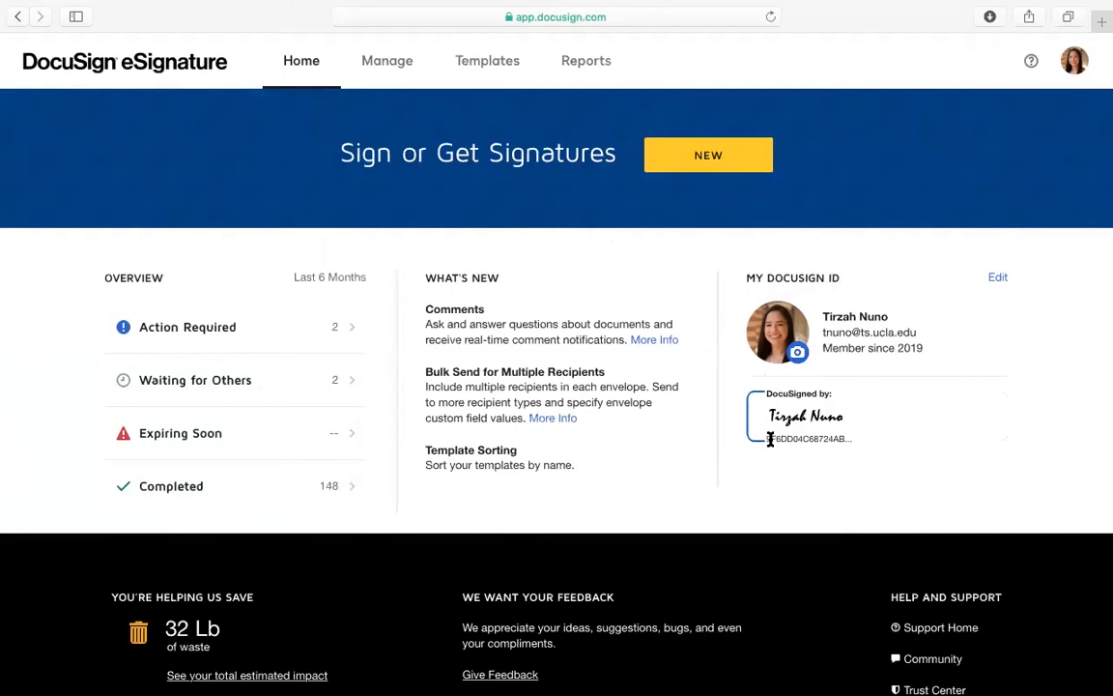
# Open Action Required from Home to list the Health Questionnaire and PDF envelopes awaiting signature
pyautogui.moveTo(765, 443); pyautogui.dragTo(849, 443)
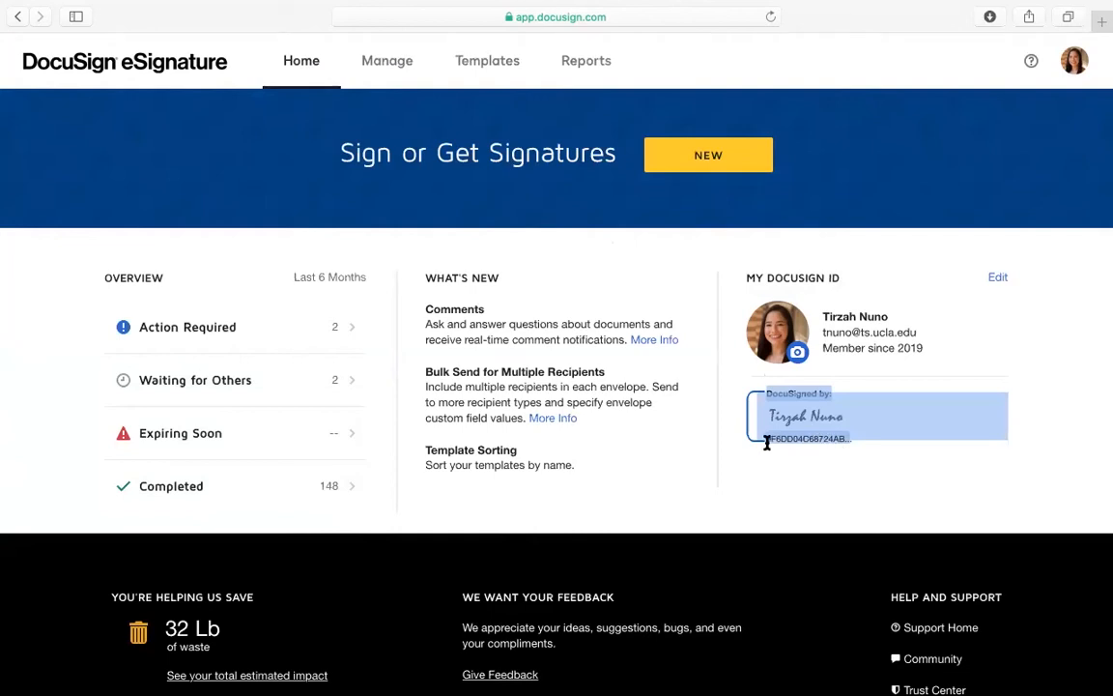
pyautogui.click(831, 462)
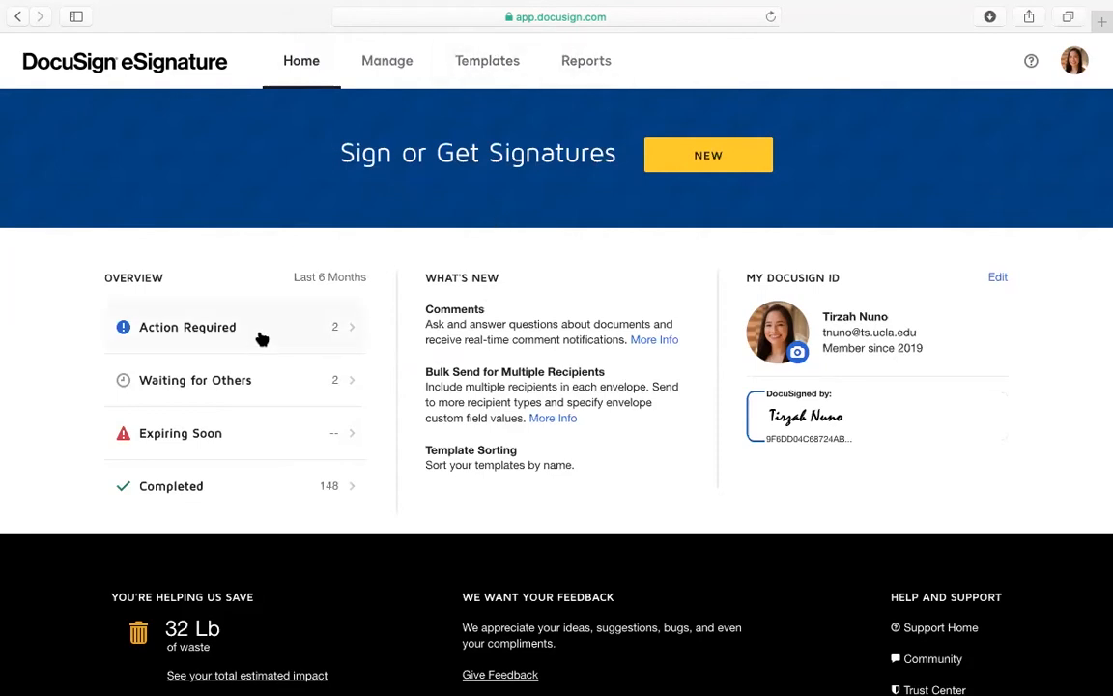
pyautogui.click(393, 66)
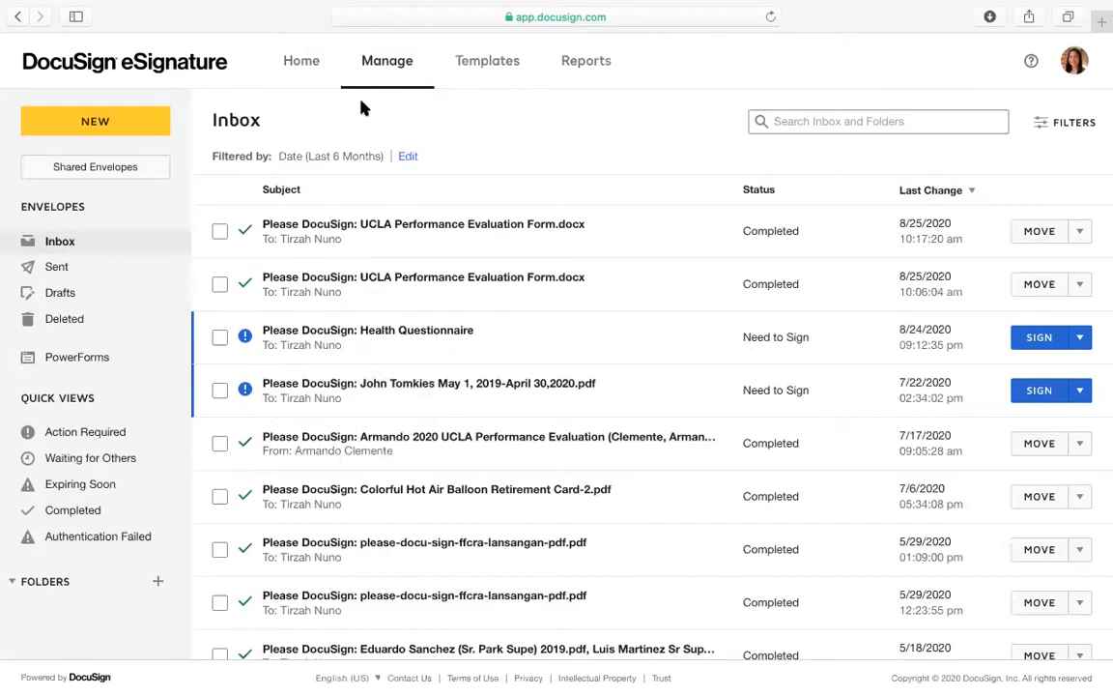
pyautogui.click(307, 75)
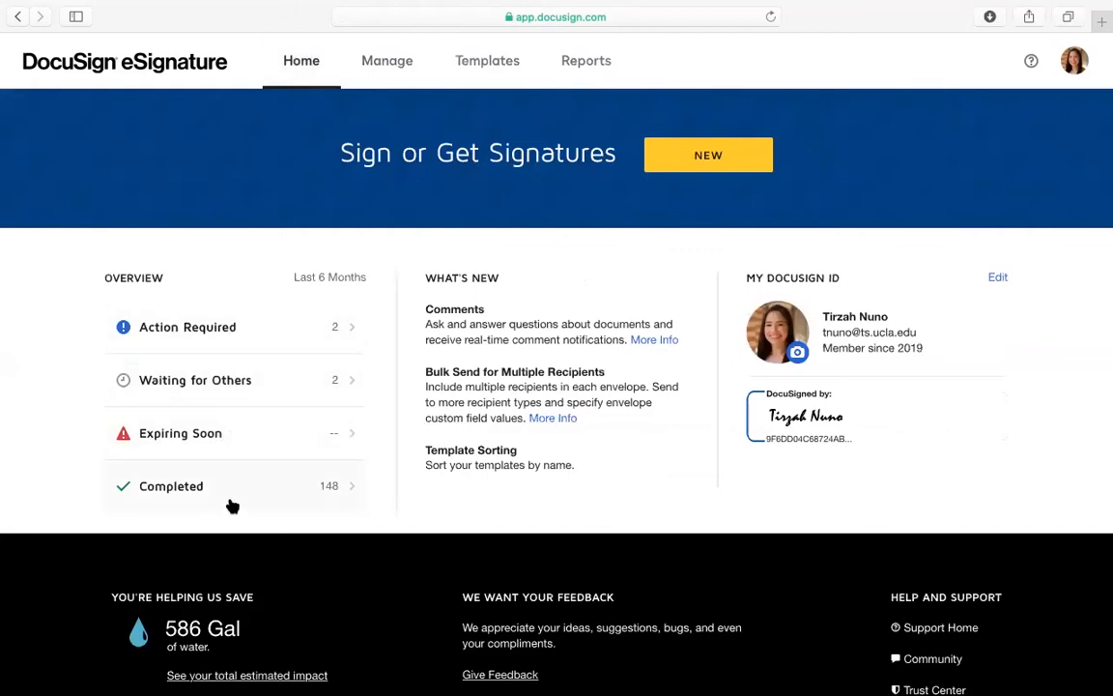
pyautogui.click(261, 342)
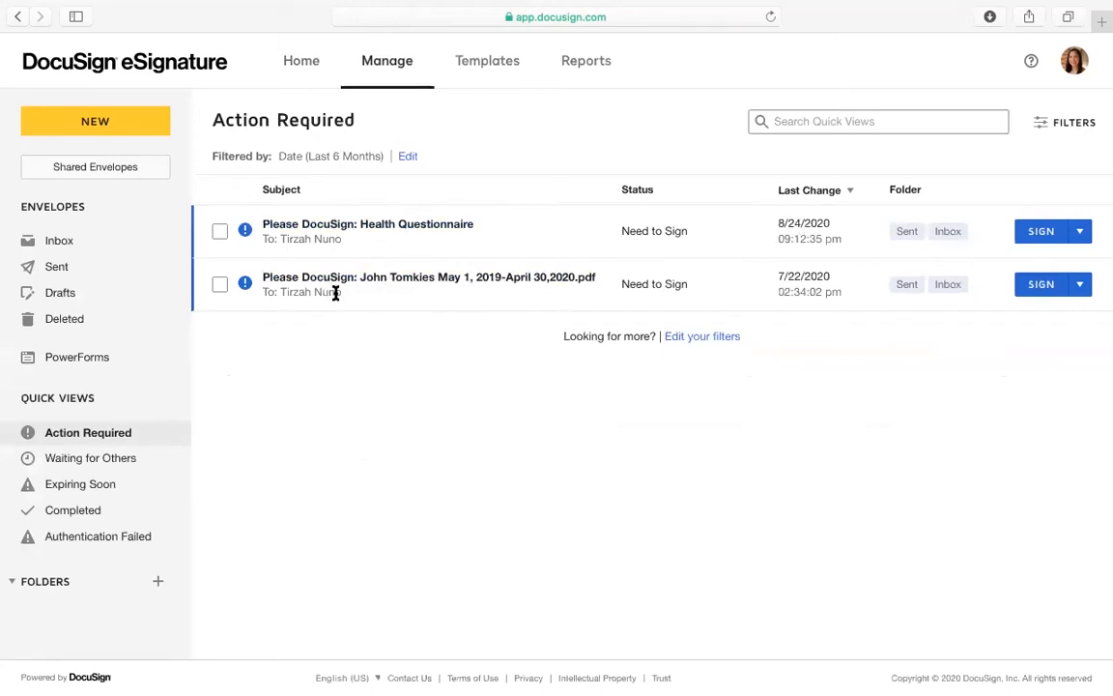
# Select the Health Questionnaire envelope, then go back to the home dashboard
pyautogui.click(677, 232)
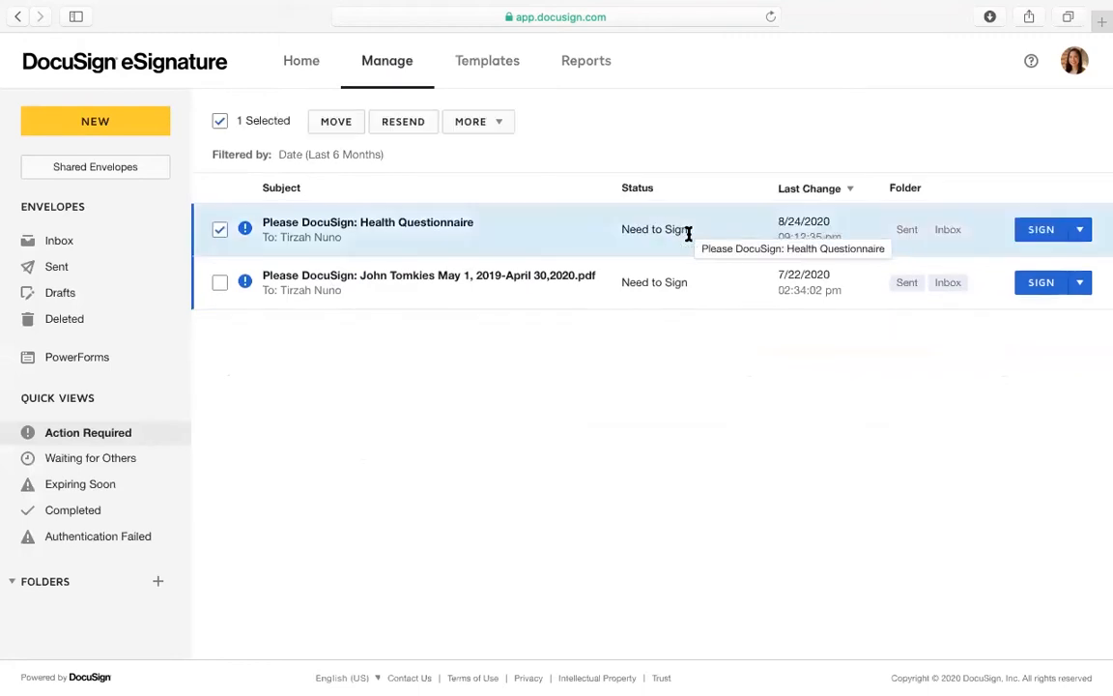
pyautogui.click(20, 18)
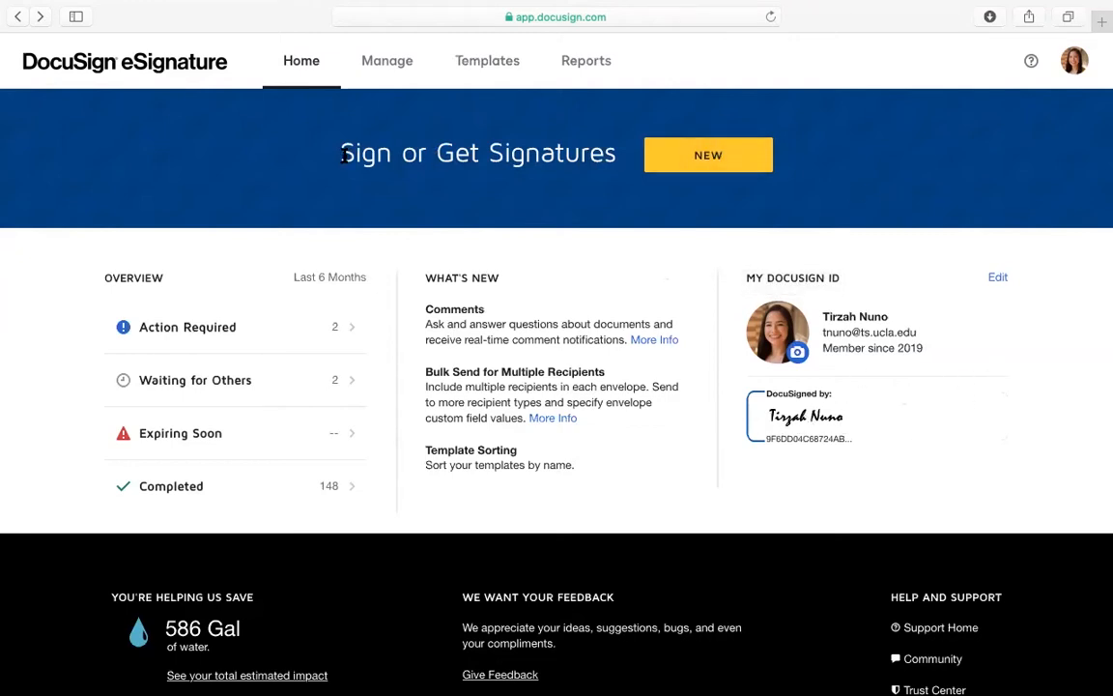
# Start a new envelope to send, loaded with the 5-page UCLA Performance Evaluation Form
pyautogui.click(702, 162)
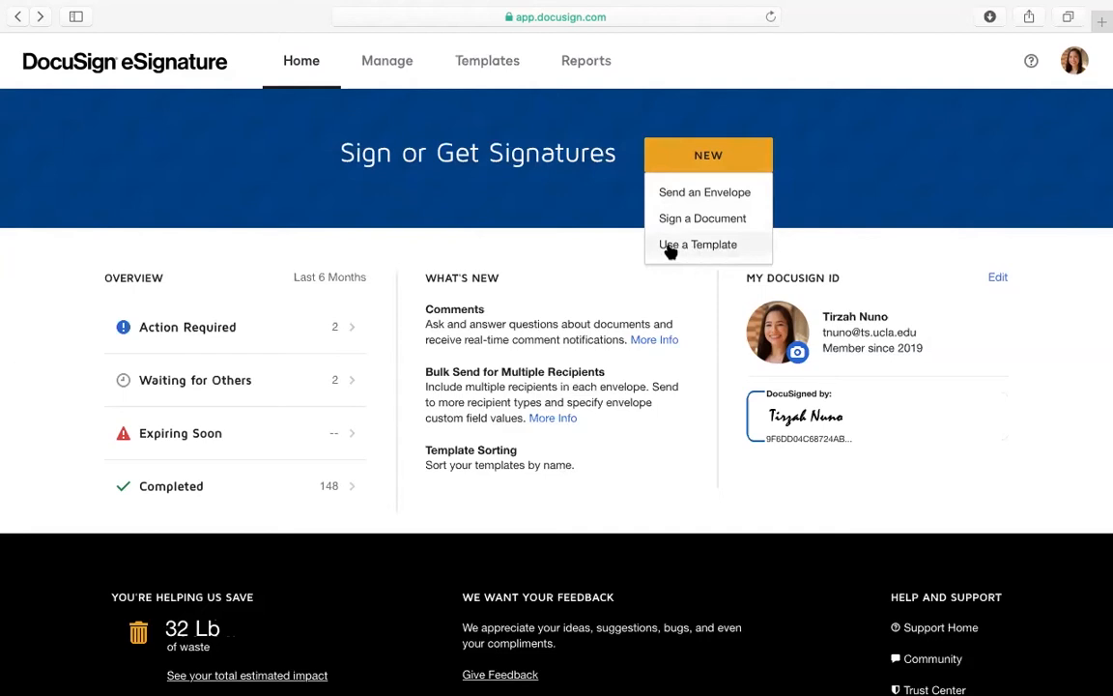
pyautogui.click(686, 195)
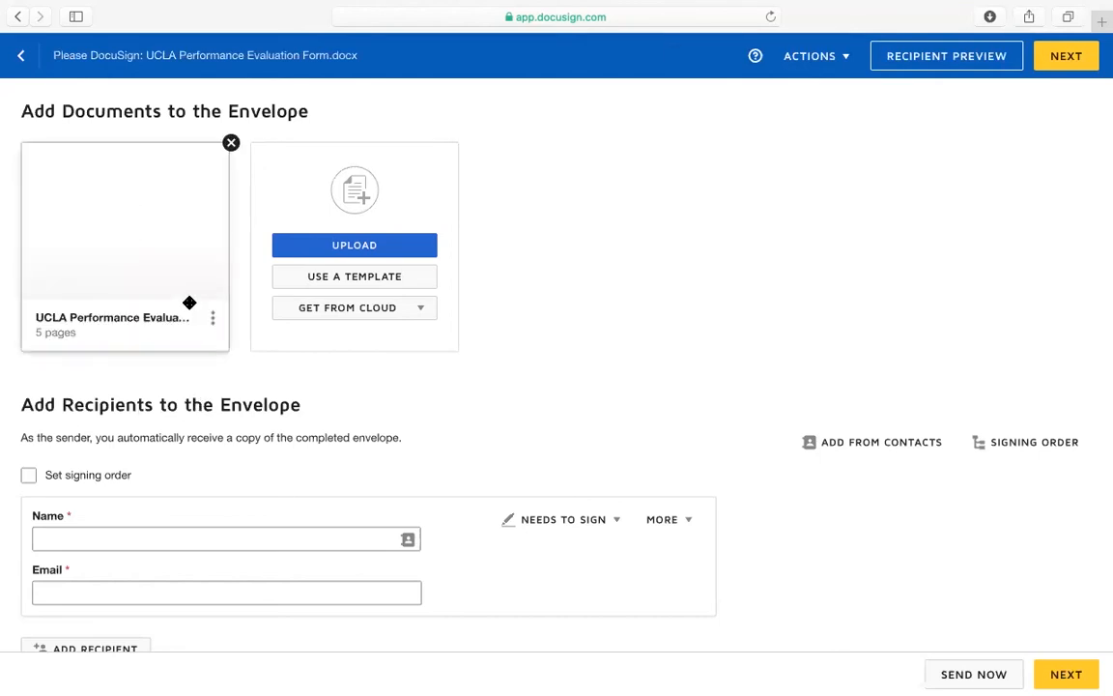
pyautogui.click(135, 228)
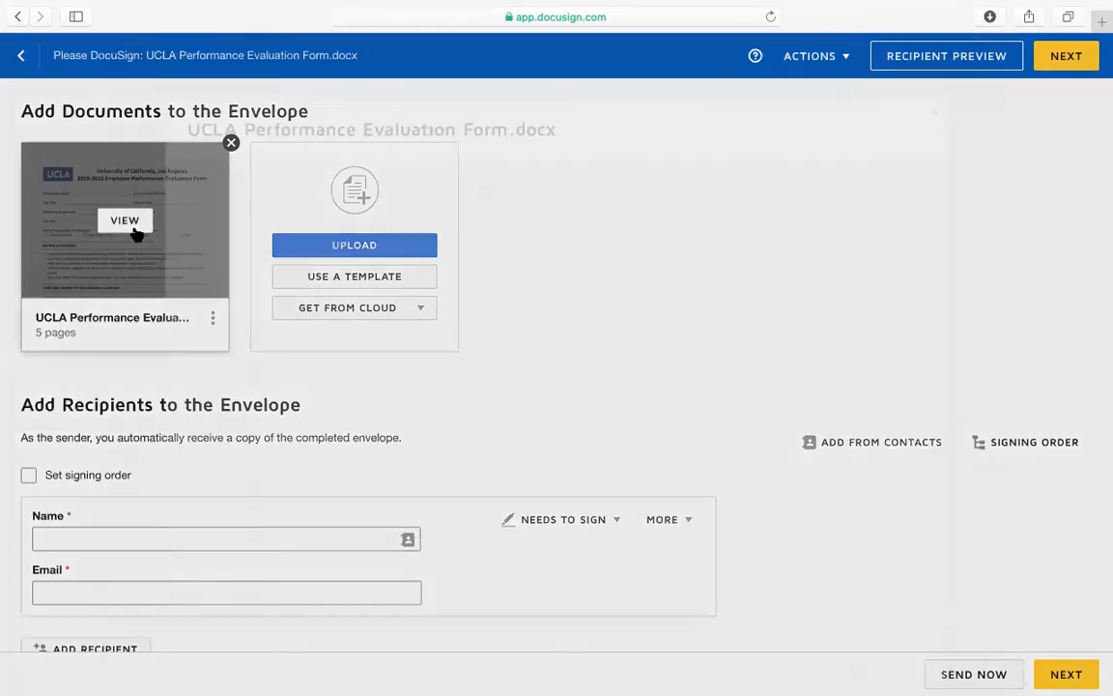
pyautogui.scroll(-5, 528, 387)
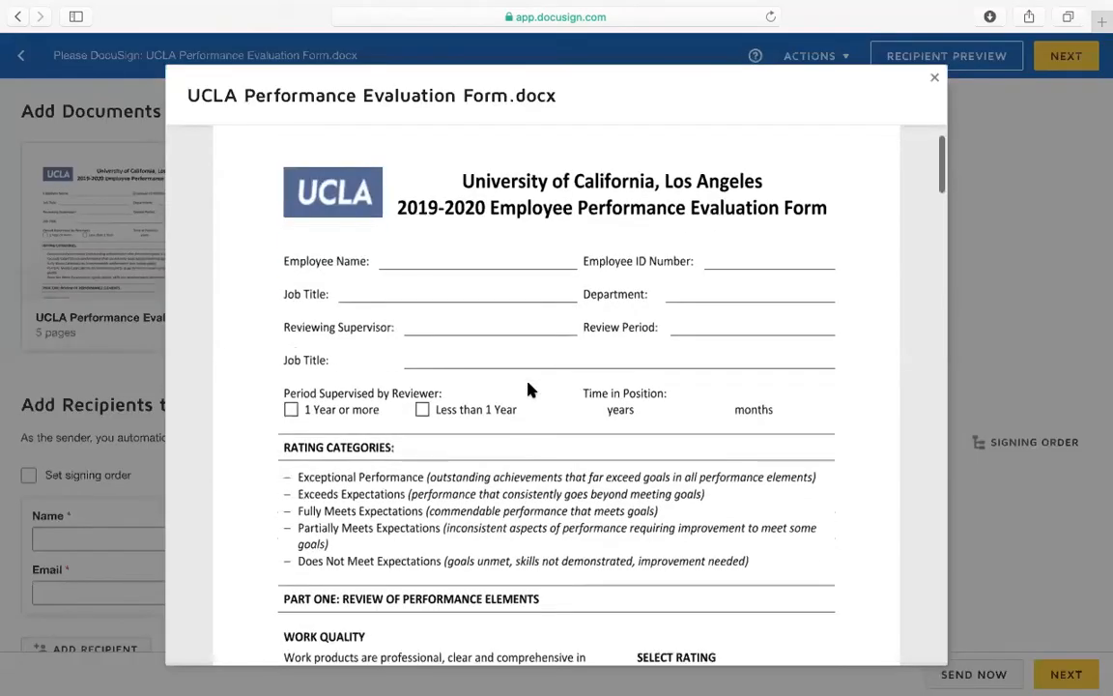
pyautogui.scroll(-15, 529, 388)
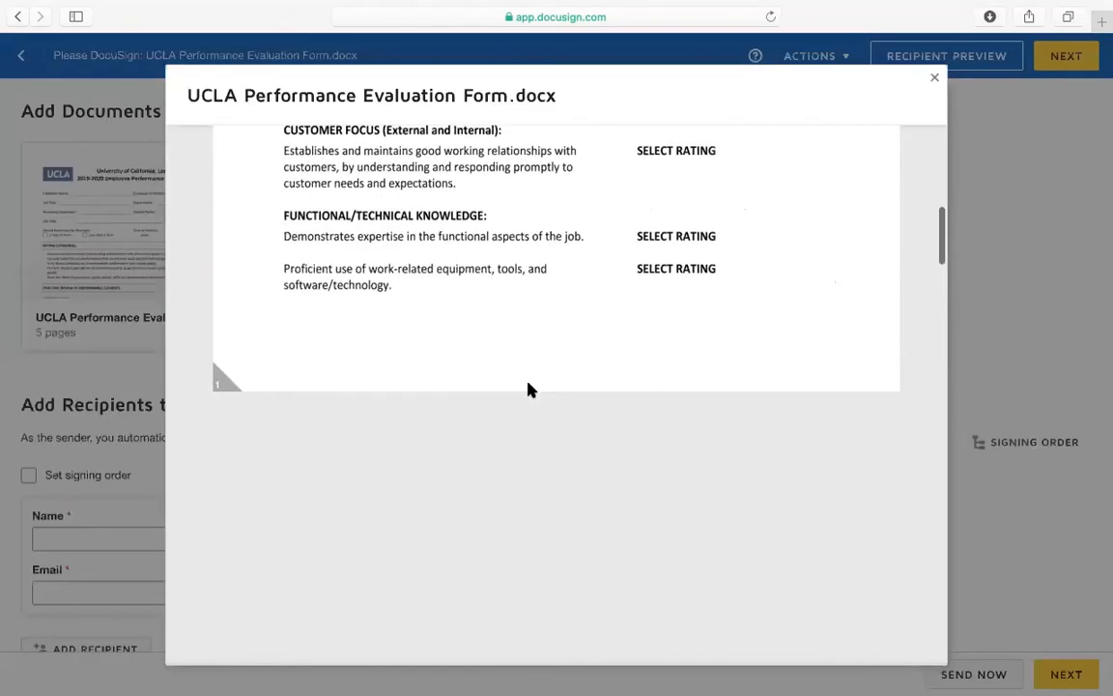
pyautogui.scroll(-6, 528, 388)
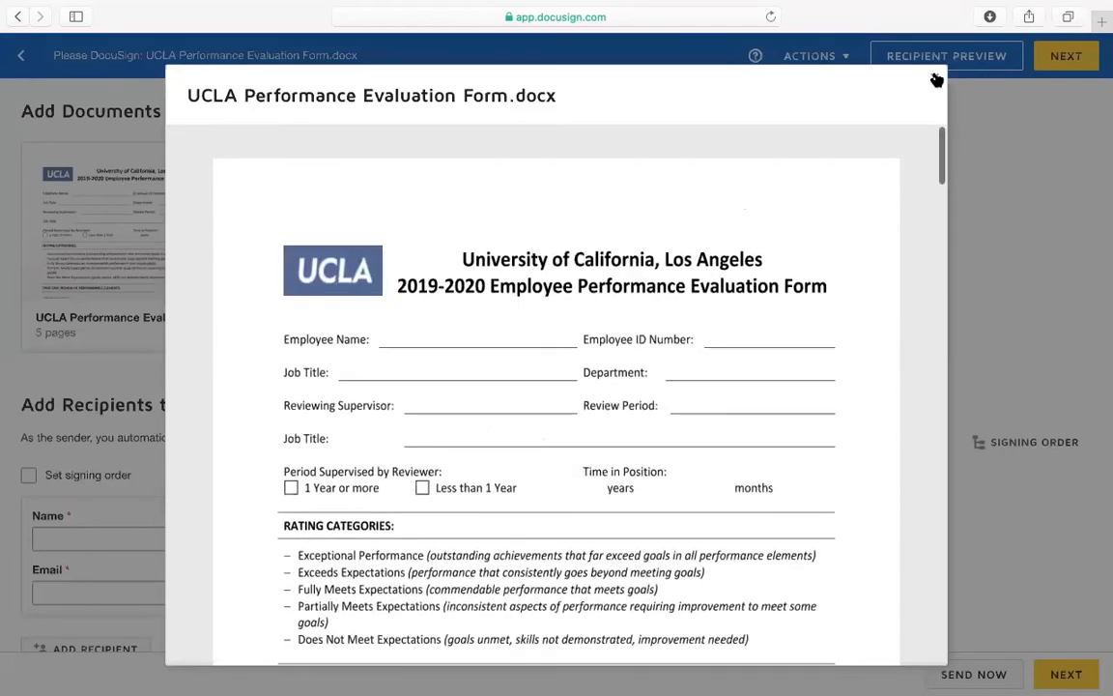
pyautogui.click(936, 80)
pyautogui.scroll(-4, 177, 530)
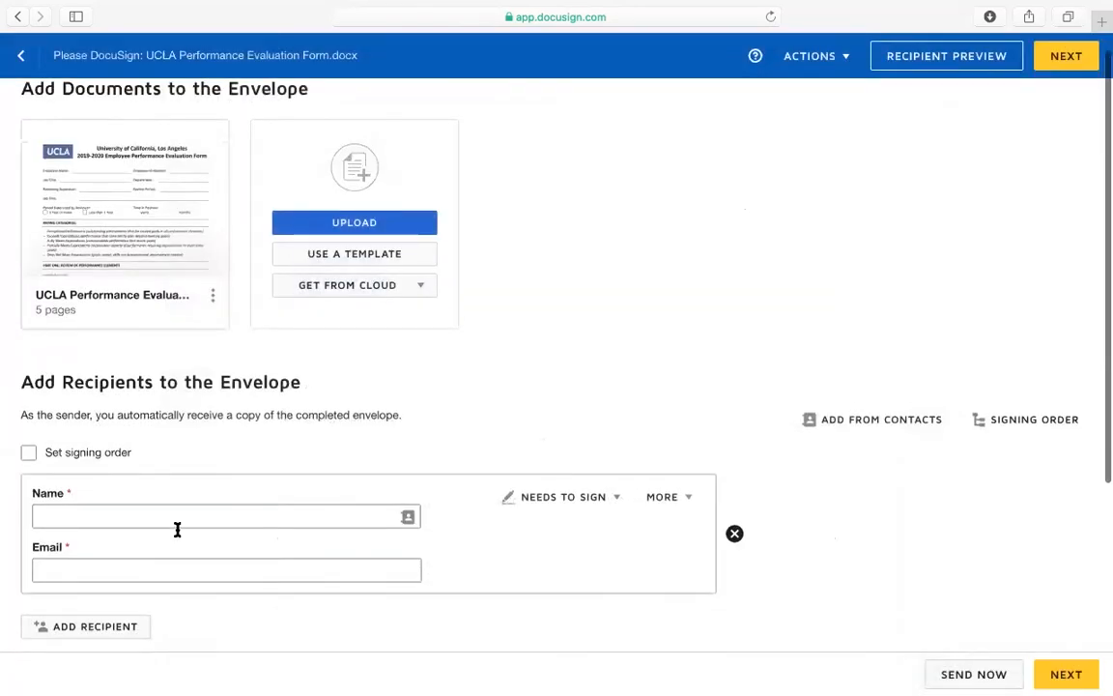
pyautogui.scroll(-1, 176, 530)
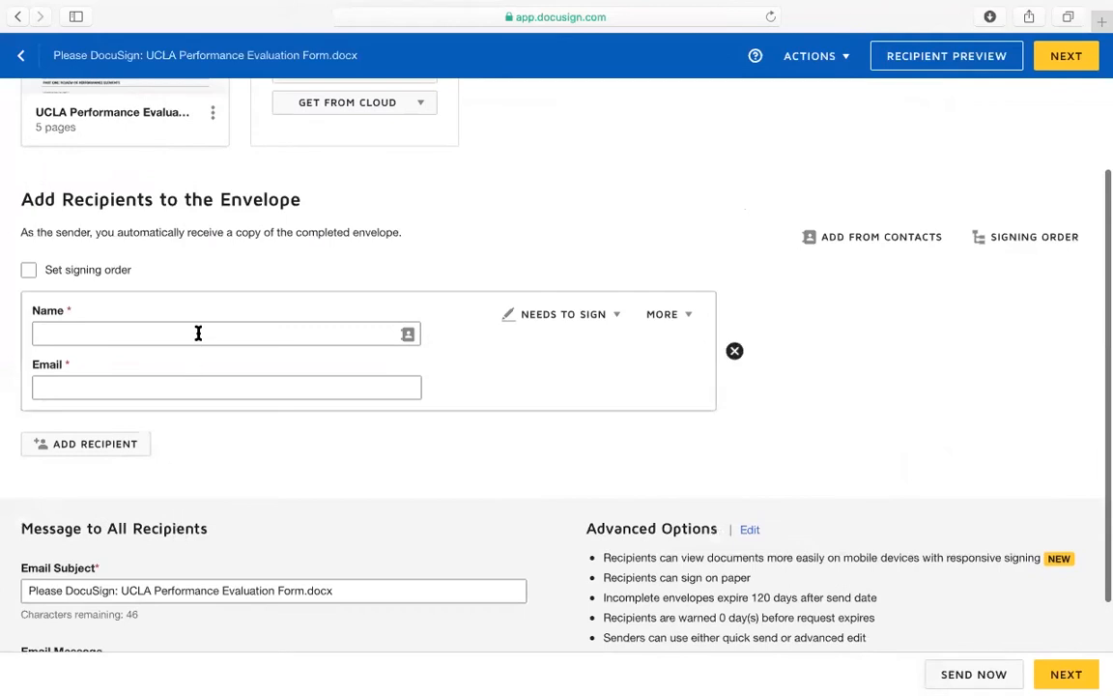
pyautogui.scroll(3, 199, 331)
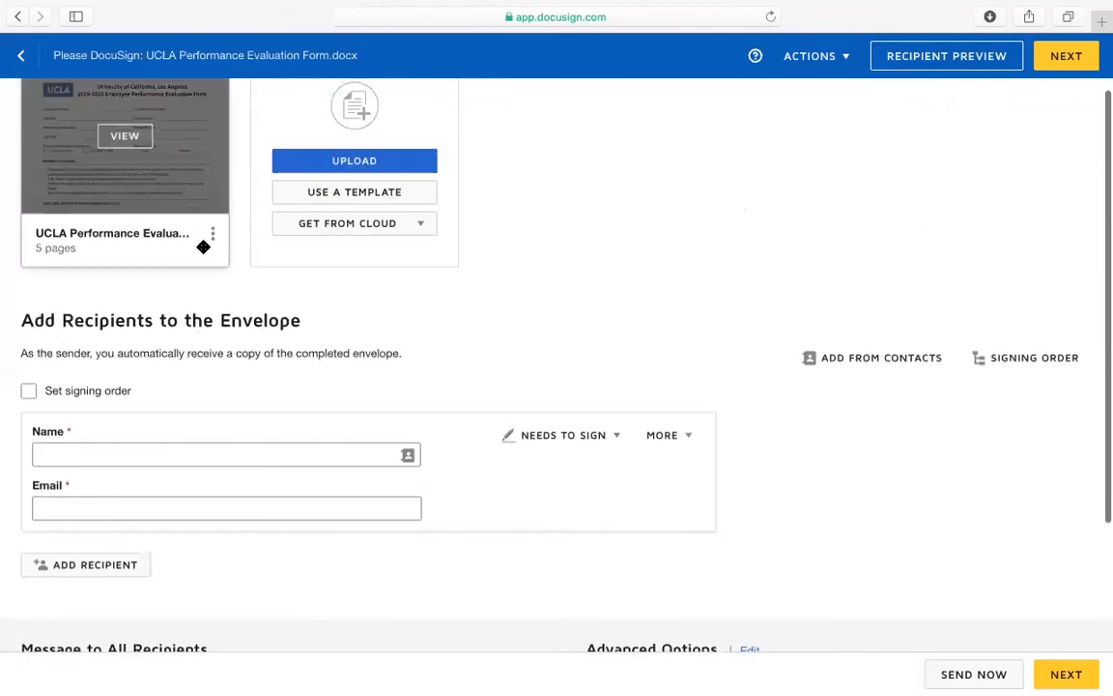
pyautogui.scroll(-2, 241, 358)
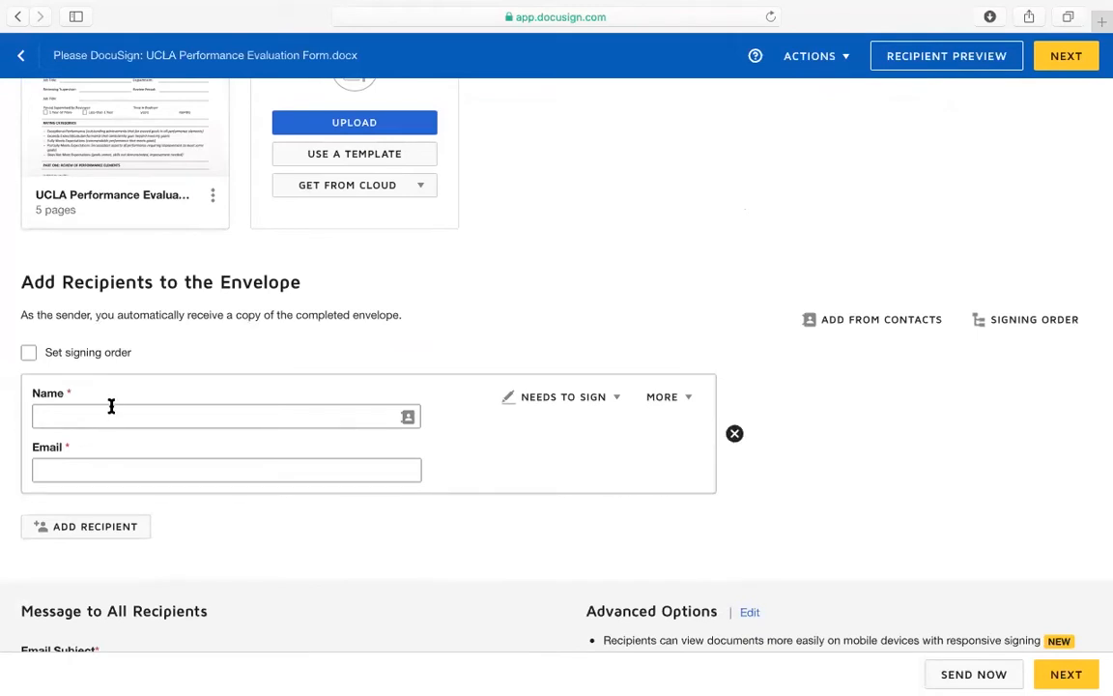
# Fill the first recipient's name and email from the suggested contact
pyautogui.scroll(-2, 106, 396)
pyautogui.click(98, 353)
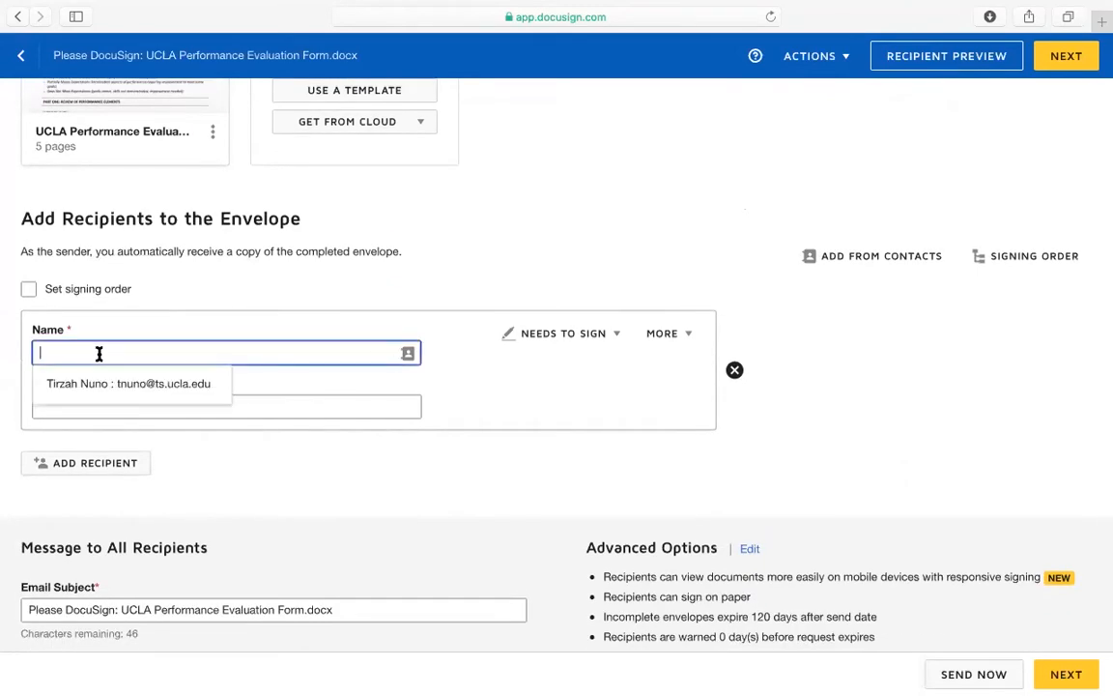
pyautogui.click(103, 385)
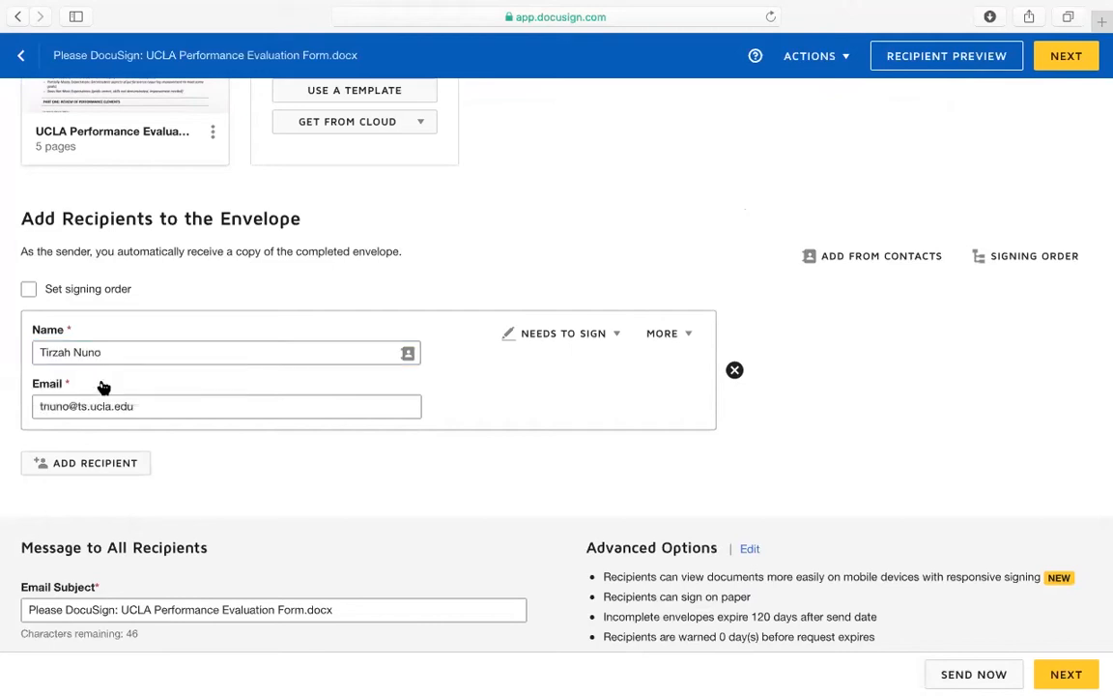
pyautogui.scroll(-2, 130, 425)
# Add second and third signers by typing their names and picking the matching saved contacts
pyautogui.click(113, 405)
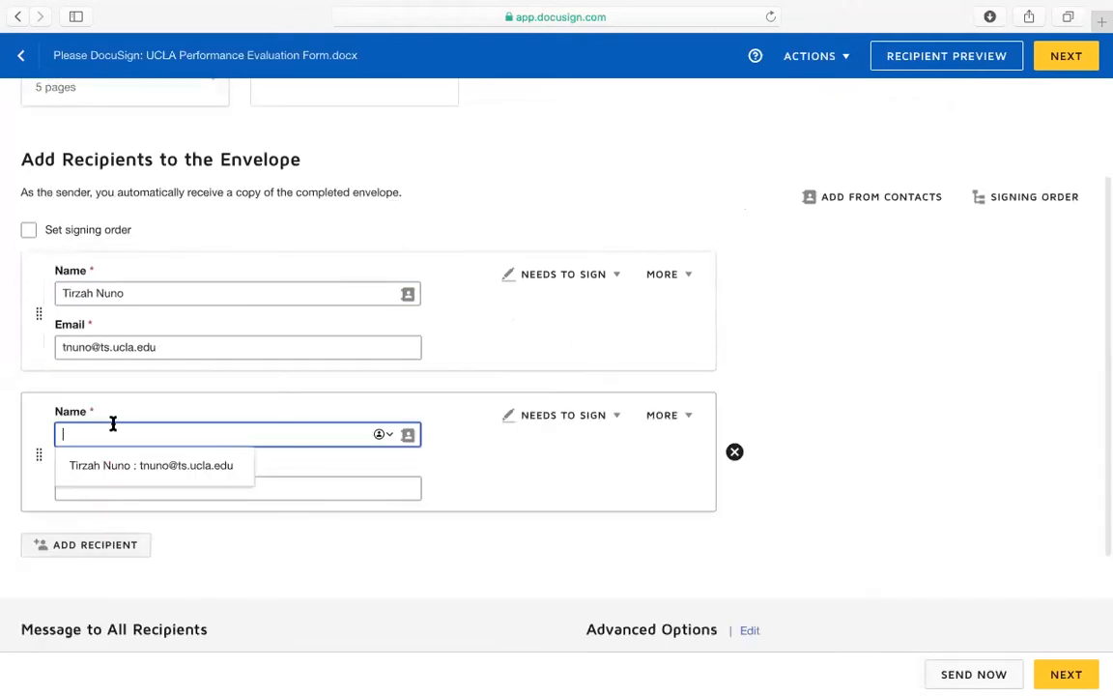
pyautogui.write('Jonnah')
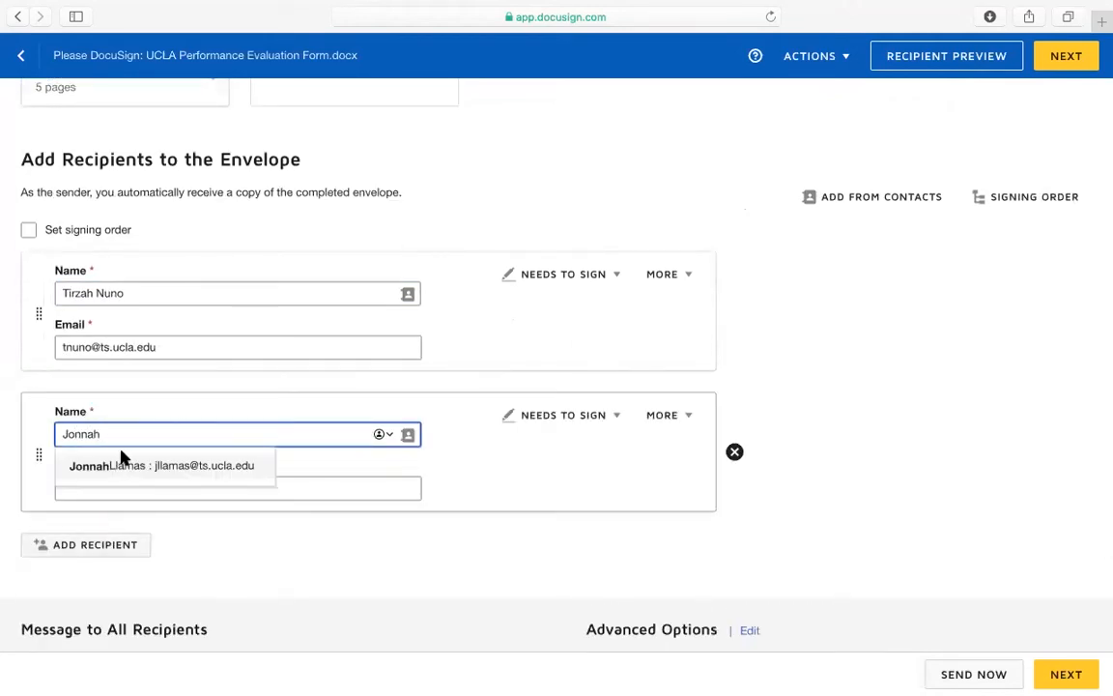
pyautogui.click(123, 468)
pyautogui.click(105, 546)
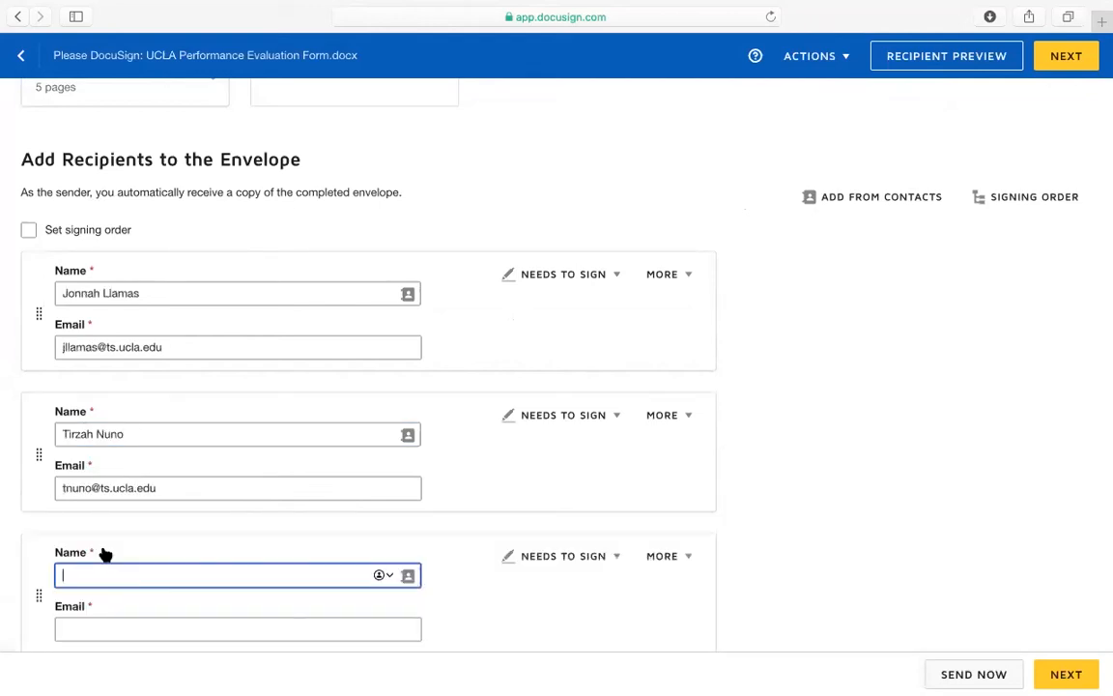
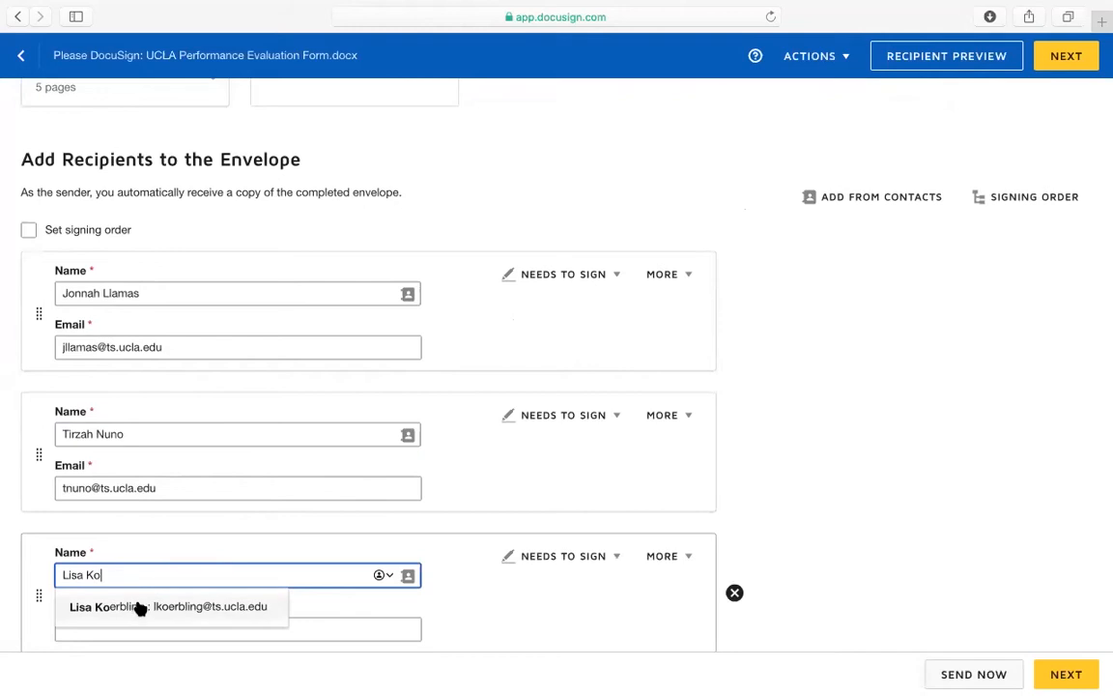
pyautogui.click(138, 607)
pyautogui.scroll(-3, 239, 548)
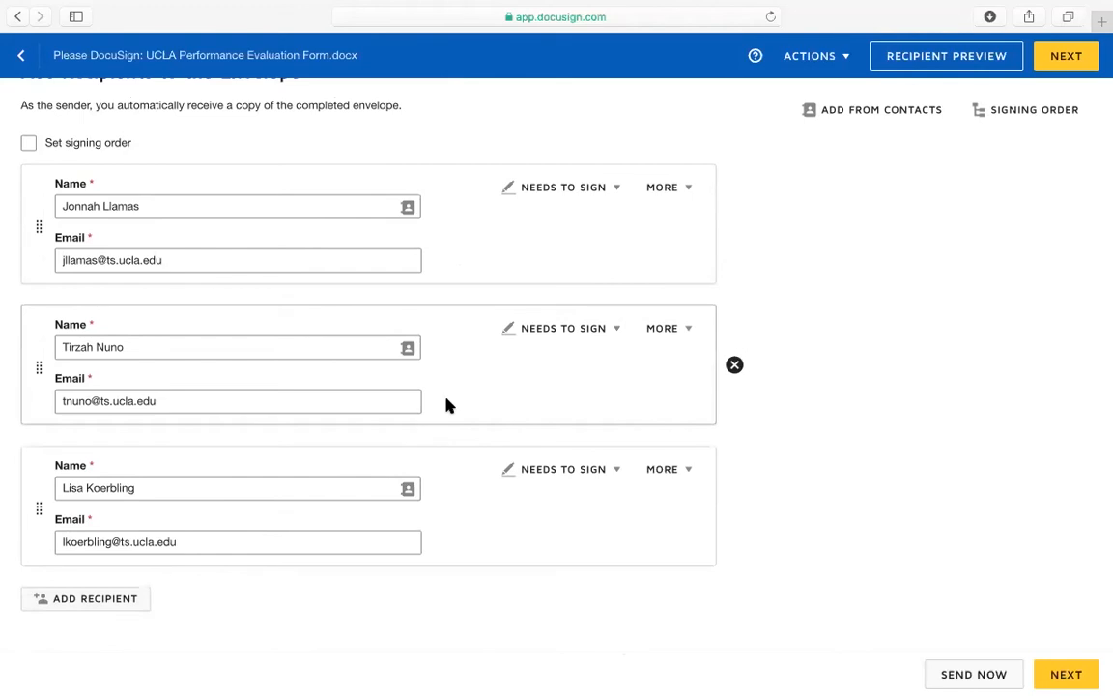
pyautogui.scroll(2, 70, 188)
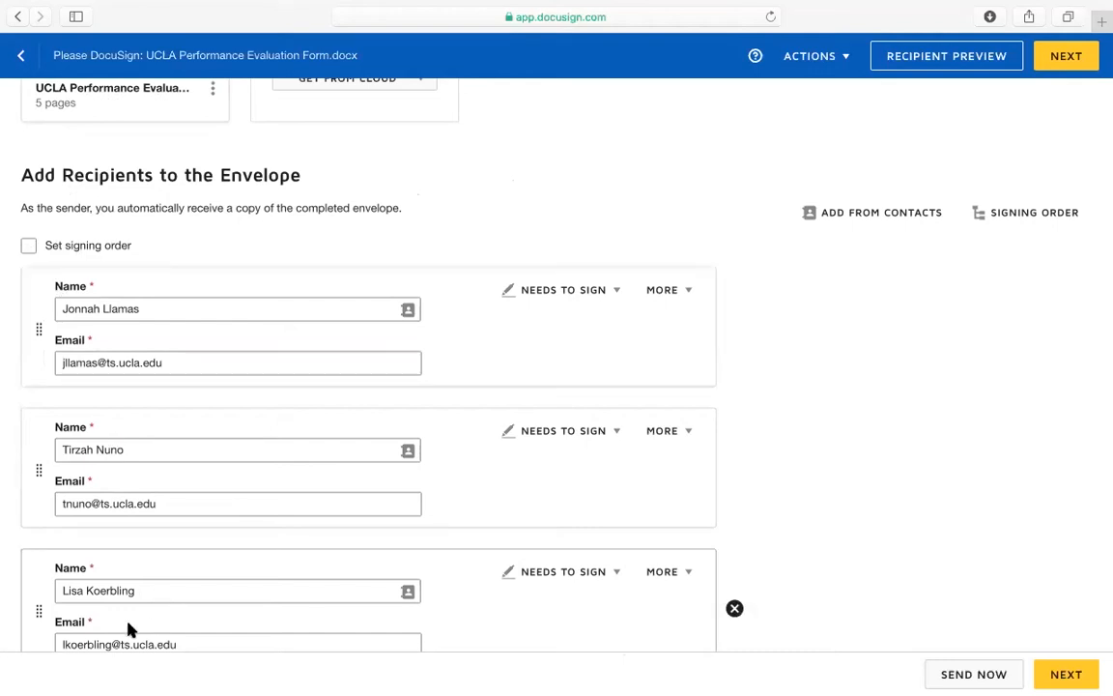
pyautogui.scroll(-2, 129, 628)
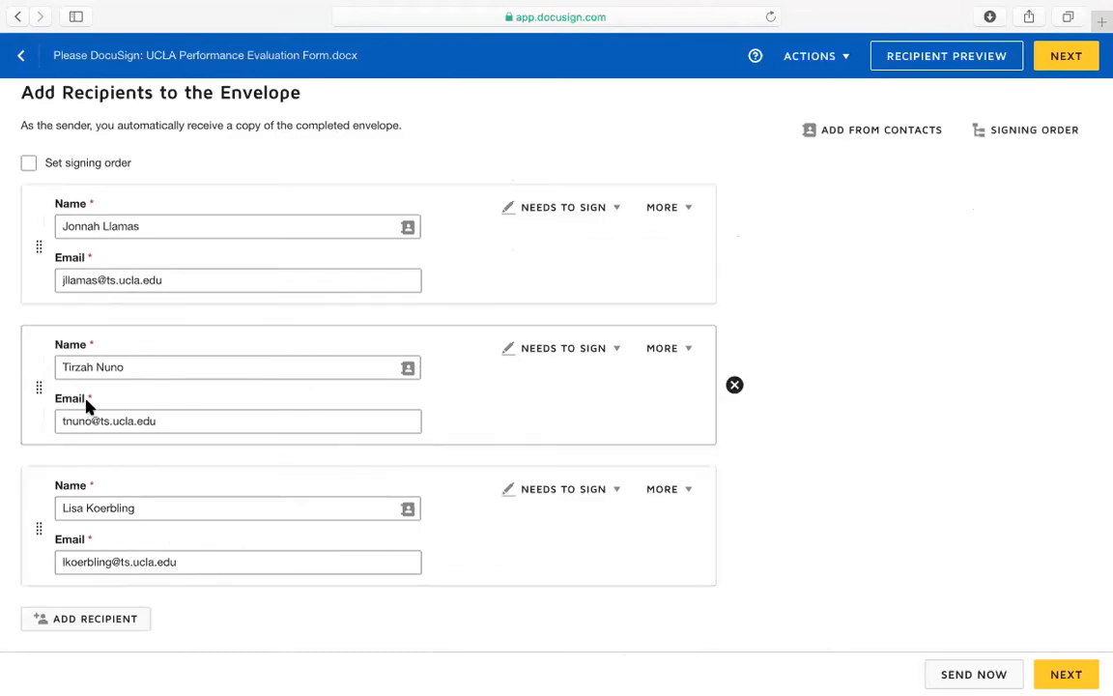
# Turn on signing order, move the last signer to the top, and renumber the others 2 and 3
pyautogui.click(28, 164)
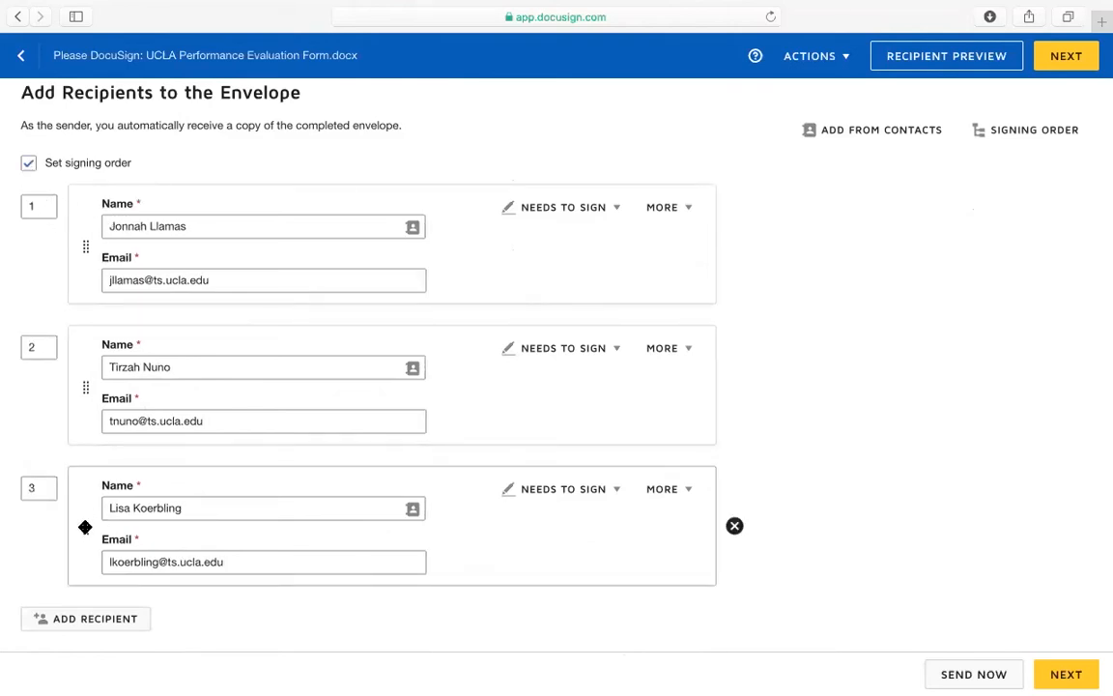
pyautogui.moveTo(85, 526); pyautogui.dragTo(87, 242)
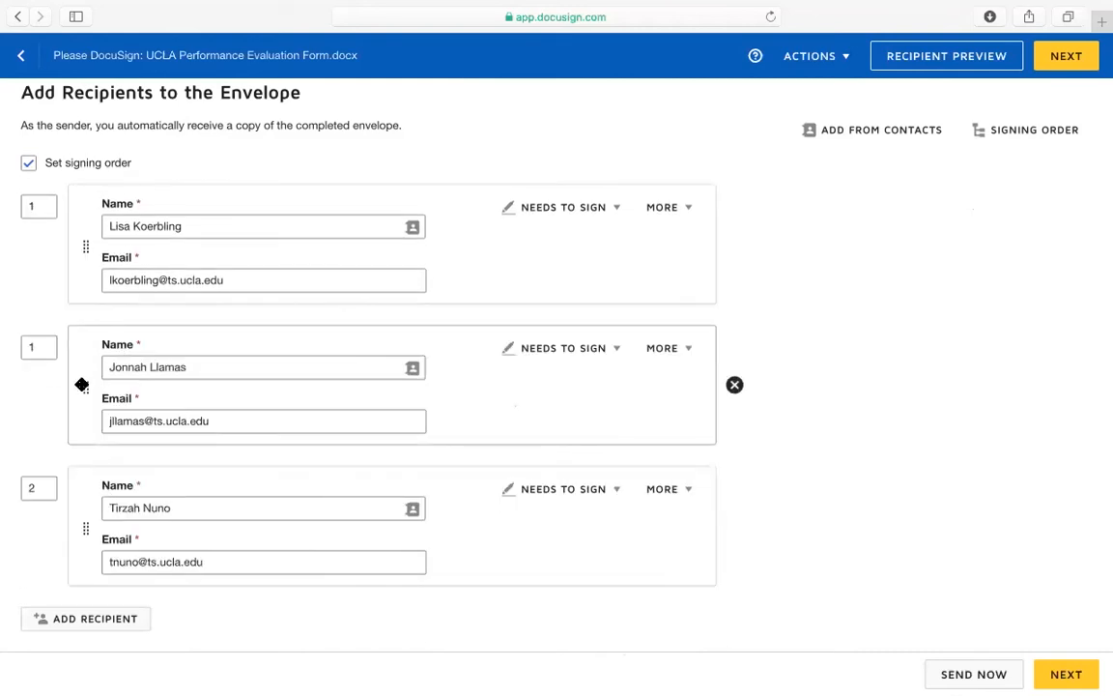
pyautogui.click(44, 352)
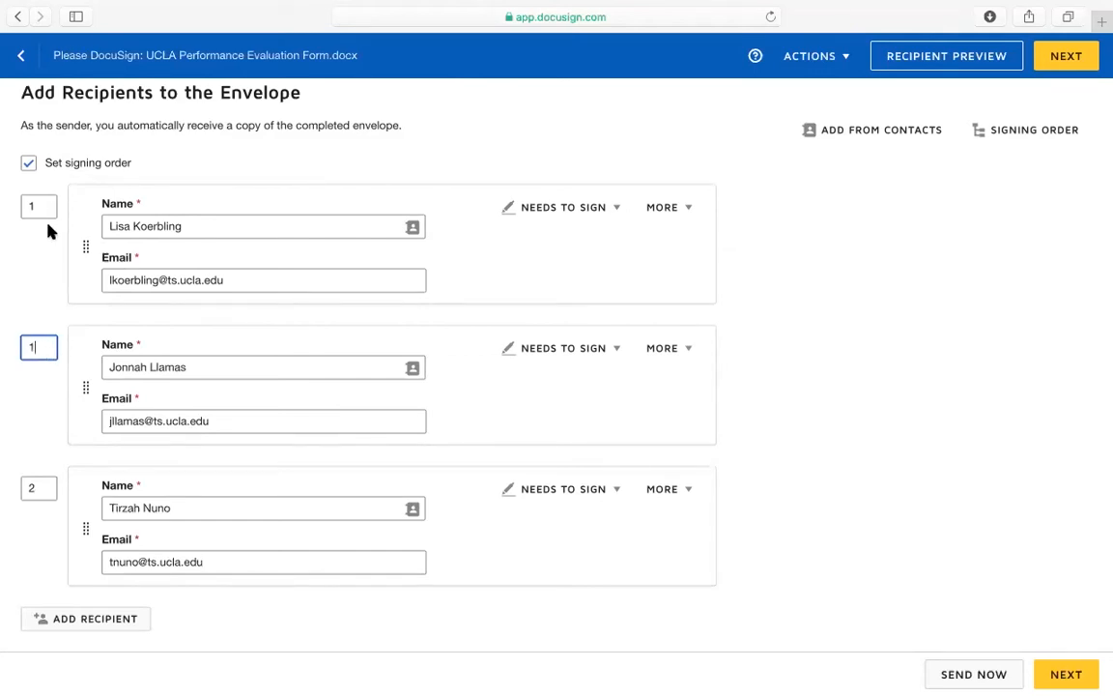
pyautogui.press('BackSpace')
pyautogui.write('2')
pyautogui.click(34, 490)
pyautogui.press('BackSpace')
pyautogui.write('3')
pyautogui.click(544, 562)
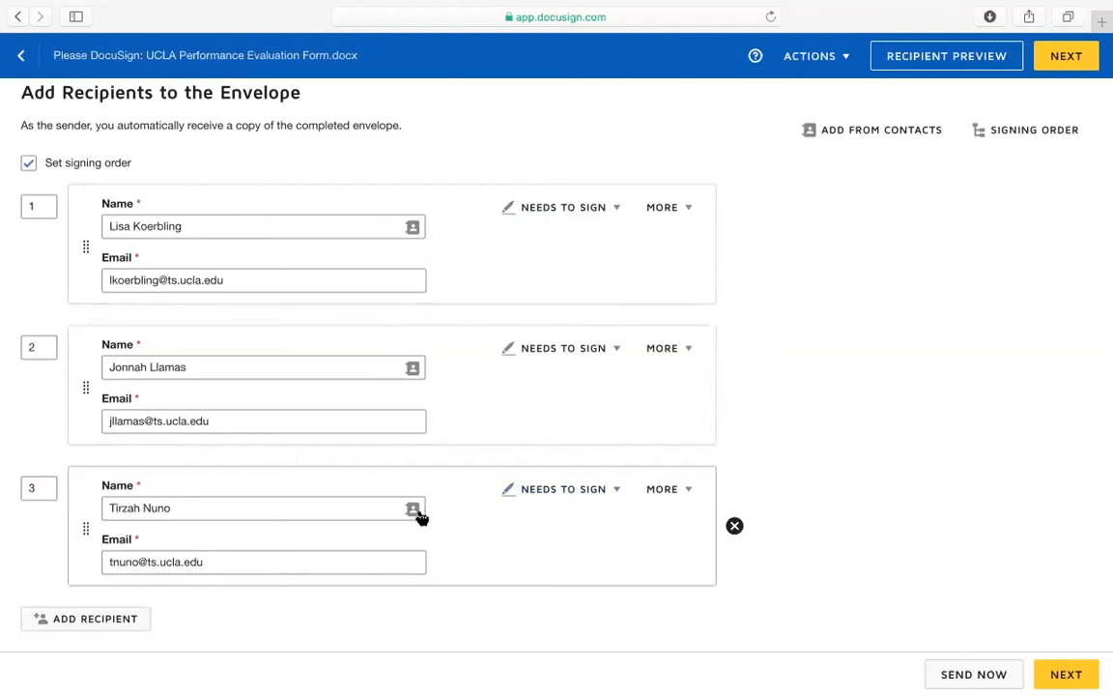
pyautogui.click(561, 216)
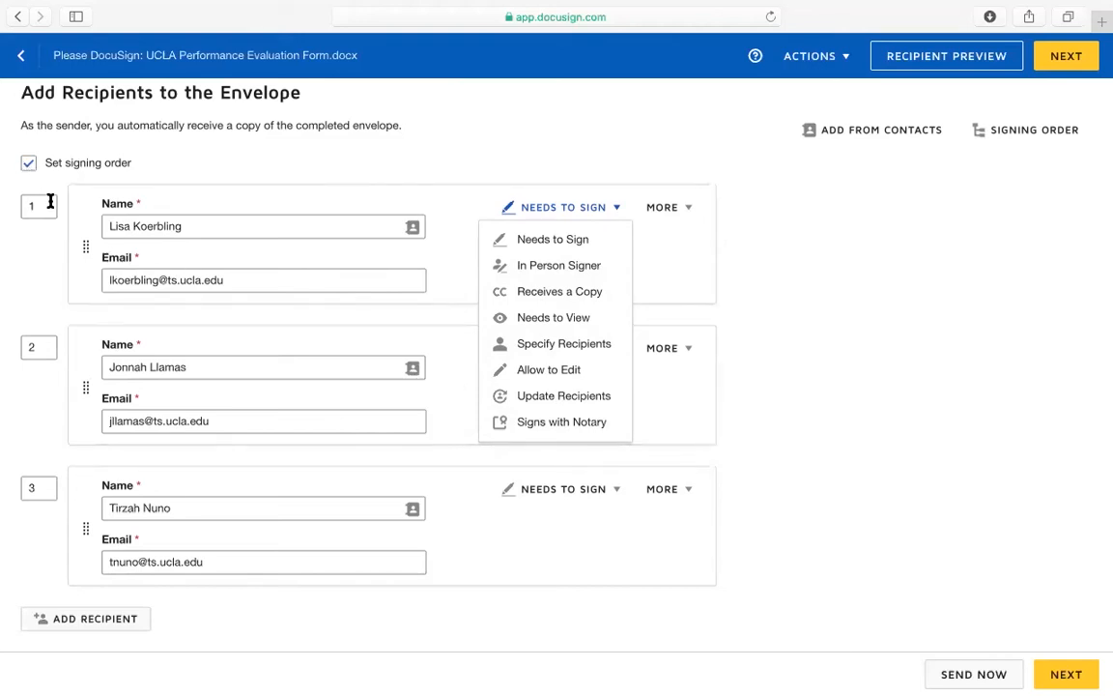
# Set recipient 1 to Receives a Copy, delete the first two recipients, and turn off signing order
pyautogui.click(560, 292)
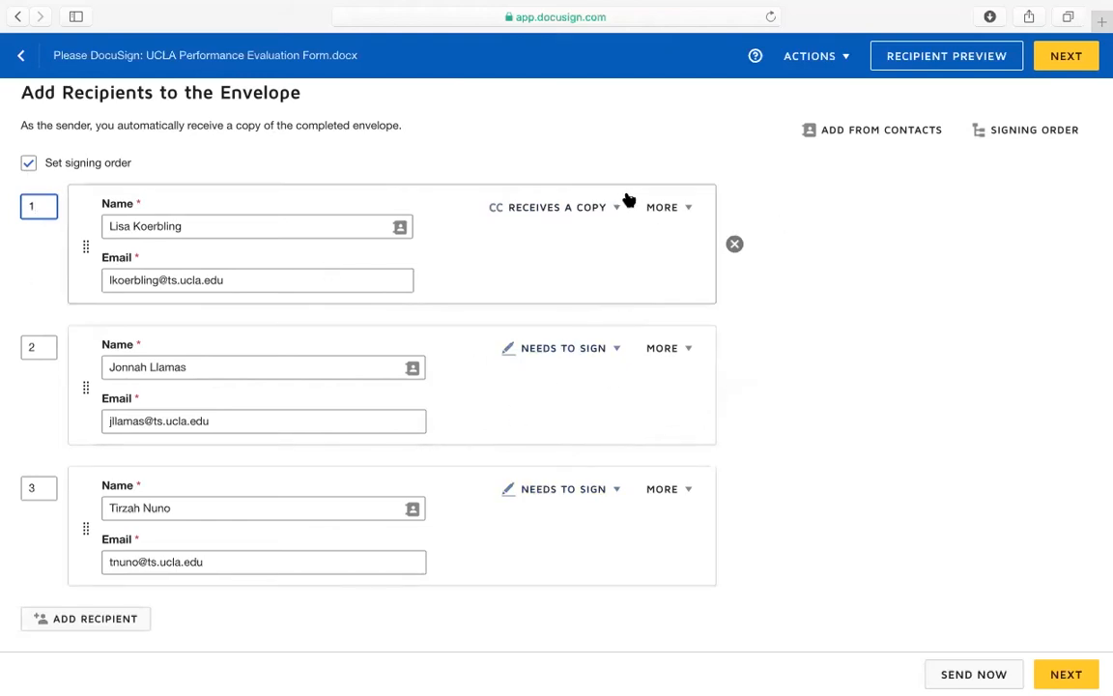
pyautogui.click(735, 244)
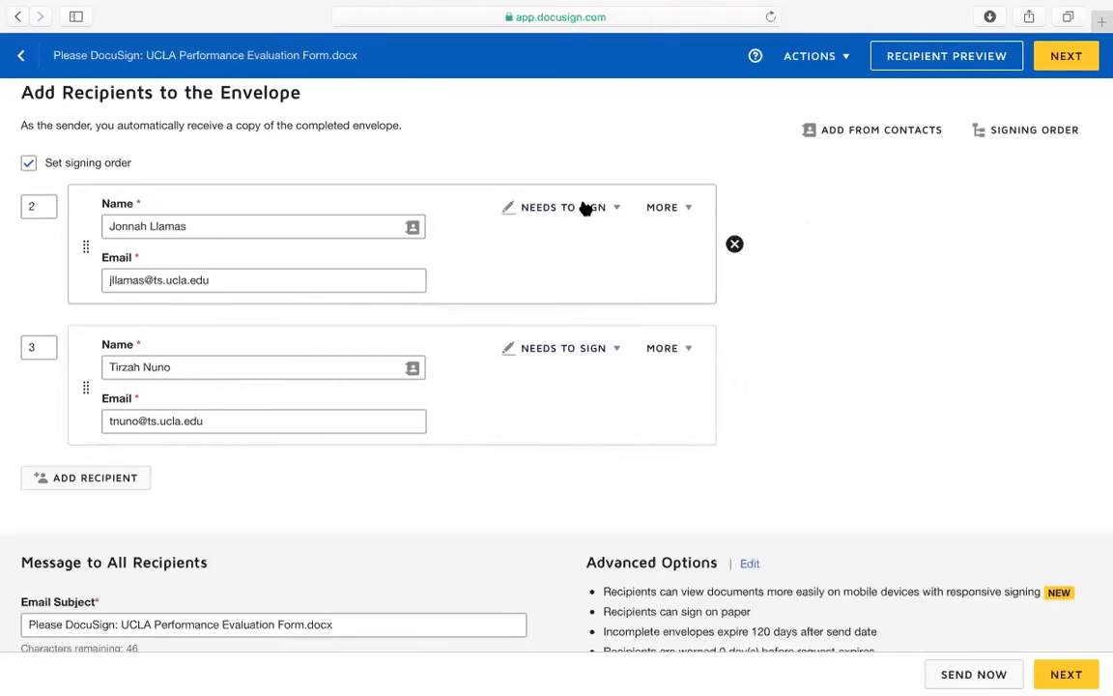
pyautogui.click(734, 244)
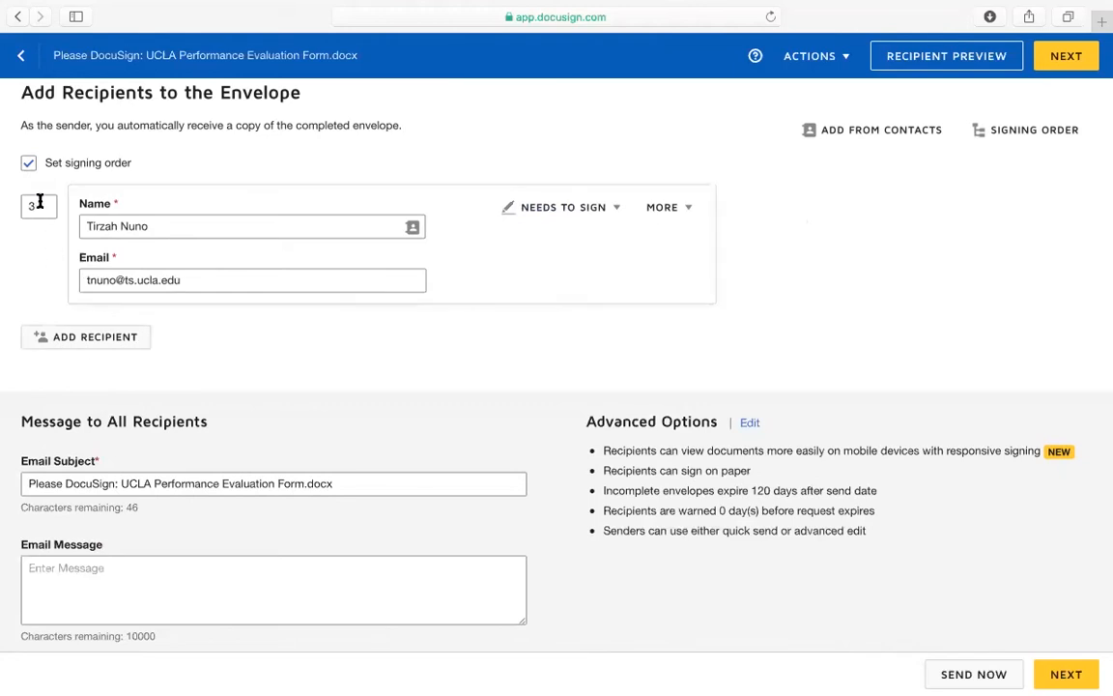
pyautogui.click(28, 163)
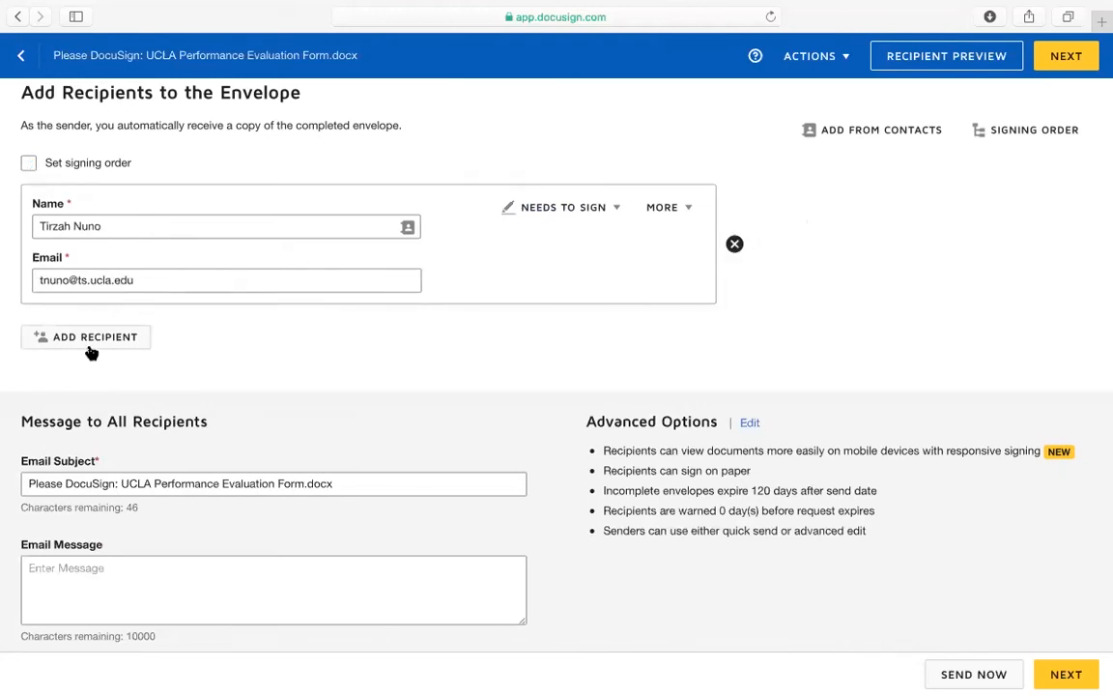
pyautogui.scroll(5, 244, 377)
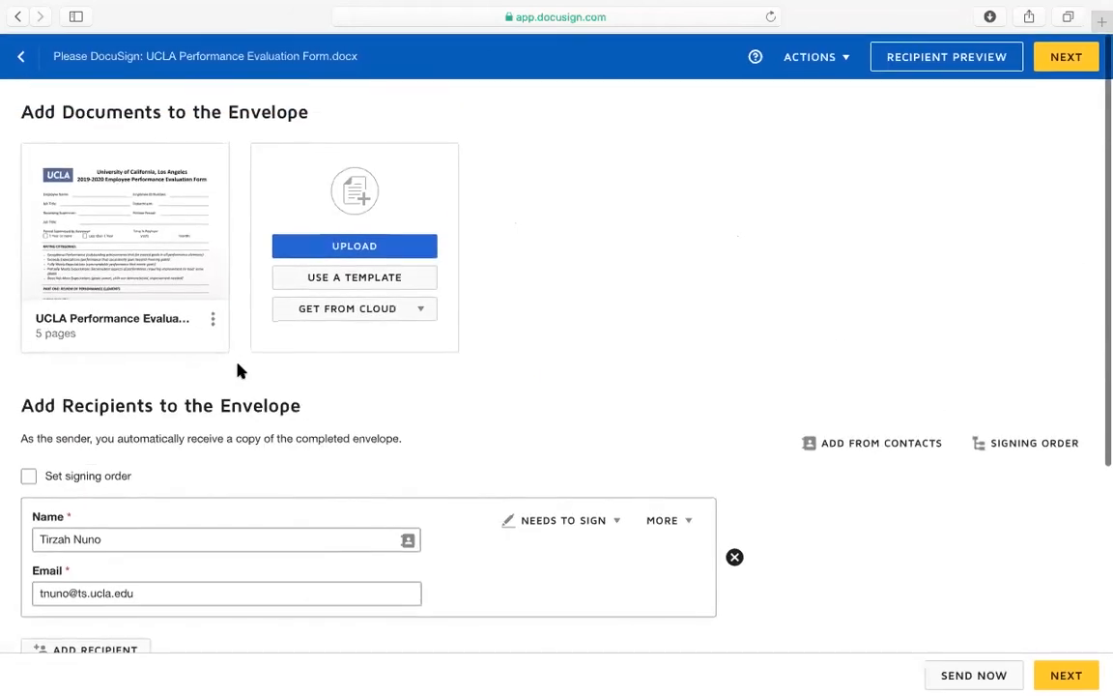
pyautogui.scroll(-5, 241, 367)
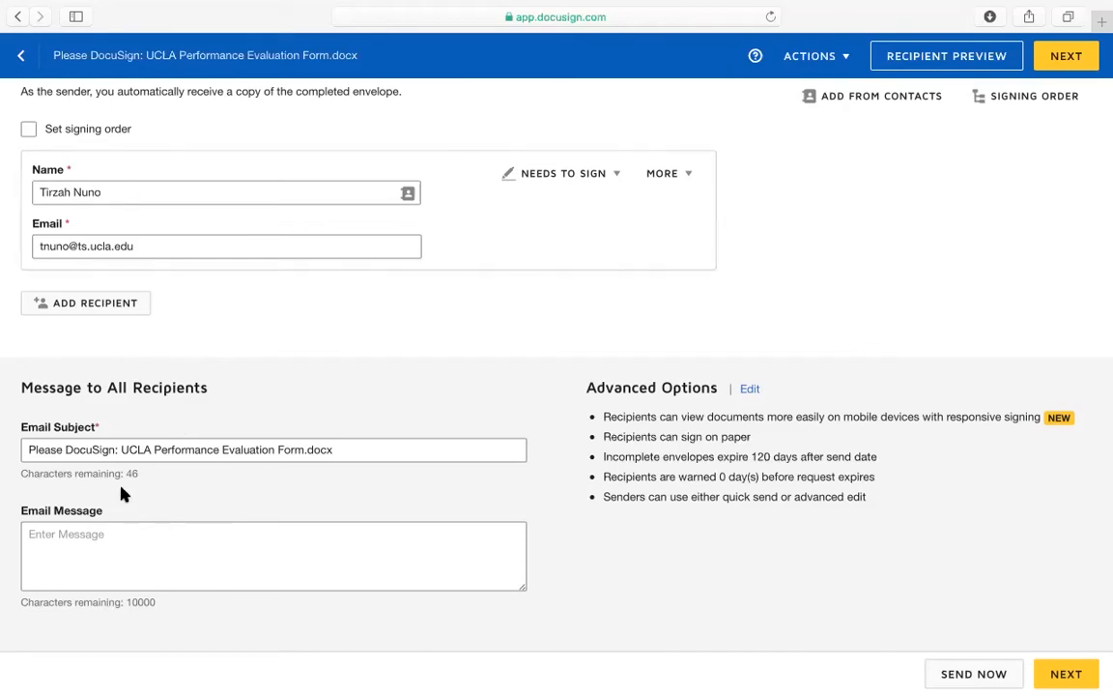
# Review the email subject and message, then expand the recipient's MORE options
pyautogui.moveTo(28, 449); pyautogui.dragTo(122, 454)
pyautogui.click(340, 452)
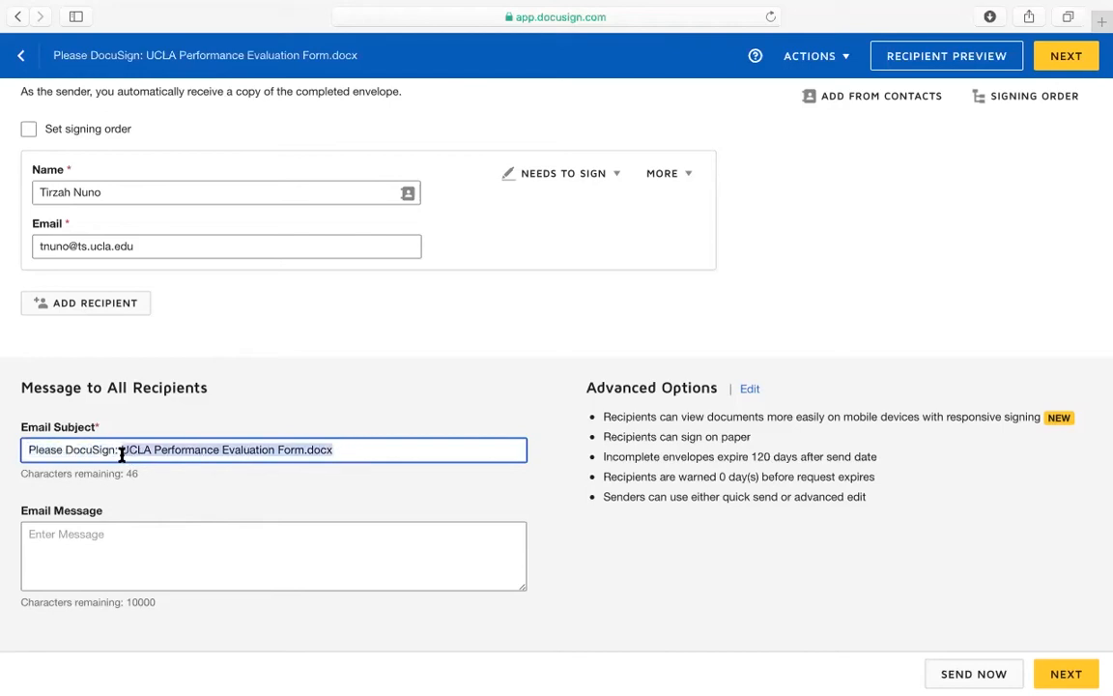
pyautogui.scroll(5, 181, 379)
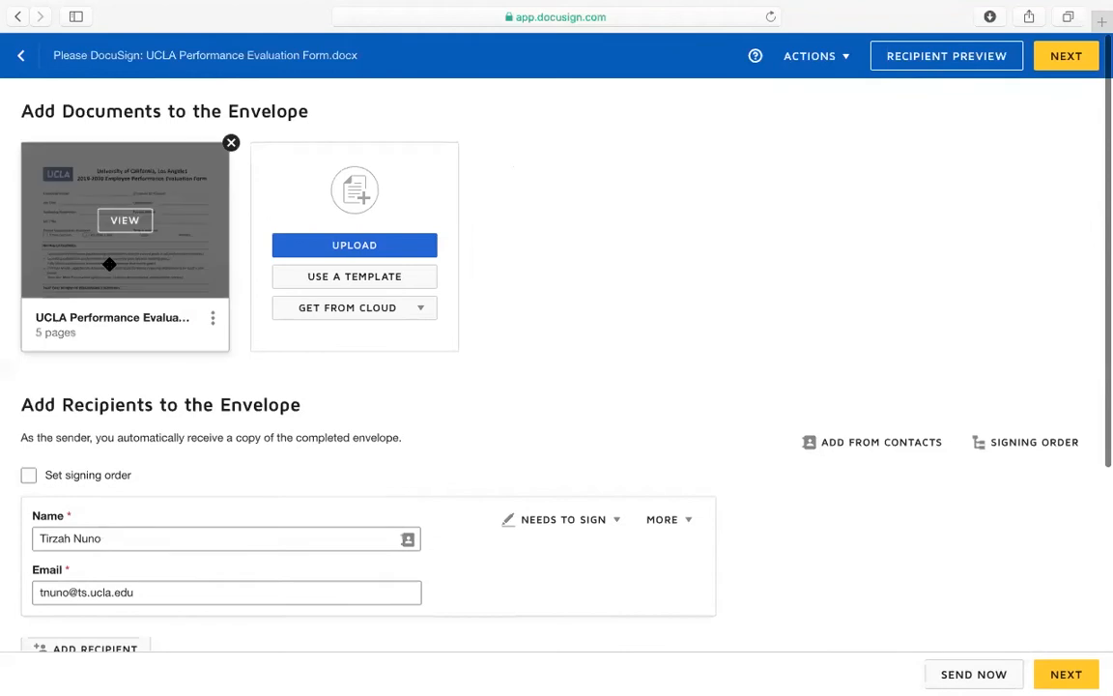
pyautogui.scroll(-5, 314, 589)
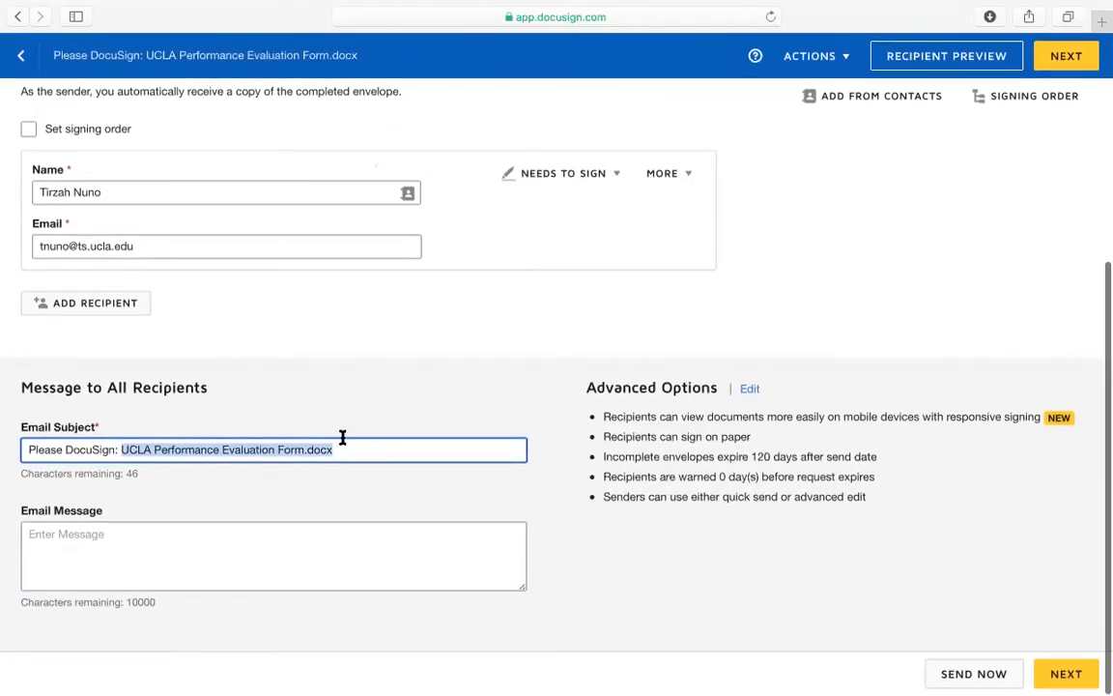
pyautogui.rightClick(217, 536)
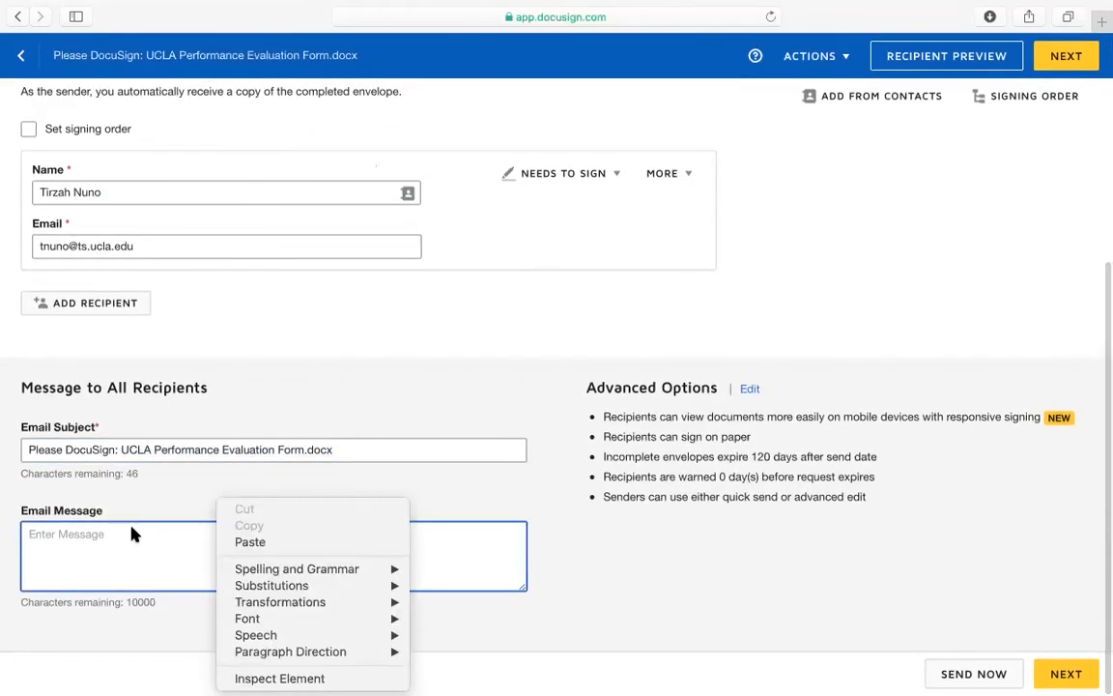
pyautogui.click(106, 531)
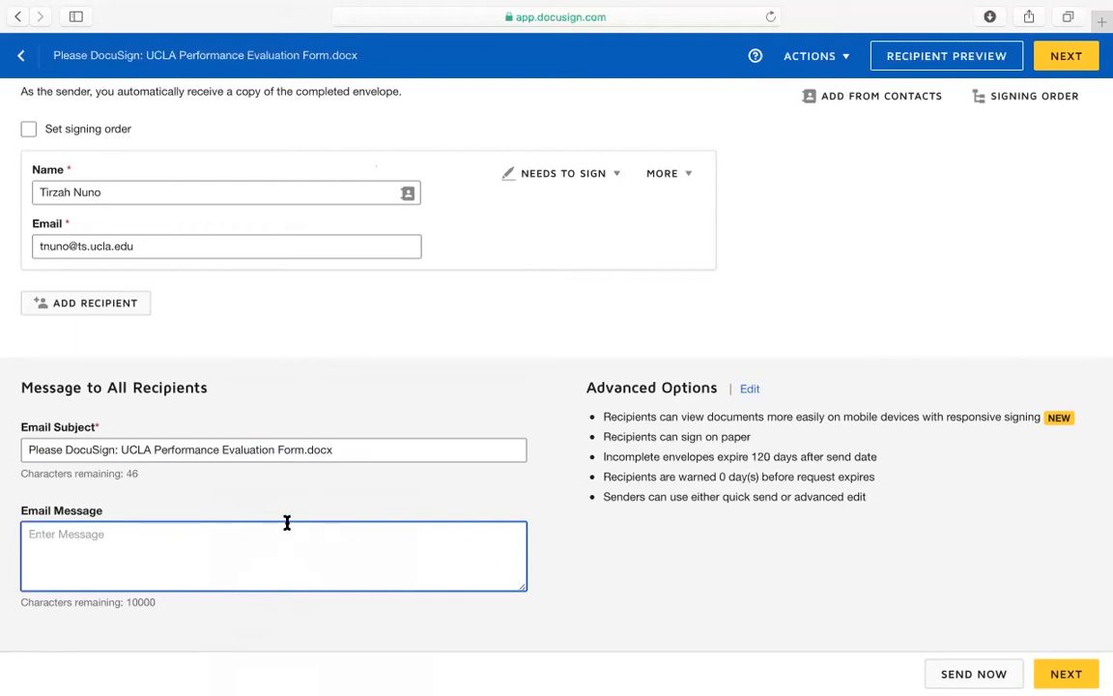
pyautogui.click(688, 179)
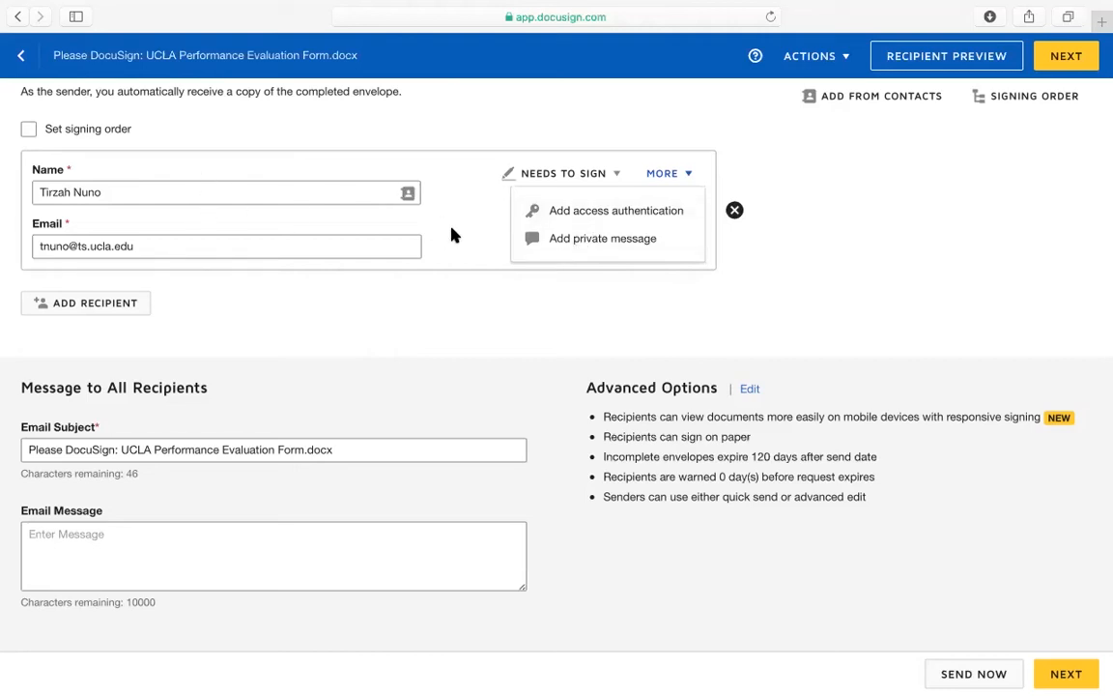
# Close the extra options and review the 120-day expiry and warning settings text
pyautogui.click(629, 293)
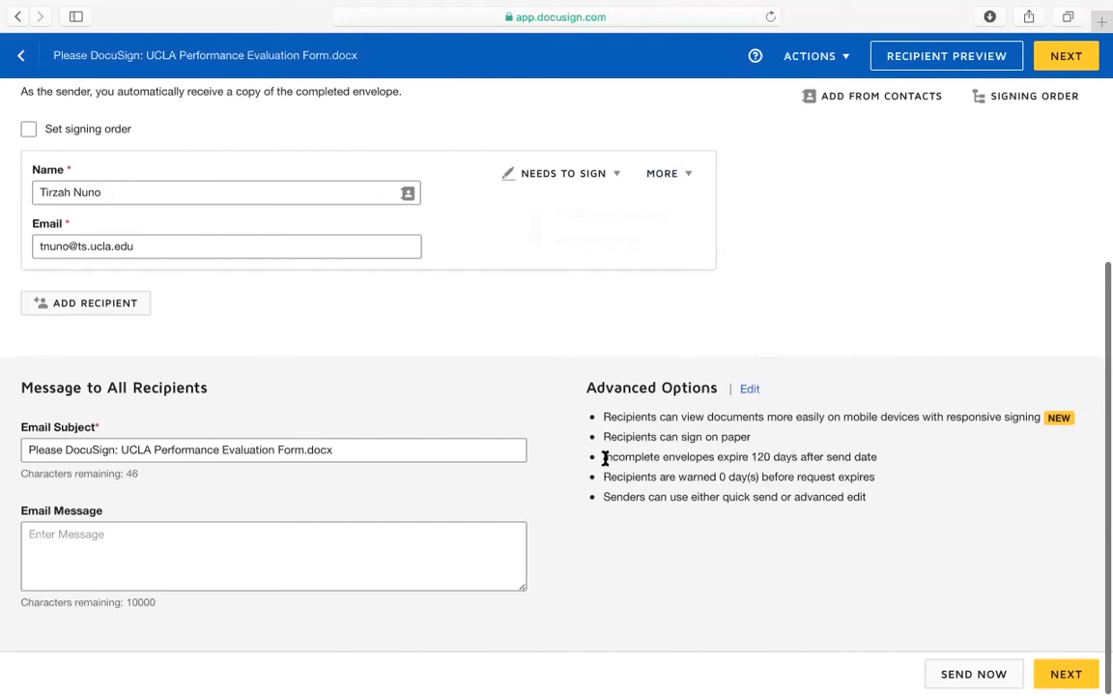
pyautogui.moveTo(604, 457); pyautogui.dragTo(790, 465)
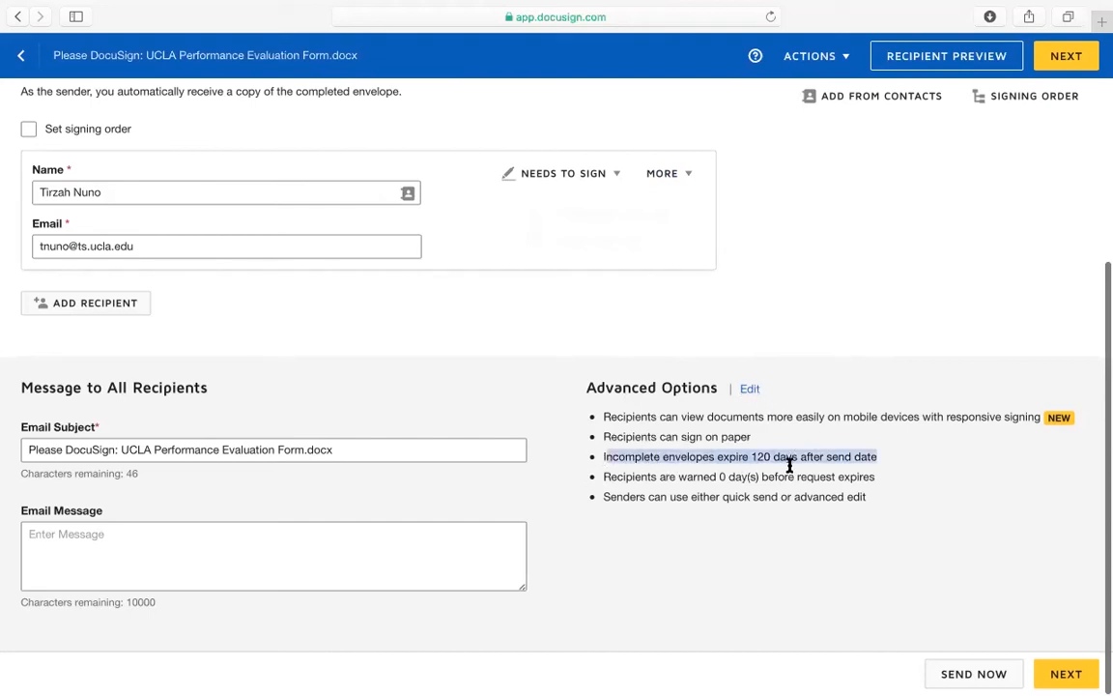
pyautogui.click(879, 472)
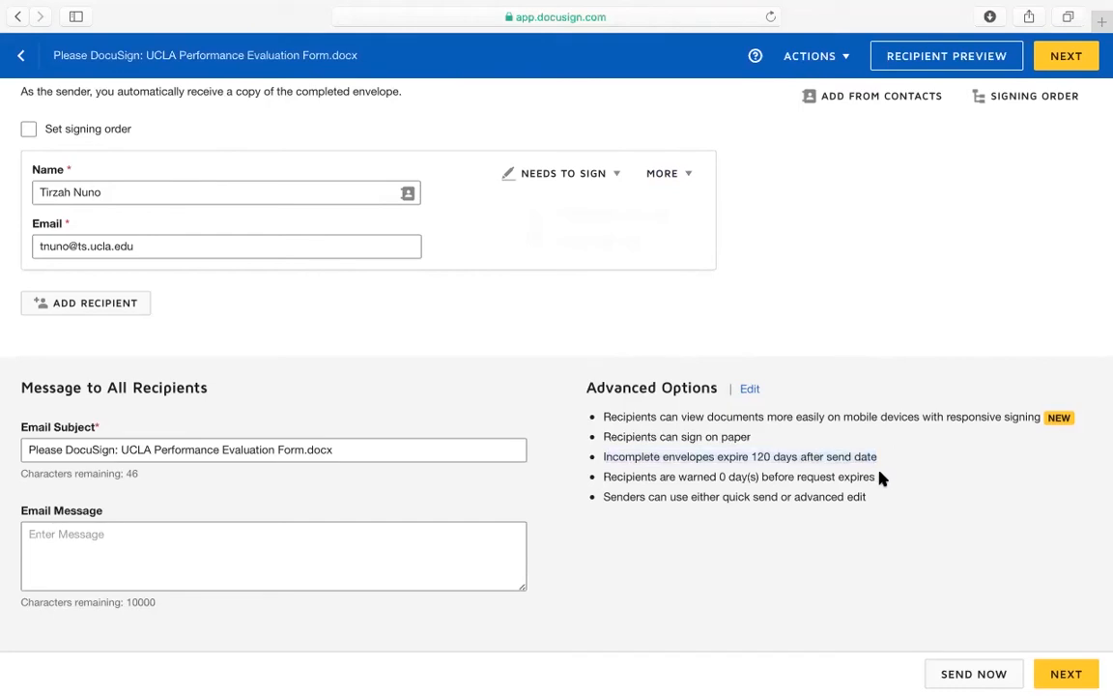
pyautogui.moveTo(874, 477); pyautogui.dragTo(605, 479)
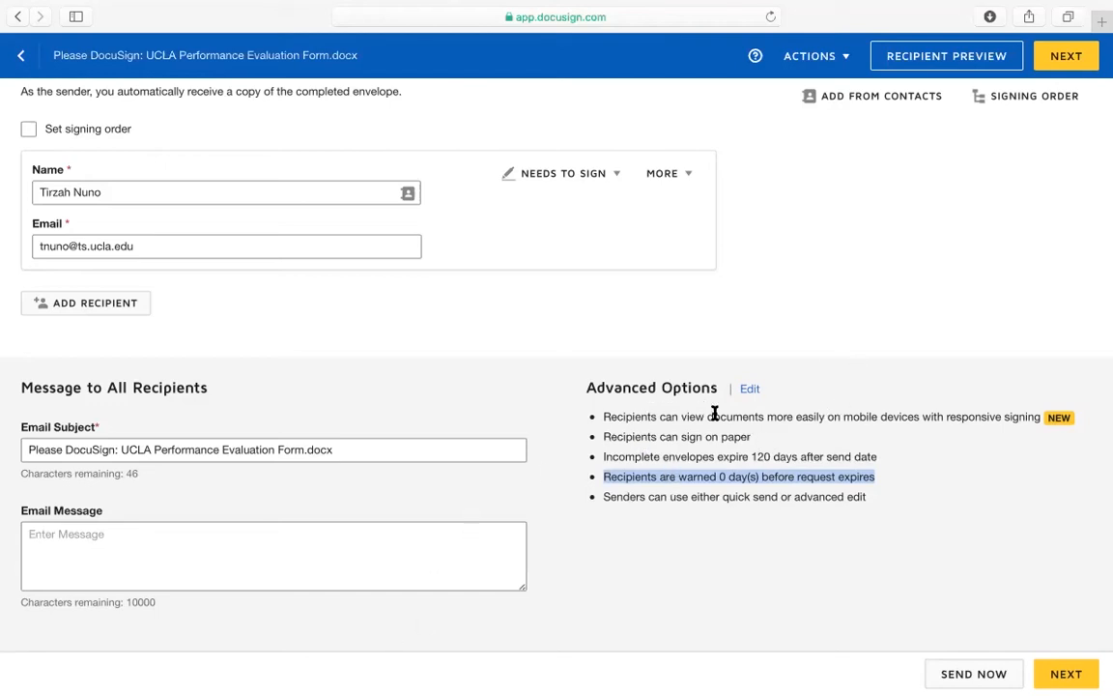
pyautogui.click(879, 277)
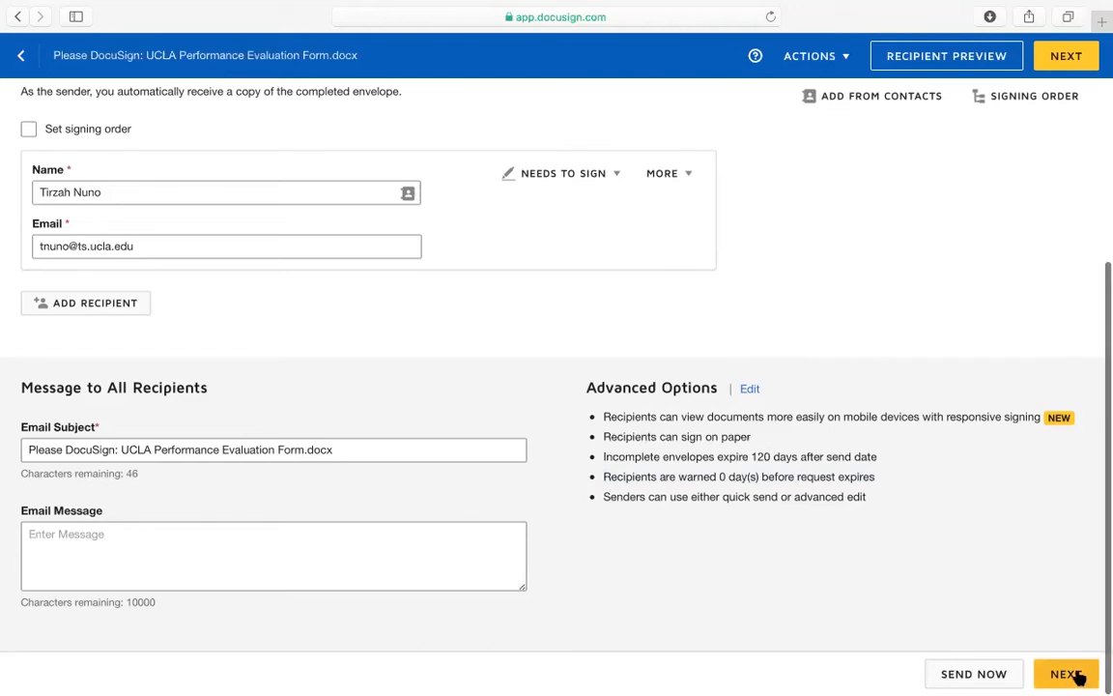
pyautogui.click(251, 549)
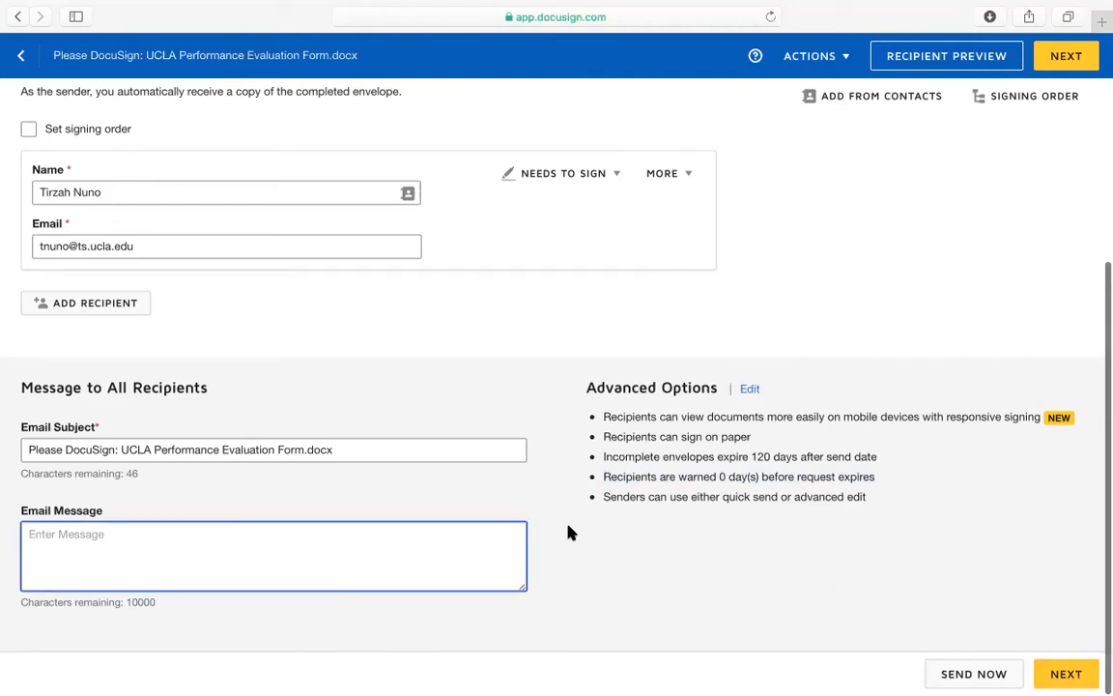
pyautogui.scroll(2, 541, 517)
pyautogui.moveTo(99, 466); pyautogui.dragTo(19, 465)
pyautogui.click(135, 571)
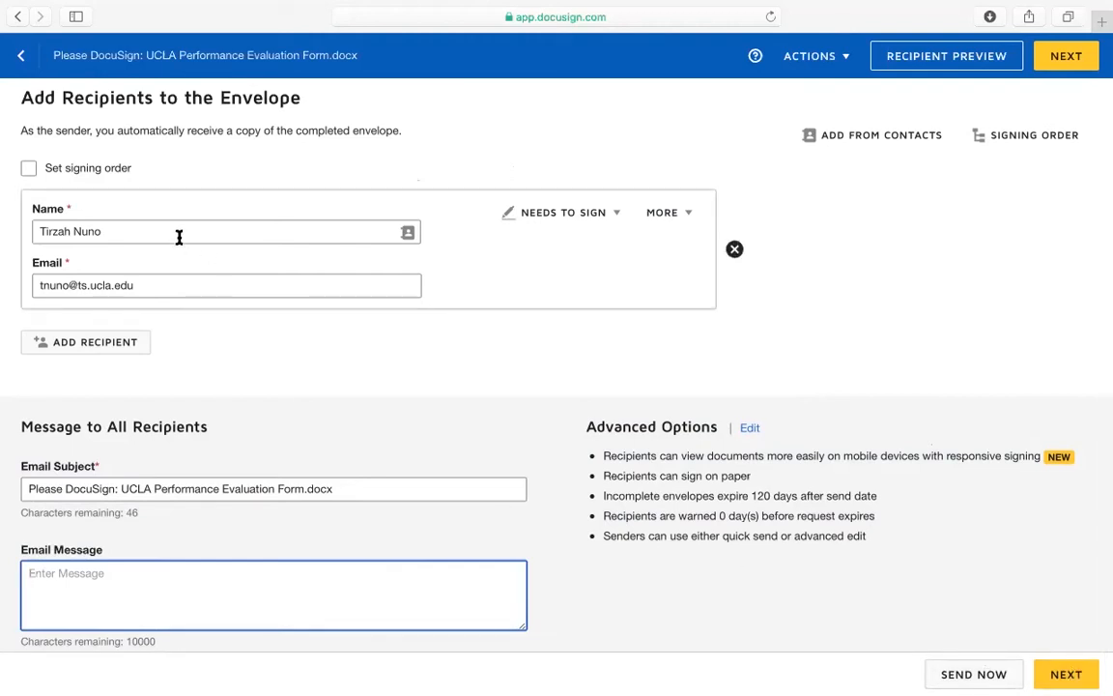
# Replace the signer with a different saved contact and continue to field placement
pyautogui.moveTo(161, 231); pyautogui.dragTo(7, 222)
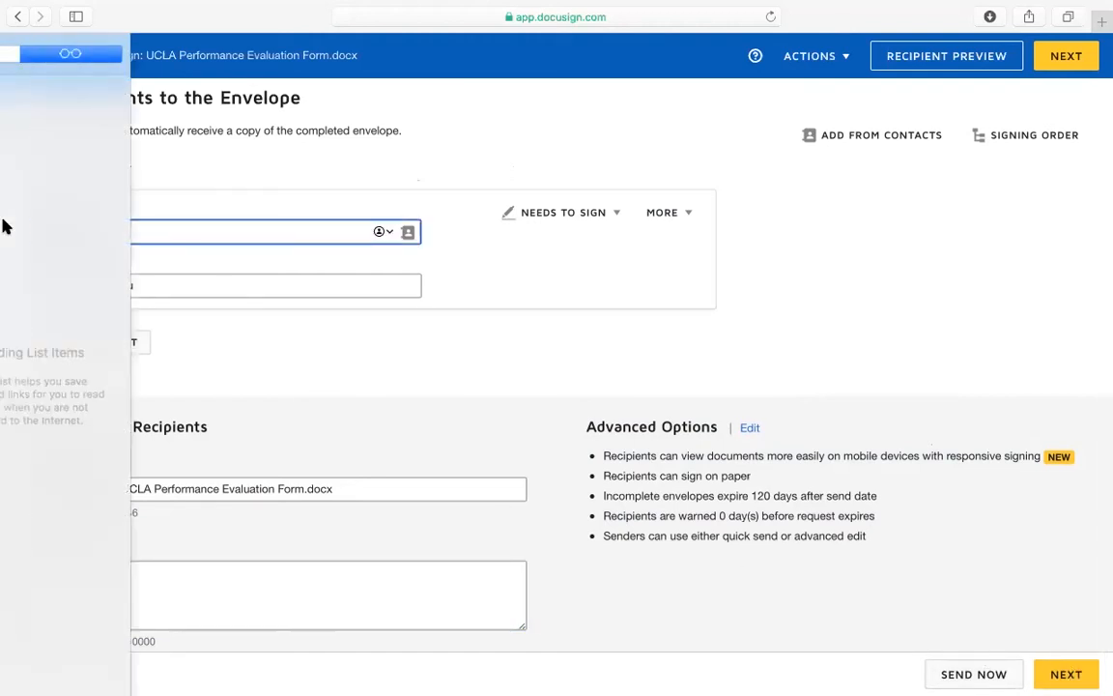
pyautogui.write('T')
pyautogui.write('Jo')
pyautogui.write('nnah')
pyautogui.click(133, 263)
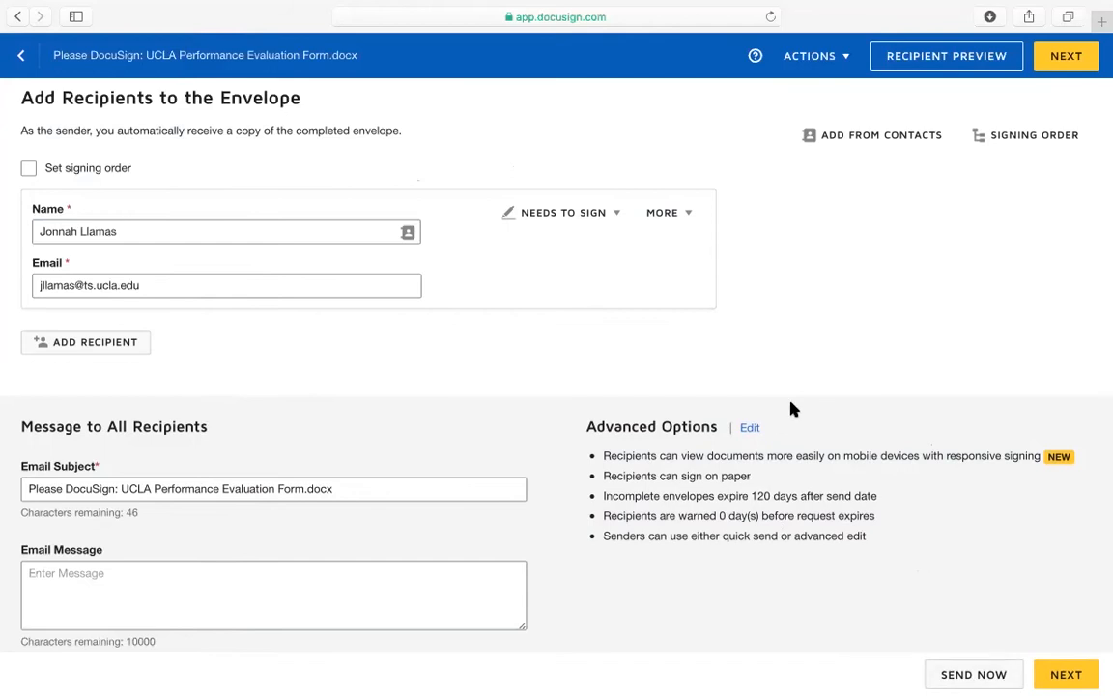
pyautogui.click(1063, 673)
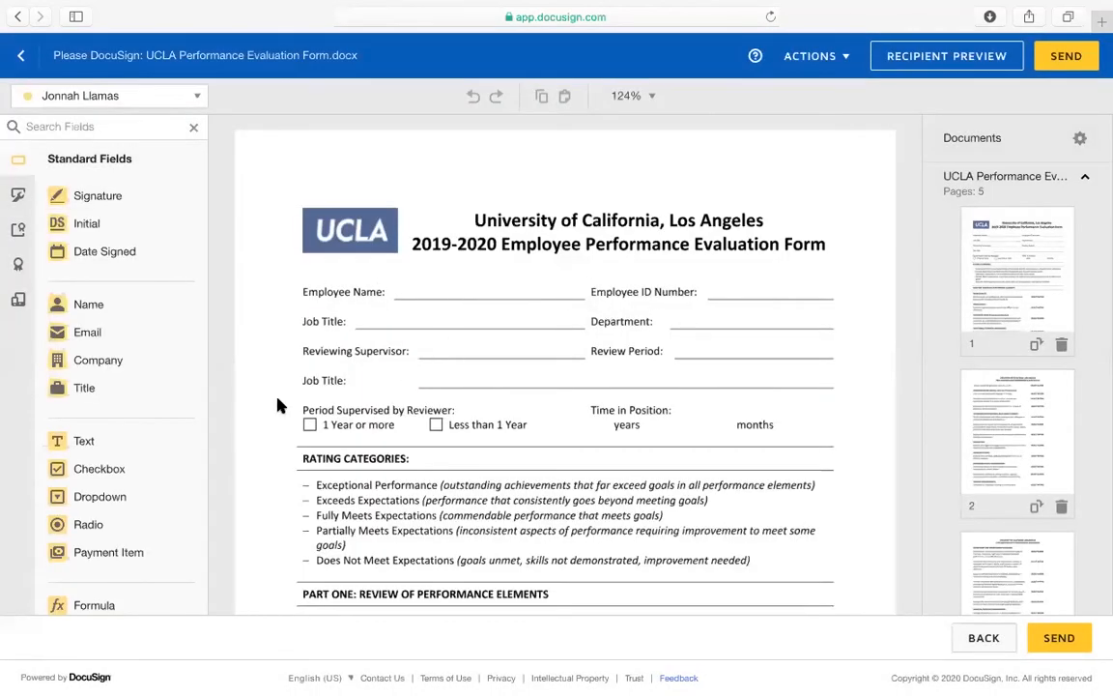
# Scroll through the loaded form, view the Seal Fields list, then return to Standard Fields
pyautogui.scroll(-1, 432, 292)
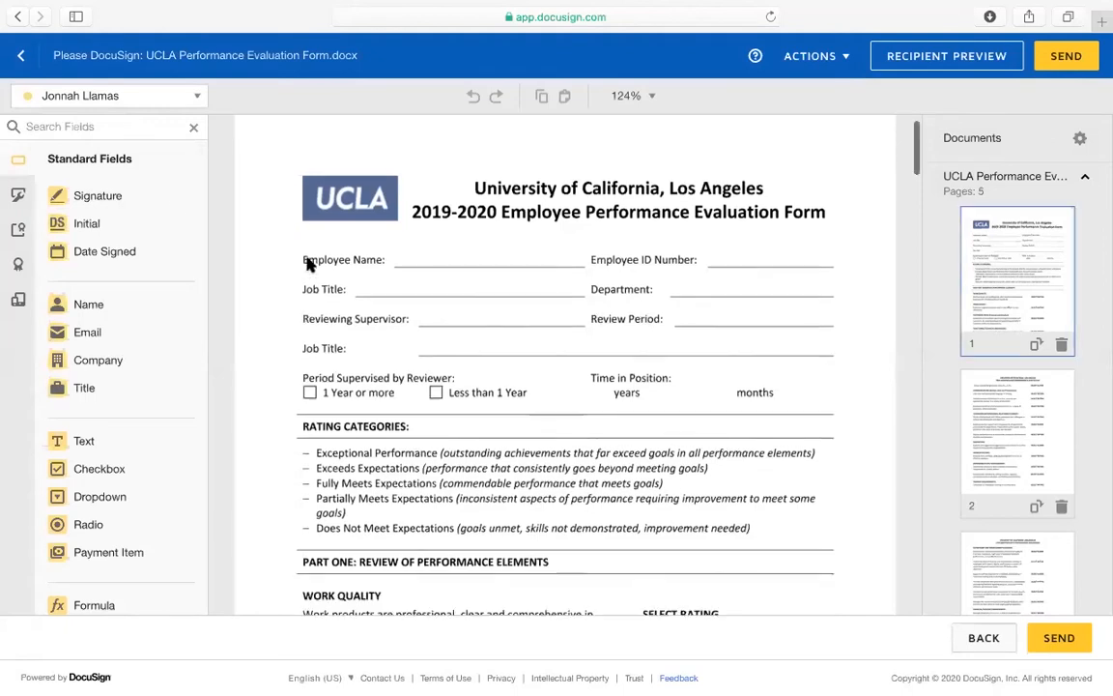
pyautogui.scroll(-1, 142, 214)
pyautogui.scroll(1, 143, 201)
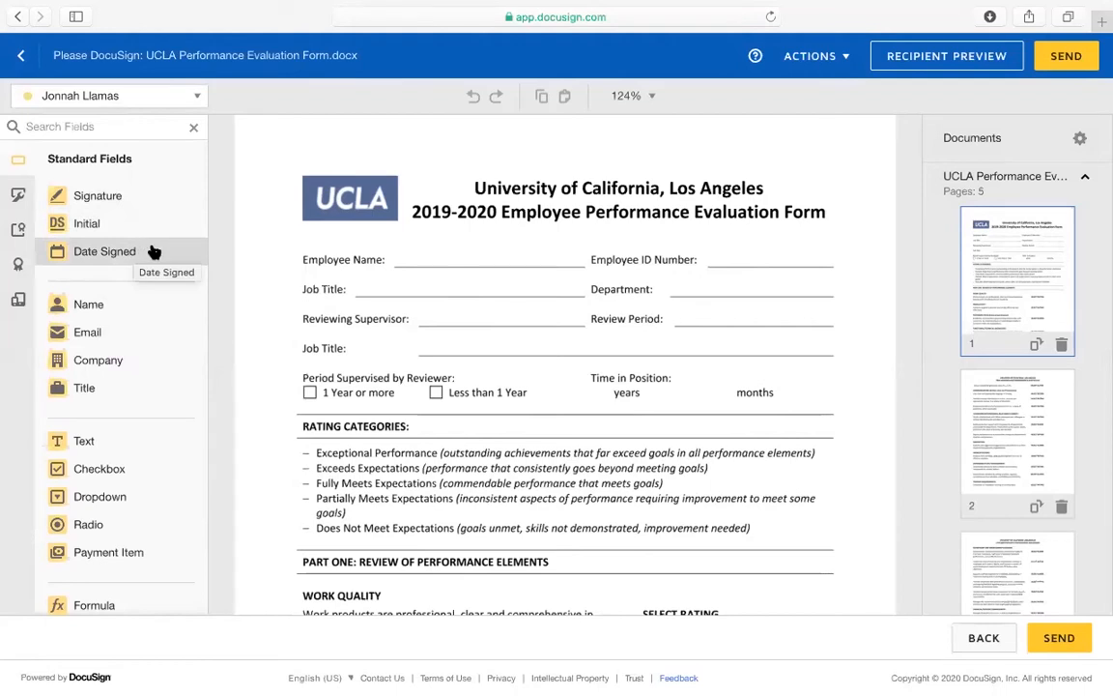
pyautogui.click(17, 264)
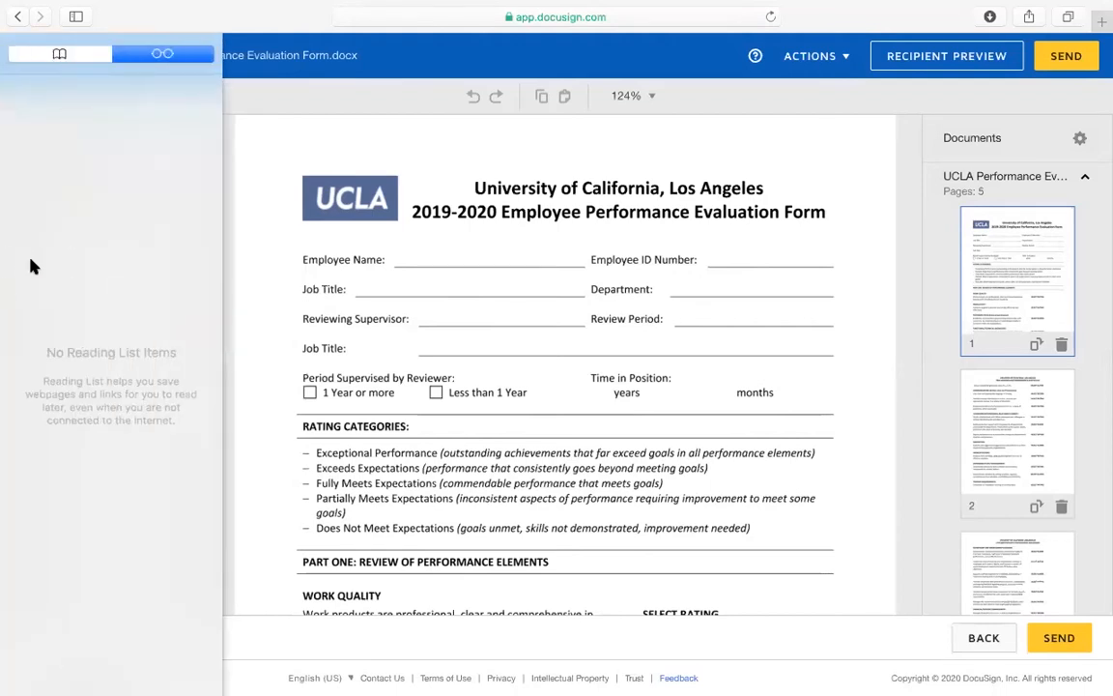
pyautogui.click(18, 161)
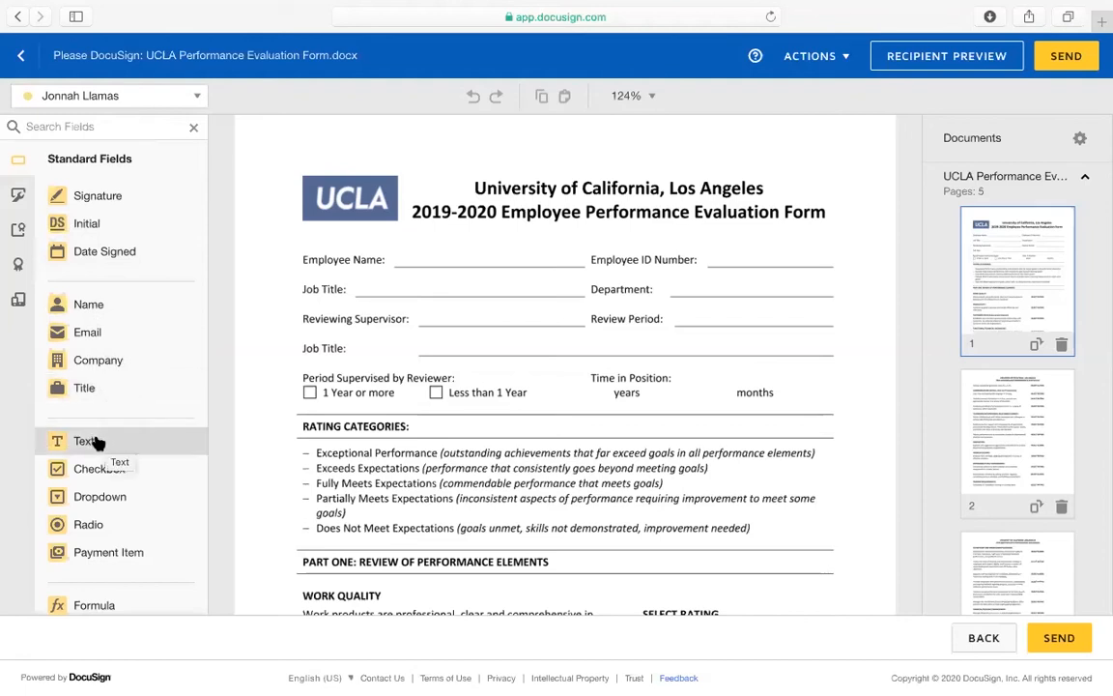
# Place Full Name and text fields on the Employee Name line, then delete both
pyautogui.moveTo(89, 301); pyautogui.dragTo(396, 259)
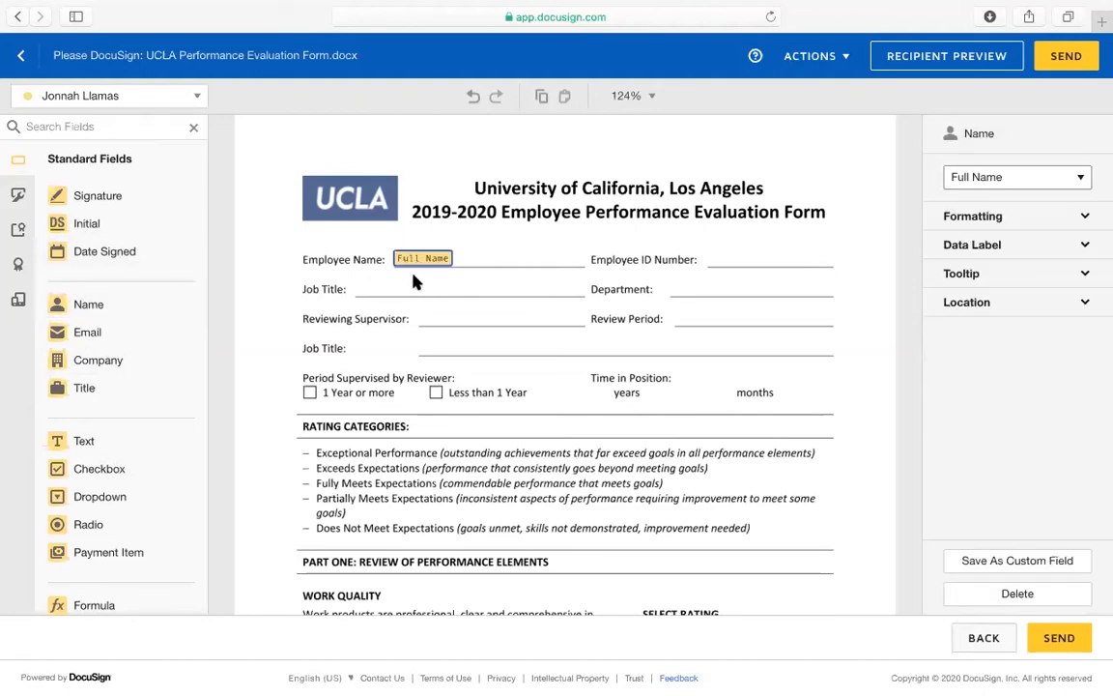
pyautogui.moveTo(114, 440); pyautogui.dragTo(463, 251)
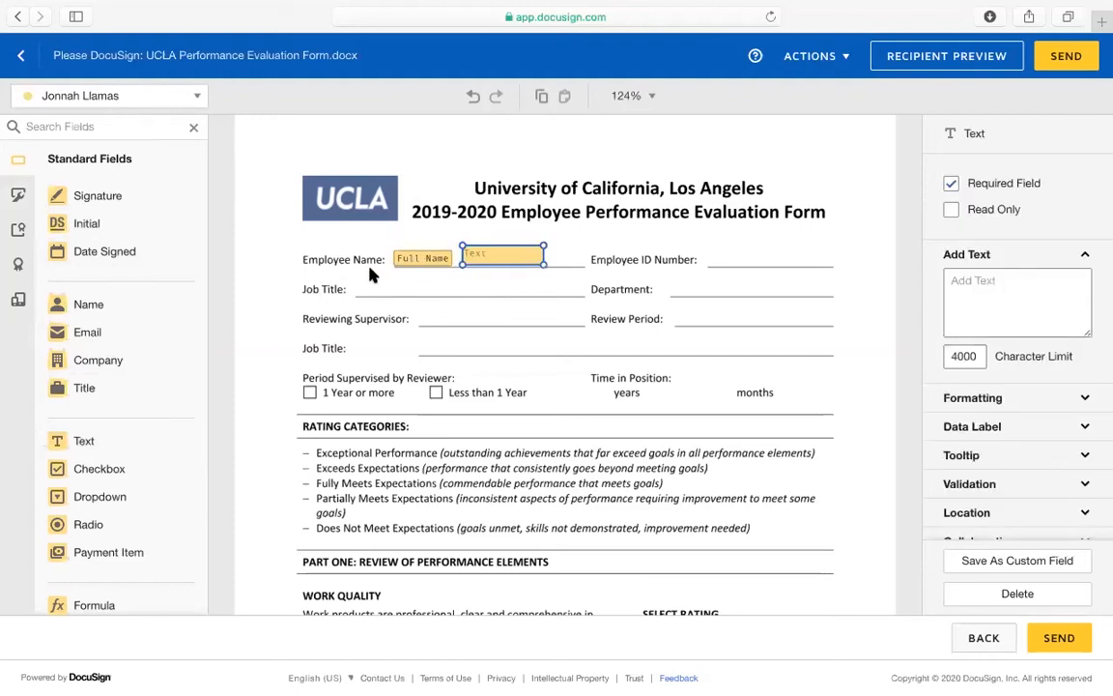
pyautogui.click(432, 260)
pyautogui.click(473, 256)
pyautogui.press('Delete')
pyautogui.click(423, 259)
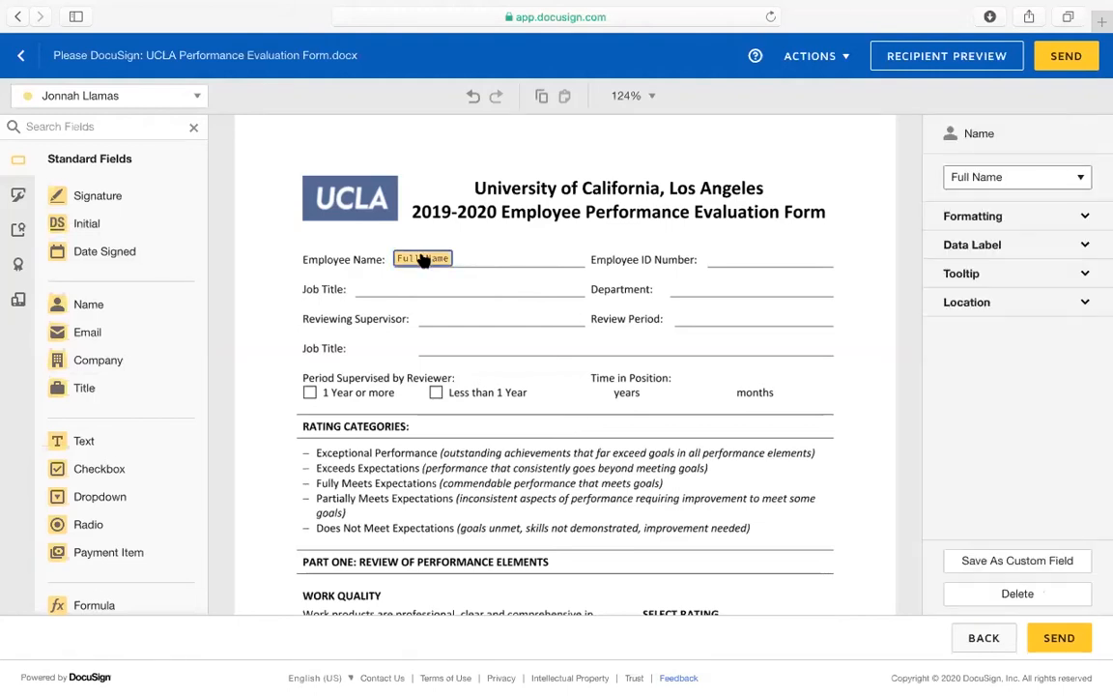
pyautogui.press('Delete')
# Put checkbox fields on the '1 Year or more' and 'Less than 1 Year' boxes
pyautogui.scroll(-3, 135, 406)
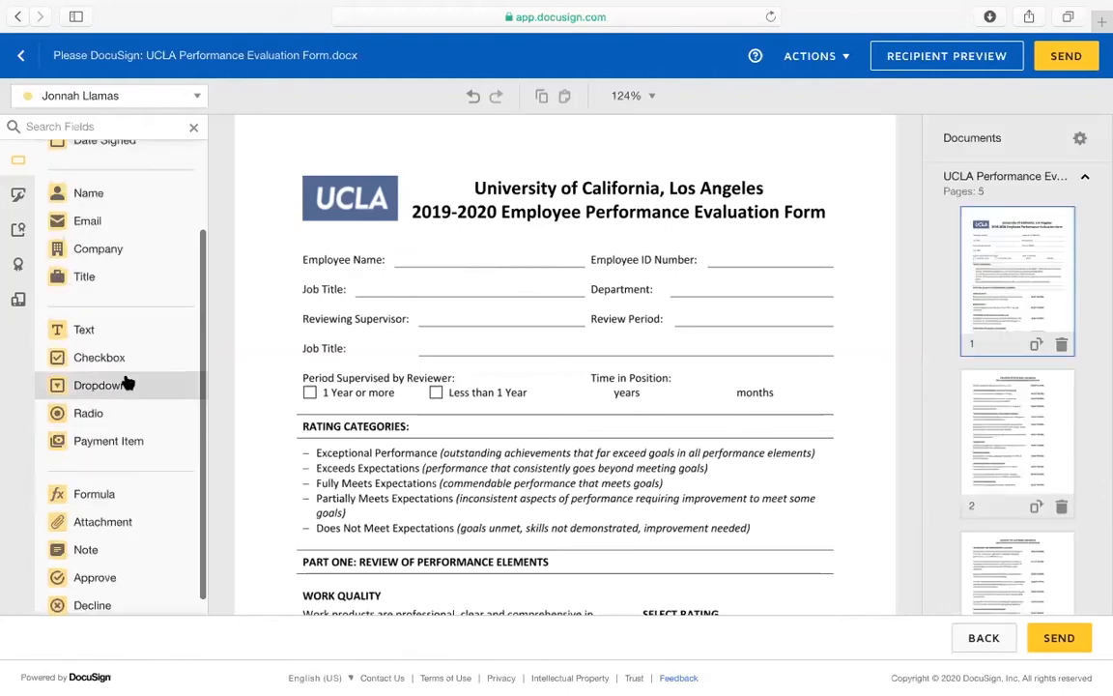
pyautogui.moveTo(105, 356); pyautogui.dragTo(307, 393)
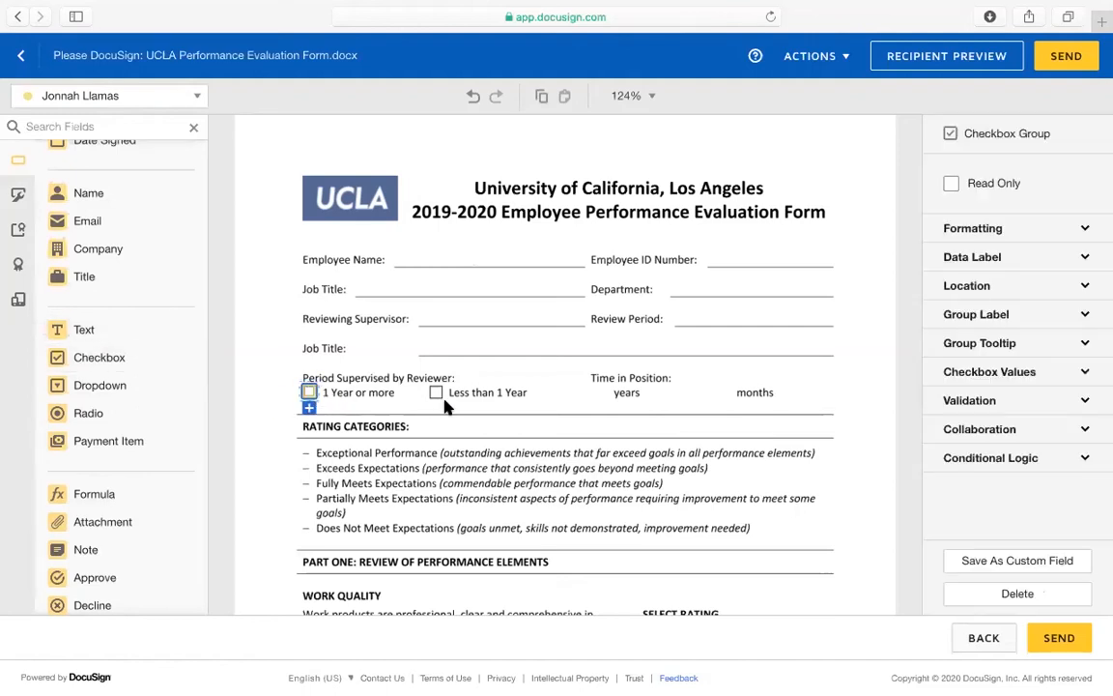
pyautogui.moveTo(115, 329); pyautogui.dragTo(437, 394)
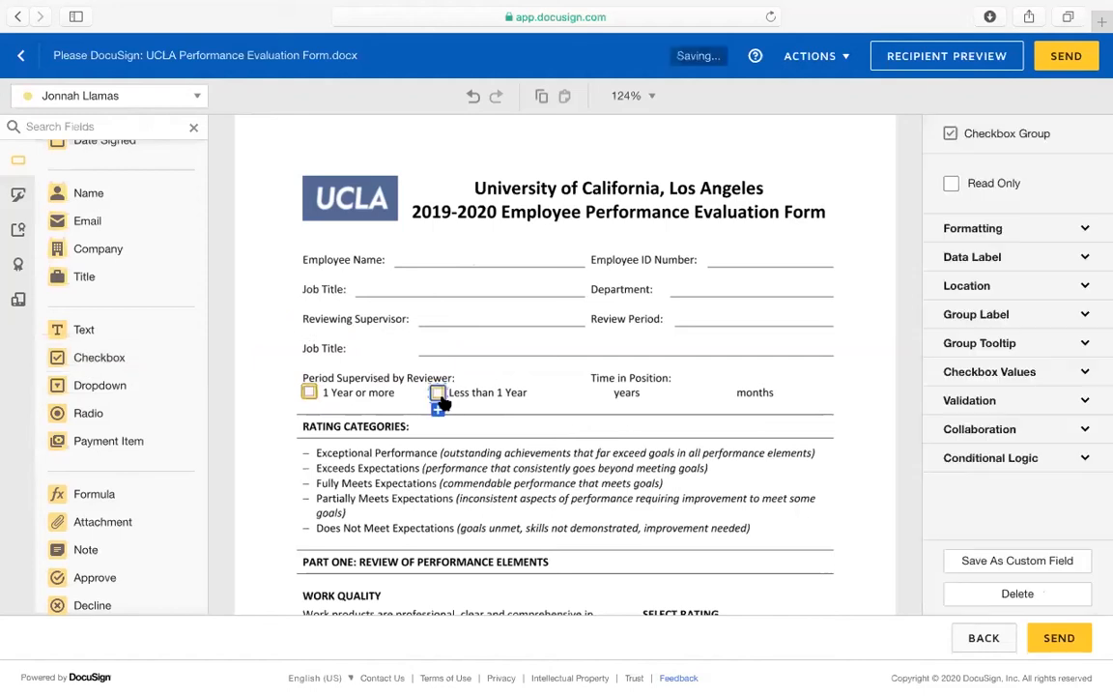
pyautogui.click(100, 387)
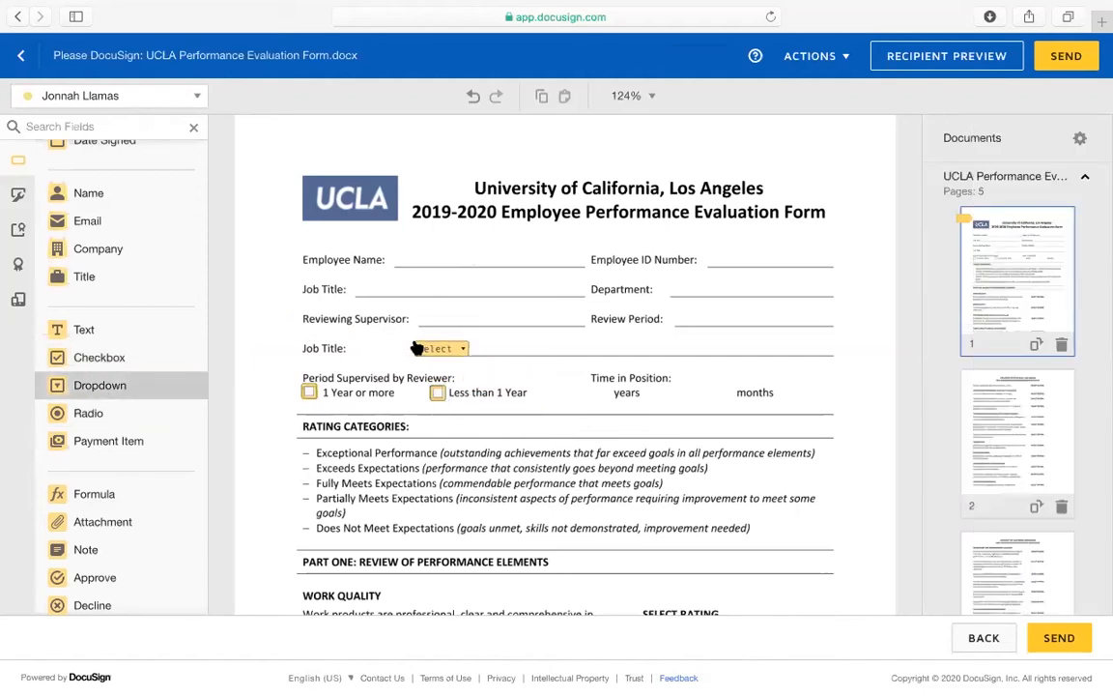
pyautogui.click(453, 352)
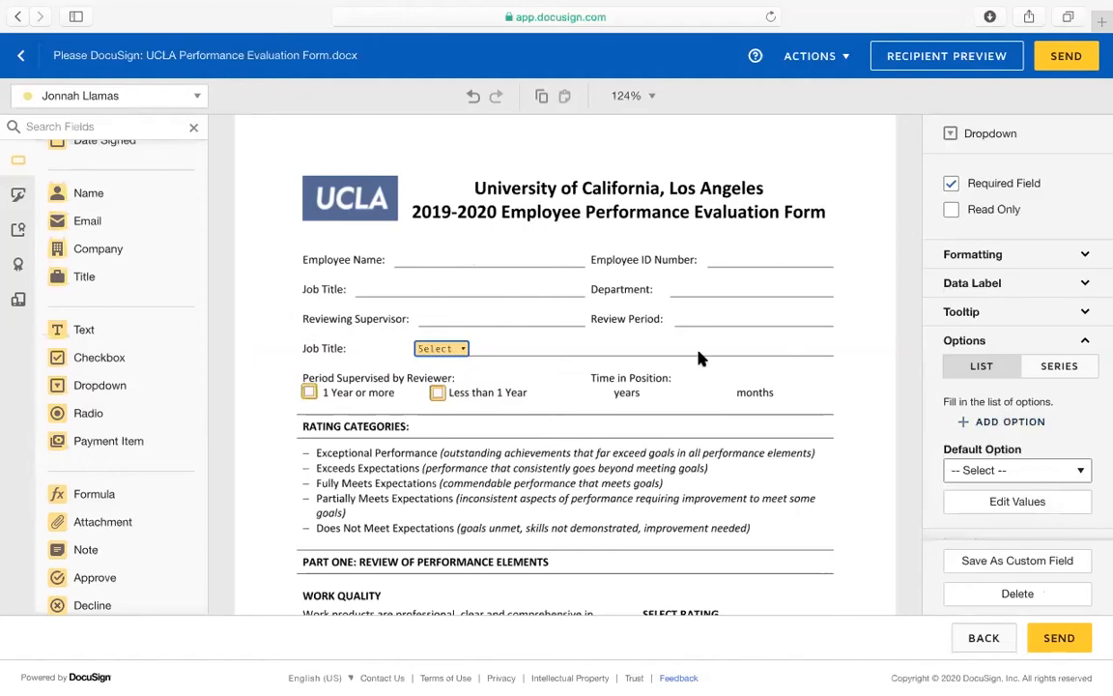
pyautogui.click(1009, 423)
pyautogui.write('Yes')
pyautogui.click(1009, 457)
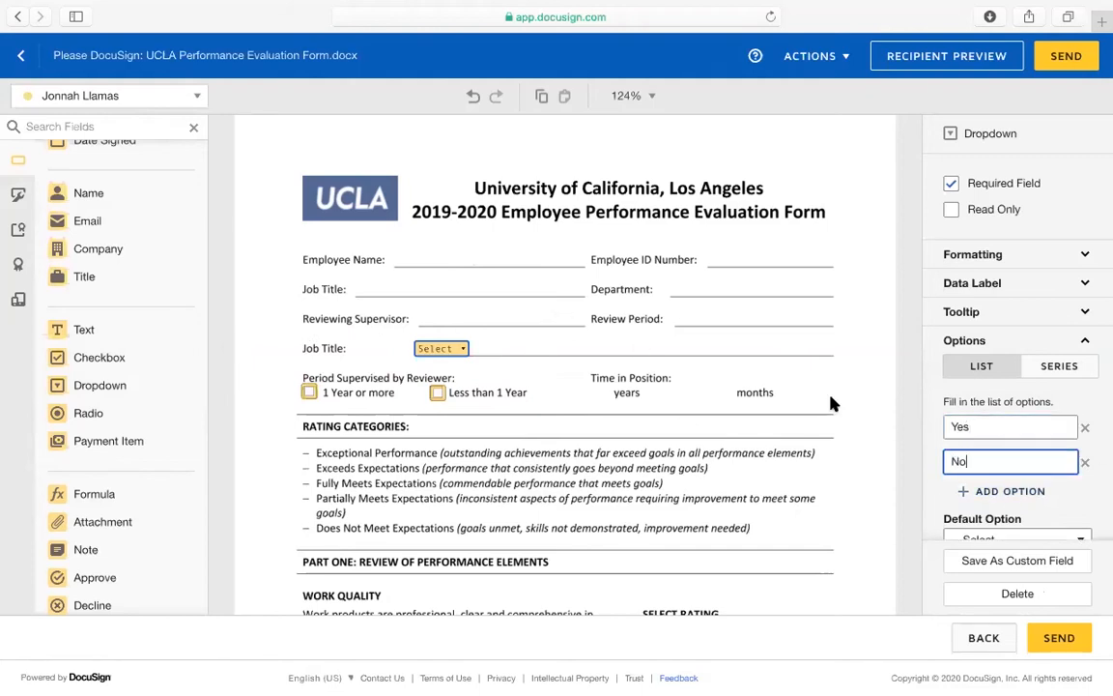
pyautogui.click(451, 353)
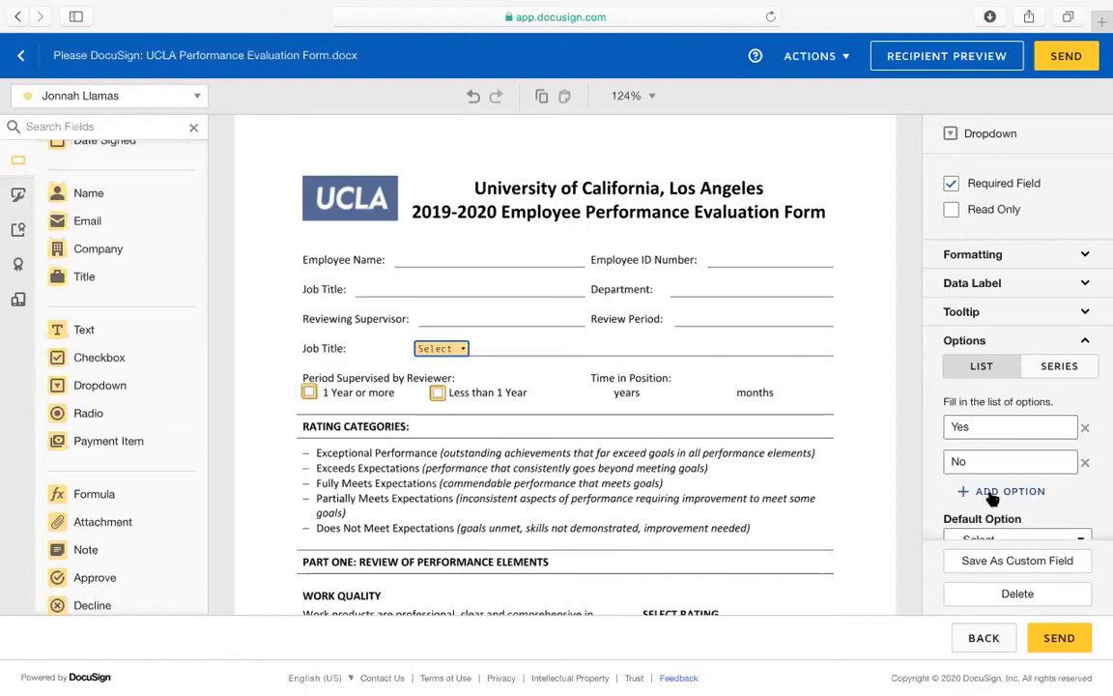
pyautogui.click(1085, 428)
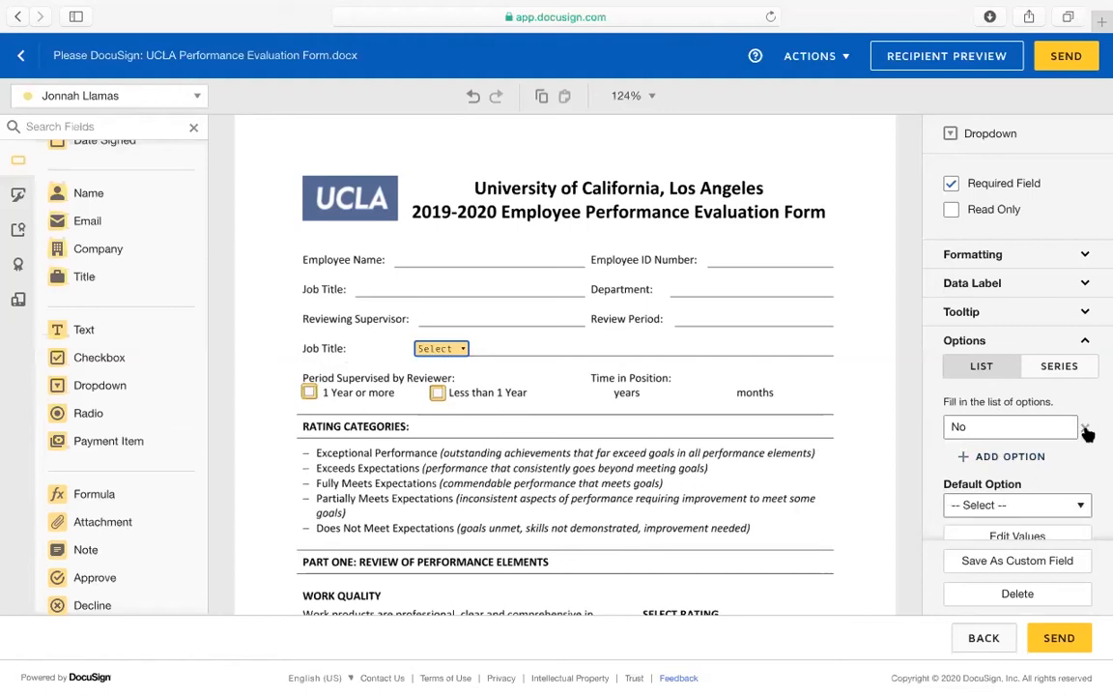
pyautogui.click(1085, 428)
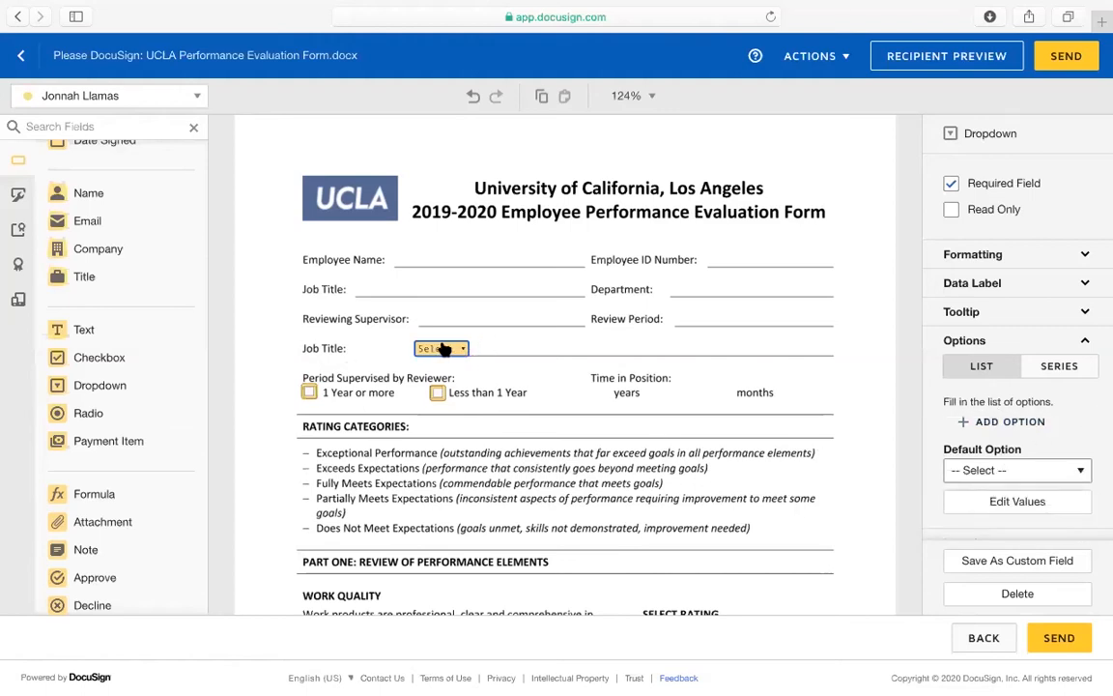
pyautogui.press('Delete')
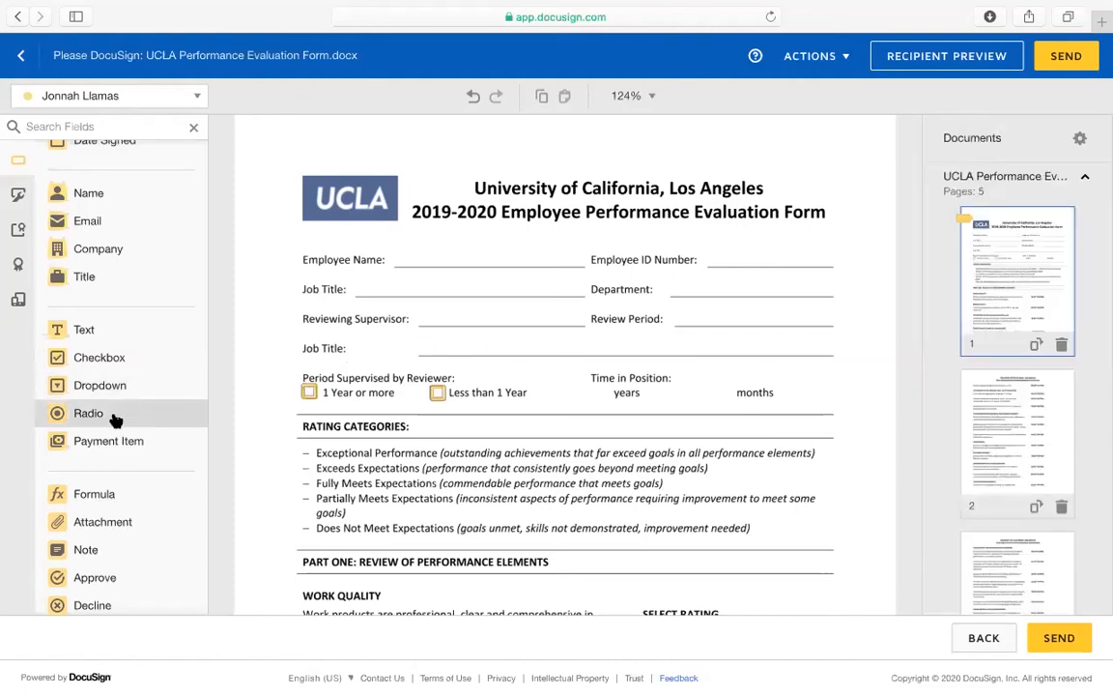
# Drop a radio field by the period boxes and delete both Period Supervised checkboxes
pyautogui.moveTo(112, 417); pyautogui.dragTo(614, 392)
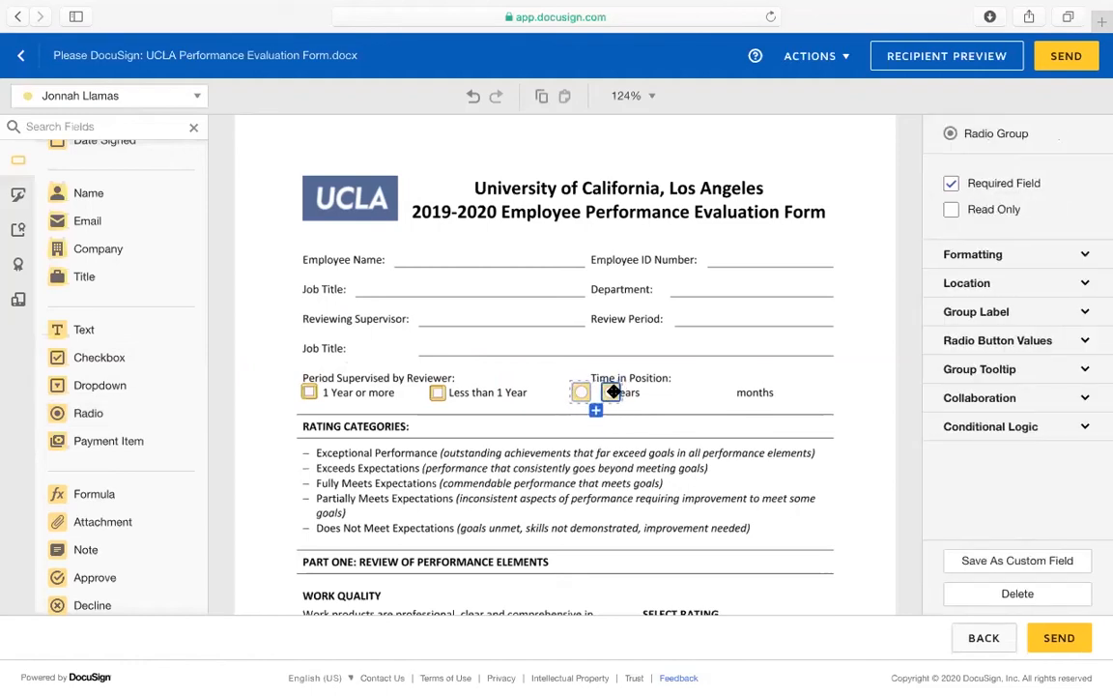
pyautogui.click(307, 397)
pyautogui.click(438, 393)
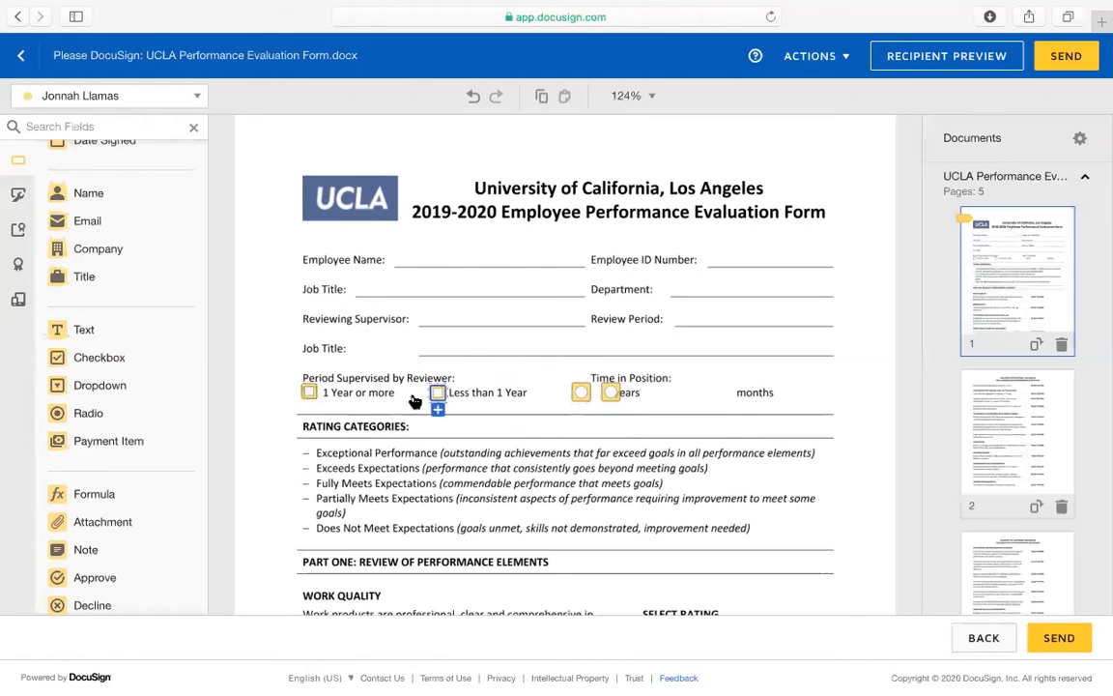
pyautogui.click(307, 395)
pyautogui.click(440, 394)
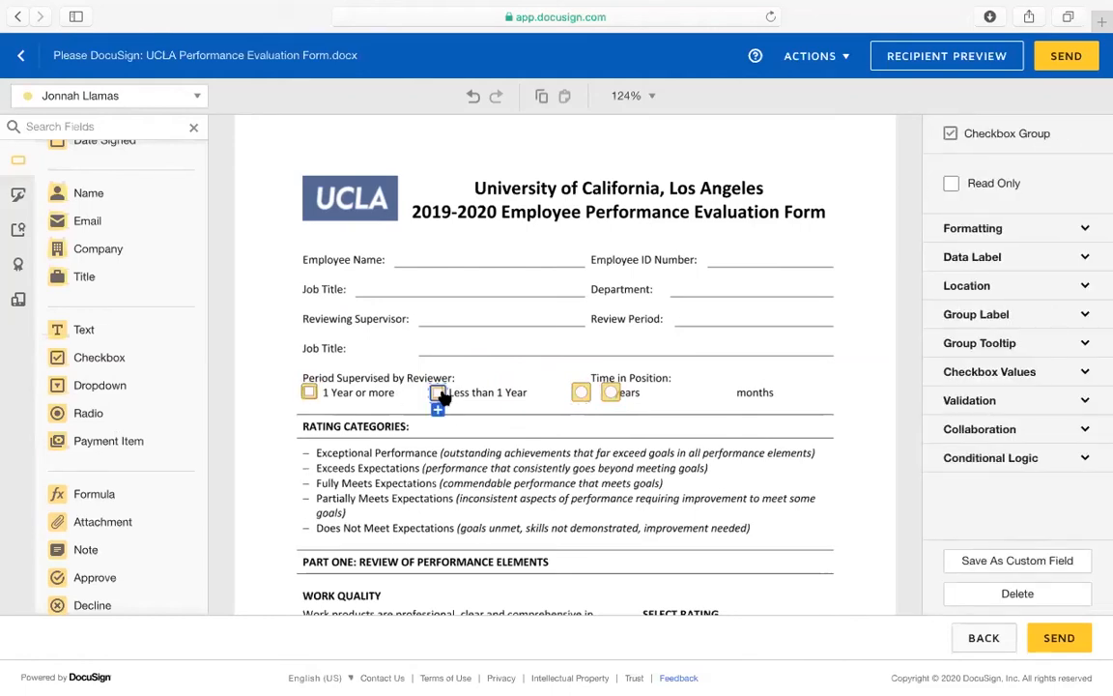
pyautogui.press('Delete')
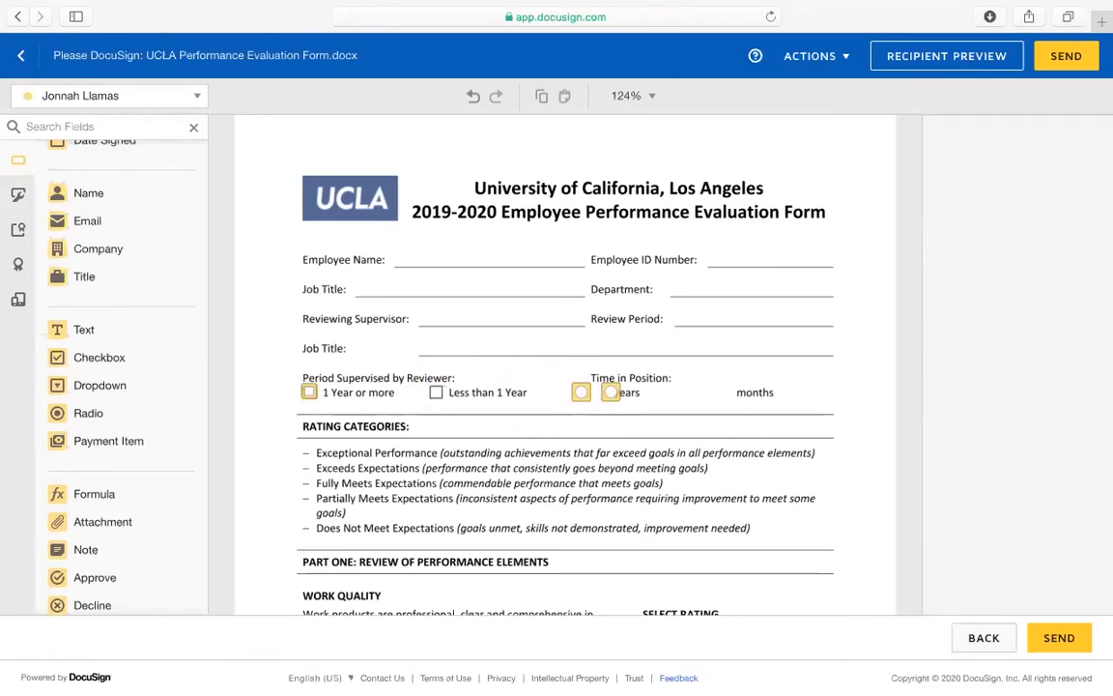
pyautogui.click(311, 397)
pyautogui.press('Delete')
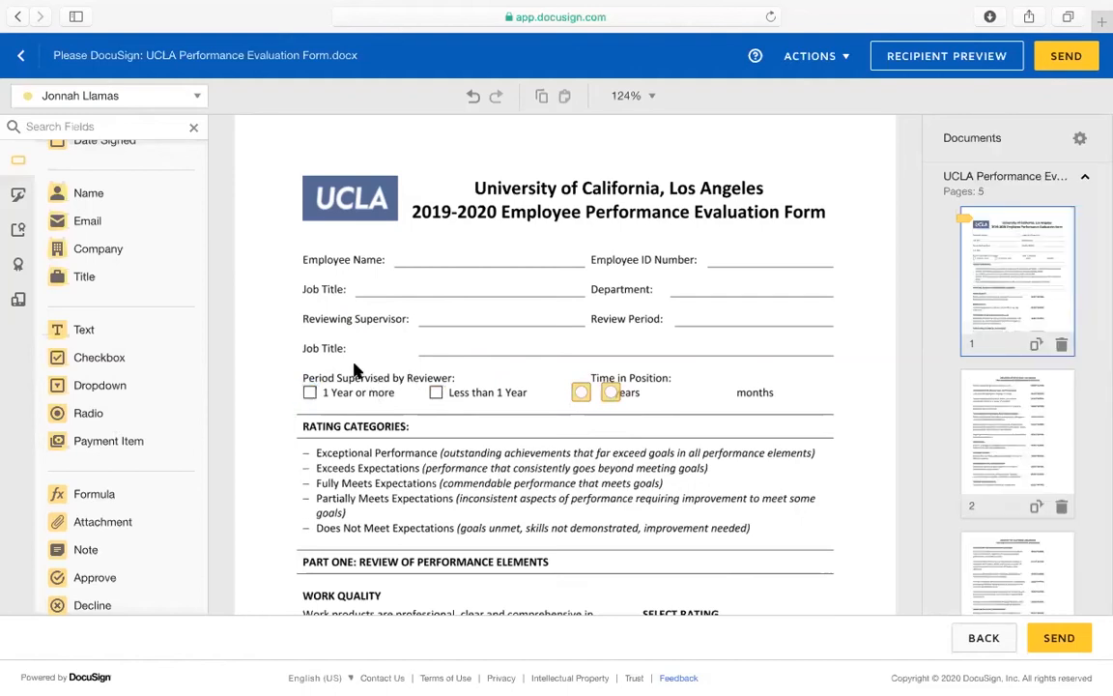
# Try radio buttons on the 1 Year or more and Less than 1 Year boxes, then delete them all
pyautogui.moveTo(580, 399); pyautogui.dragTo(308, 391)
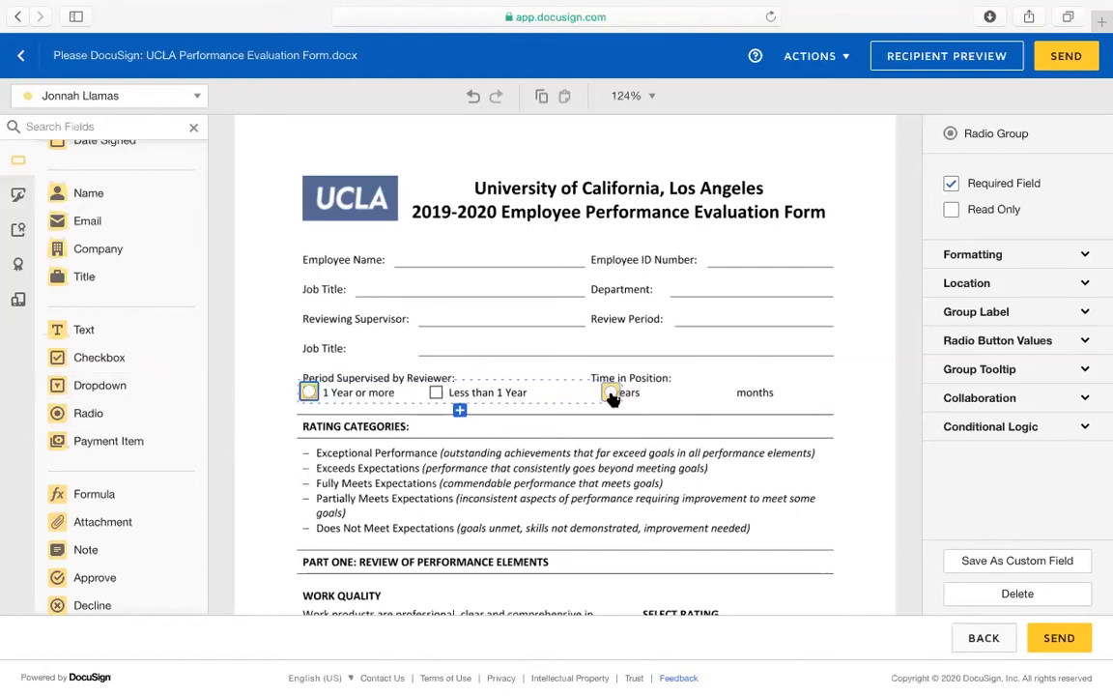
pyautogui.moveTo(612, 396); pyautogui.dragTo(440, 392)
pyautogui.click(373, 410)
pyautogui.moveTo(373, 415); pyautogui.dragTo(562, 392)
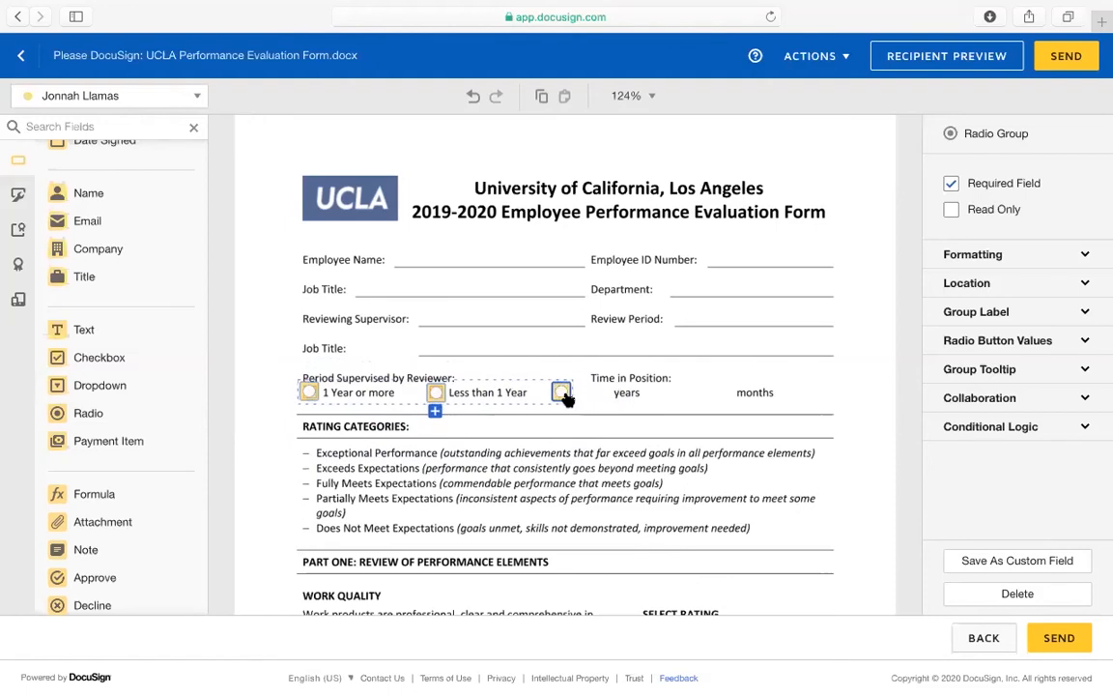
pyautogui.press('Delete')
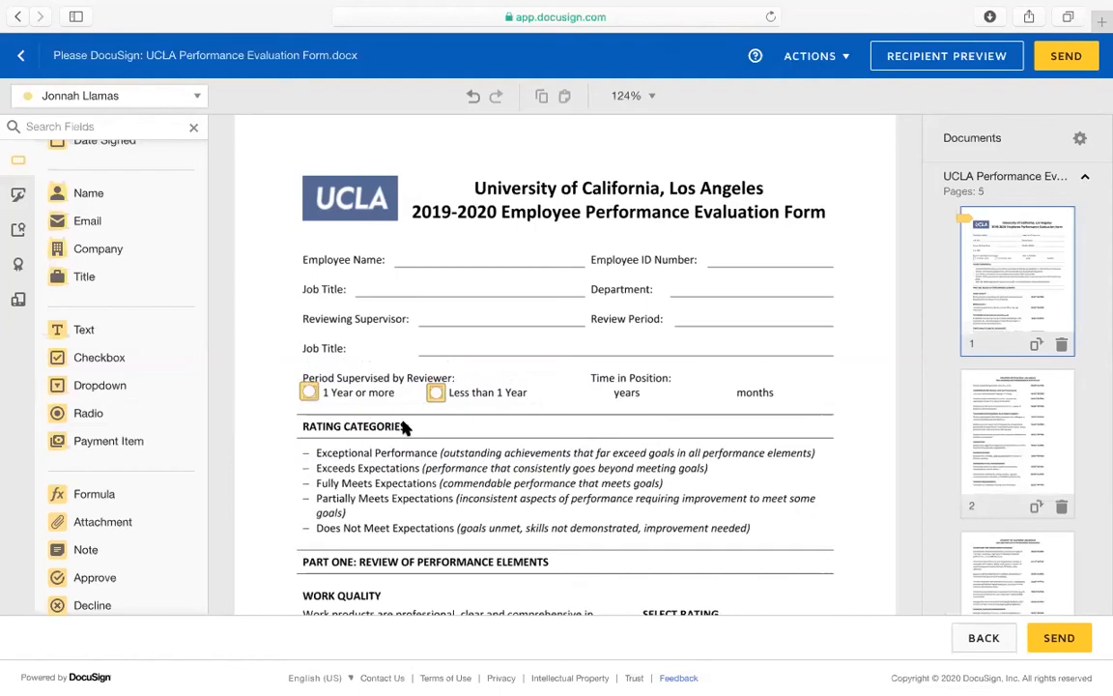
pyautogui.click(436, 391)
pyautogui.press('Delete')
pyautogui.click(310, 392)
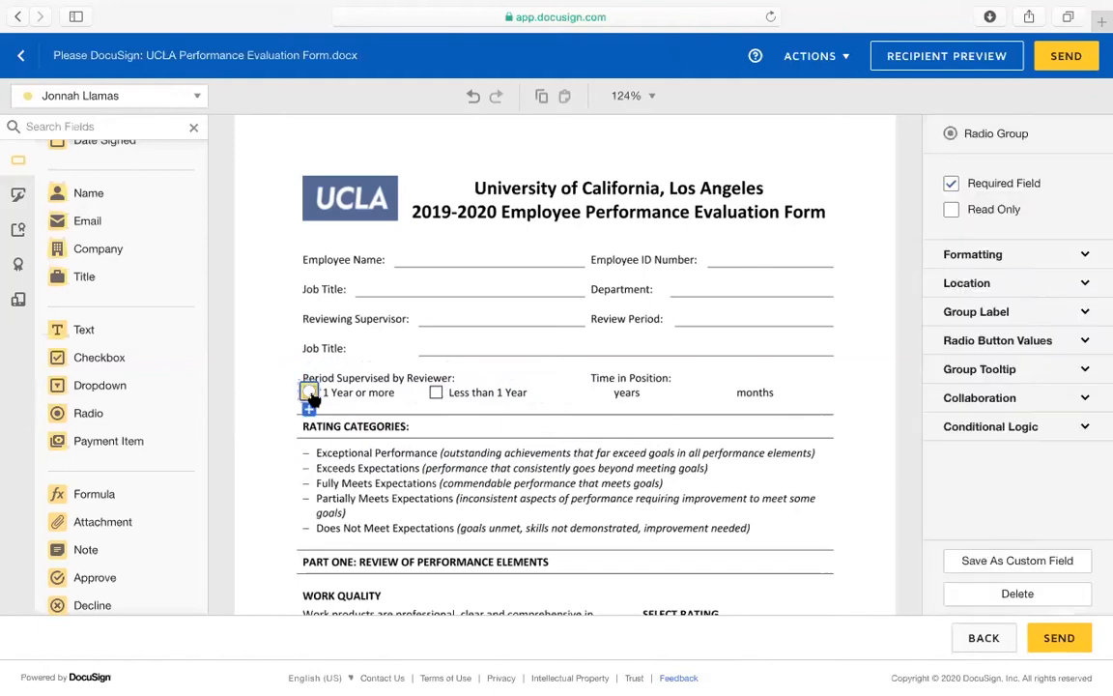
pyautogui.press('Delete')
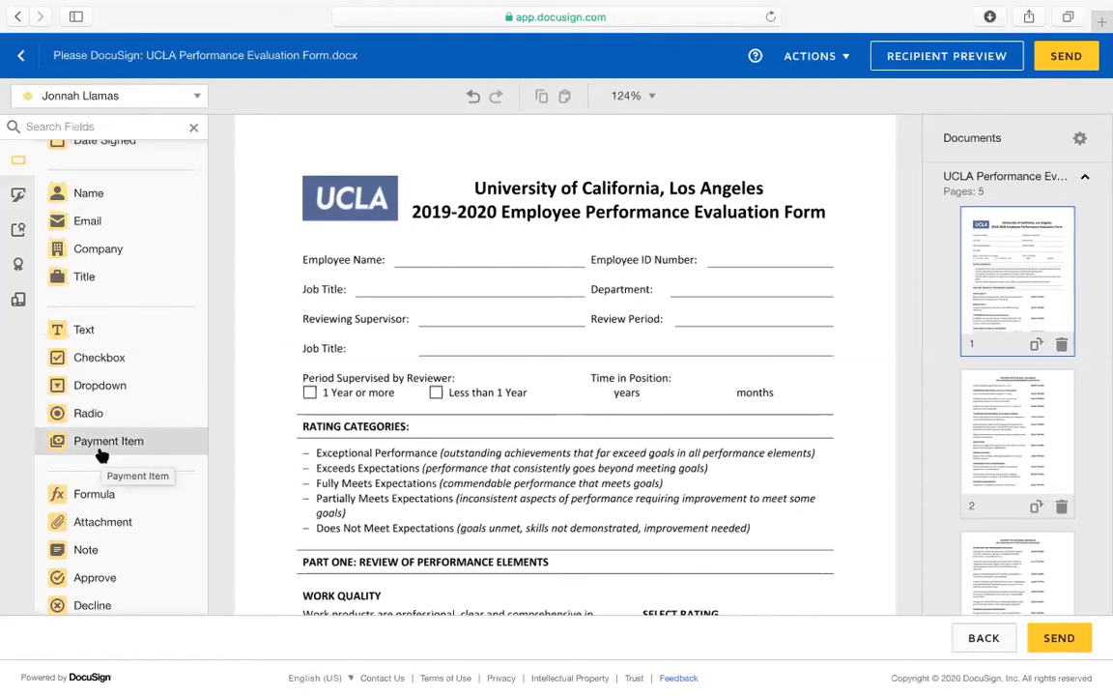
pyautogui.scroll(-1, 104, 449)
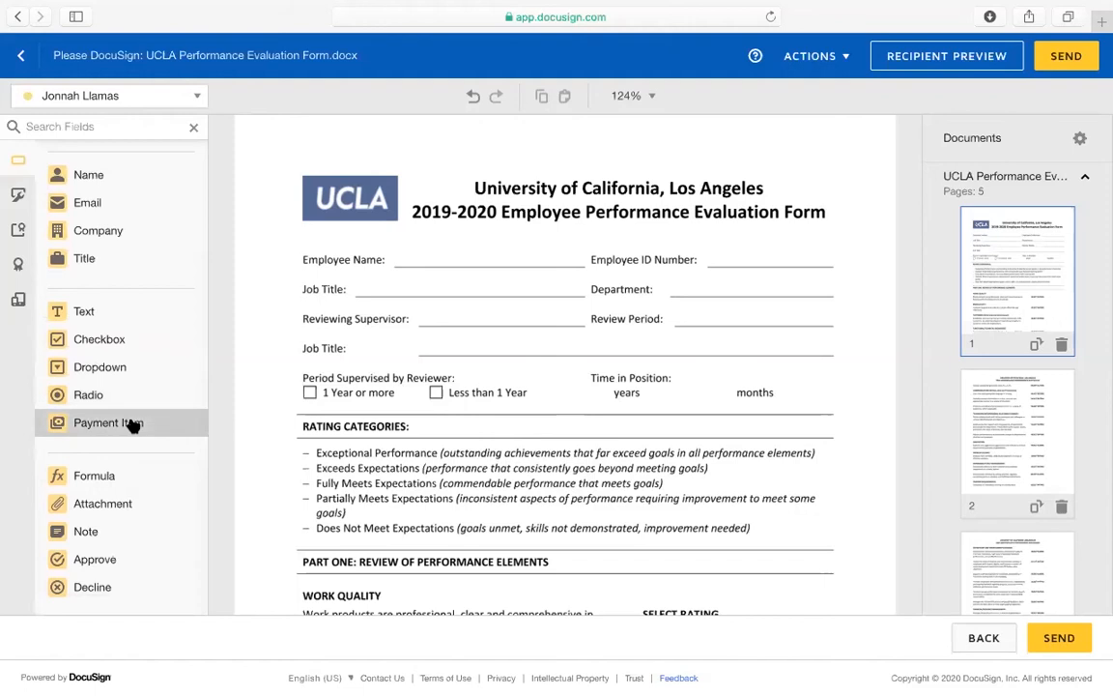
pyautogui.moveTo(157, 427); pyautogui.dragTo(426, 345)
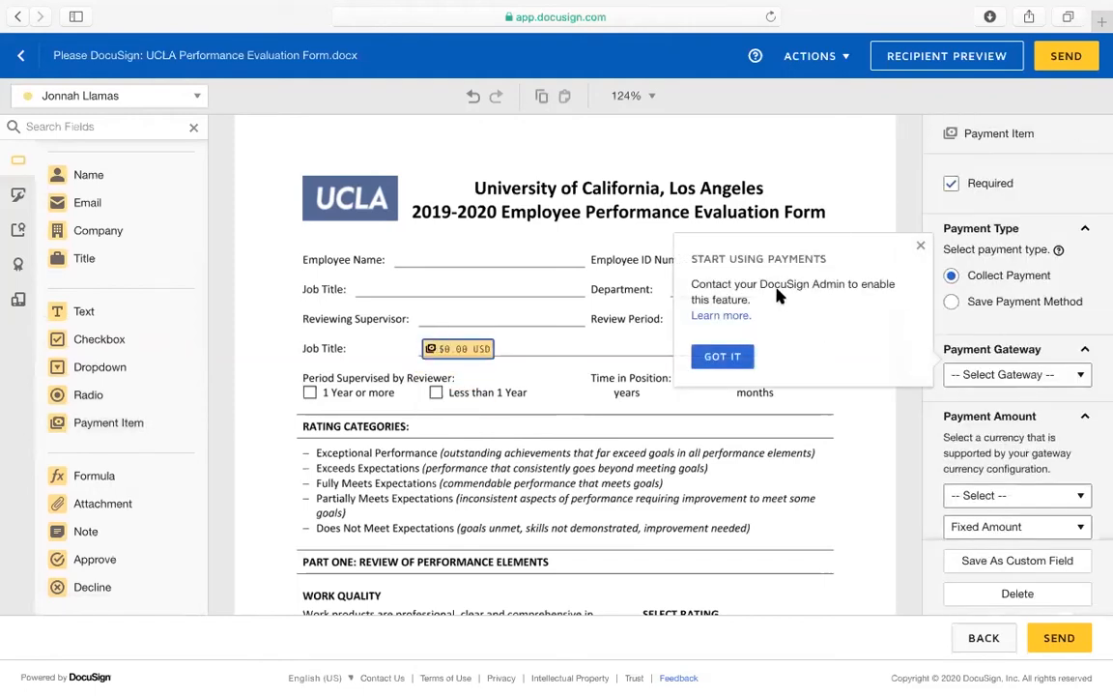
pyautogui.click(921, 247)
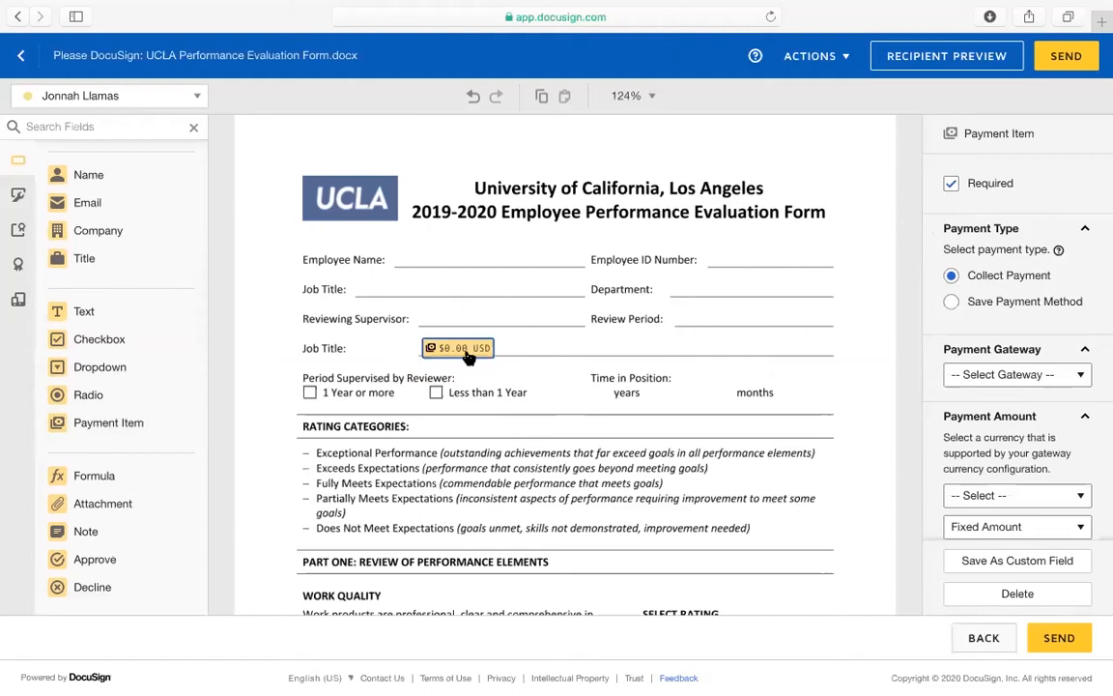
pyautogui.press('Delete')
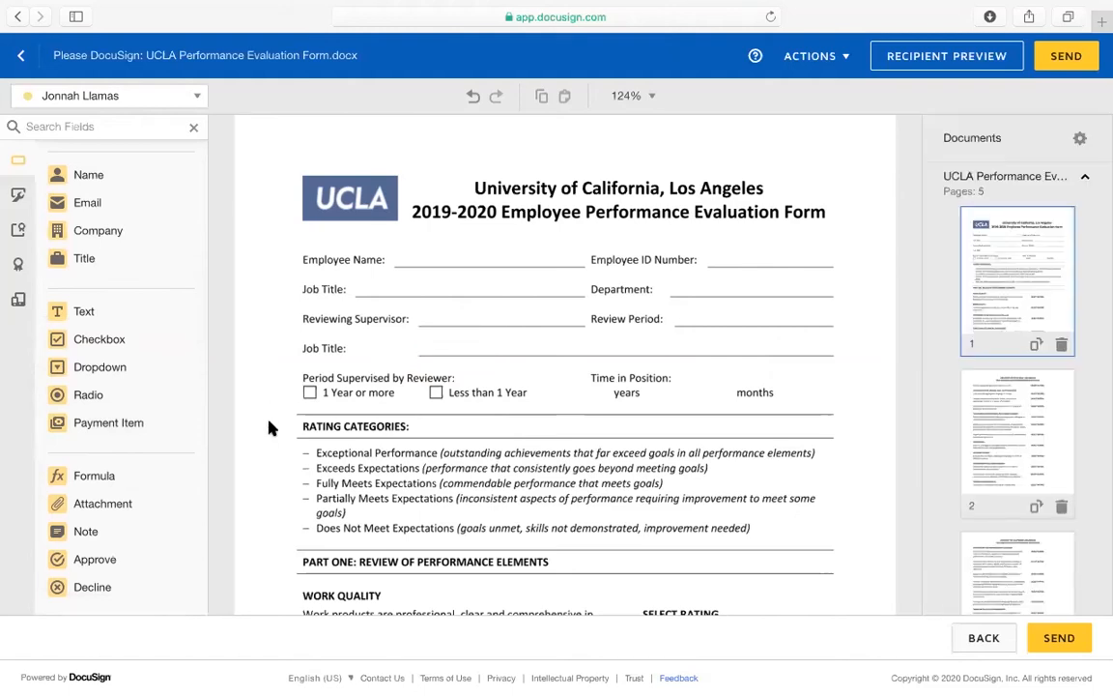
pyautogui.scroll(-3, 269, 428)
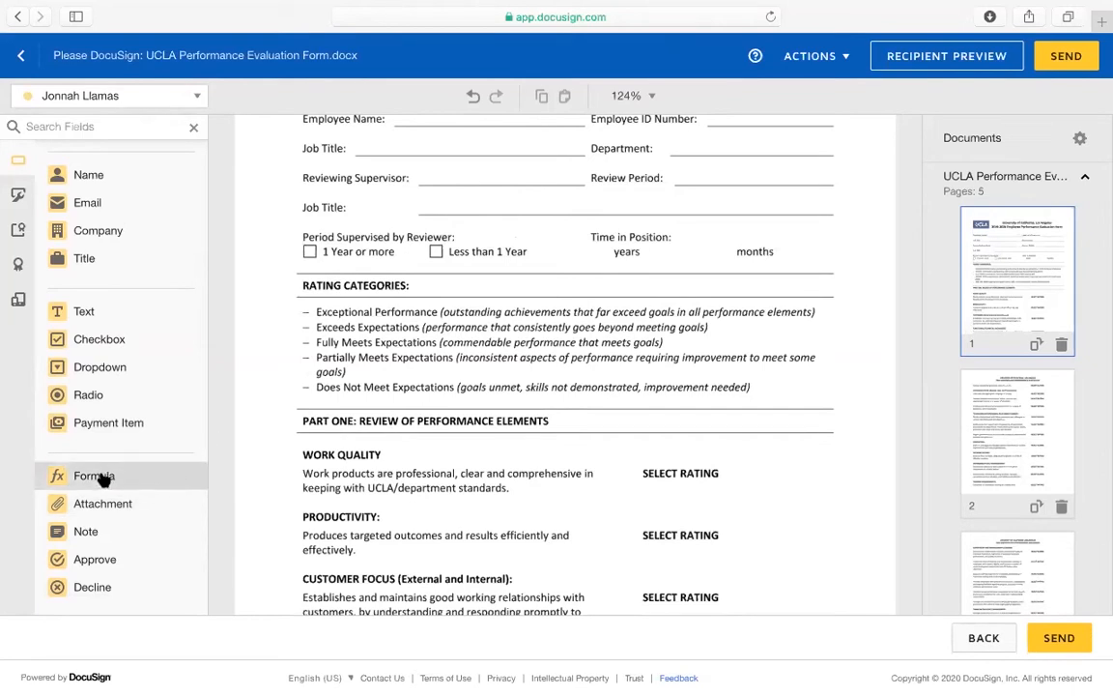
pyautogui.scroll(3, 392, 301)
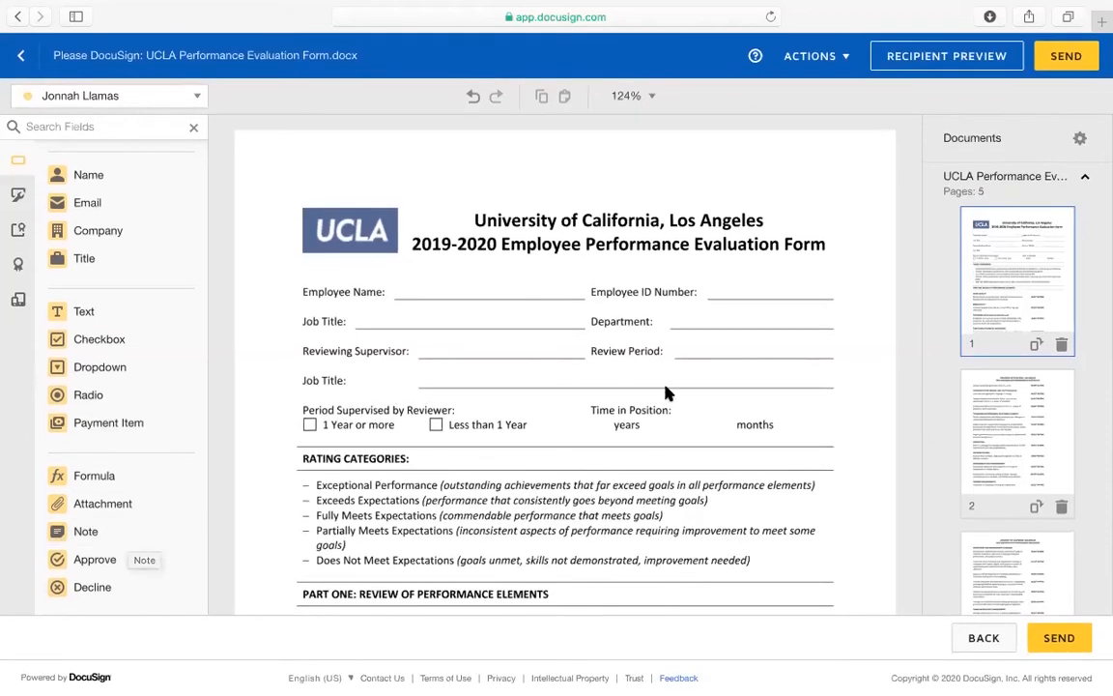
pyautogui.scroll(-3, 667, 391)
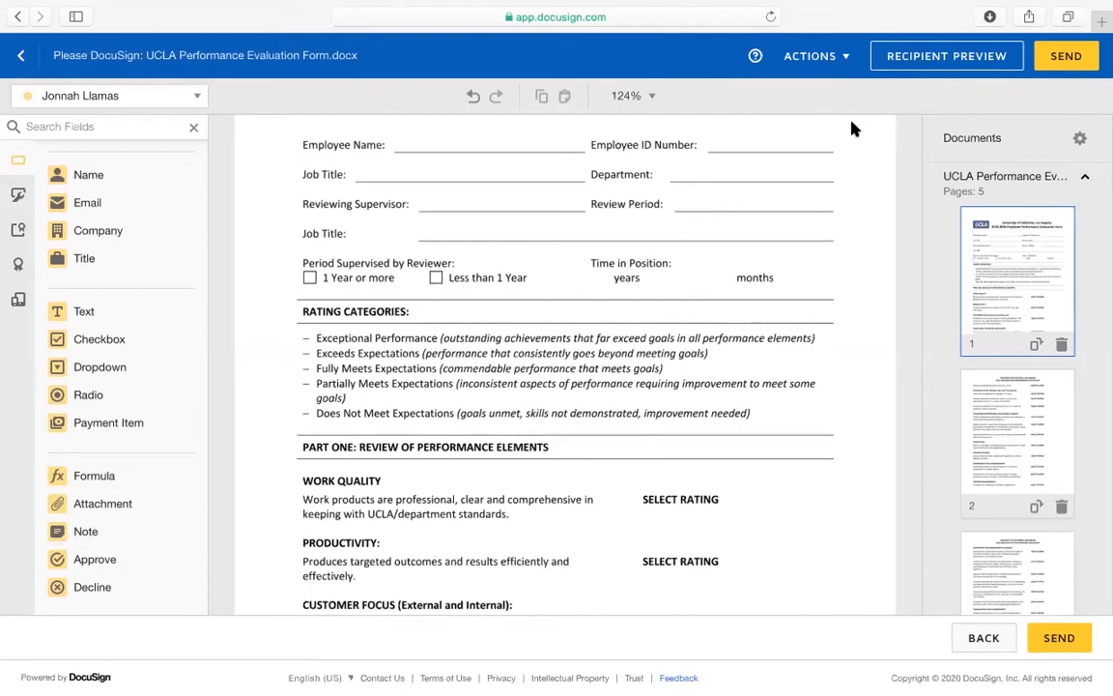
pyautogui.scroll(-2, 527, 454)
pyautogui.moveTo(92, 562); pyautogui.dragTo(736, 417)
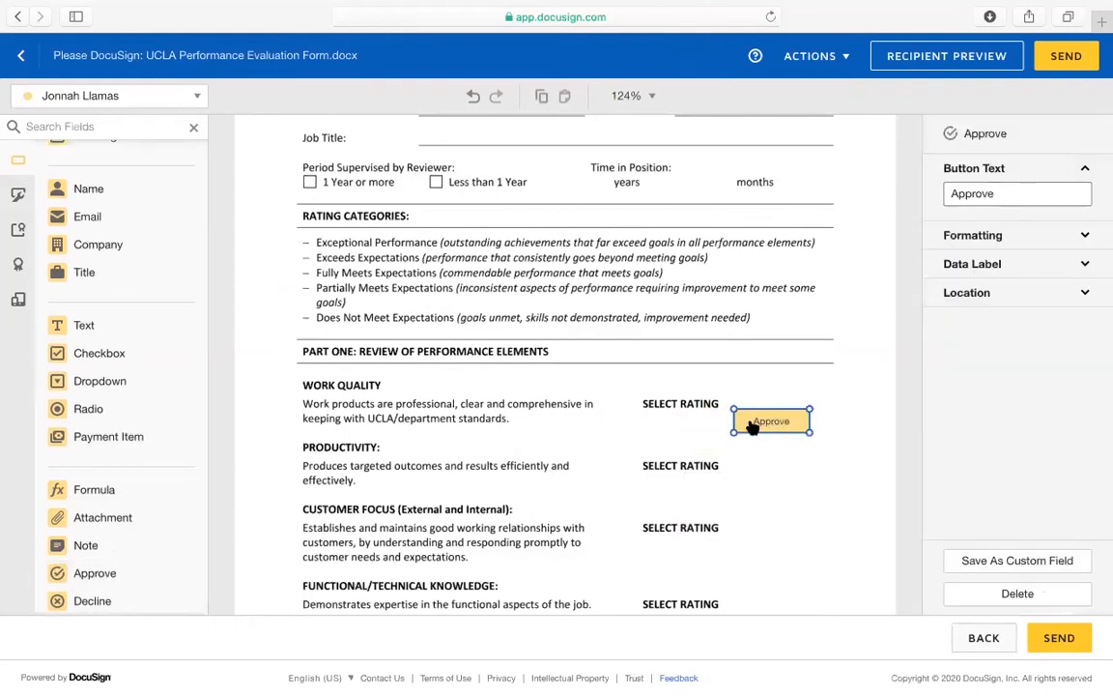
pyautogui.moveTo(157, 599); pyautogui.dragTo(731, 465)
pyautogui.click(766, 423)
pyautogui.press('Delete')
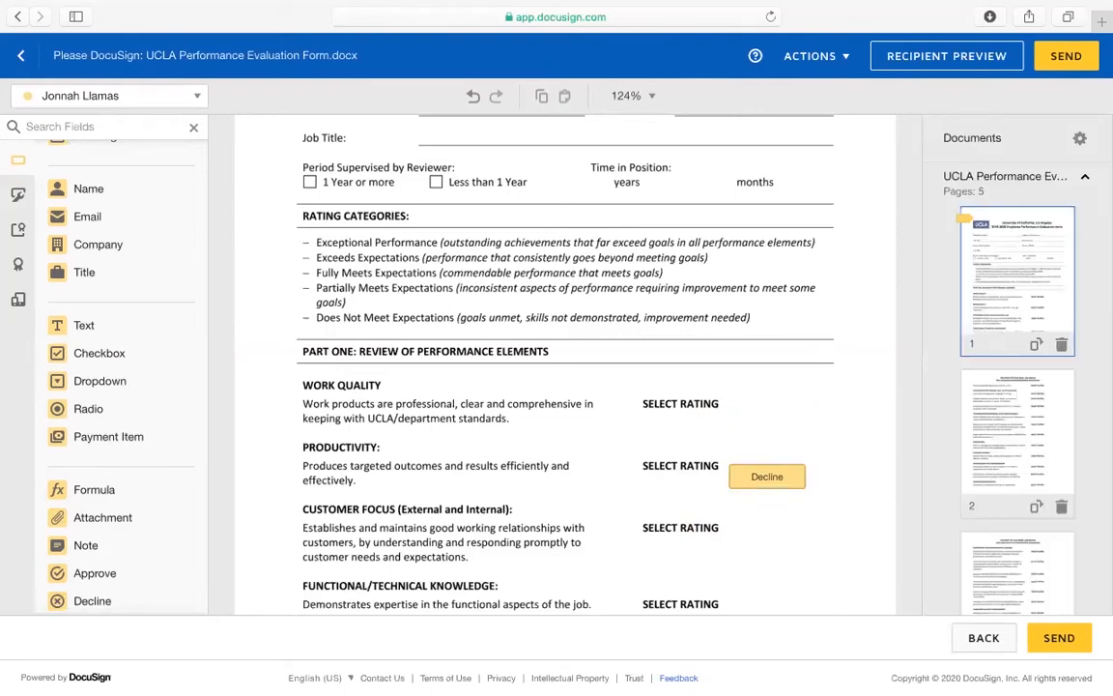
pyautogui.click(755, 480)
pyautogui.press('Delete')
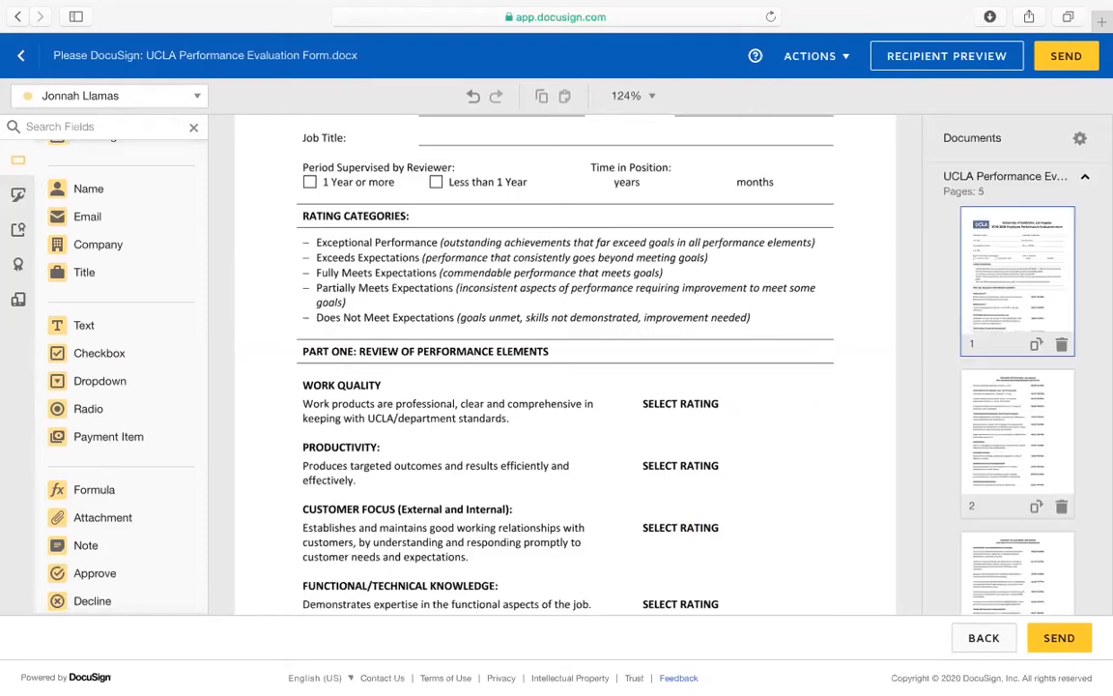
pyautogui.scroll(5, 414, 314)
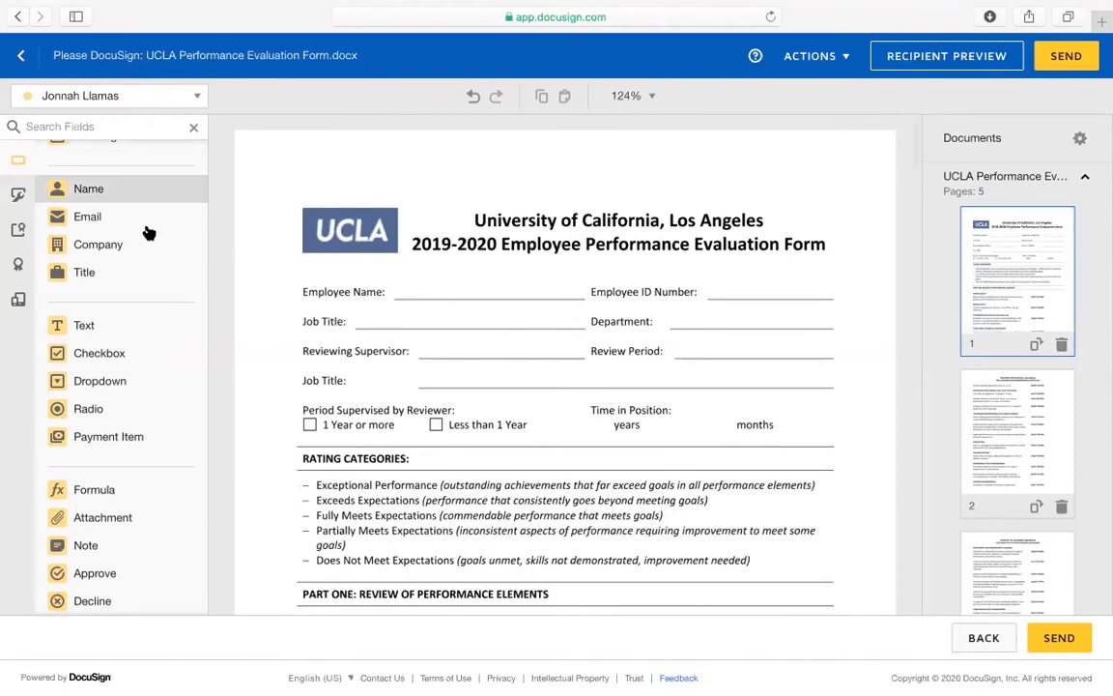
# Place a Text field on the Employee Name line of page one
pyautogui.scroll(1, 152, 364)
pyautogui.scroll(2, 145, 328)
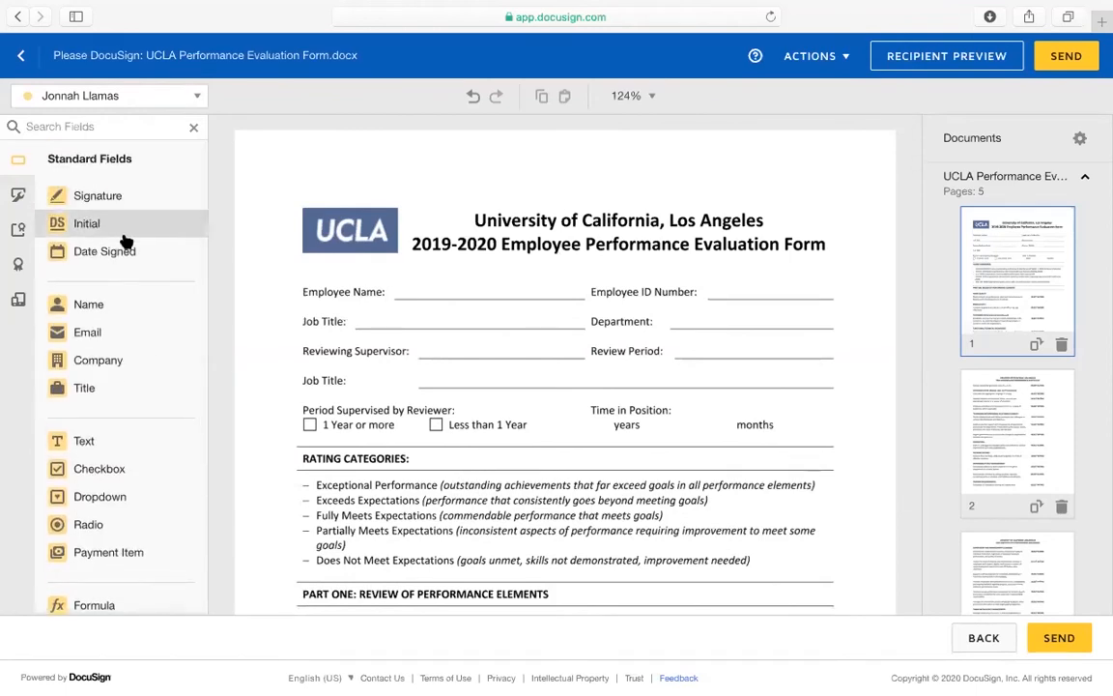
pyautogui.rightClick(115, 439)
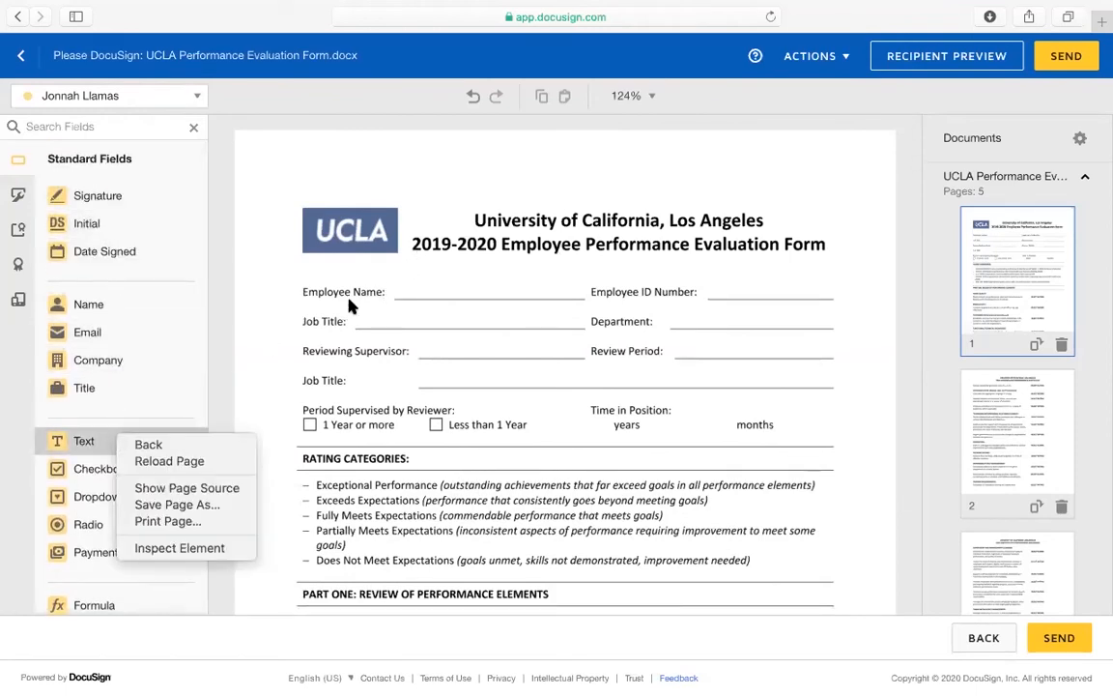
pyautogui.click(231, 352)
pyautogui.moveTo(136, 447); pyautogui.dragTo(395, 285)
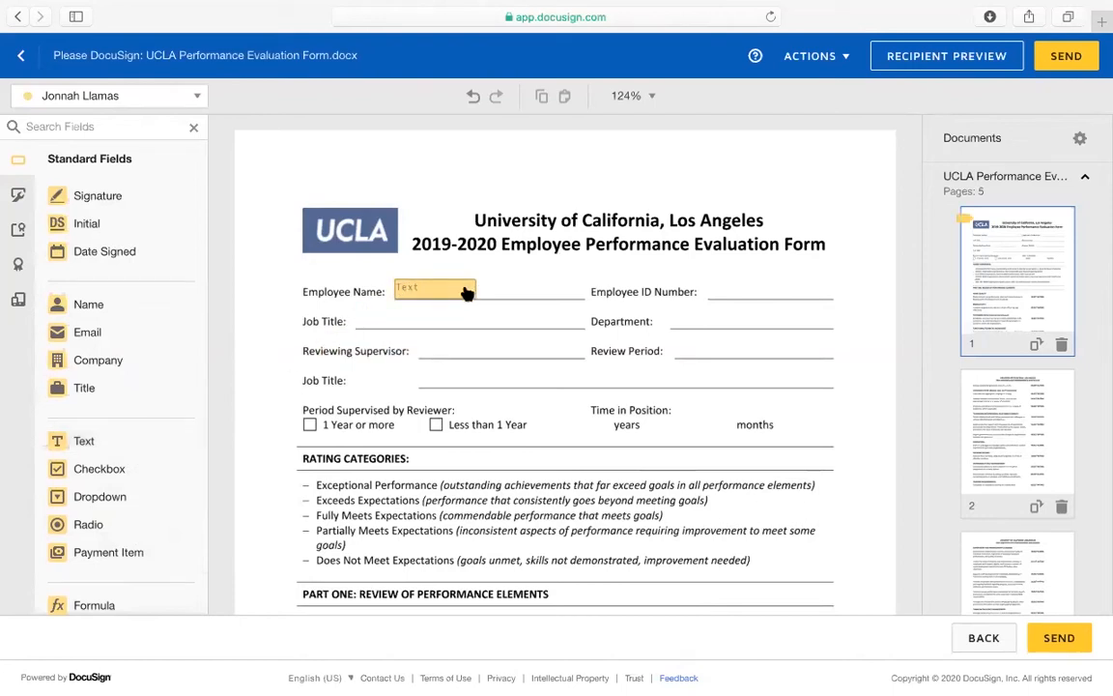
# Resize the Employee Name field to span the whole line and uncheck Required Field
pyautogui.click(469, 294)
pyautogui.click(477, 298)
pyautogui.click(425, 290)
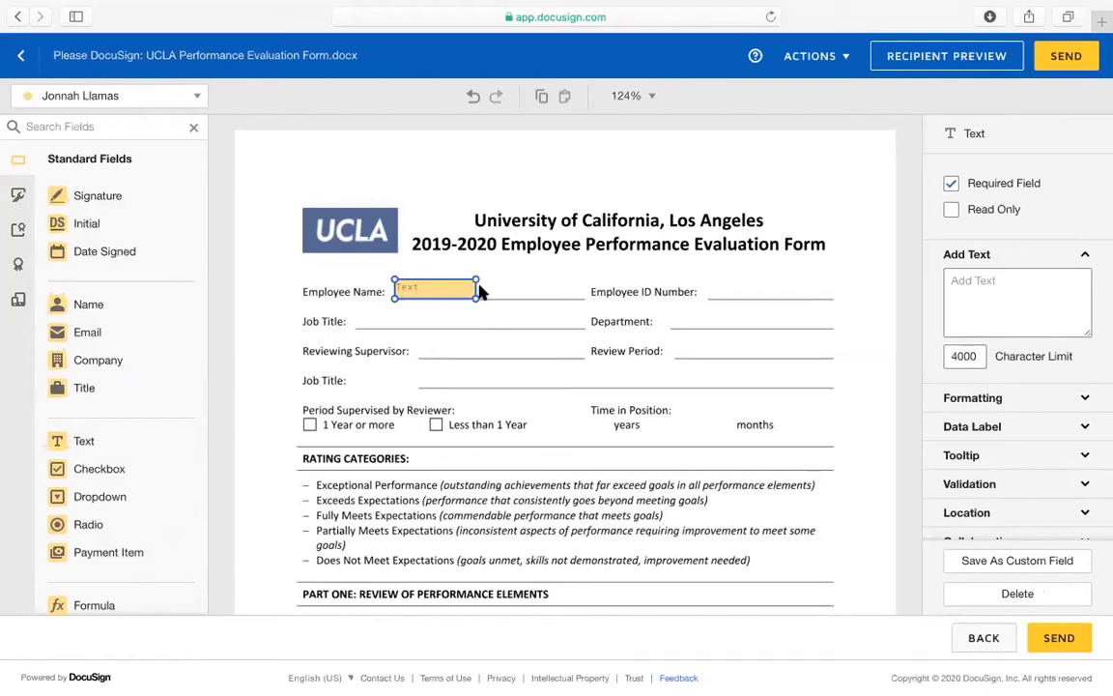
pyautogui.moveTo(476, 301); pyautogui.dragTo(421, 301)
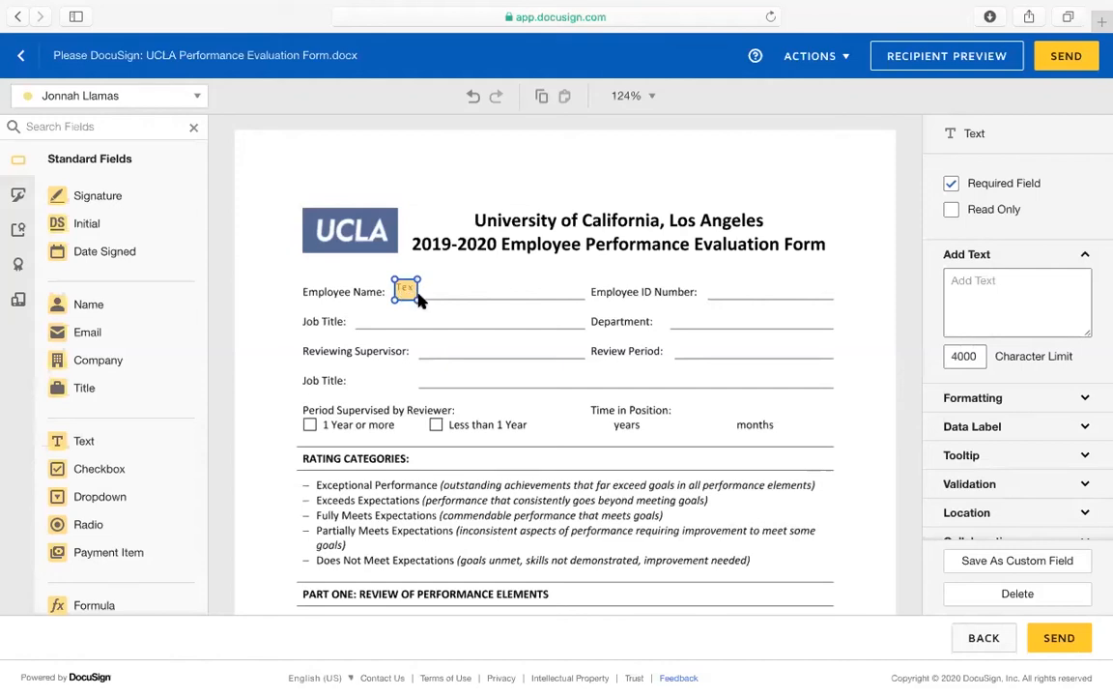
pyautogui.moveTo(418, 300); pyautogui.dragTo(586, 300)
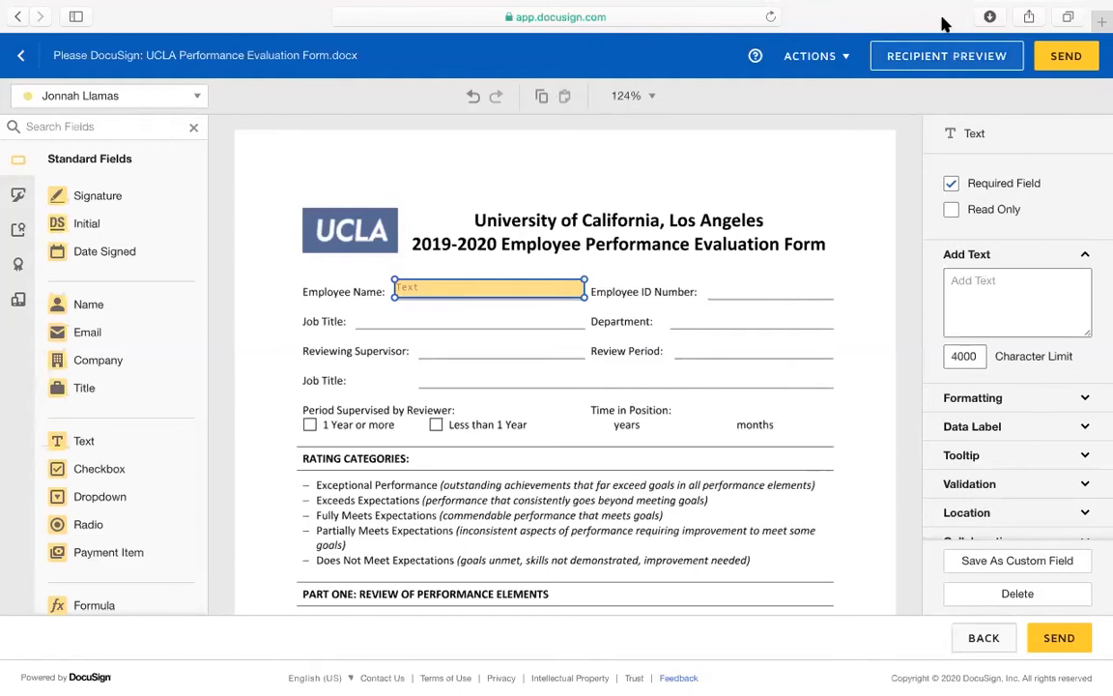
pyautogui.click(952, 184)
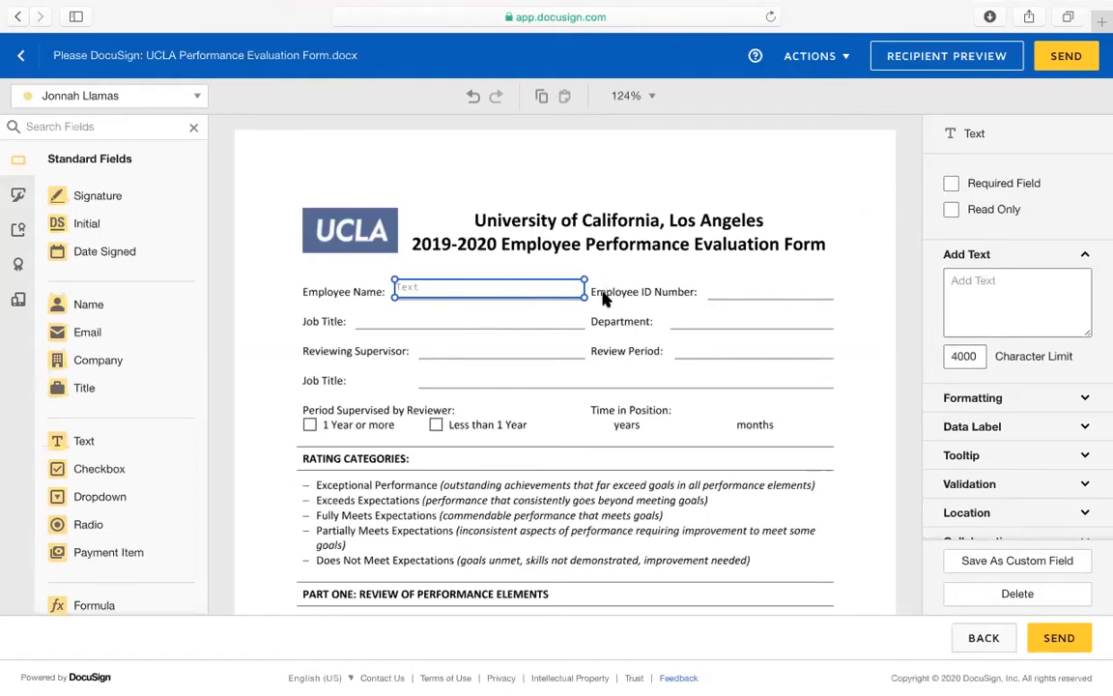
# Make the Employee Name field optional and read-only, prefilled with the employee's full name
pyautogui.scroll(-1, 548, 272)
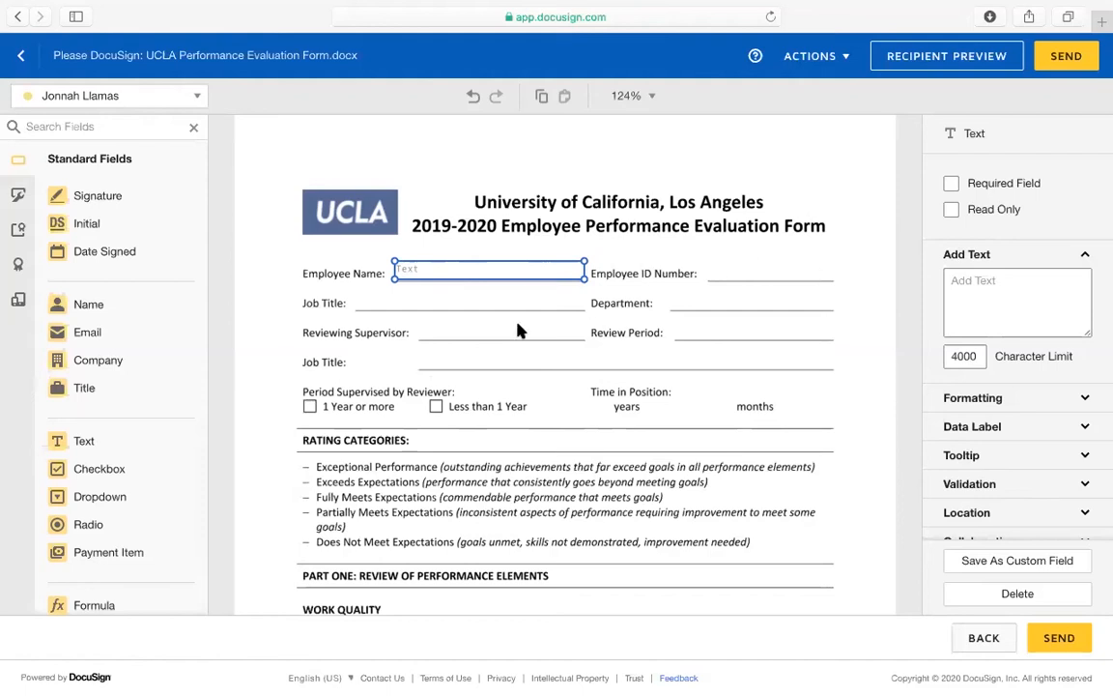
pyautogui.click(952, 185)
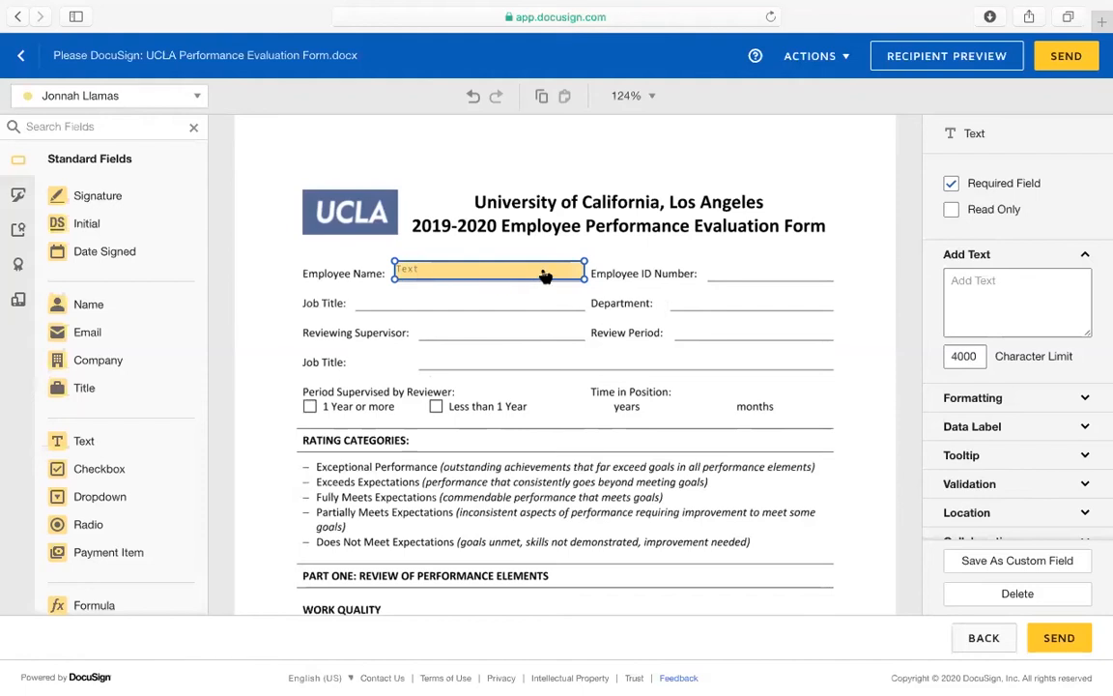
pyautogui.click(952, 185)
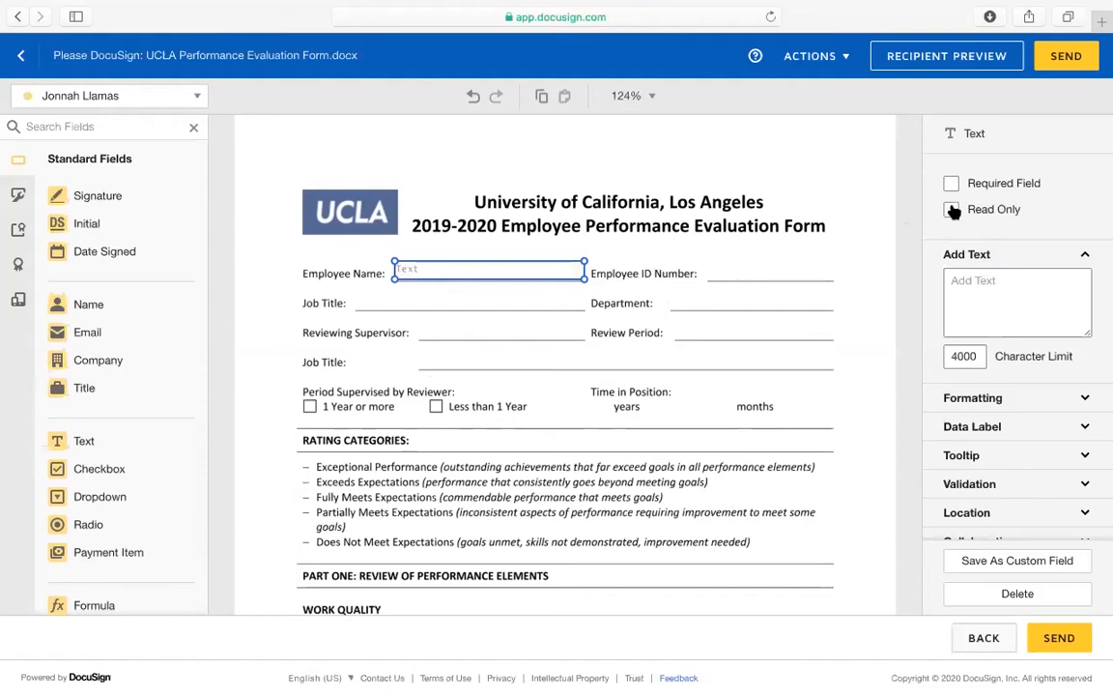
pyautogui.click(953, 210)
pyautogui.click(966, 279)
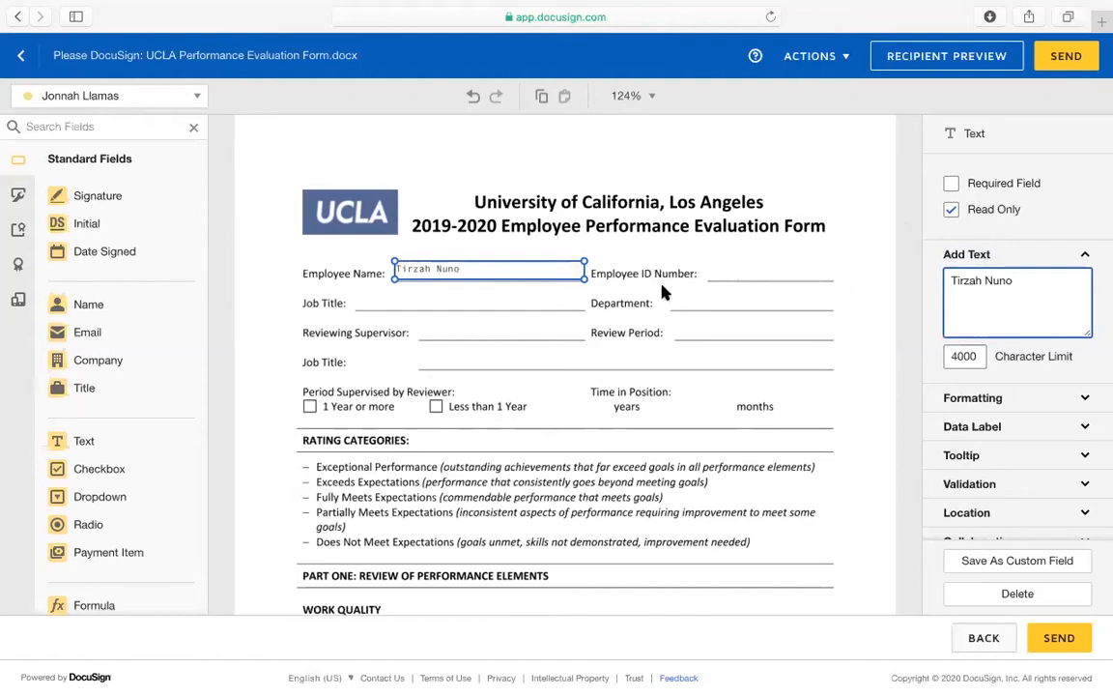
pyautogui.click(497, 291)
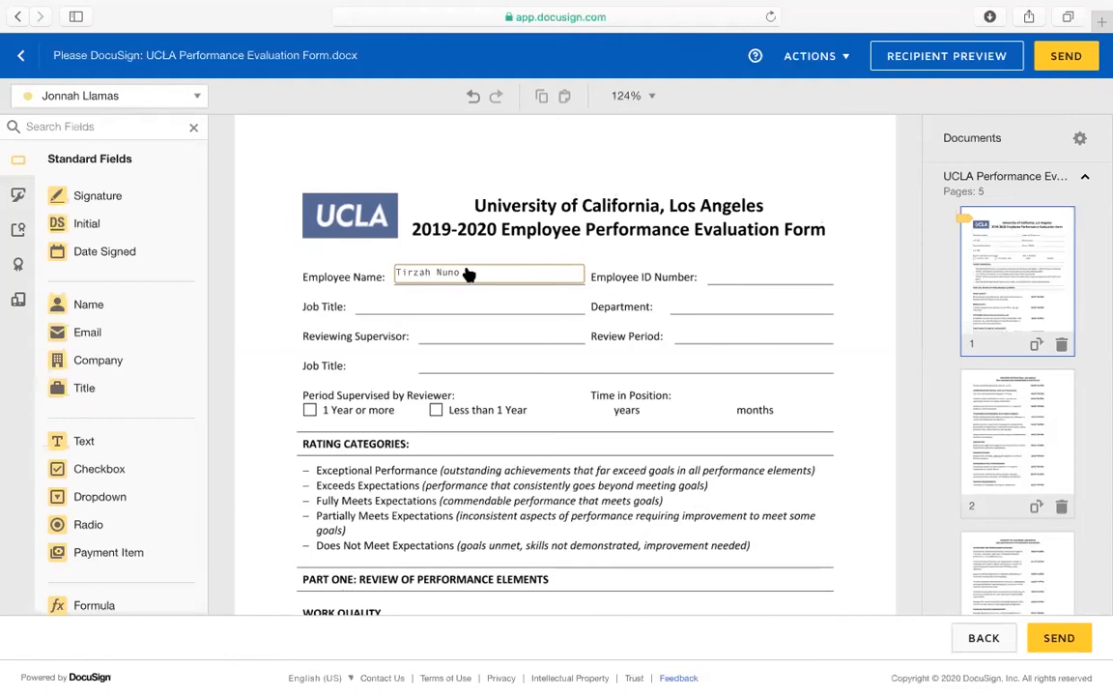
pyautogui.click(554, 276)
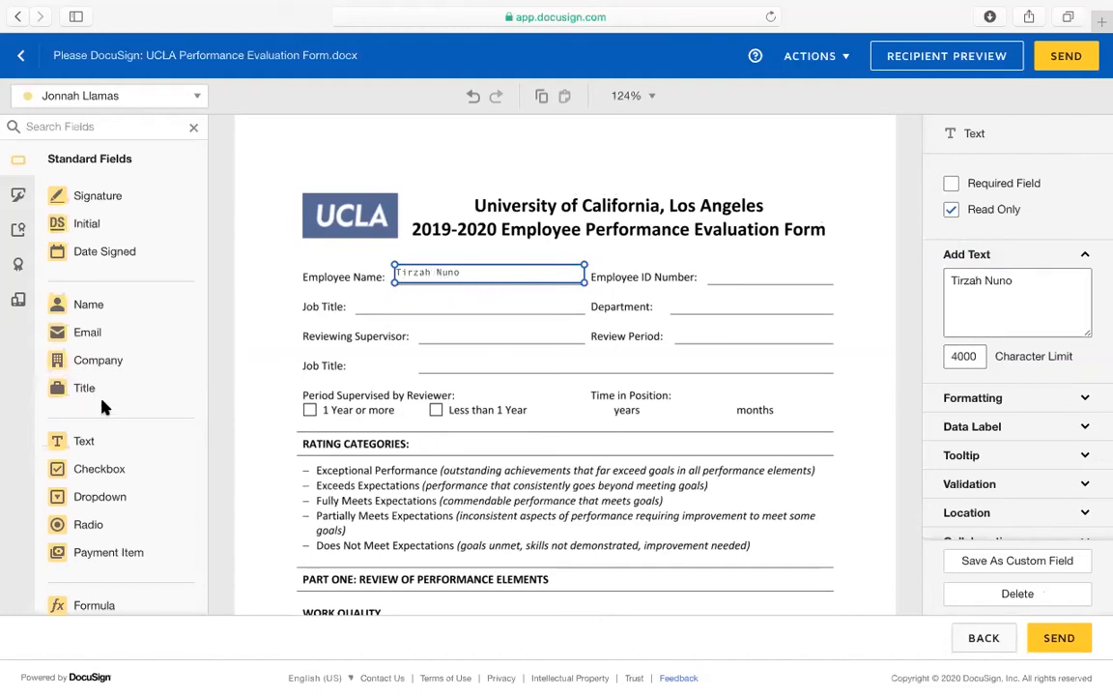
# Add an optional, read-only text field on the Job Title line with preset text 'Admin Analyst'
pyautogui.click(85, 441)
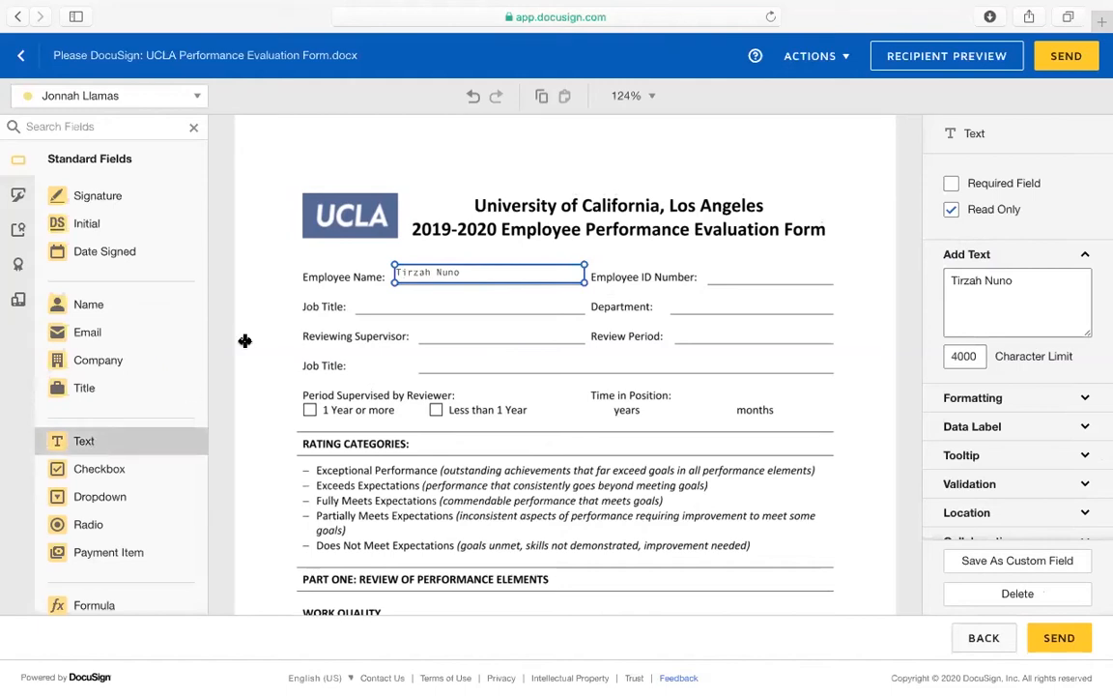
pyautogui.click(360, 295)
pyautogui.click(950, 184)
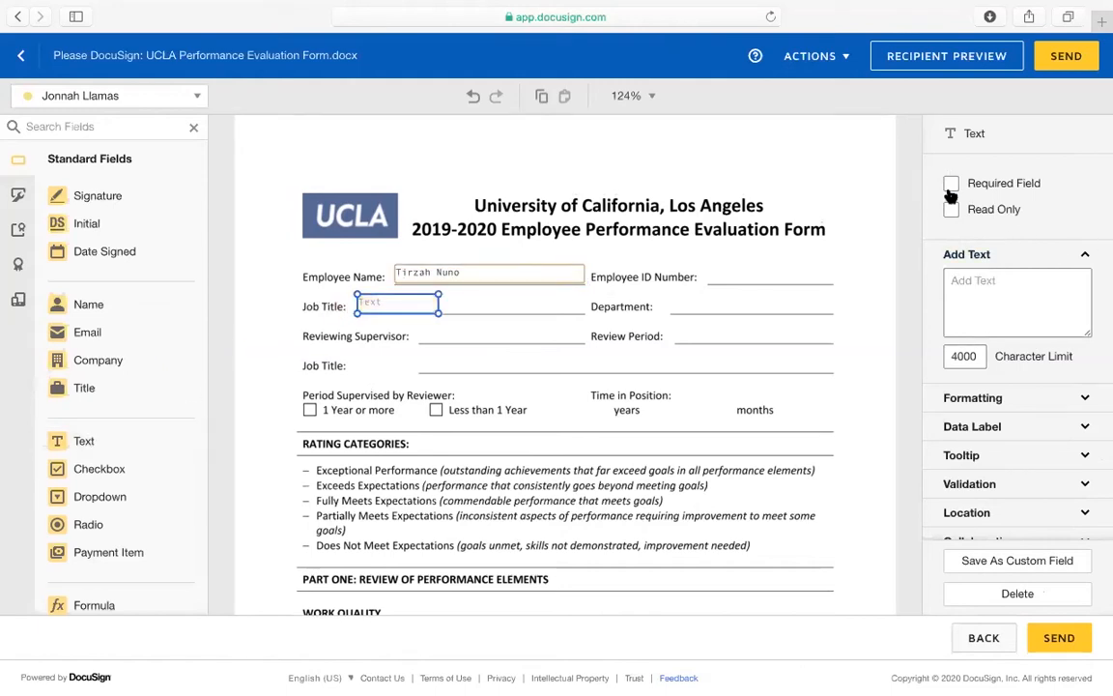
pyautogui.click(951, 209)
pyautogui.click(960, 281)
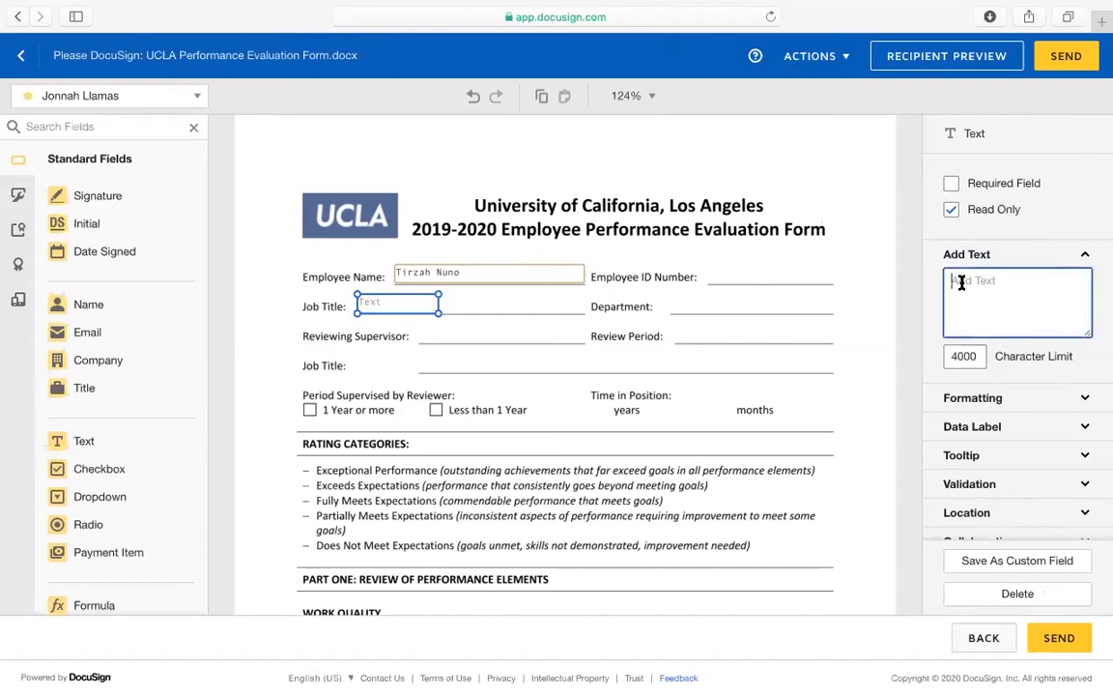
pyautogui.write('Admin Analyst')
pyautogui.scroll(-15, 489, 391)
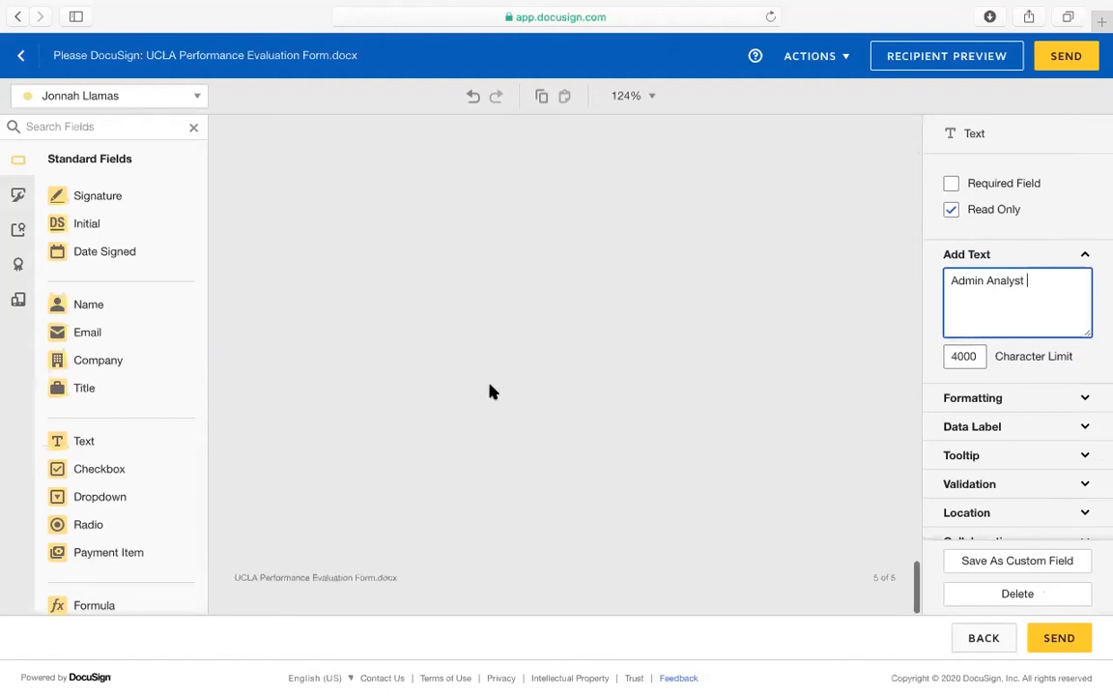
pyautogui.scroll(3, 401, 380)
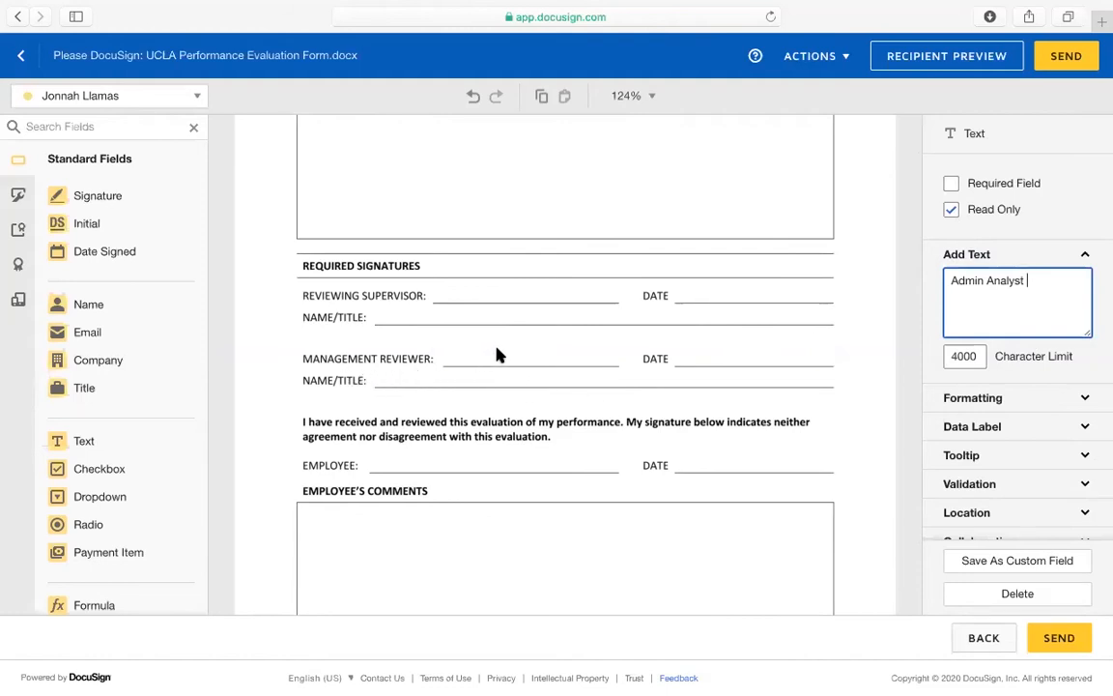
pyautogui.moveTo(109, 193)
pyautogui.mouseDown()
pyautogui.moveTo(455, 286)
pyautogui.moveTo(435, 274)
pyautogui.moveTo(468, 282)
pyautogui.moveTo(561, 248)
pyautogui.moveTo(470, 287)
pyautogui.mouseUp()
pyautogui.moveTo(90, 253); pyautogui.dragTo(676, 293)
pyautogui.click(454, 295)
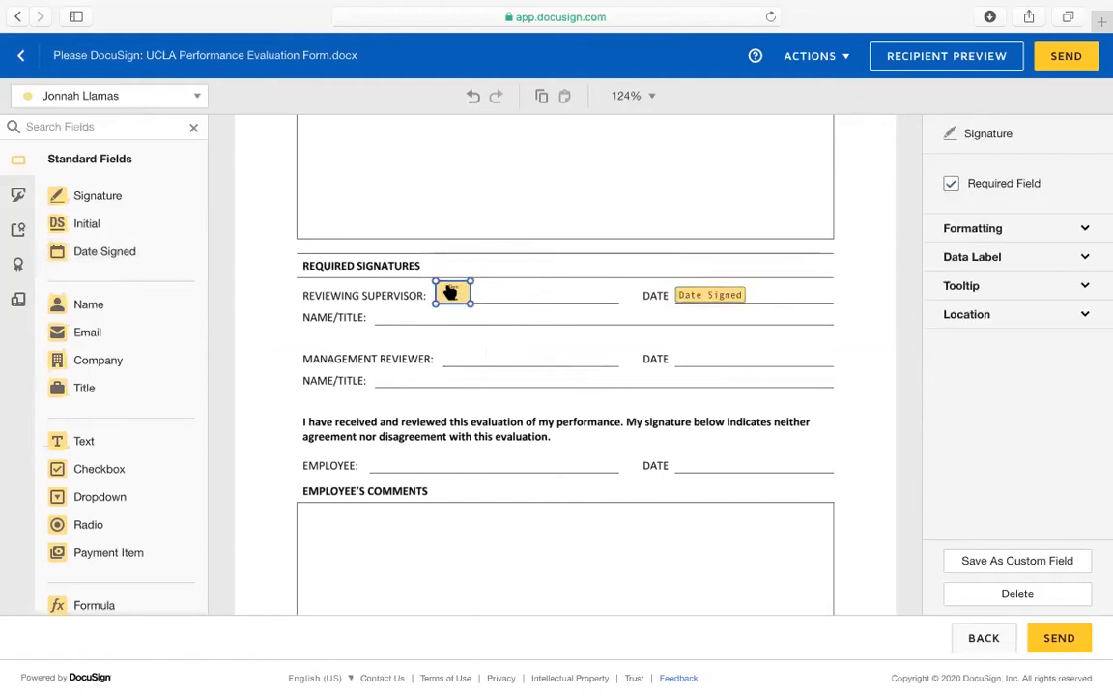
pyautogui.click(712, 297)
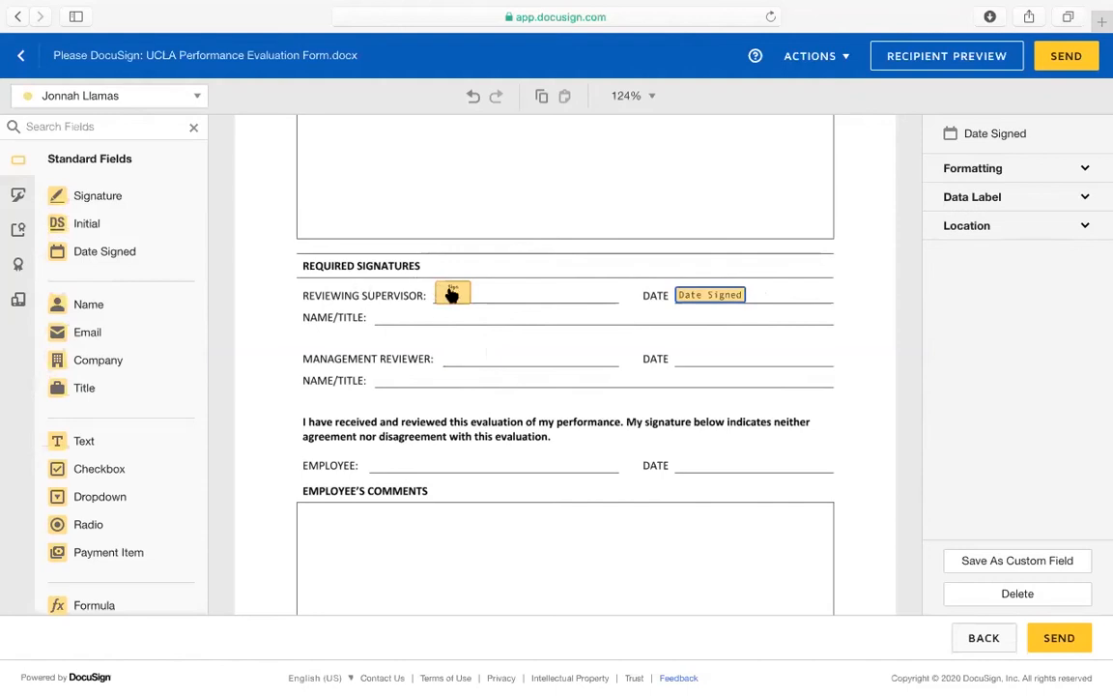
pyautogui.press('Delete')
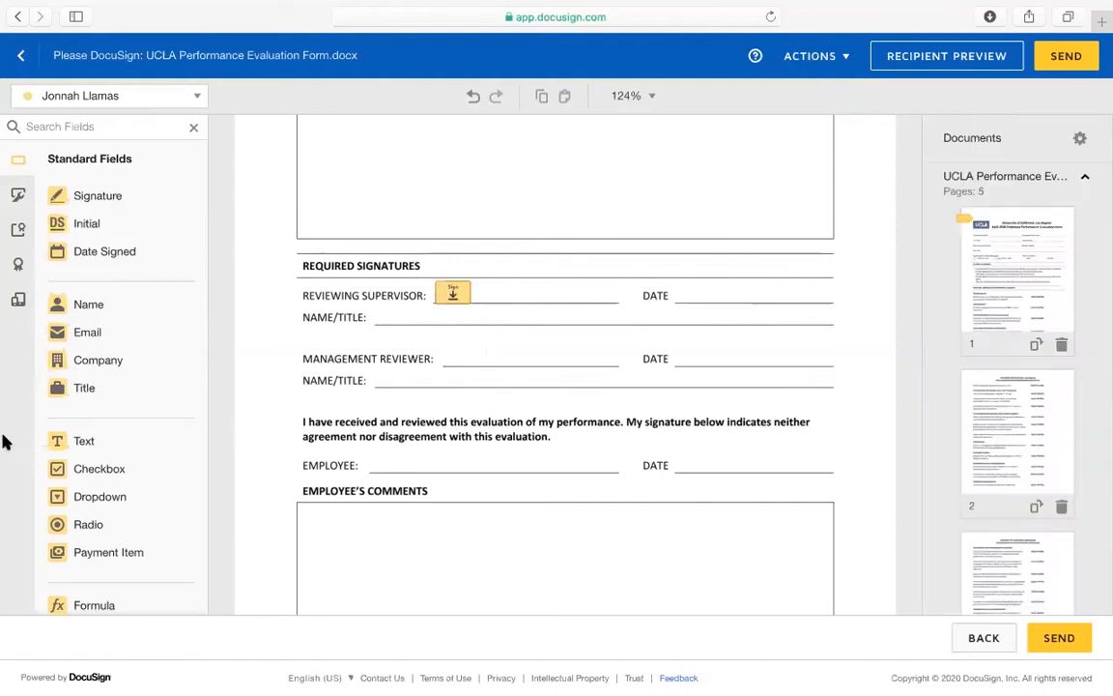
pyautogui.moveTo(106, 439); pyautogui.dragTo(673, 289)
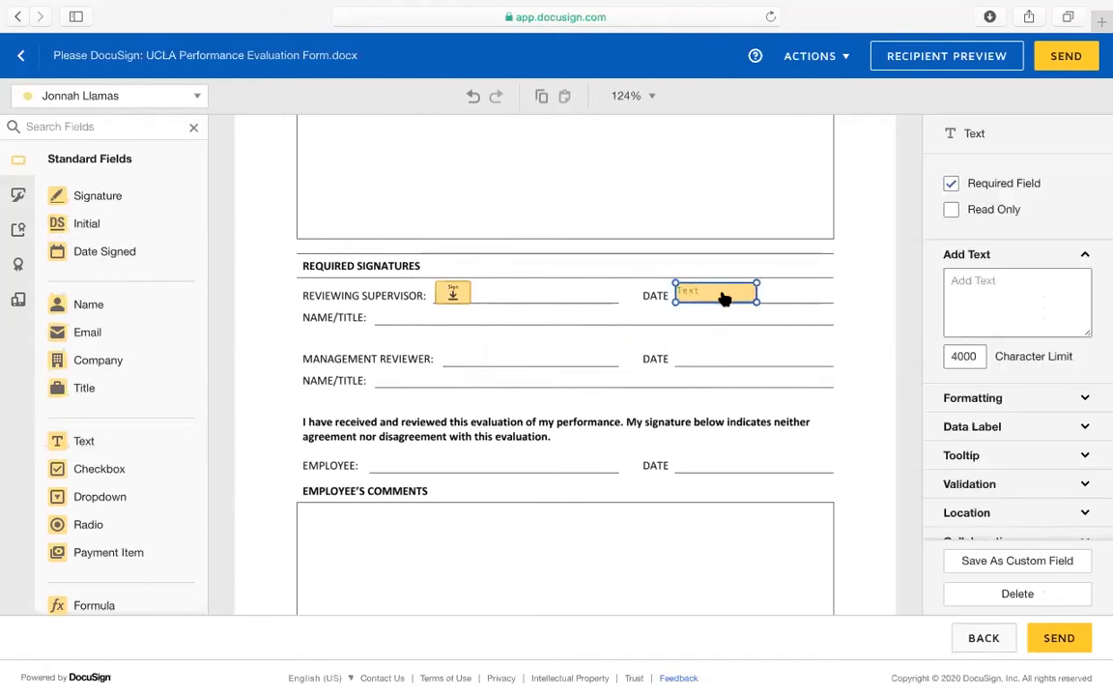
pyautogui.press('Delete')
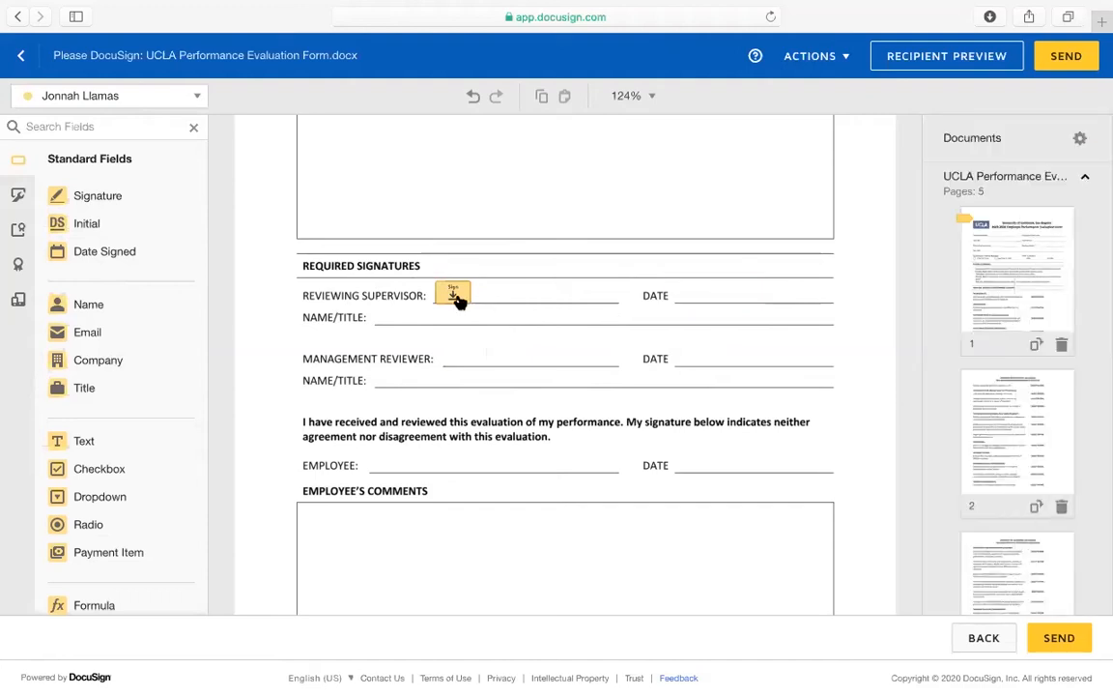
pyautogui.moveTo(459, 302); pyautogui.dragTo(458, 301)
pyautogui.press('Delete')
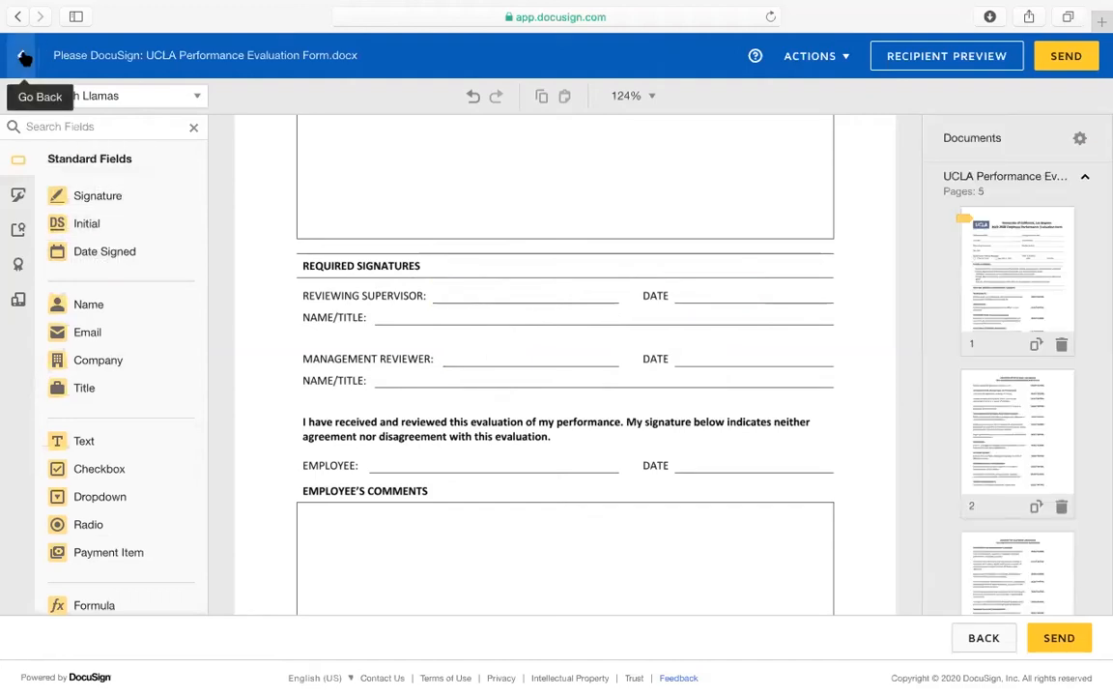
# Go back to recipients and add a second signer from the contact suggestions
pyautogui.click(24, 56)
pyautogui.scroll(-4, 166, 517)
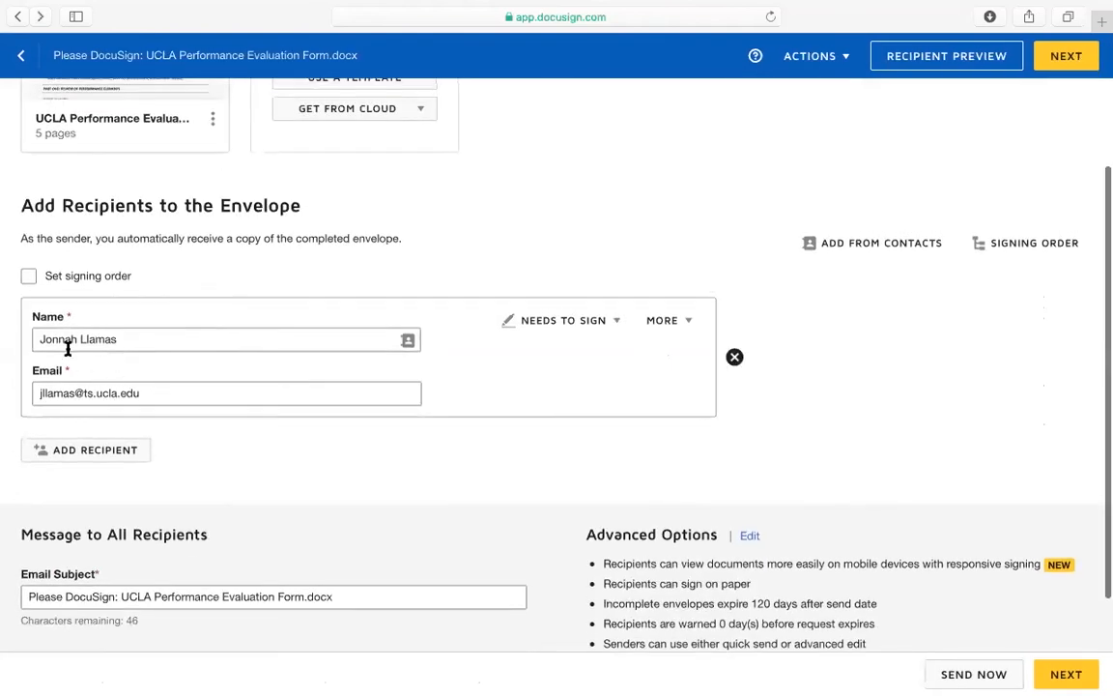
pyautogui.click(92, 450)
pyautogui.write('Lisa')
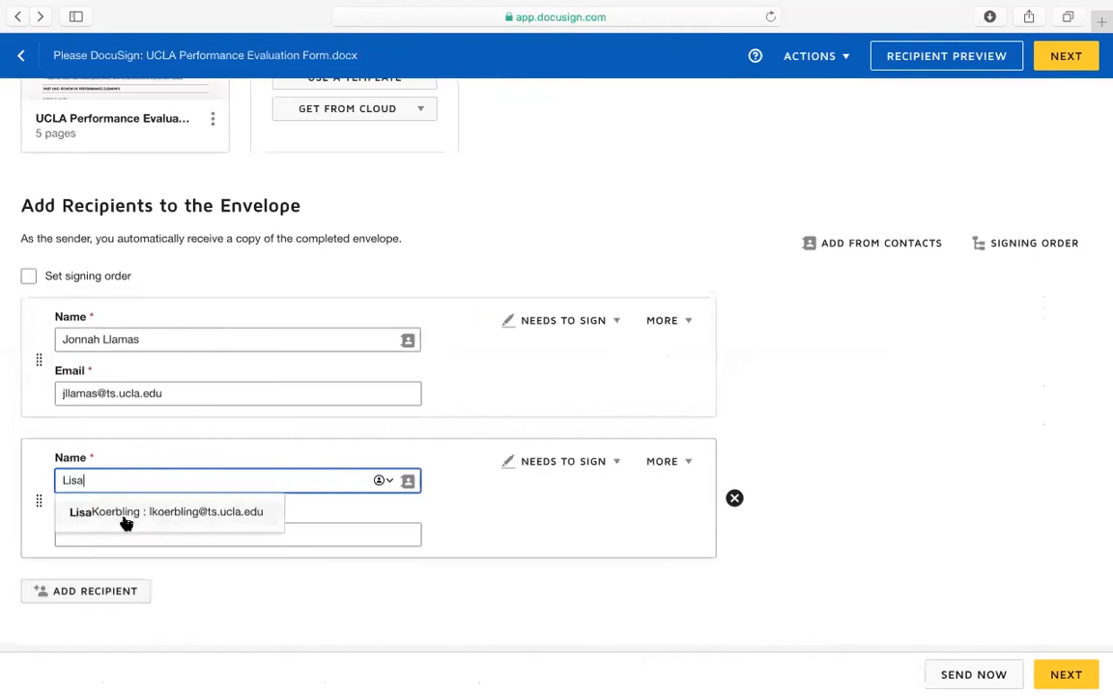
pyautogui.click(121, 513)
# Re-pick the second signer's contact to fill name and email, then save the recipients
pyautogui.scroll(-2, 154, 552)
pyautogui.click(154, 388)
pyautogui.press('BackSpace')
pyautogui.press('BackSpace')
pyautogui.press('BackSpace')
pyautogui.press('BackSpace')
pyautogui.press('BackSpace')
pyautogui.press('BackSpace')
pyautogui.press('BackSpace')
pyautogui.press('BackSpace')
pyautogui.press('BackSpace')
pyautogui.press('BackSpace')
pyautogui.write('Lisa')
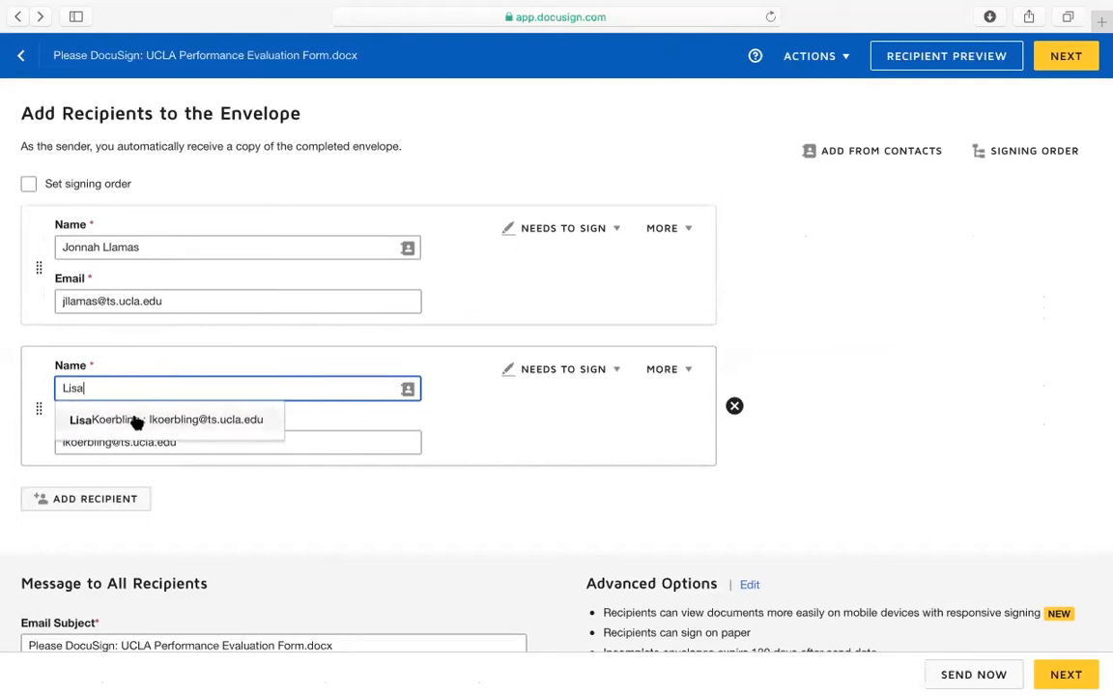
pyautogui.click(233, 425)
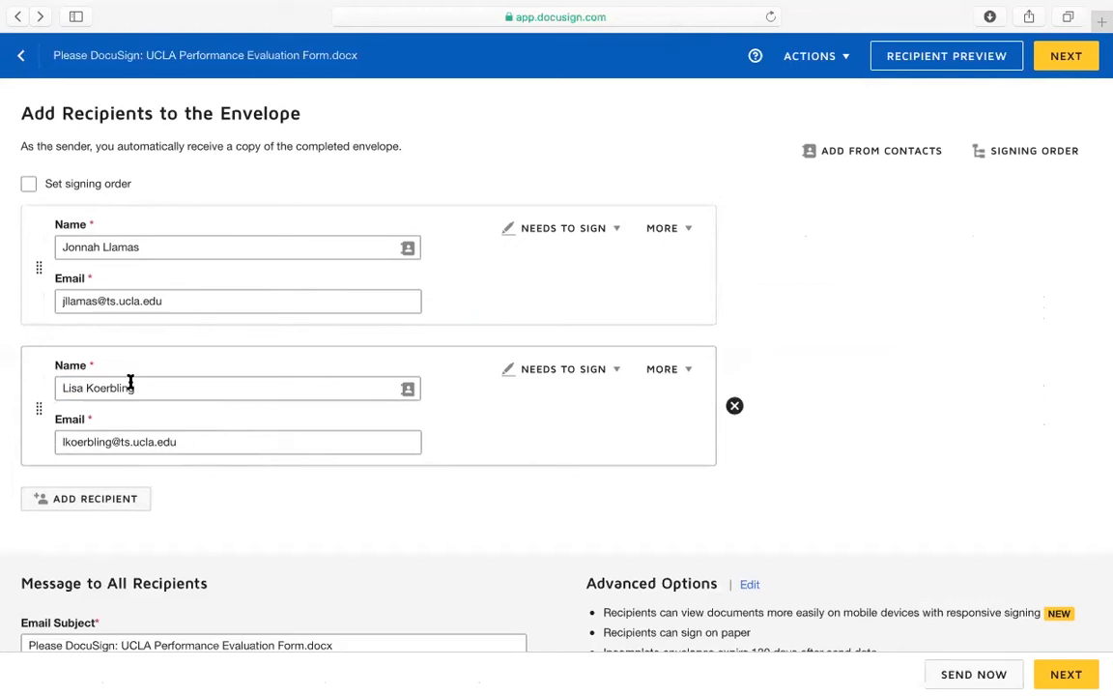
pyautogui.scroll(-1, 773, 590)
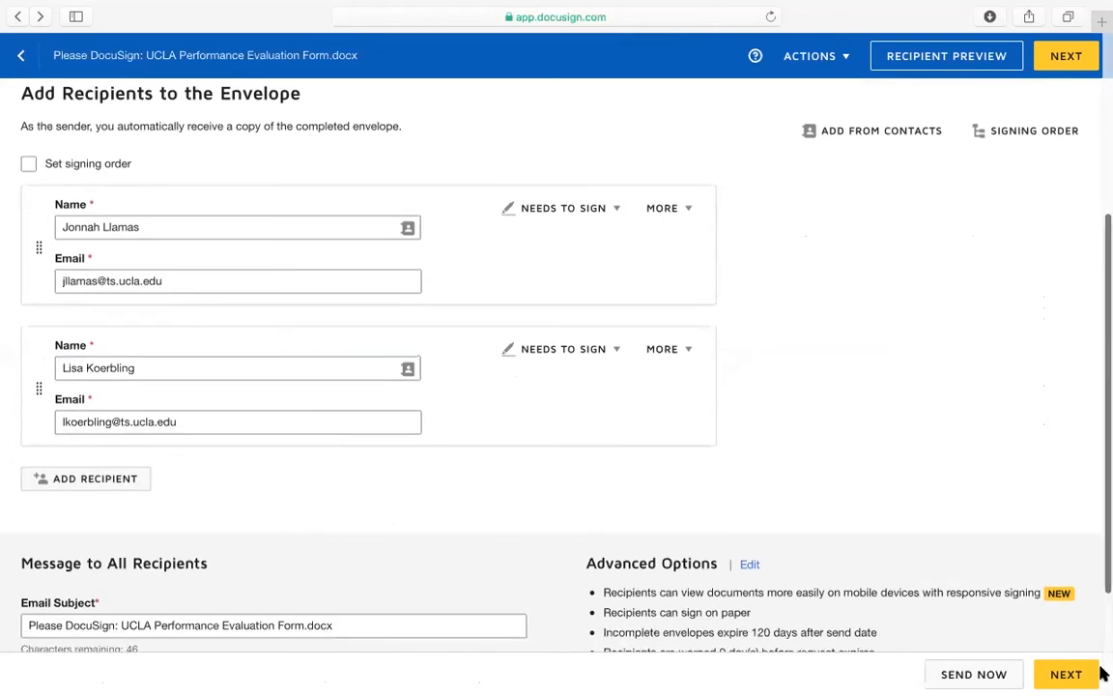
pyautogui.click(1066, 674)
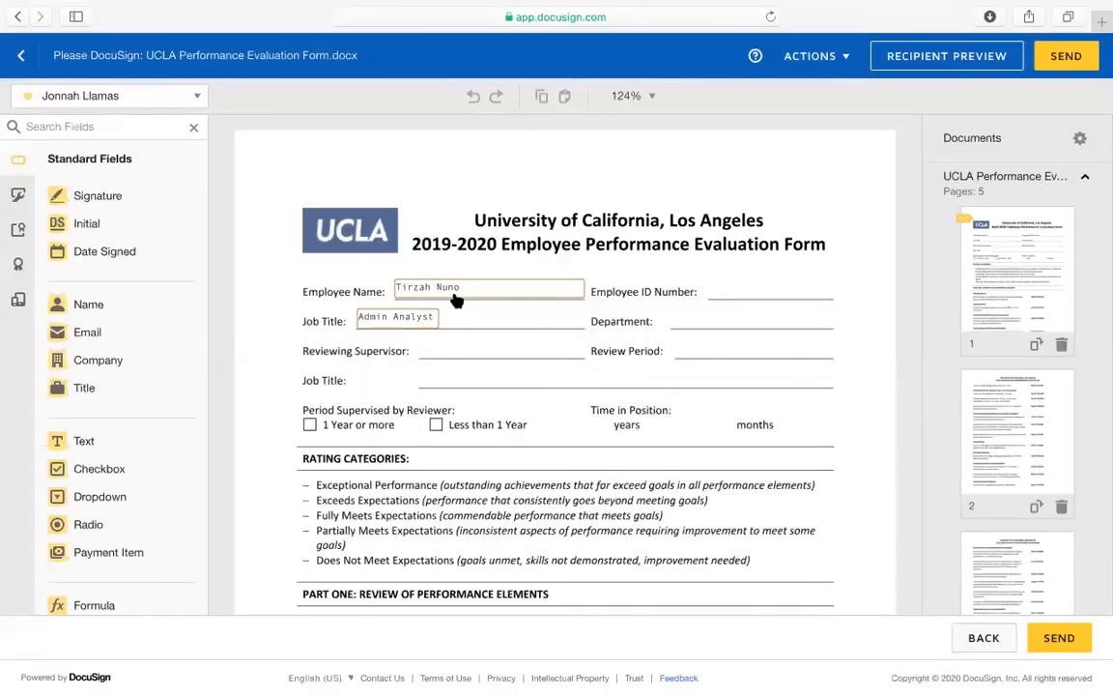
pyautogui.click(456, 294)
pyautogui.press('Delete')
pyautogui.click(404, 317)
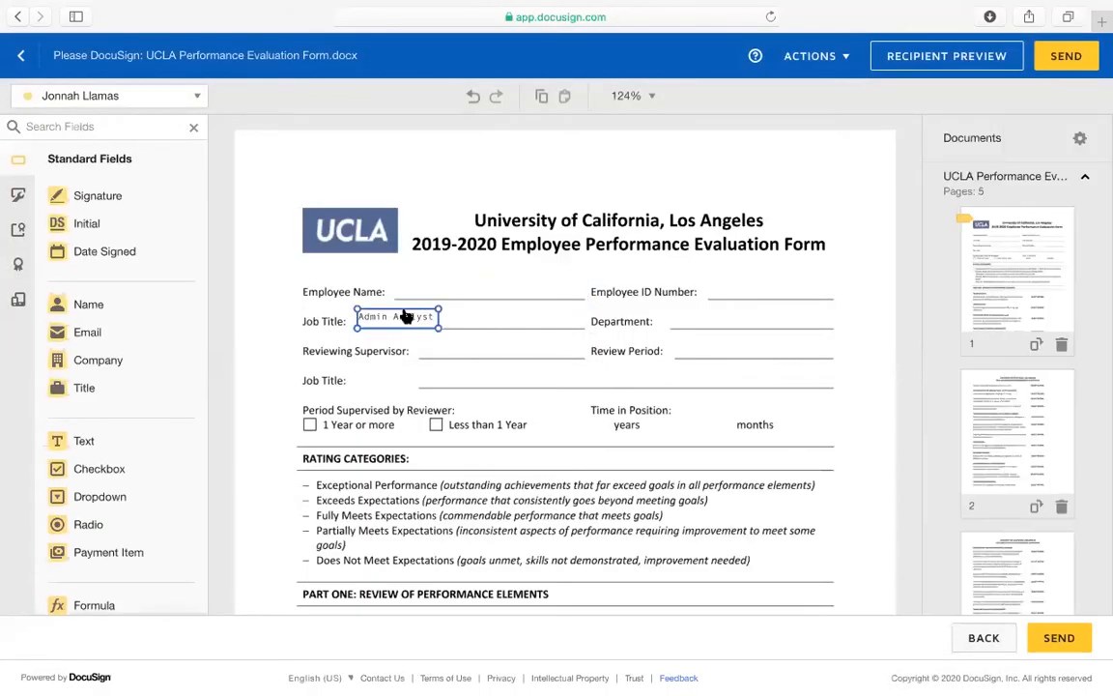
pyautogui.press('Delete')
pyautogui.click(117, 194)
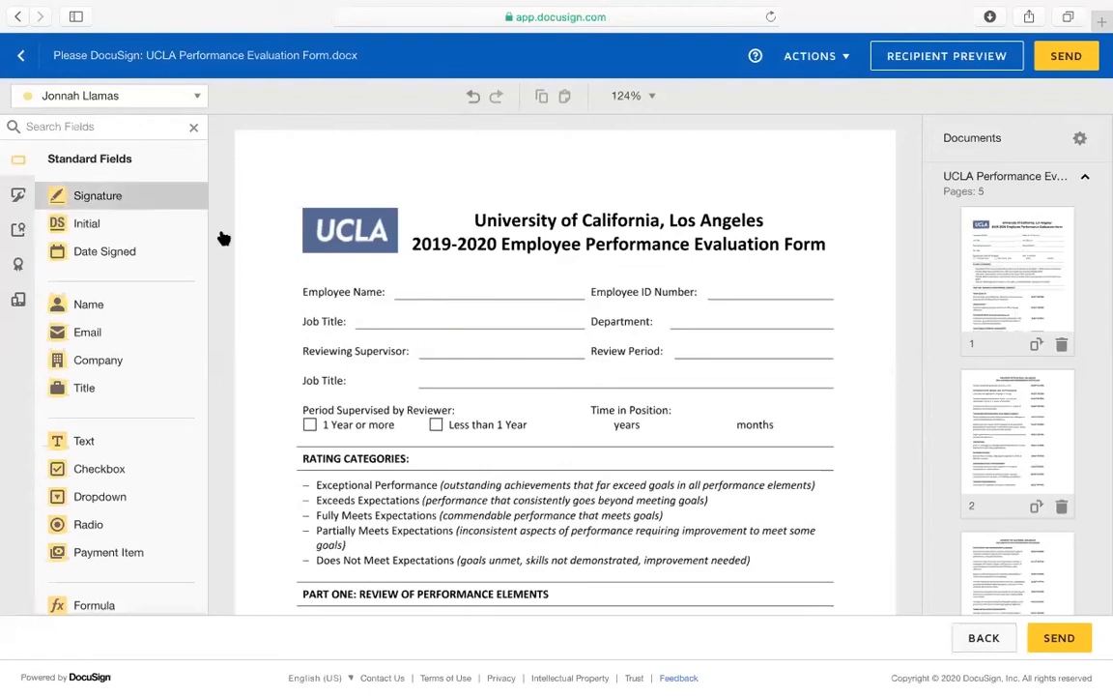
pyautogui.click(111, 443)
pyautogui.click(395, 289)
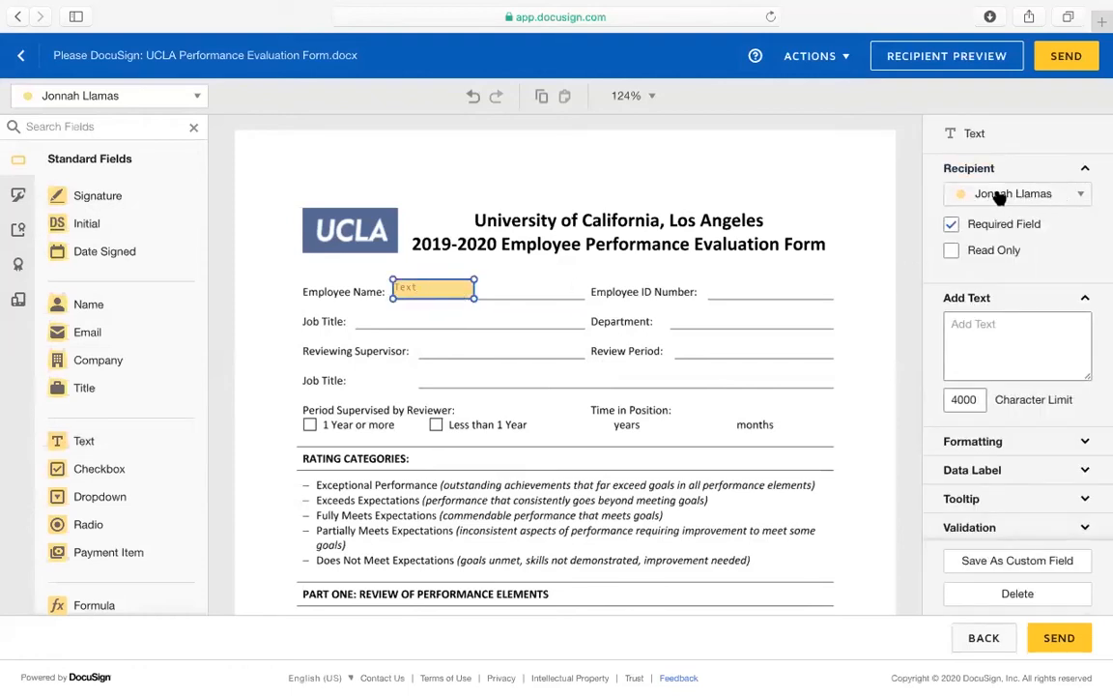
pyautogui.click(1015, 193)
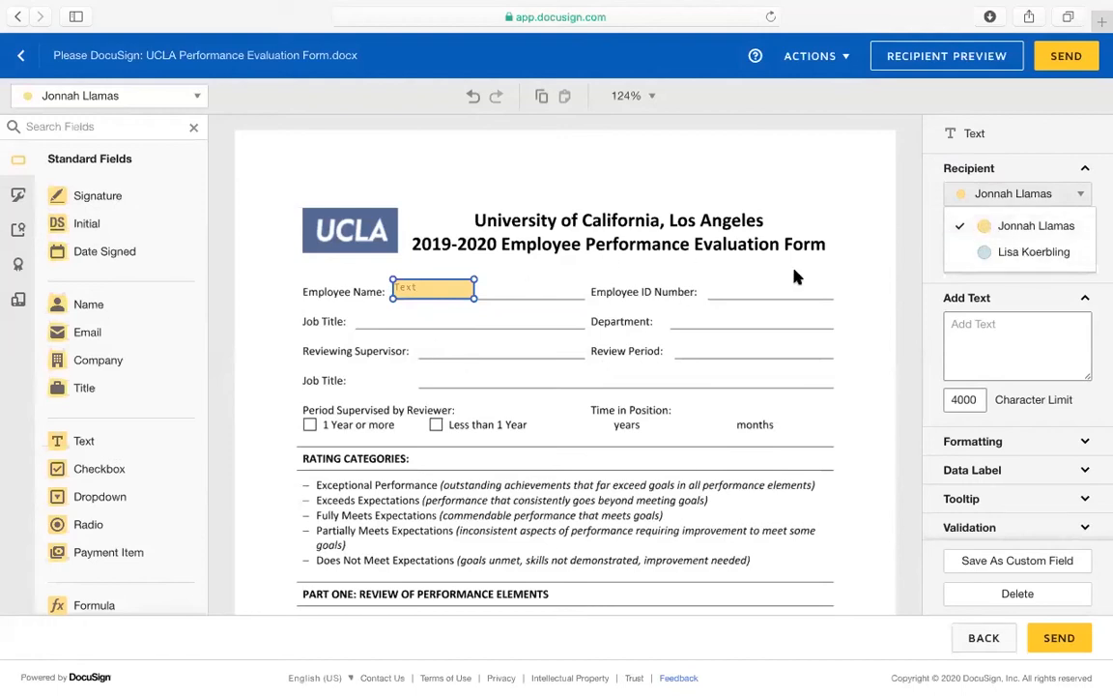
pyautogui.click(1039, 224)
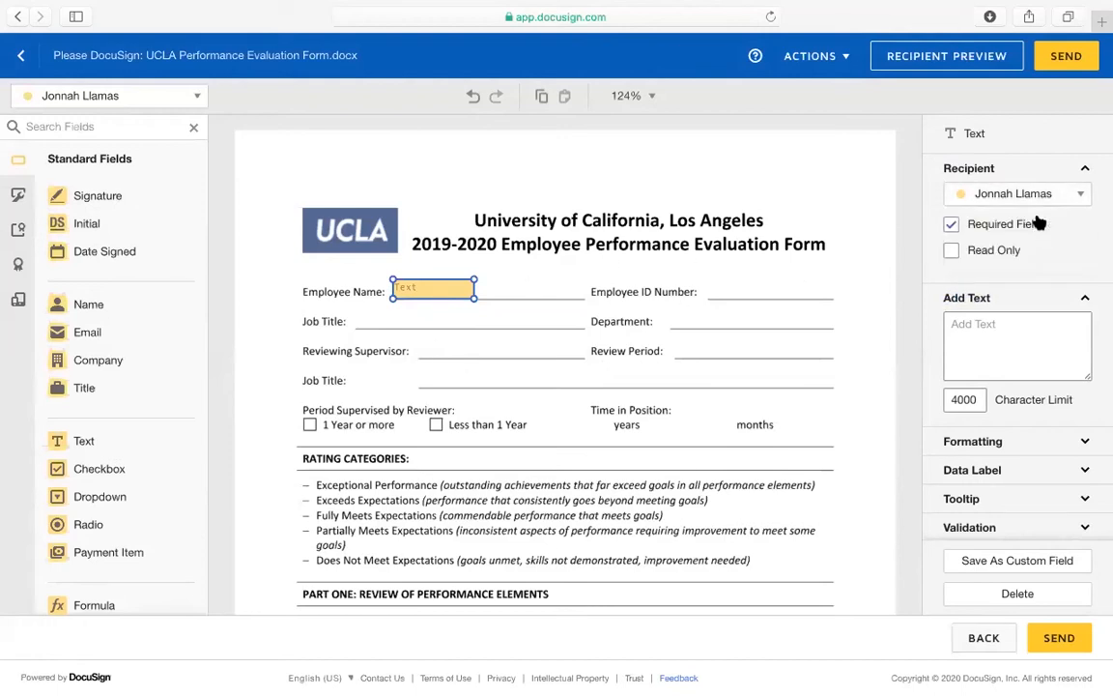
pyautogui.click(967, 193)
pyautogui.click(1027, 253)
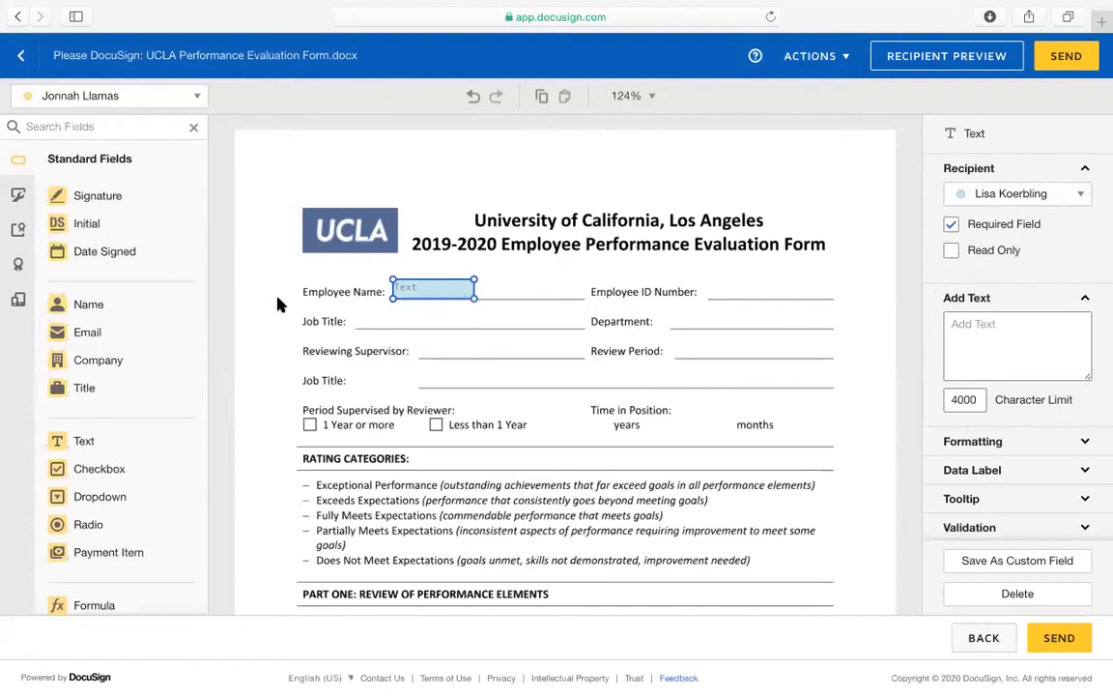
pyautogui.press('Delete')
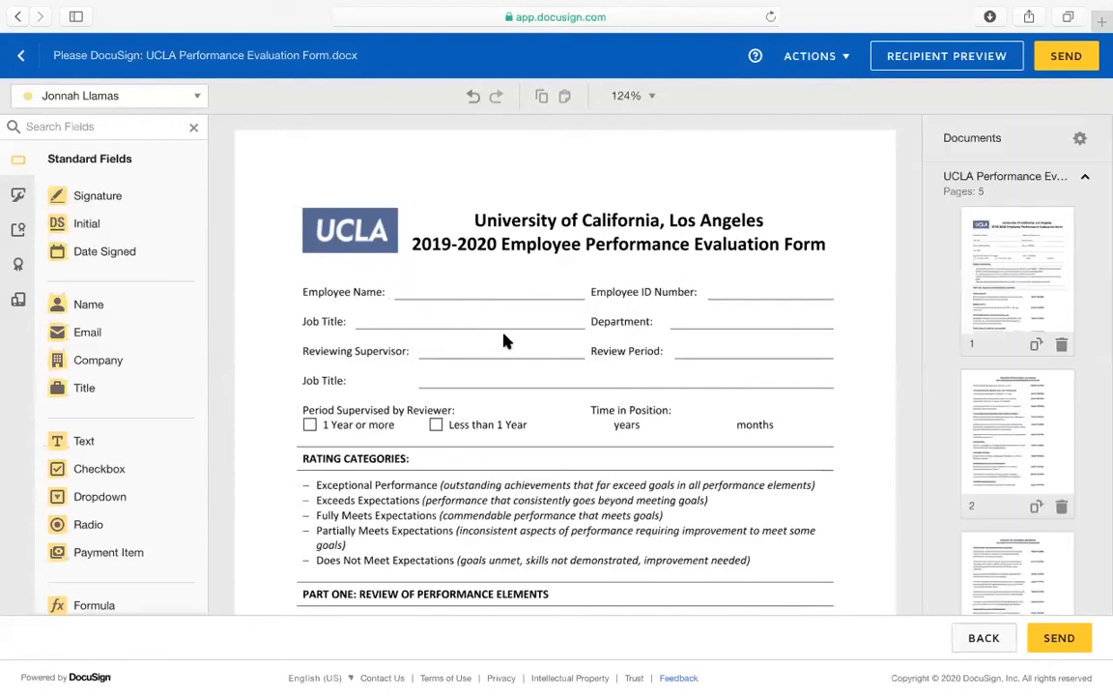
# Place Signature, Date Signed and Full Name on the Reviewing Supervisor lines for the first recipient
pyautogui.scroll(-20, 503, 340)
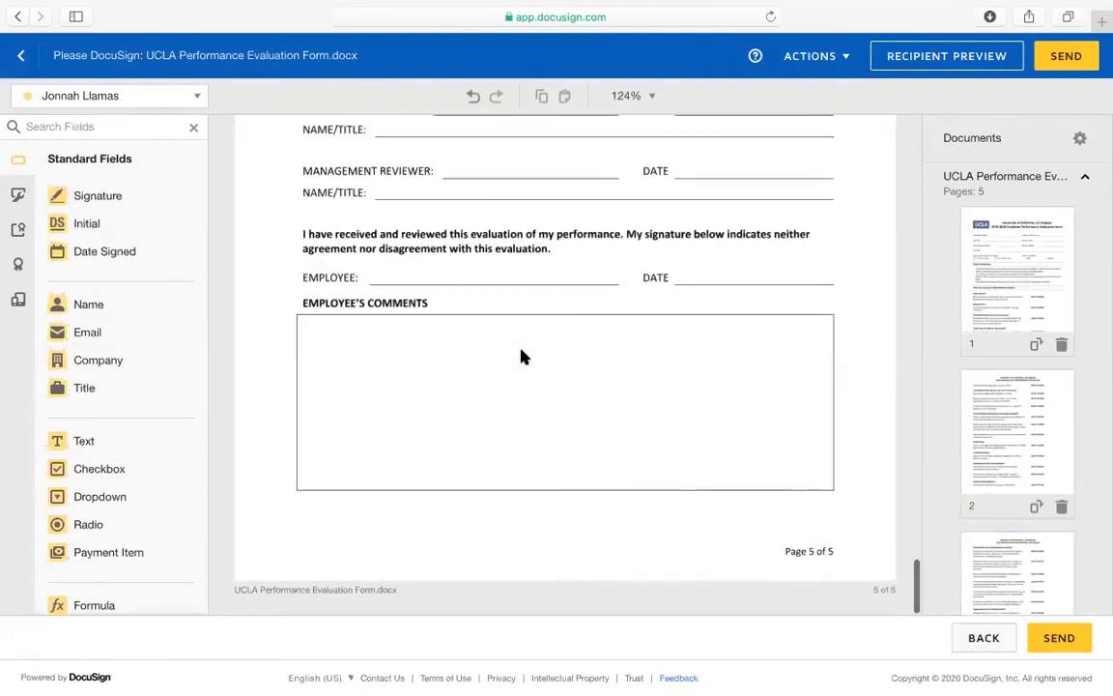
pyautogui.scroll(3, 520, 357)
pyautogui.moveTo(130, 203)
pyautogui.mouseDown()
pyautogui.moveTo(384, 261)
pyautogui.moveTo(449, 254)
pyautogui.moveTo(434, 255)
pyautogui.mouseUp()
pyautogui.moveTo(106, 265); pyautogui.dragTo(673, 271)
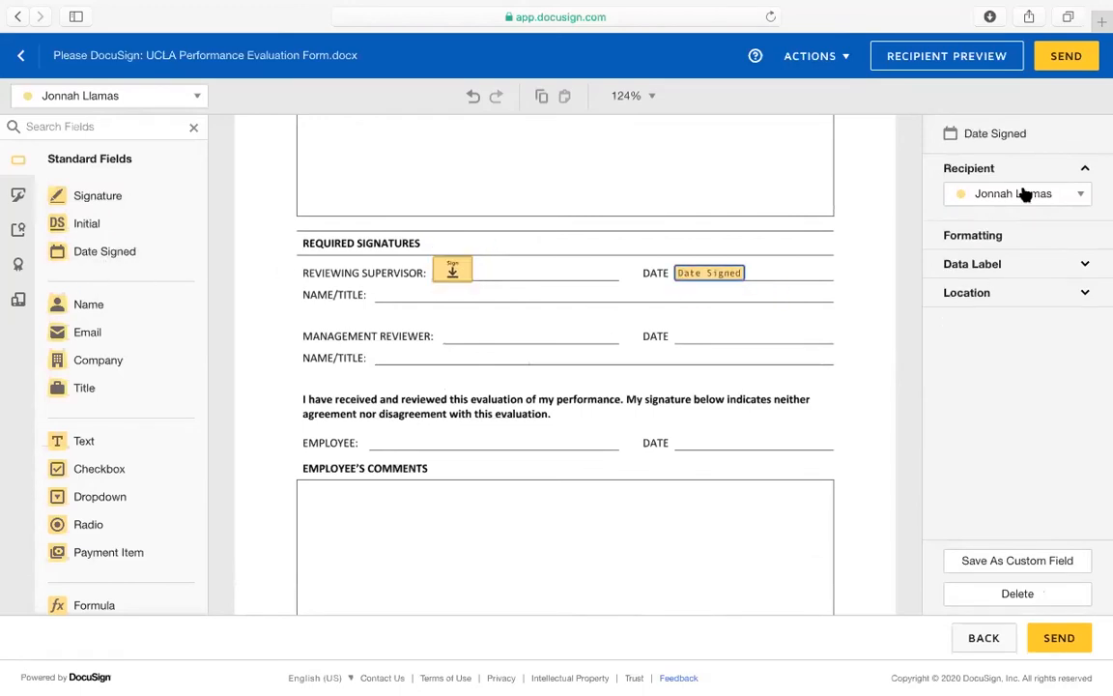
pyautogui.click(1014, 193)
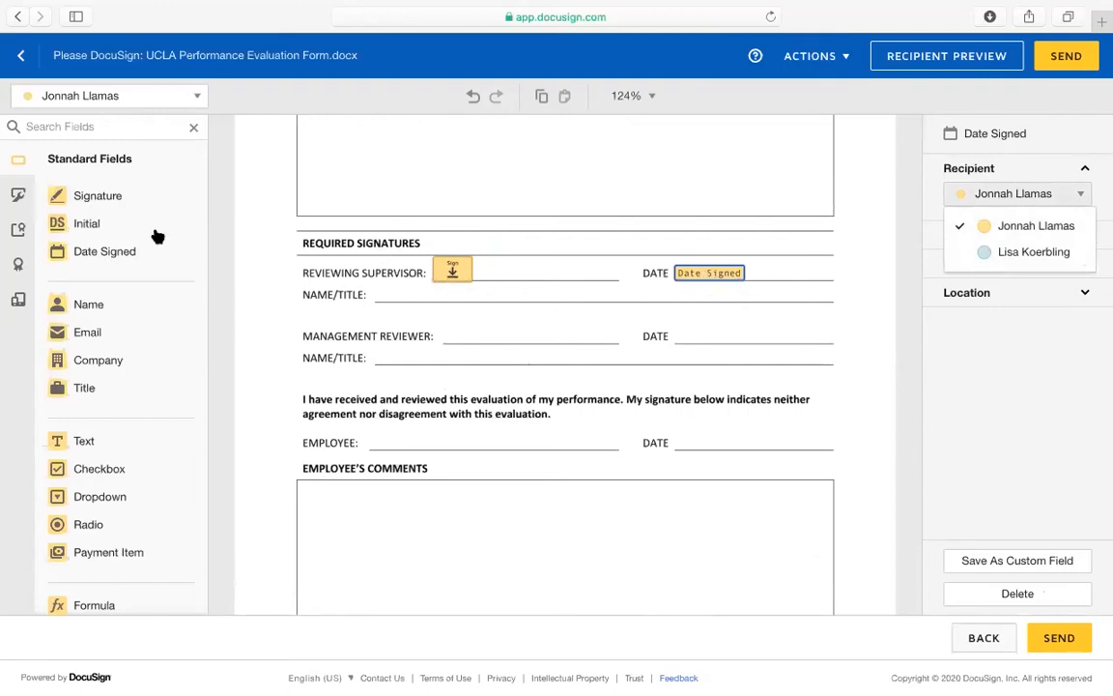
pyautogui.moveTo(114, 302); pyautogui.dragTo(377, 295)
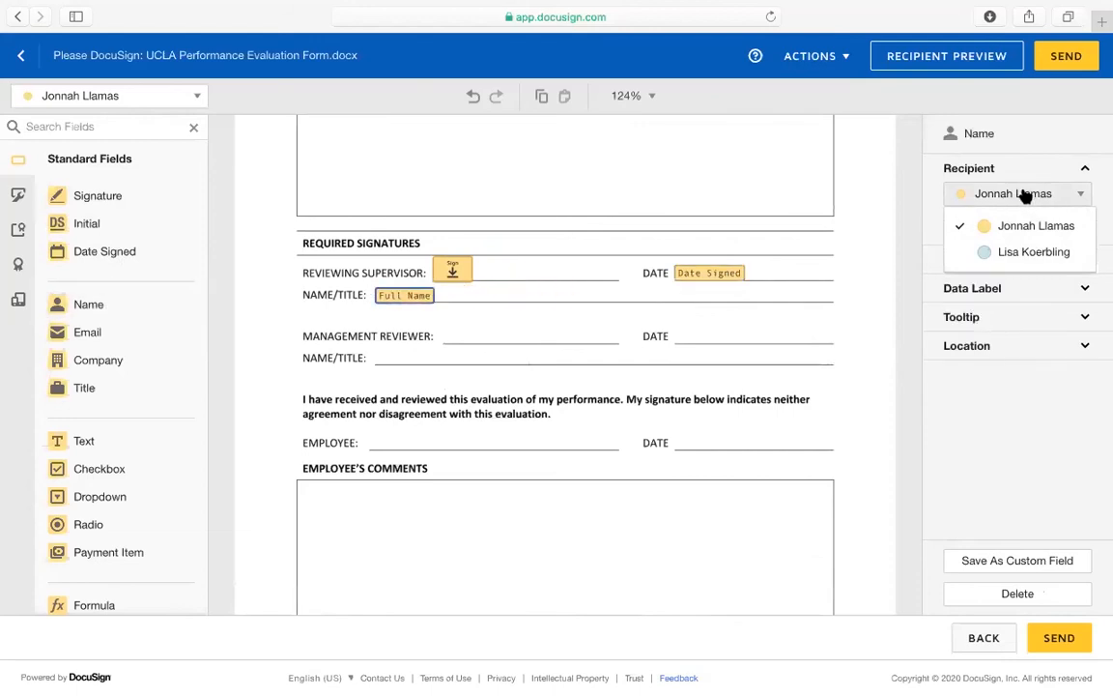
pyautogui.click(1033, 255)
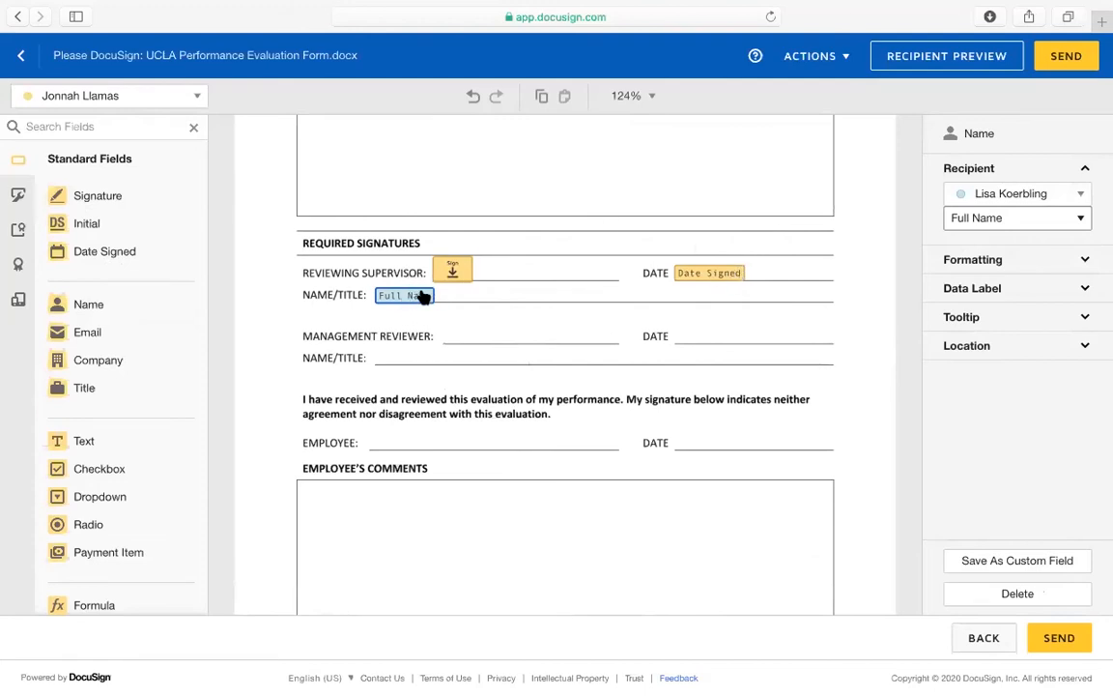
pyautogui.click(1009, 196)
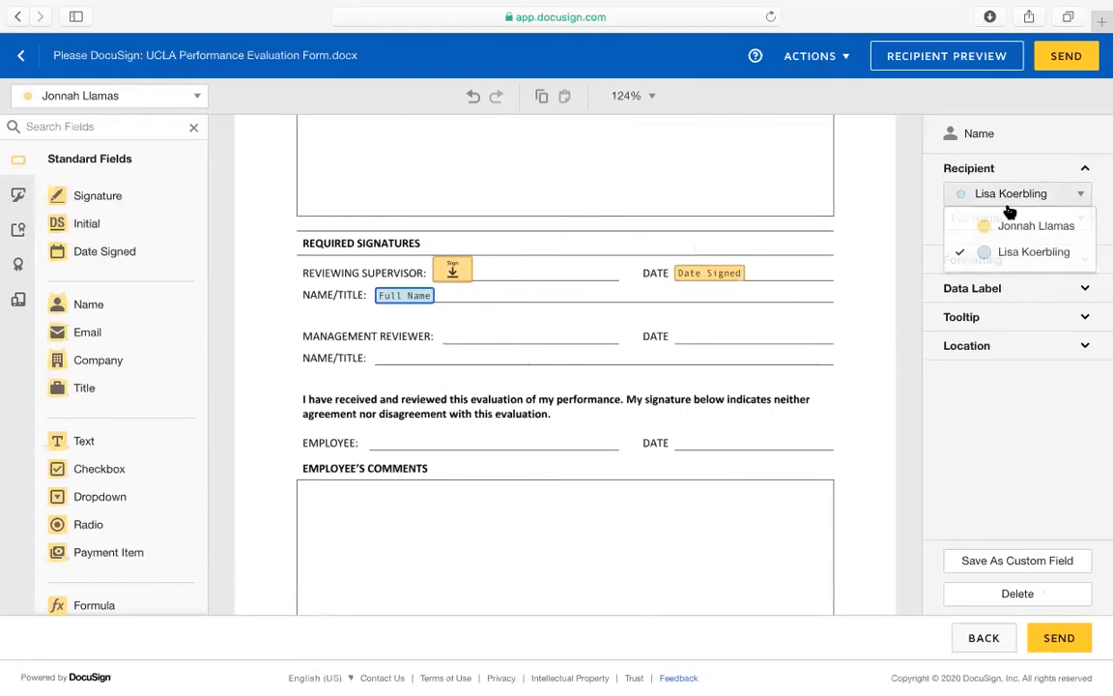
pyautogui.click(1017, 226)
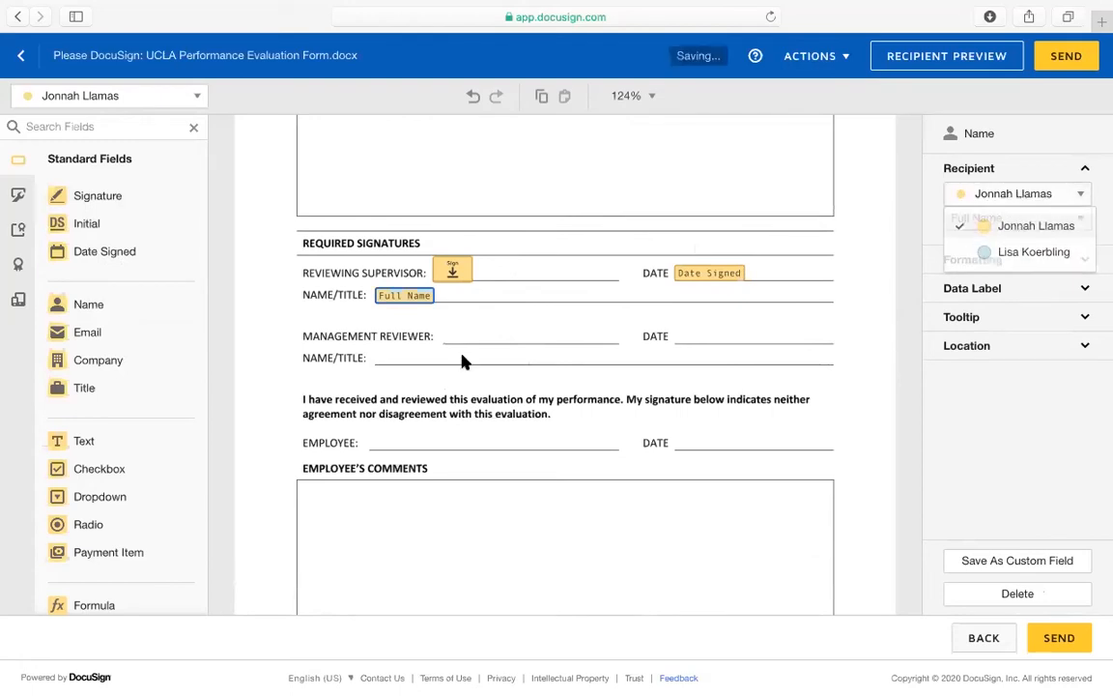
# Drop Signature, Date Signed and Full Name fields on the Management Reviewer lines
pyautogui.click(97, 196)
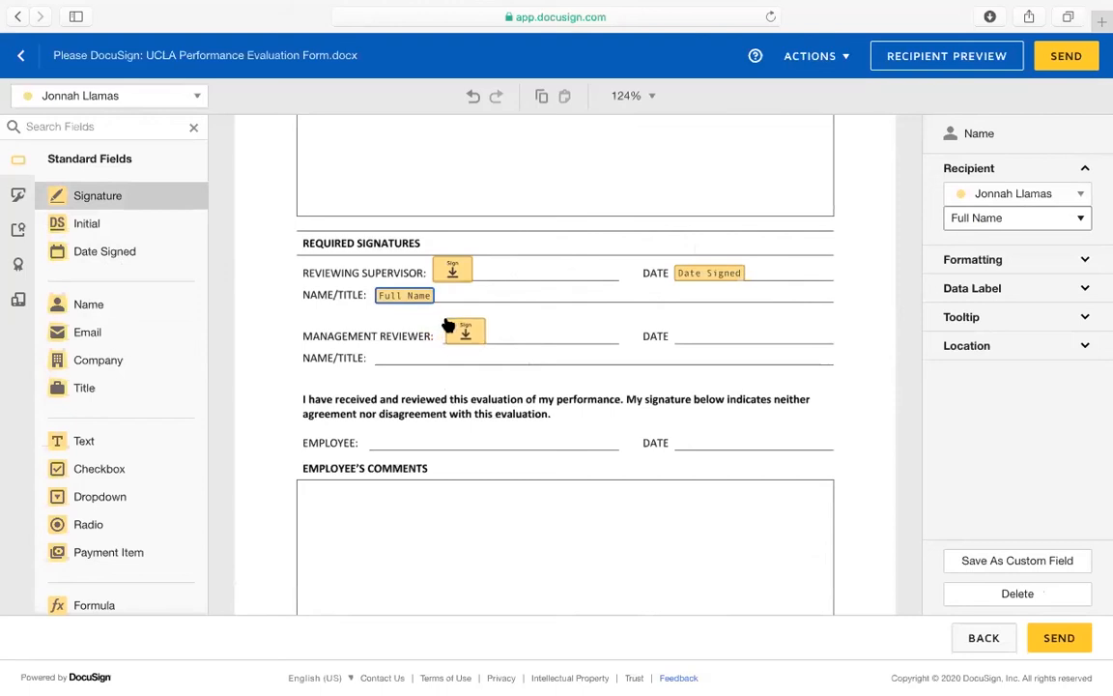
pyautogui.click(446, 325)
pyautogui.click(116, 252)
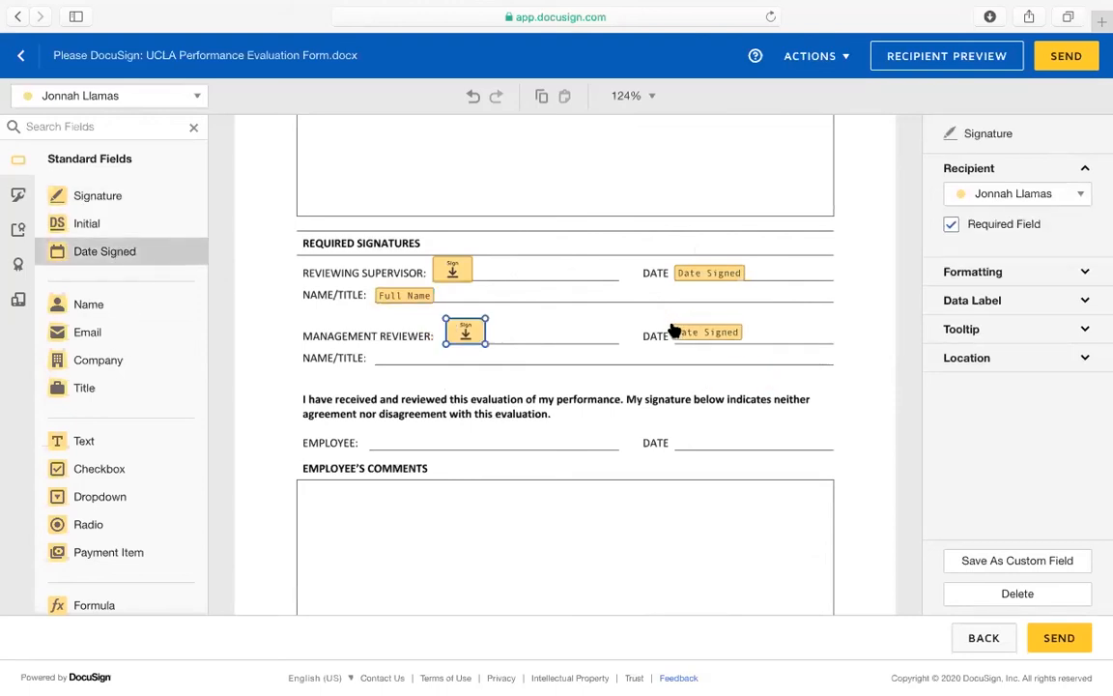
pyautogui.click(673, 322)
pyautogui.click(106, 307)
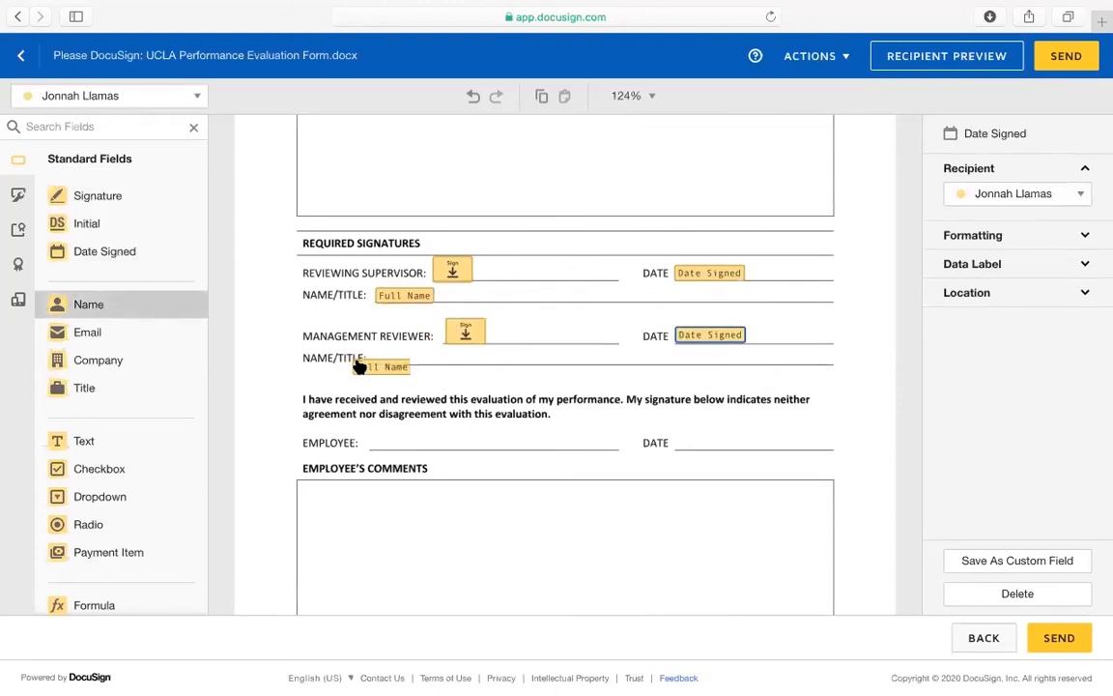
pyautogui.click(375, 354)
# Assign the three Management Reviewer fields to the second recipient
pyautogui.click(463, 334)
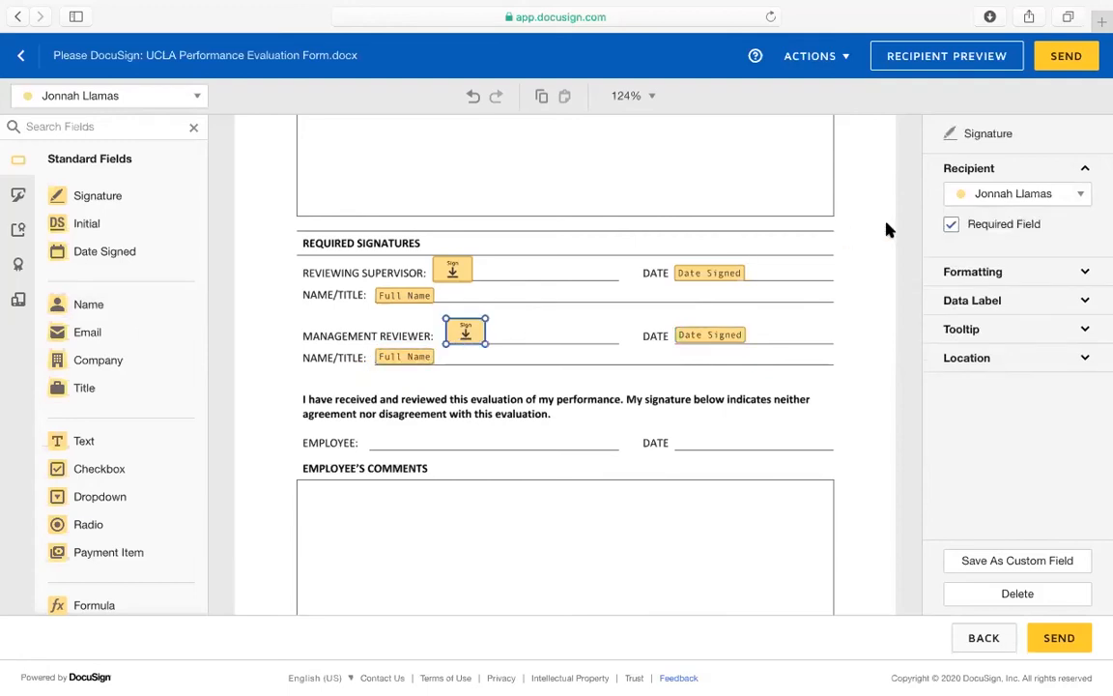
pyautogui.click(1010, 195)
pyautogui.click(1007, 250)
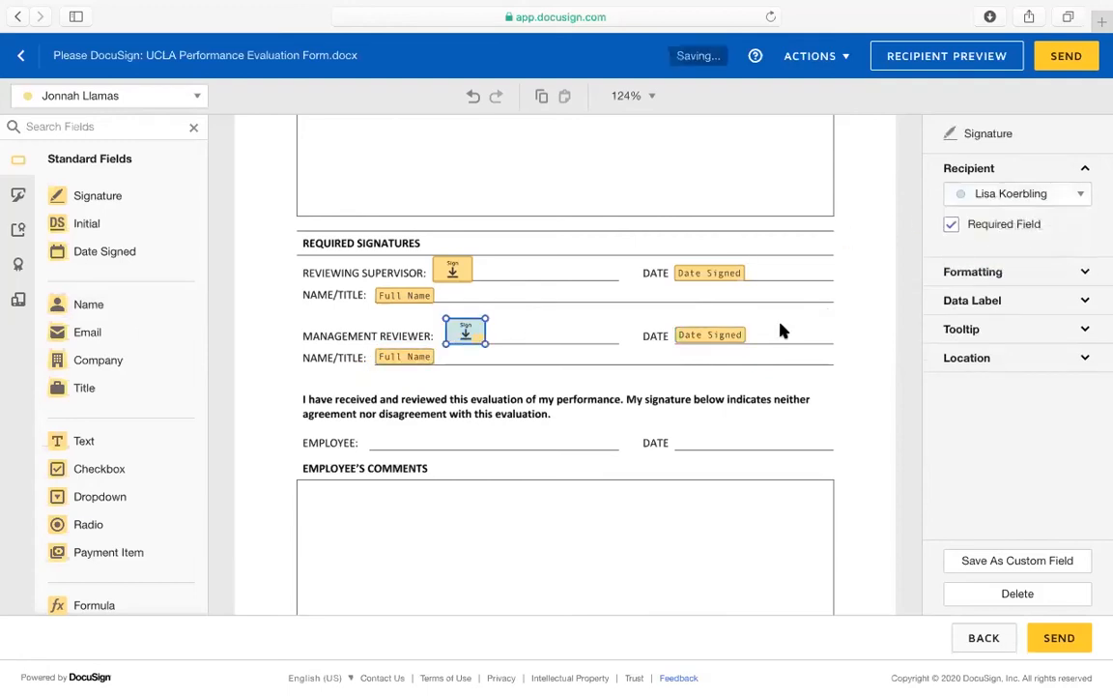
pyautogui.click(702, 338)
pyautogui.click(1026, 194)
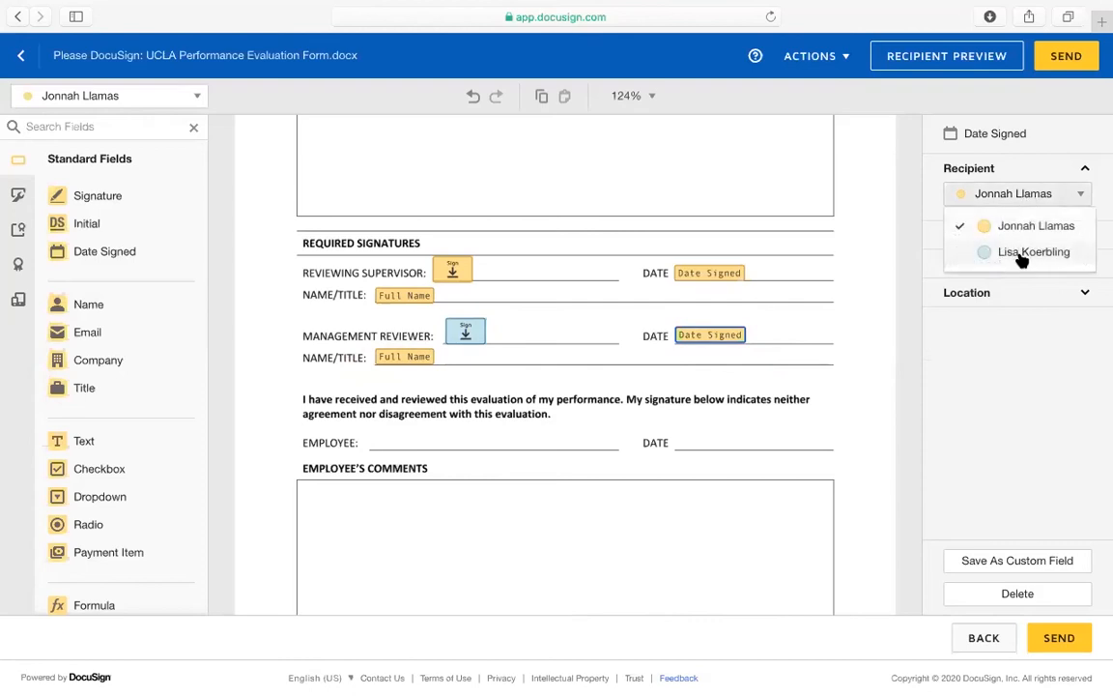
pyautogui.click(1021, 254)
pyautogui.click(413, 360)
pyautogui.click(1067, 191)
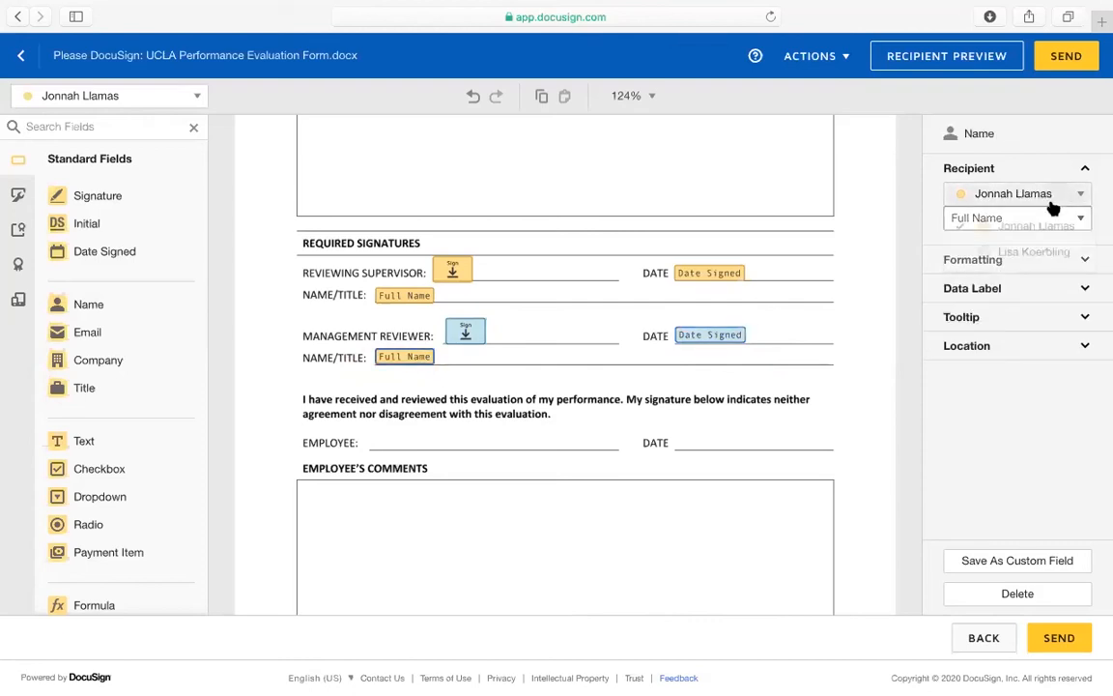
pyautogui.click(1015, 253)
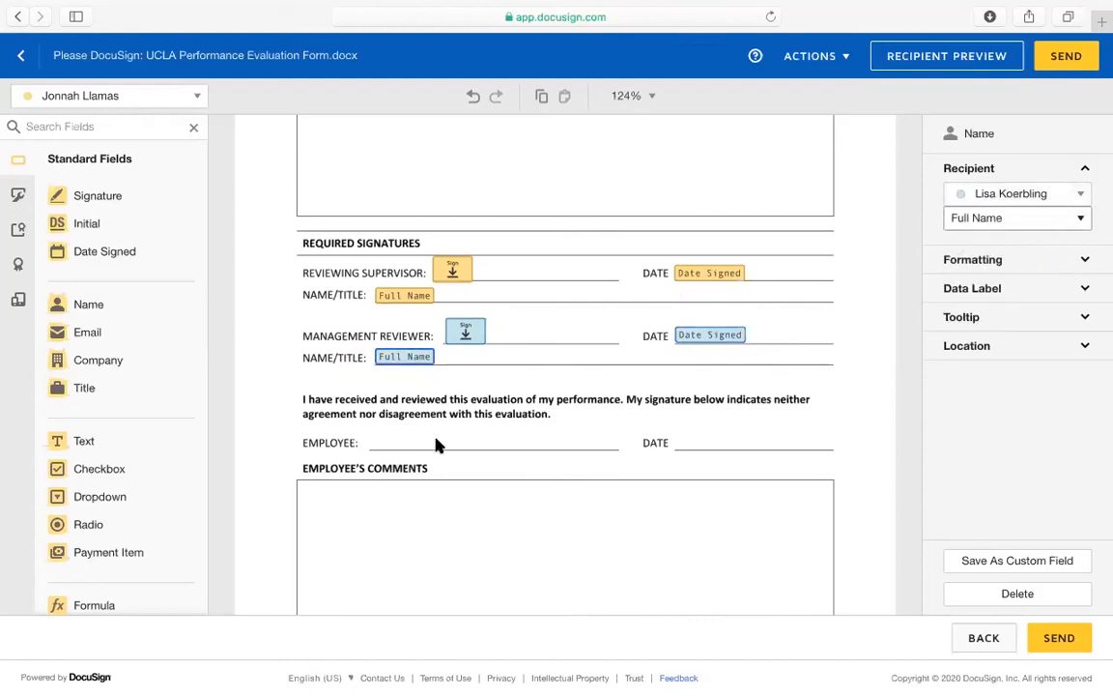
# Place Signature and Date Signed fields on the EMPLOYEE line
pyautogui.moveTo(126, 196); pyautogui.dragTo(377, 429)
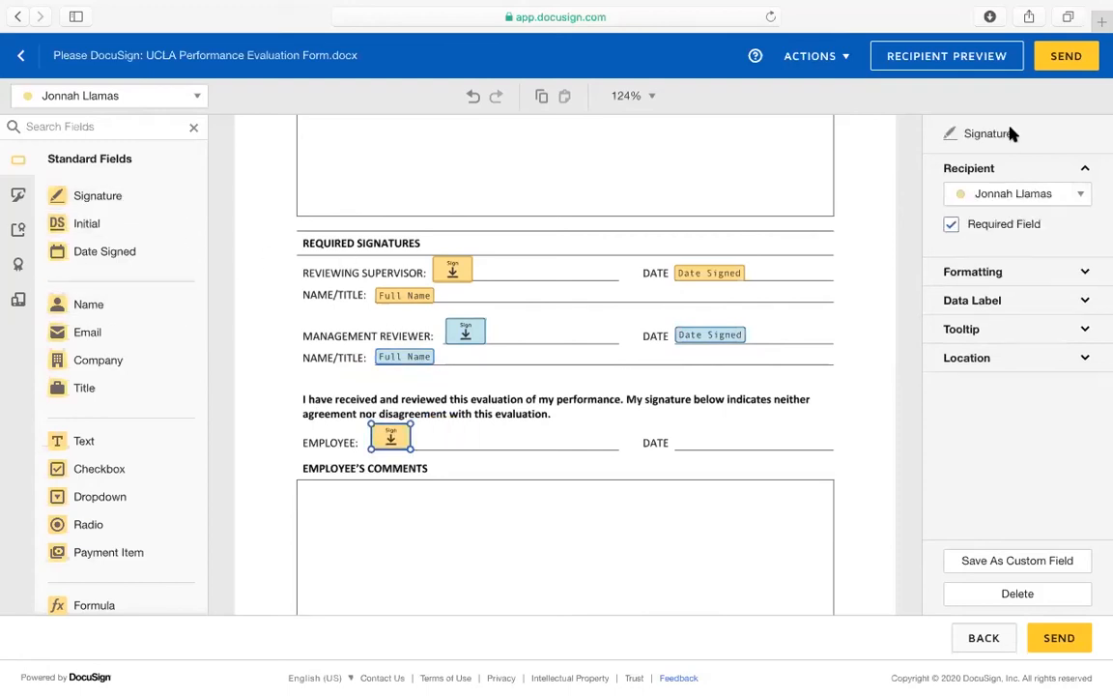
pyautogui.click(985, 198)
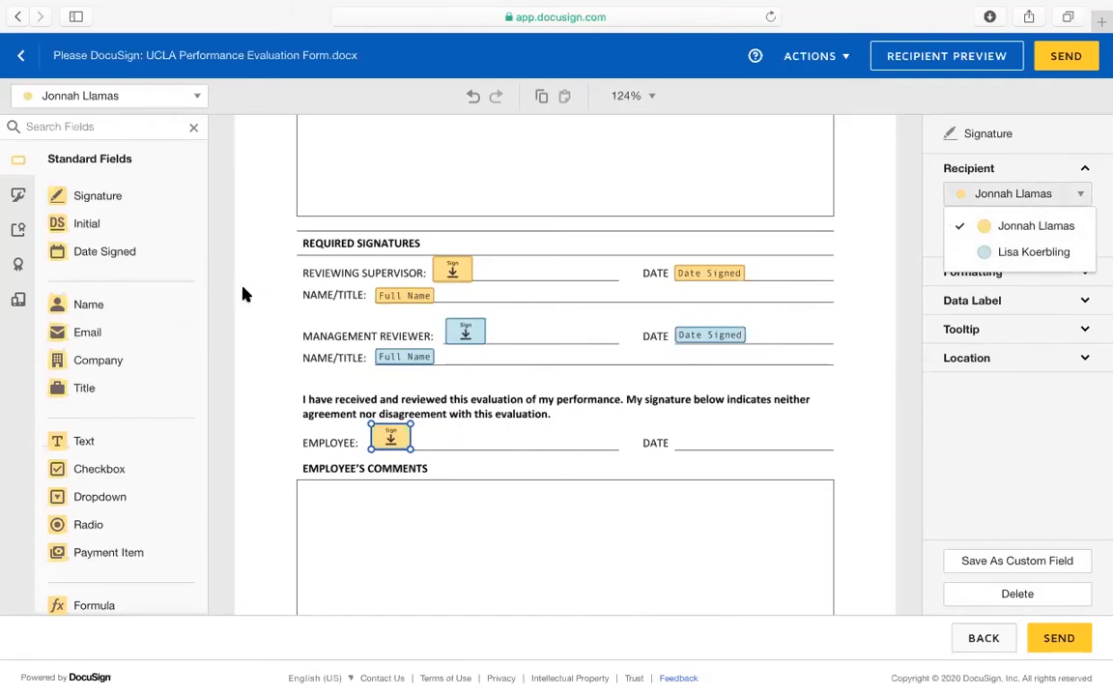
pyautogui.moveTo(104, 252); pyautogui.dragTo(689, 443)
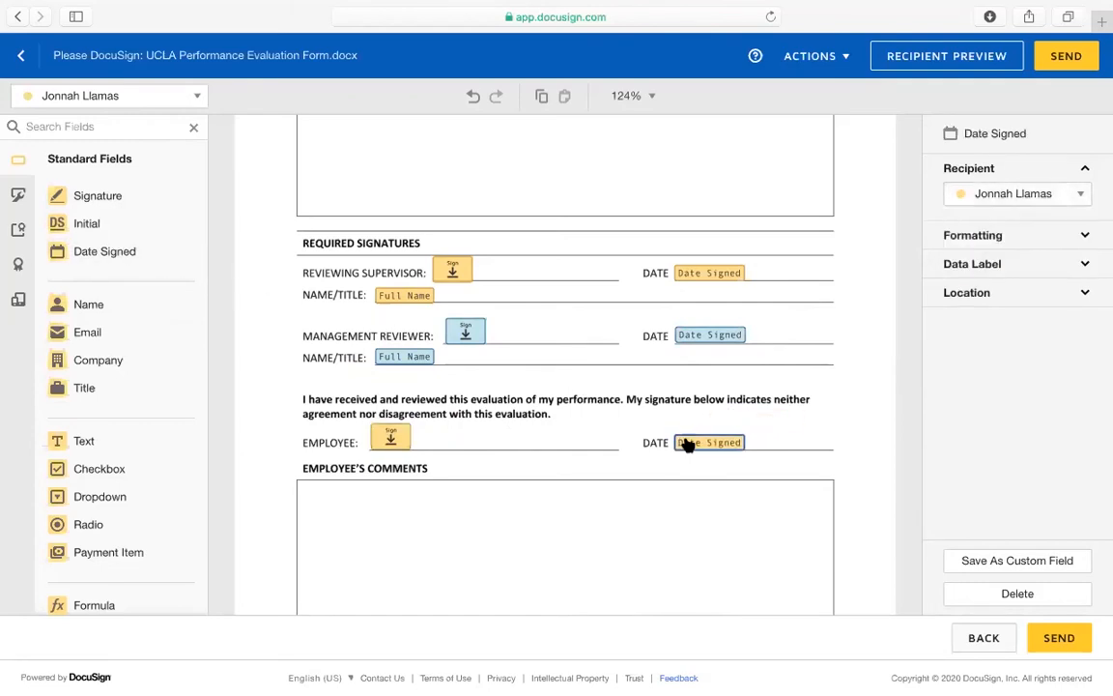
# Add an optional text field stretched to fill the Employee's Comments box
pyautogui.scroll(-3, 706, 454)
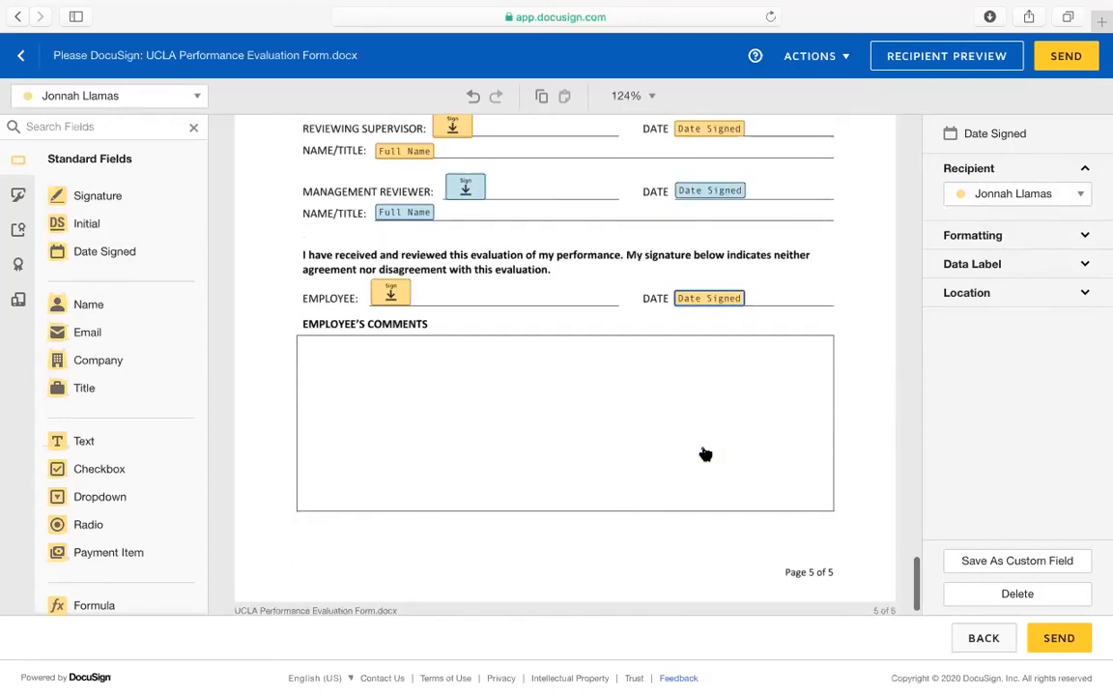
pyautogui.moveTo(142, 448); pyautogui.dragTo(300, 346)
pyautogui.moveTo(377, 358); pyautogui.dragTo(832, 510)
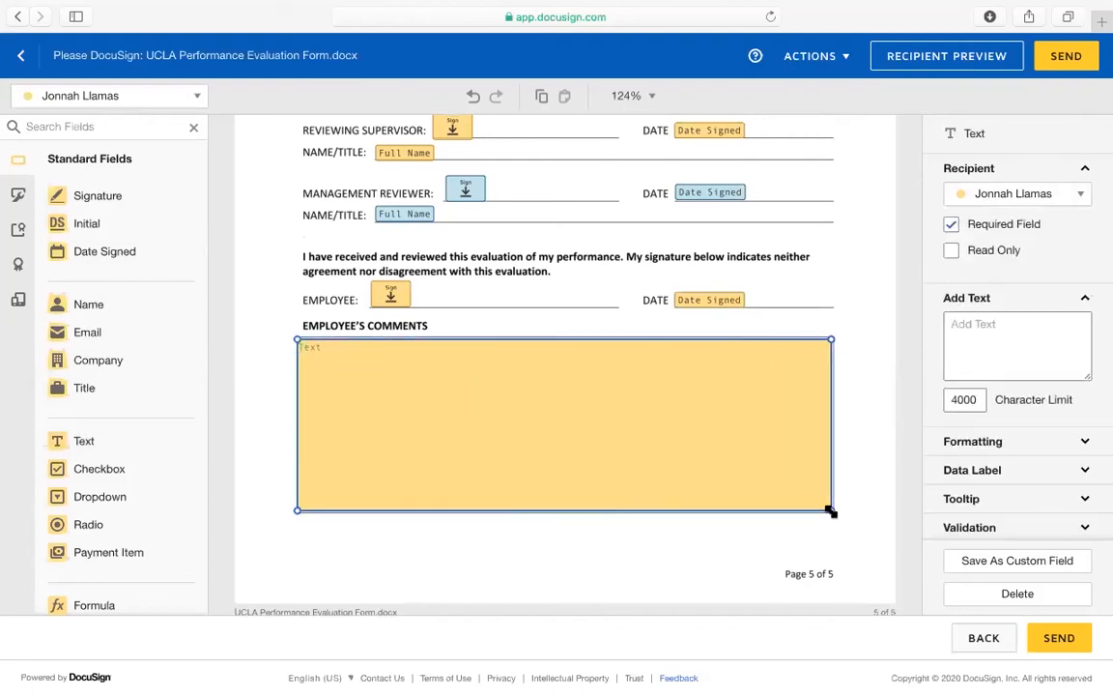
pyautogui.click(954, 226)
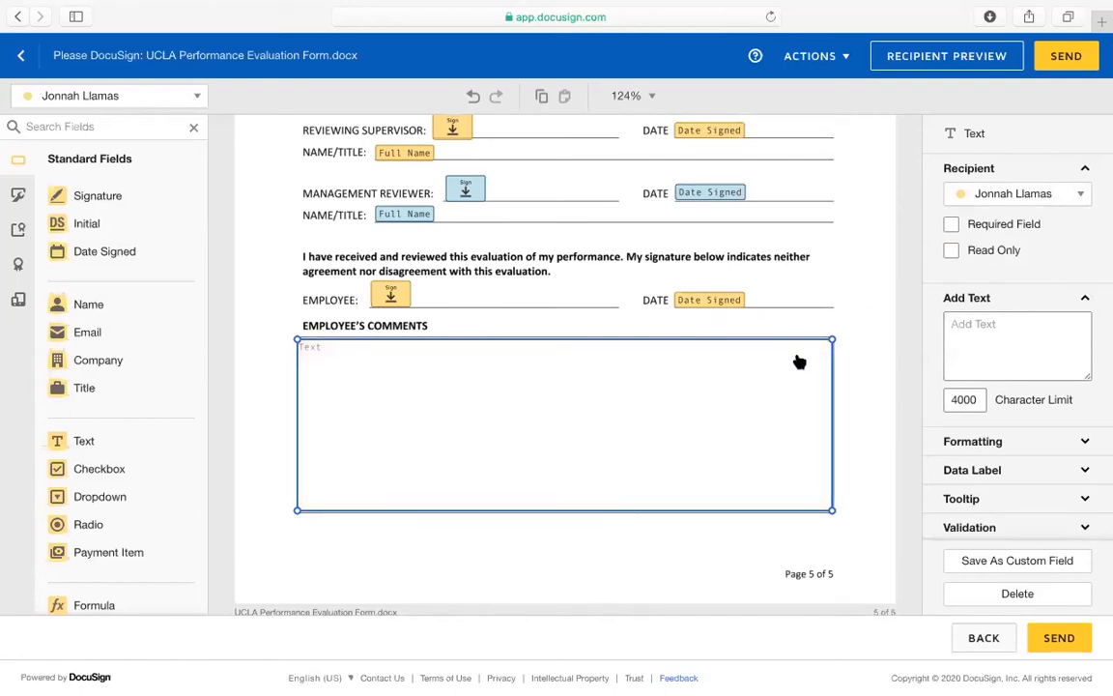
pyautogui.click(952, 226)
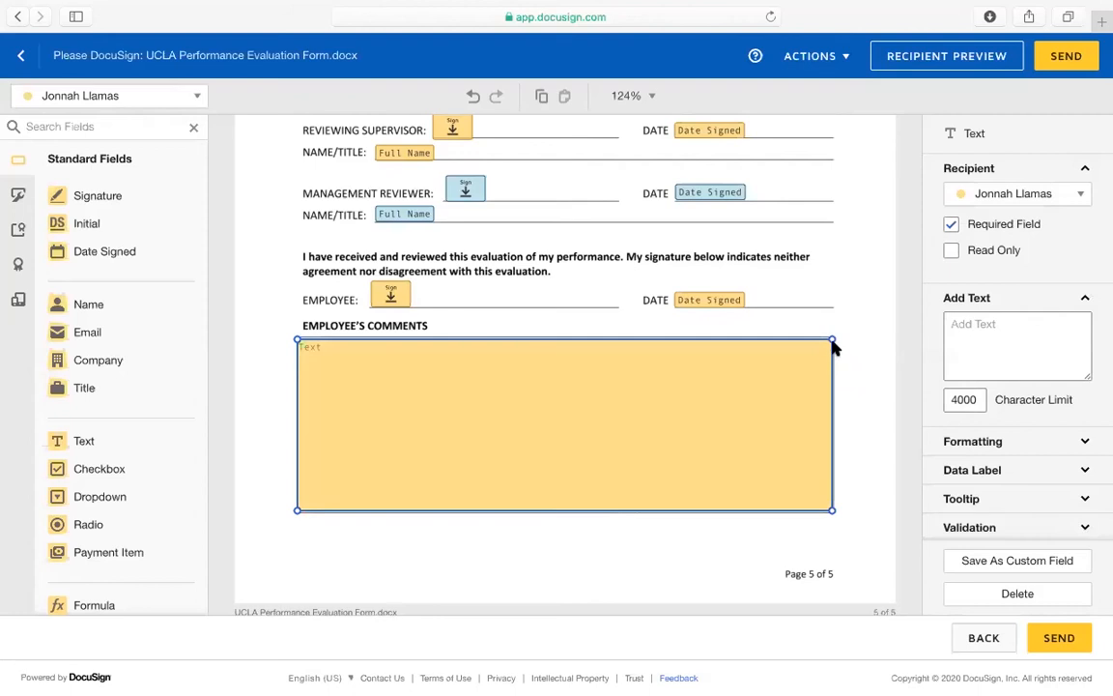
pyautogui.click(951, 226)
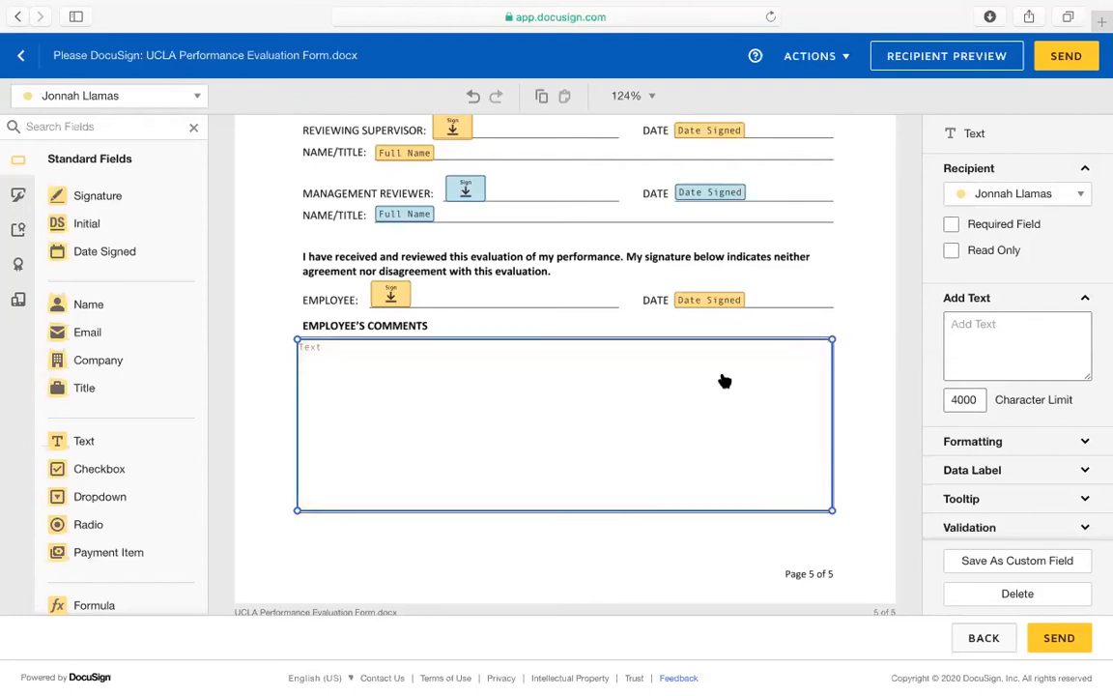
# Keep the Employee's Comments field assigned to the first recipient
pyautogui.click(1006, 198)
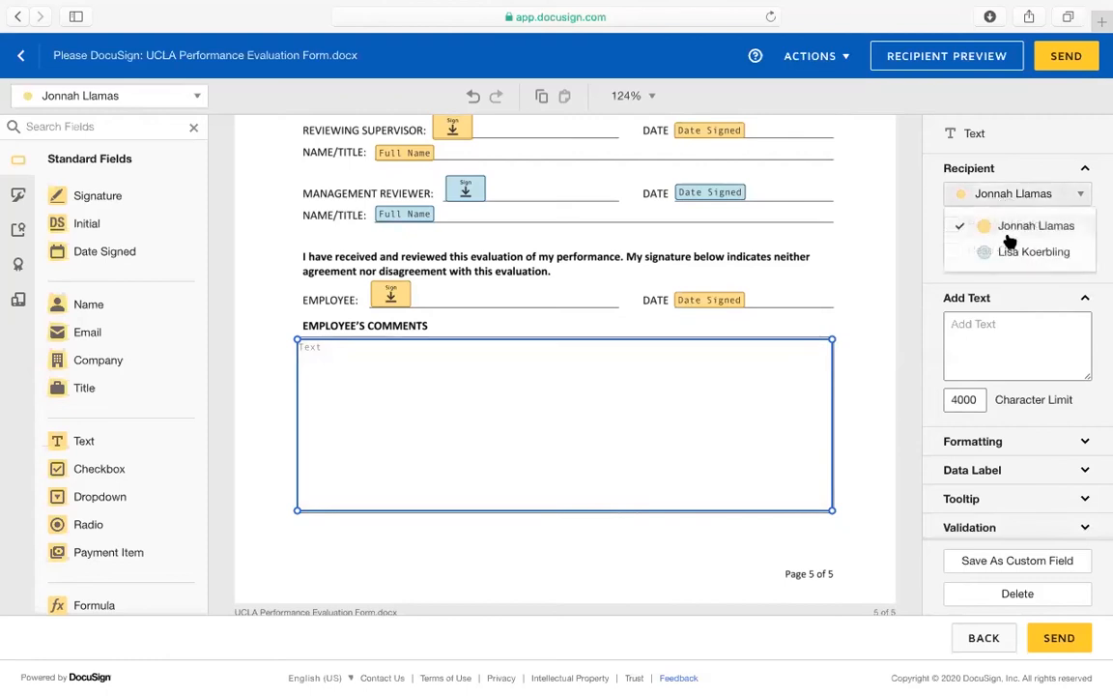
pyautogui.click(1011, 249)
pyautogui.click(1006, 206)
pyautogui.click(981, 225)
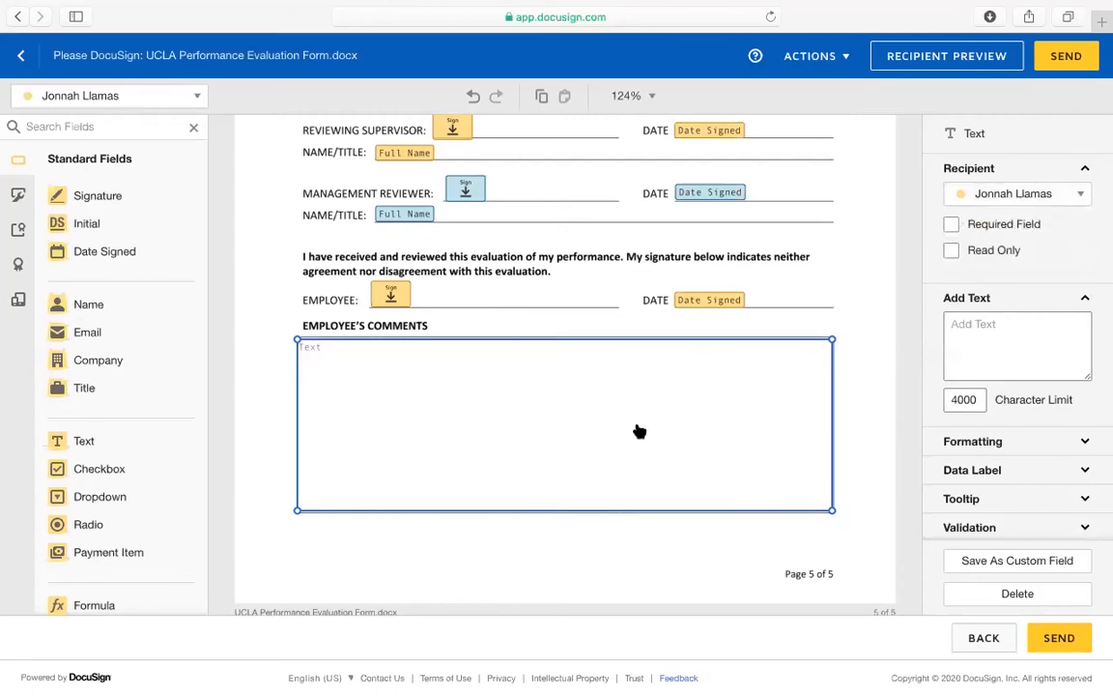
pyautogui.click(1015, 193)
pyautogui.click(1015, 225)
# Build a radio group from the Exceptional rating box through Partially Meets Expectations
pyautogui.scroll(10, 559, 405)
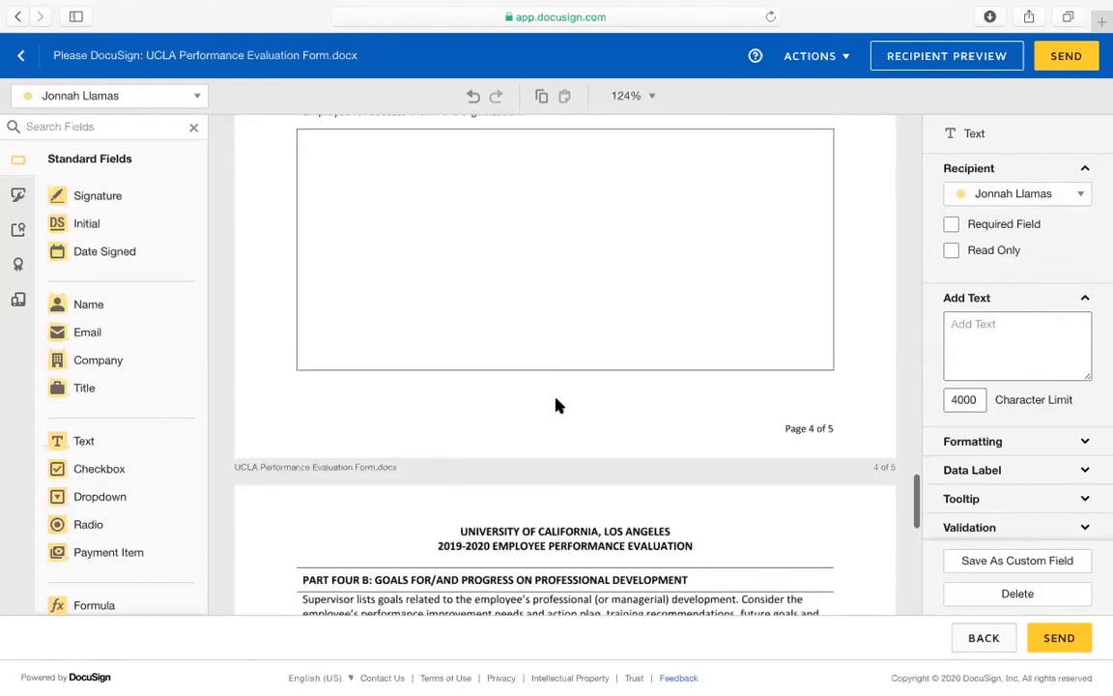
pyautogui.scroll(5, 558, 405)
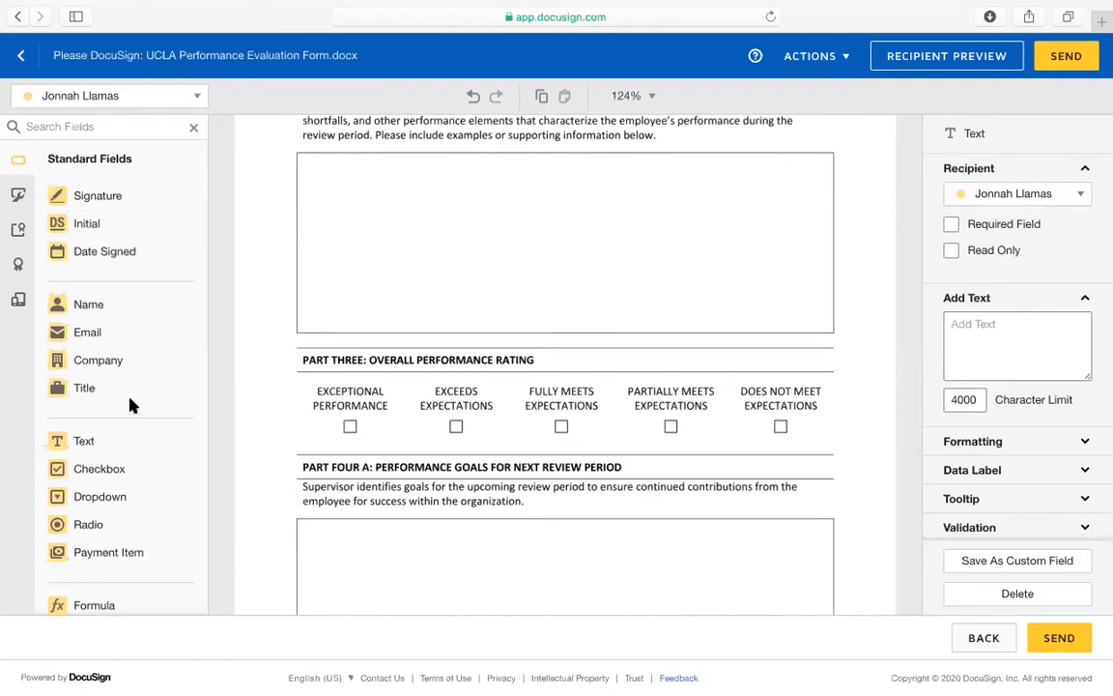
pyautogui.scroll(-2, 116, 483)
pyautogui.moveTo(87, 452); pyautogui.dragTo(564, 425)
pyautogui.click(402, 445)
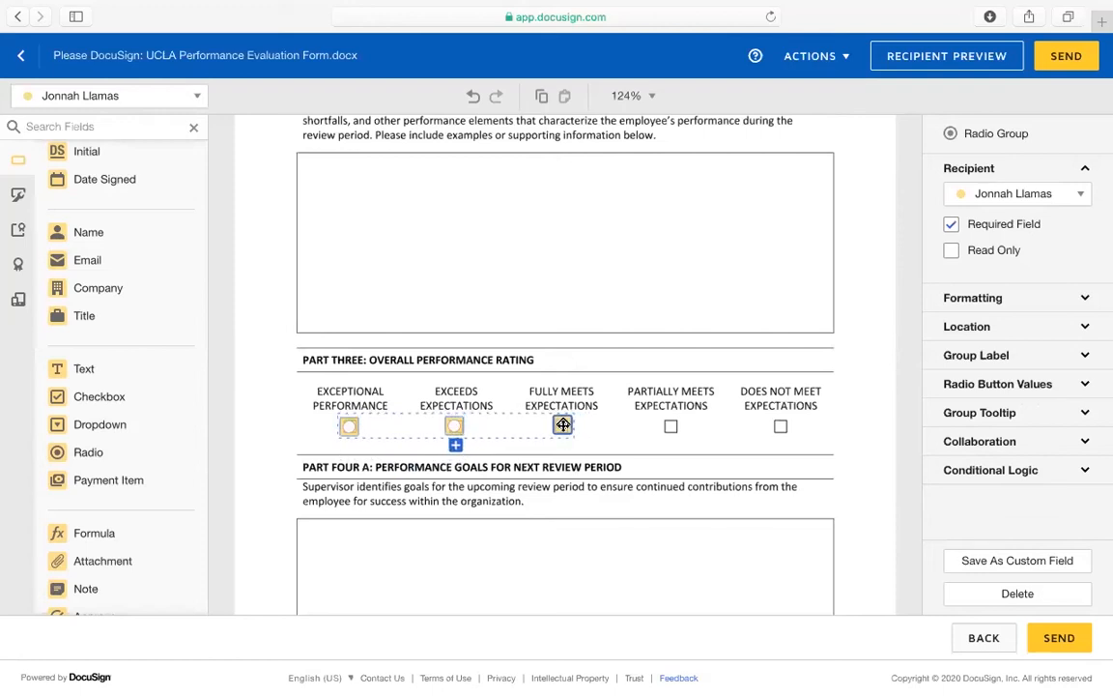
pyautogui.click(455, 446)
pyautogui.moveTo(455, 448); pyautogui.dragTo(672, 426)
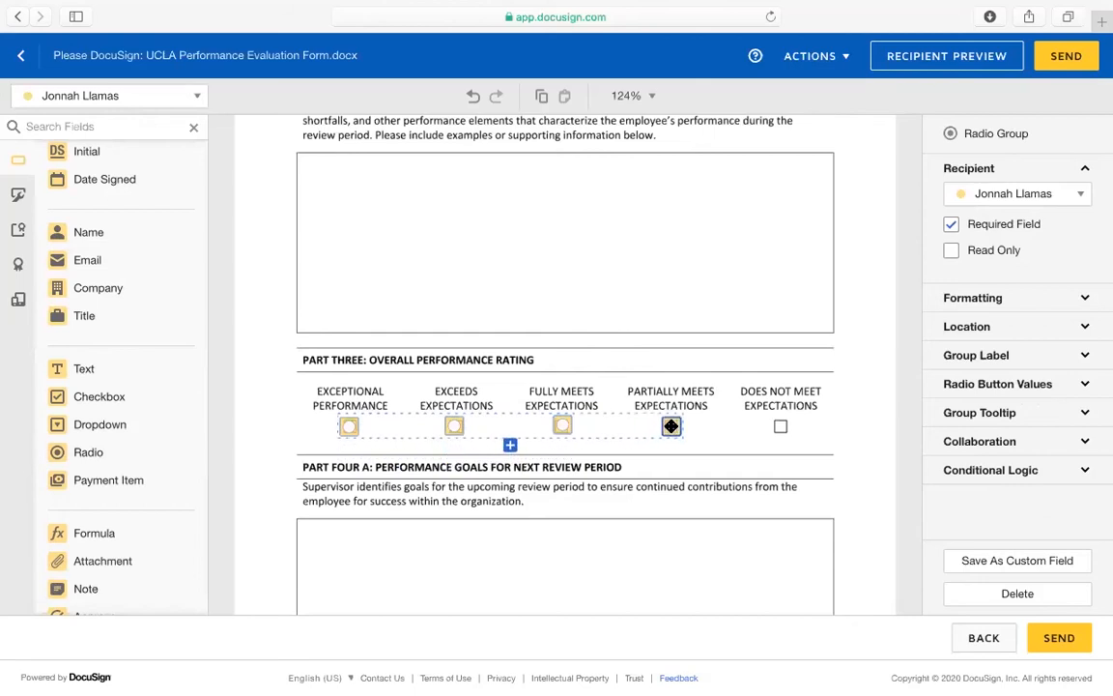
pyautogui.scroll(15, 566, 301)
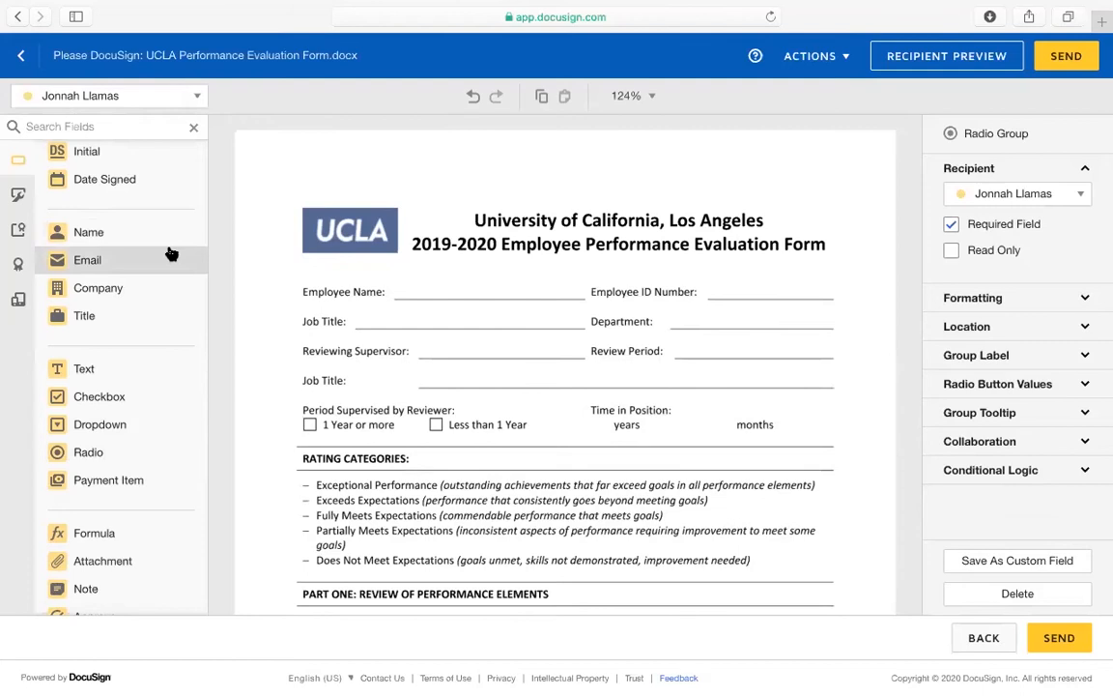
pyautogui.scroll(3, 169, 253)
# Delete the second recipient and their fields from the envelope's recipients page
pyautogui.click(28, 62)
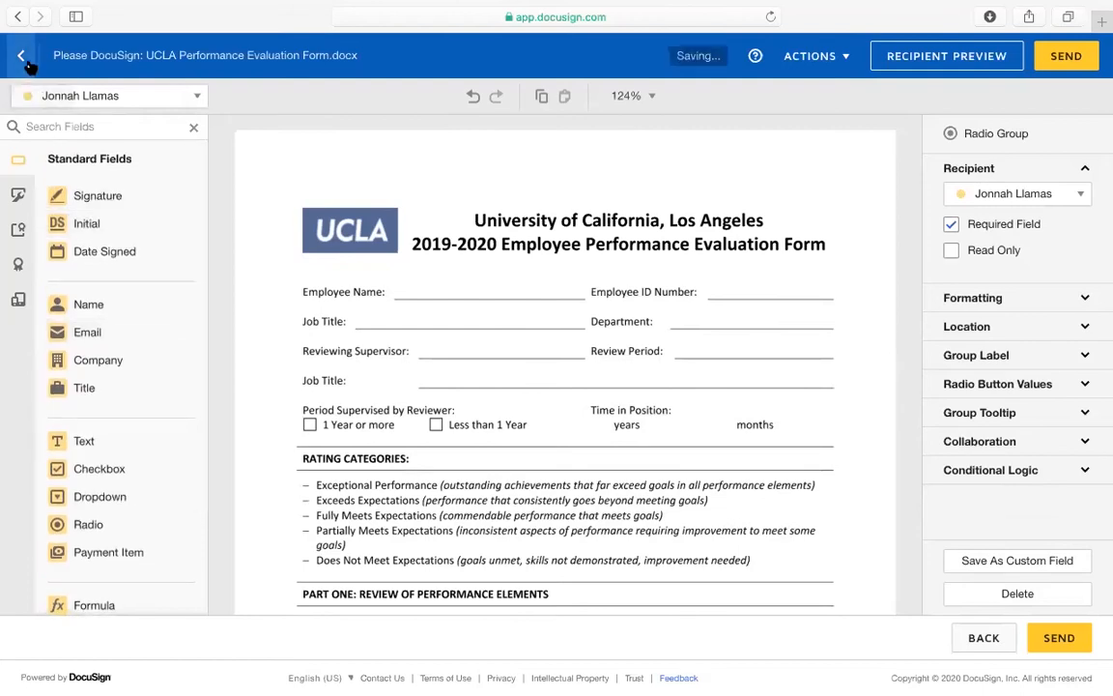
pyautogui.scroll(-5, 195, 457)
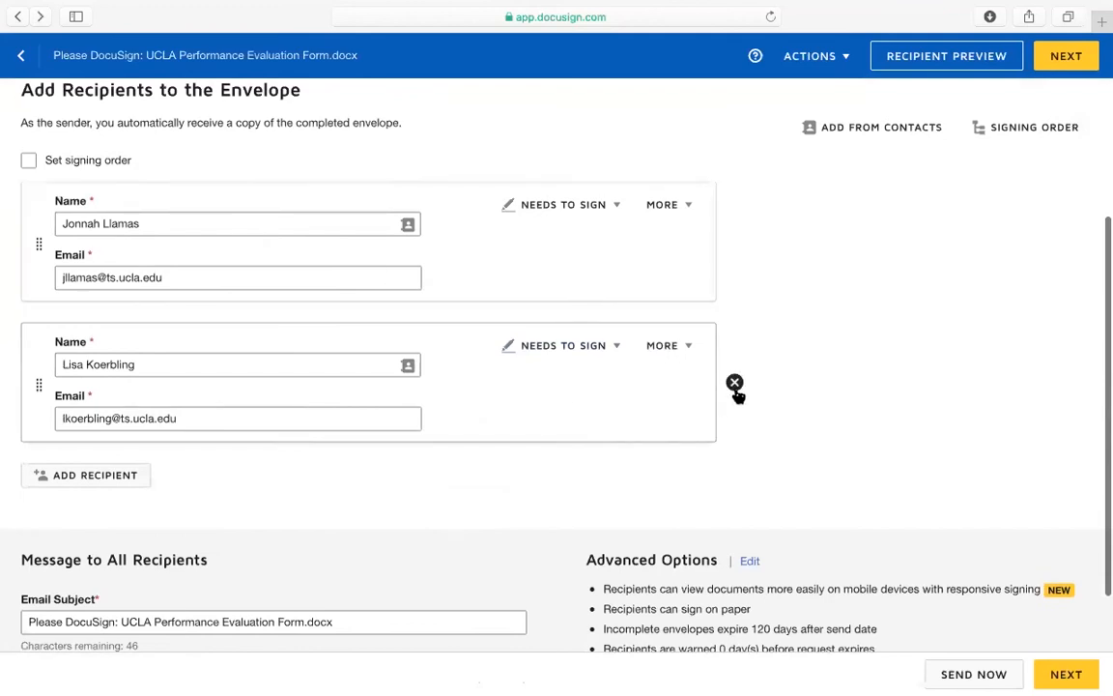
pyautogui.click(737, 383)
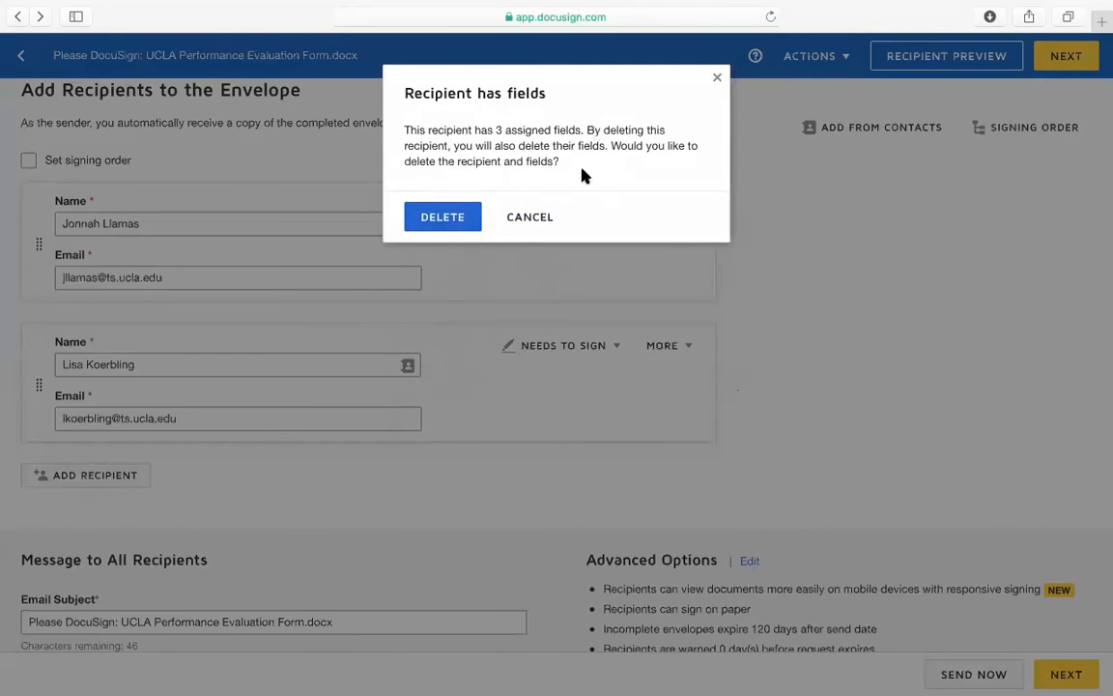
pyautogui.click(460, 218)
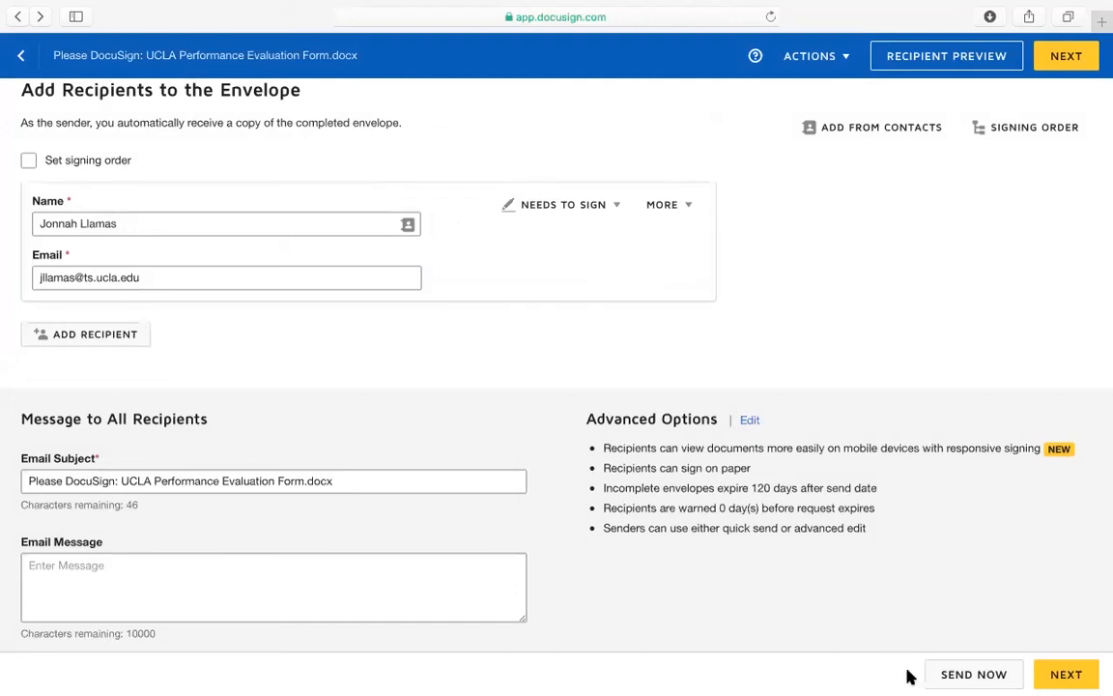
# Return to the field editor and check page 5's remaining supervisor and employee fields
pyautogui.click(1069, 676)
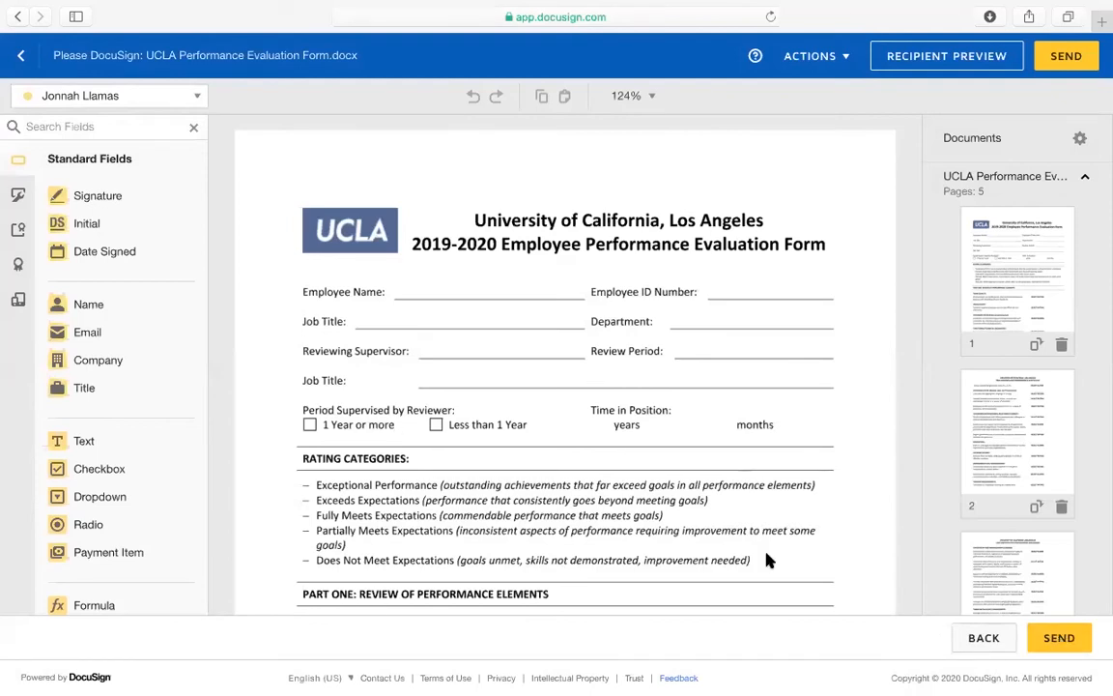
pyautogui.scroll(-20, 535, 480)
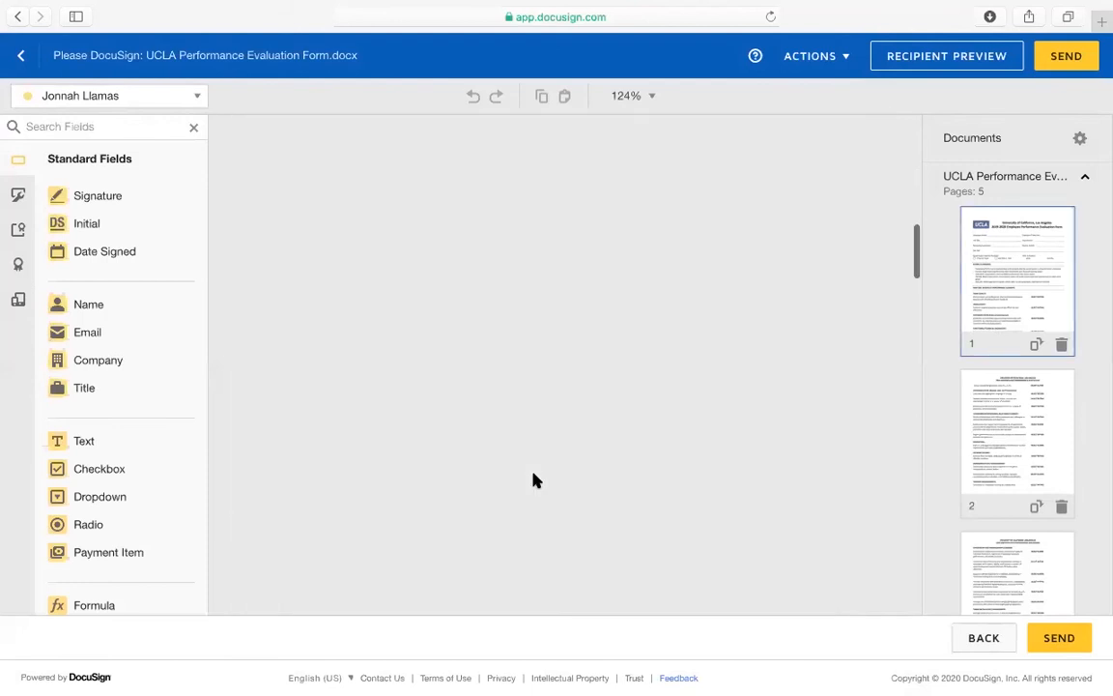
pyautogui.scroll(-15, 537, 481)
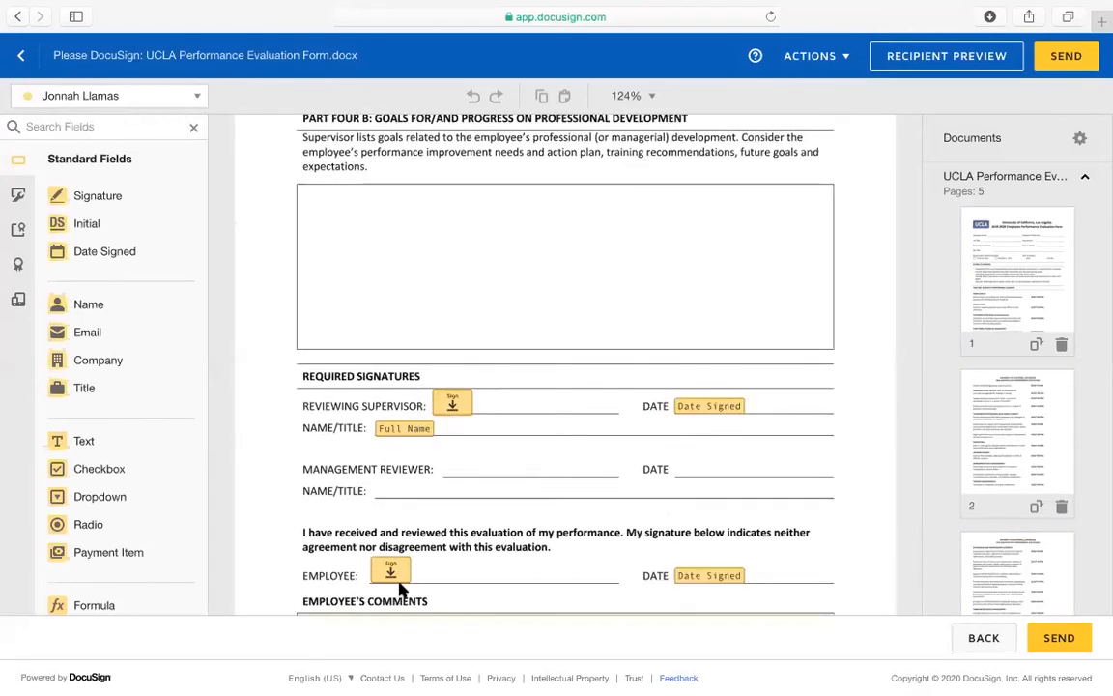
pyautogui.scroll(-5, 693, 587)
pyautogui.scroll(5, 570, 426)
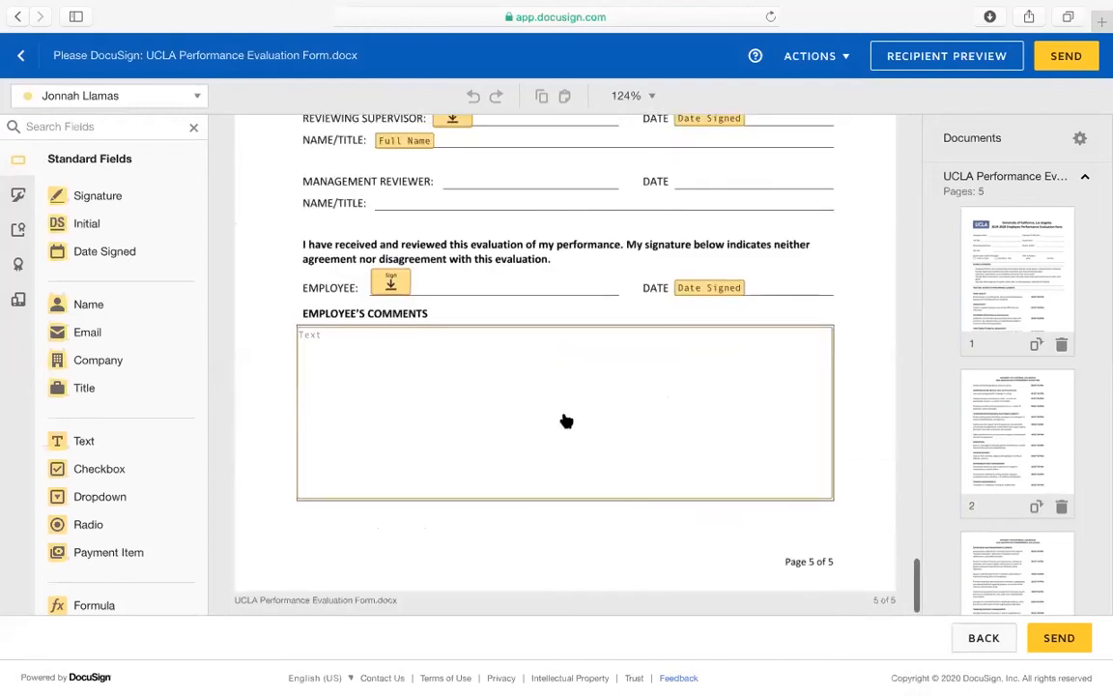
# Overwrite the sole signer's name with another saved contact, taking their email from the suggestion
pyautogui.click(20, 55)
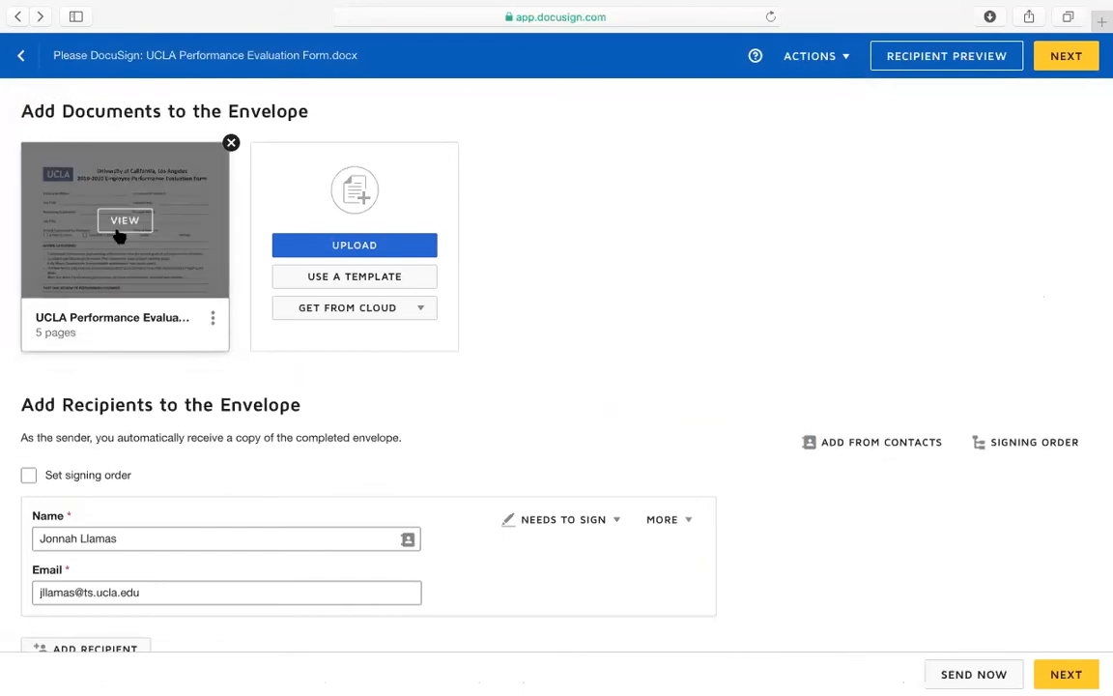
pyautogui.scroll(-5, 145, 483)
pyautogui.moveTo(136, 313); pyautogui.dragTo(8, 308)
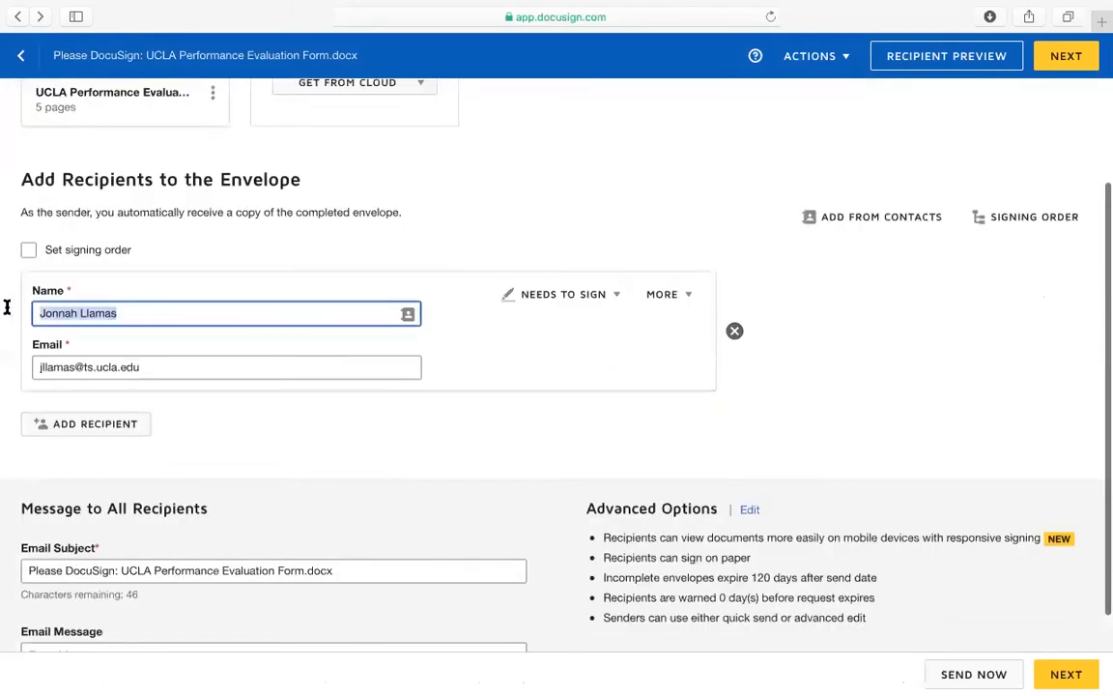
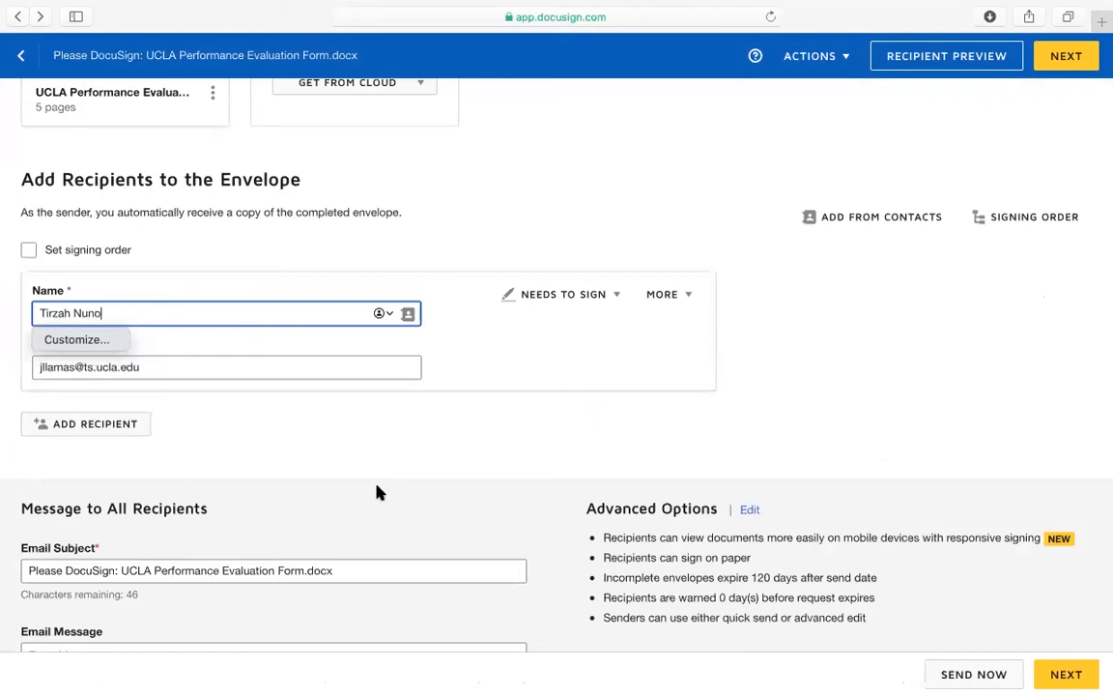
pyautogui.click(188, 362)
pyautogui.scroll(-2, 378, 430)
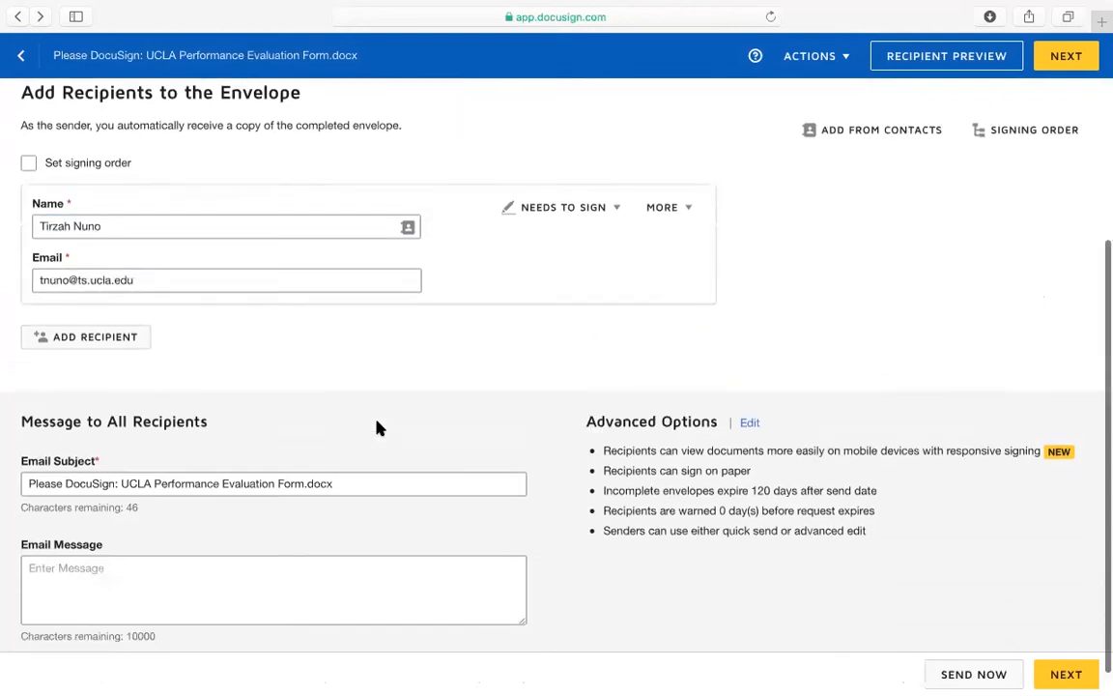
pyautogui.click(1070, 680)
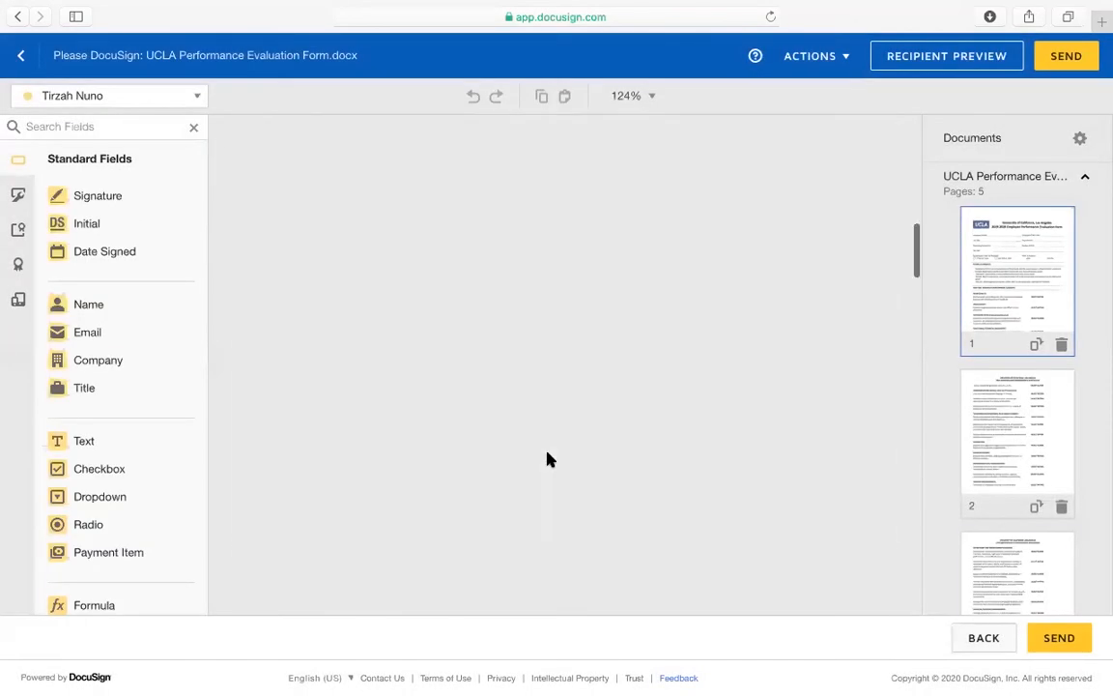
# Keep the reviewing supervisor's fields assigned to the single envelope recipient
pyautogui.scroll(4, 546, 459)
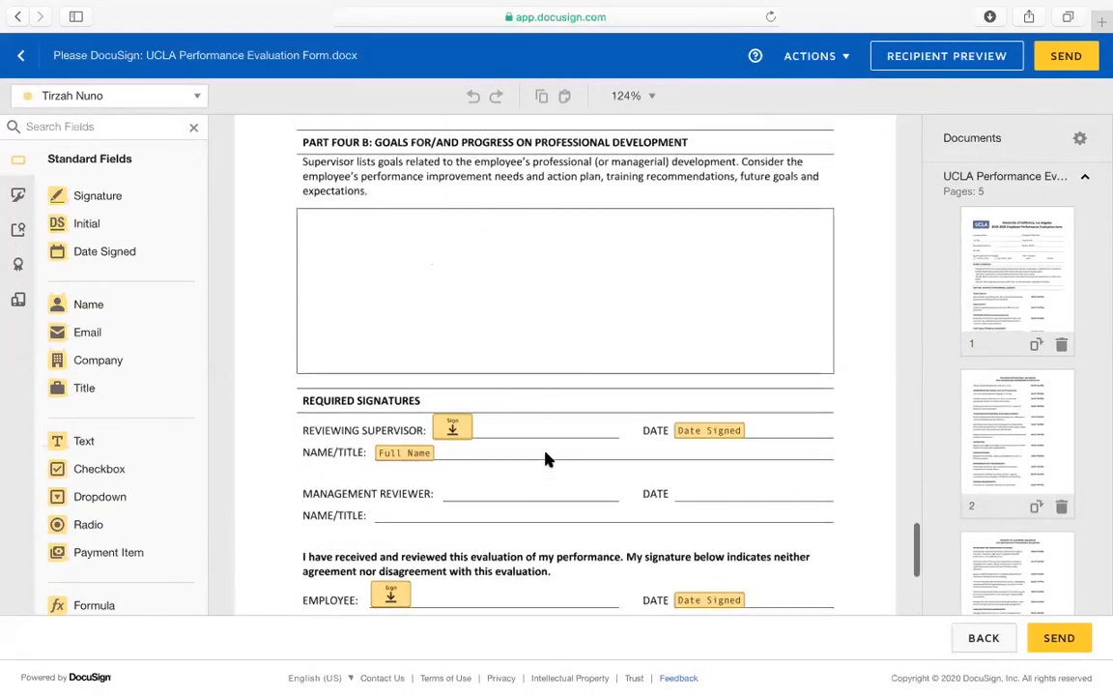
pyautogui.scroll(2, 426, 406)
pyautogui.click(454, 523)
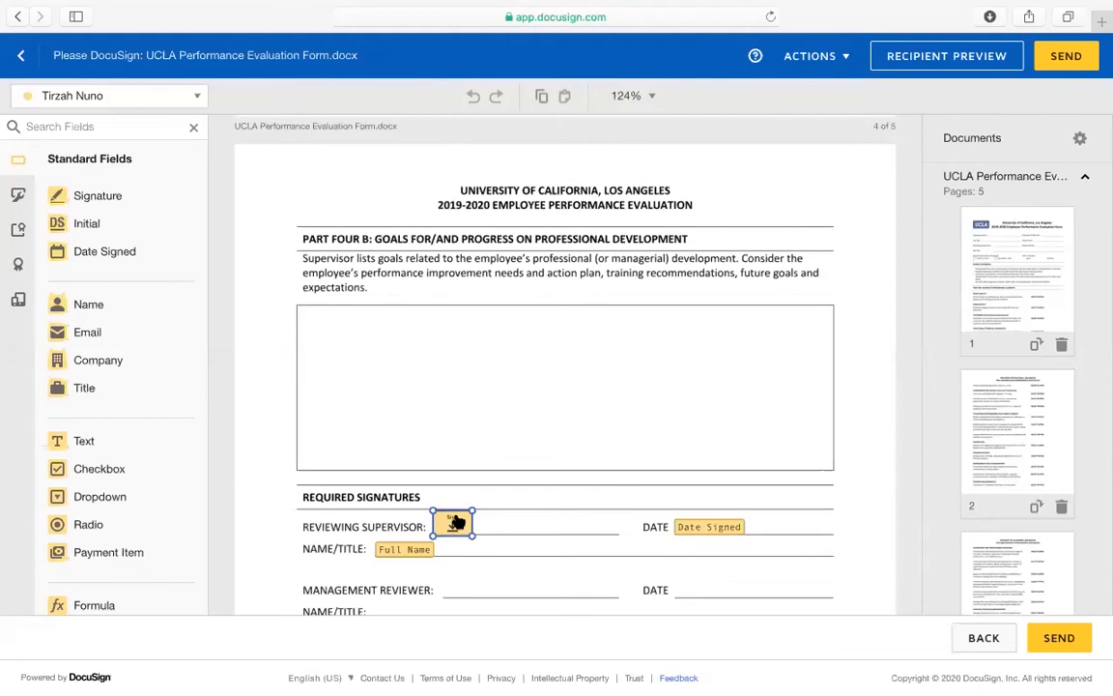
pyautogui.scroll(-3, 721, 452)
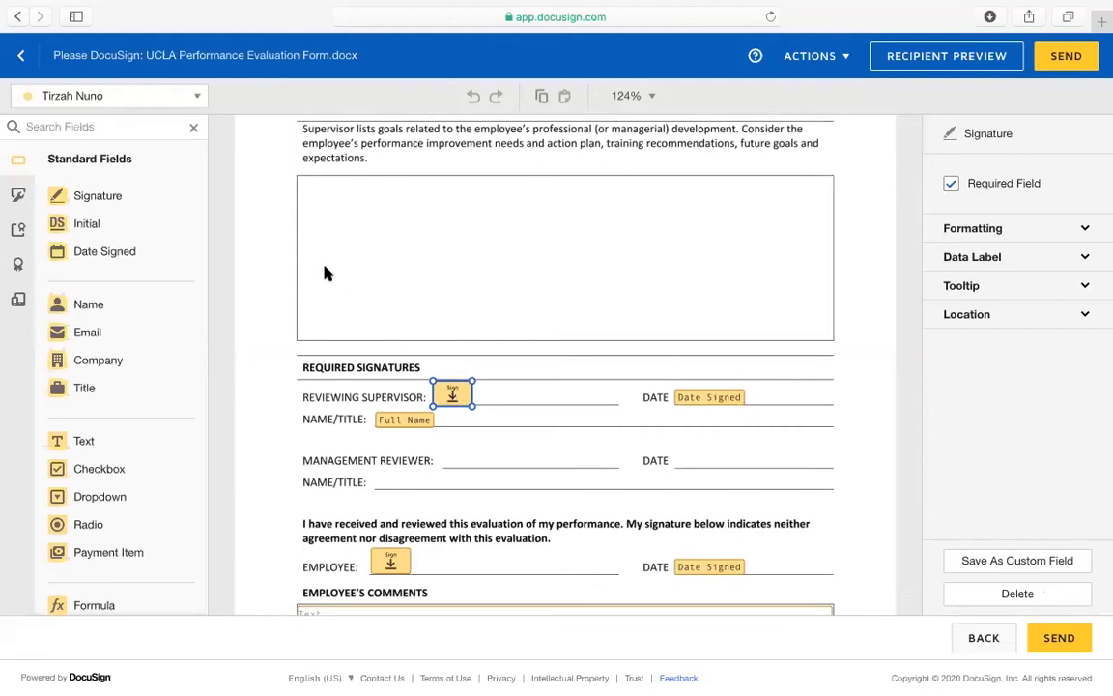
pyautogui.click(120, 101)
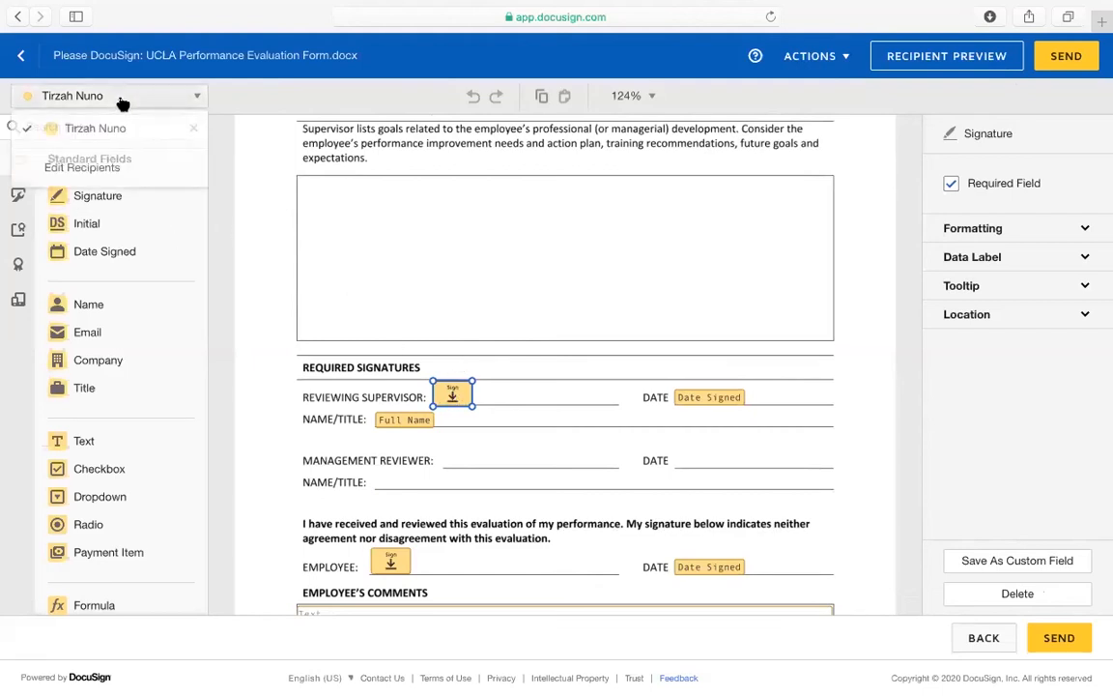
pyautogui.click(116, 128)
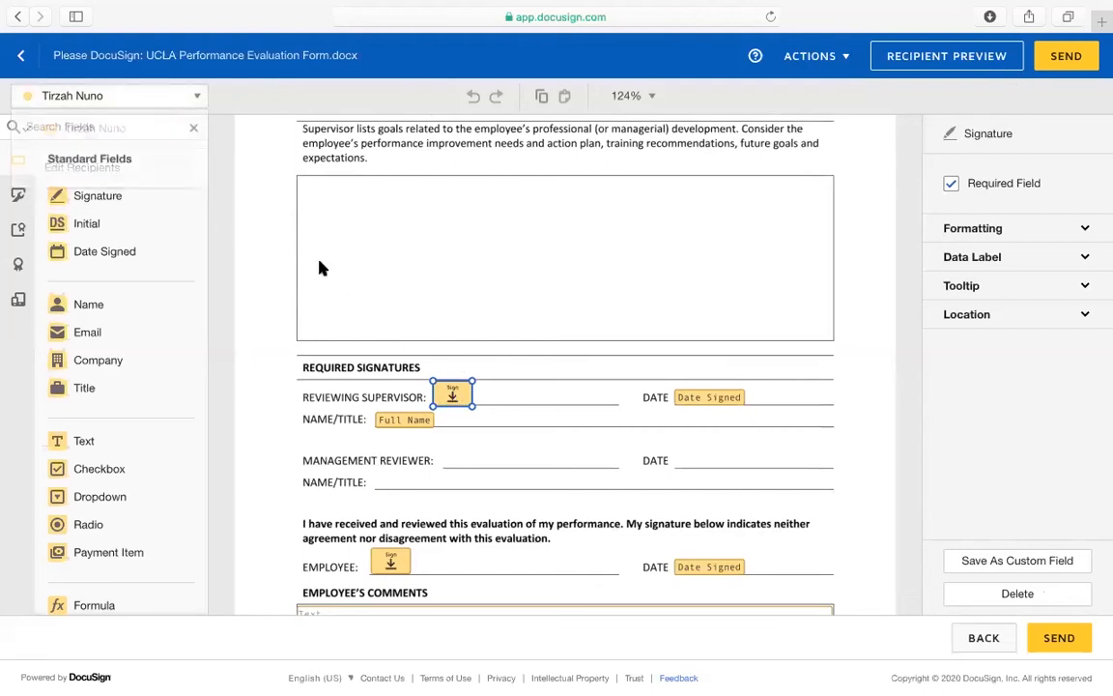
# Delete the employee's signature, Date Signed and Comments fields, then send the envelope
pyautogui.click(387, 562)
pyautogui.press('Delete')
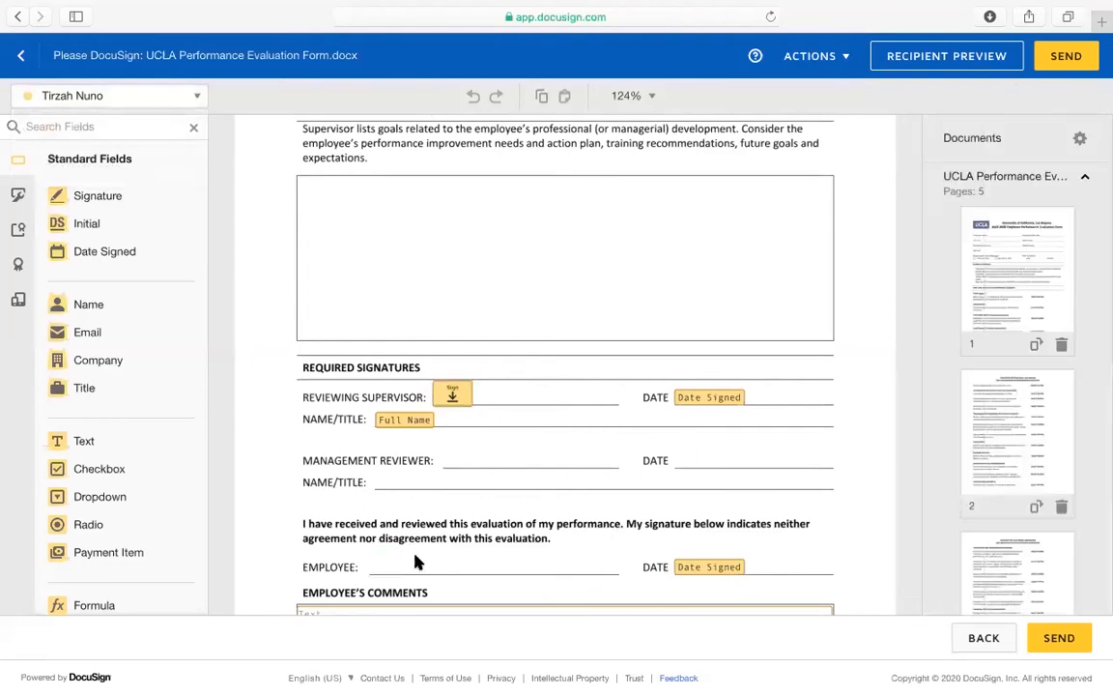
pyautogui.click(698, 567)
pyautogui.press('Delete')
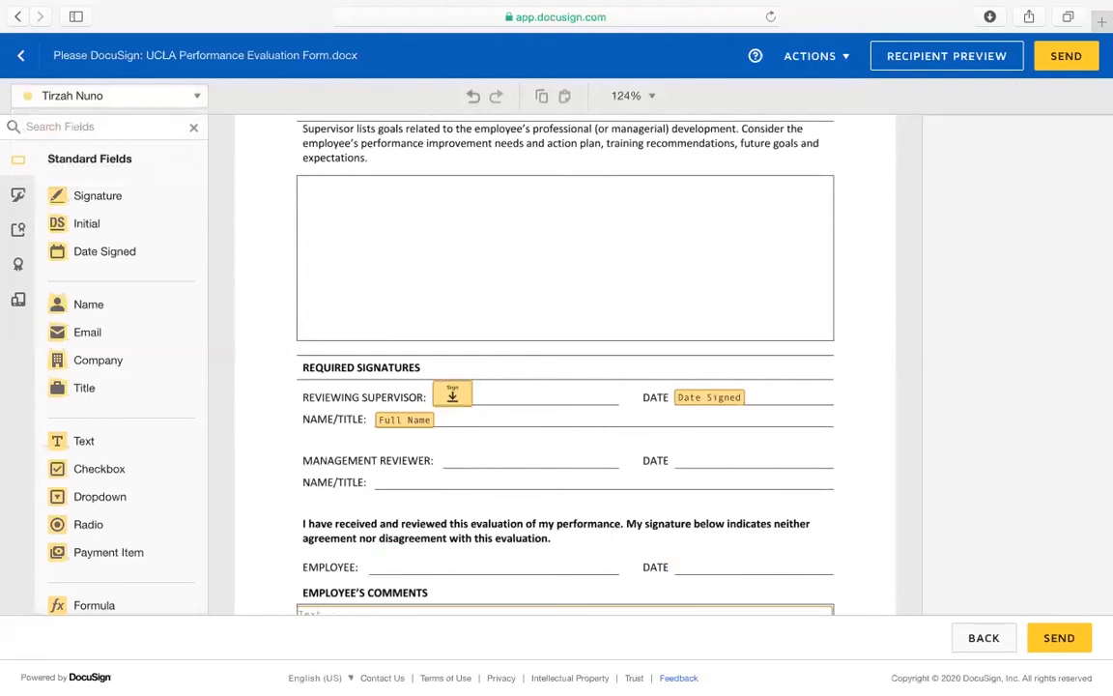
pyautogui.scroll(-3, 685, 551)
pyautogui.click(663, 519)
pyautogui.press('Delete')
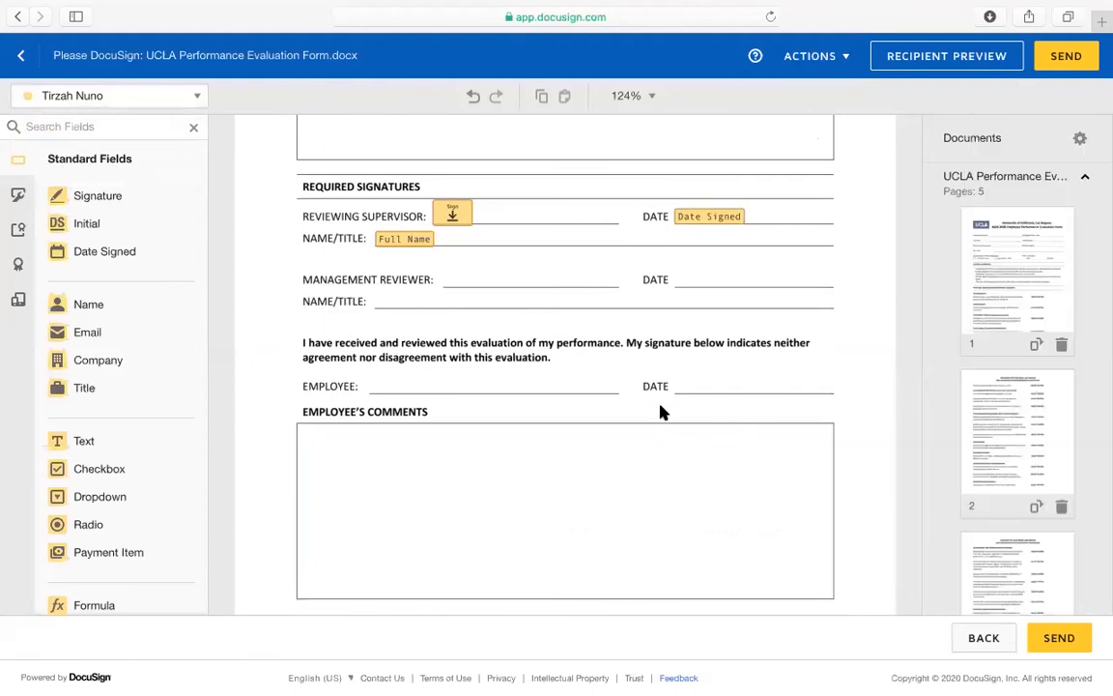
pyautogui.scroll(2, 580, 396)
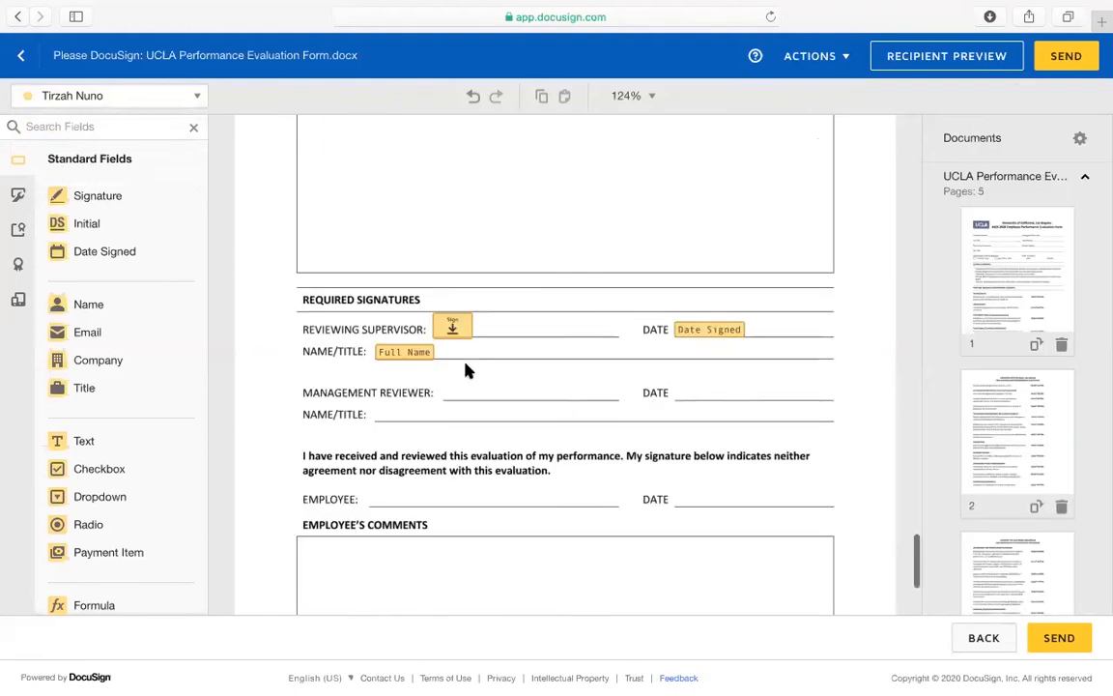
pyautogui.click(1068, 639)
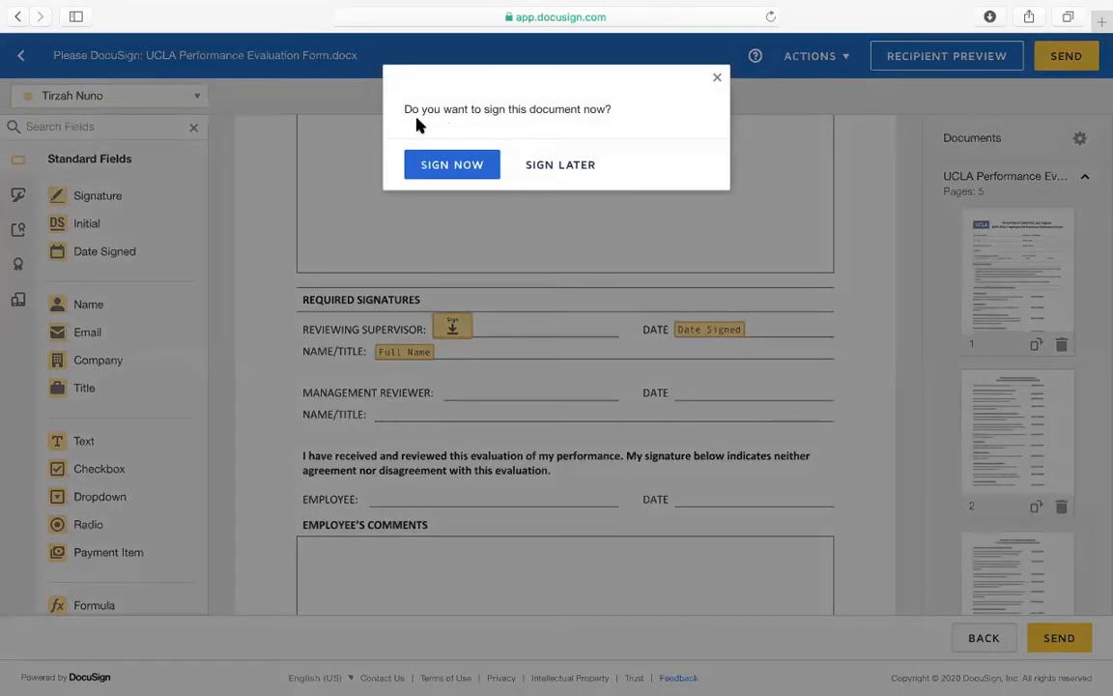
# Choose to sign the document now, refusing the location request, and begin signing
pyautogui.click(443, 166)
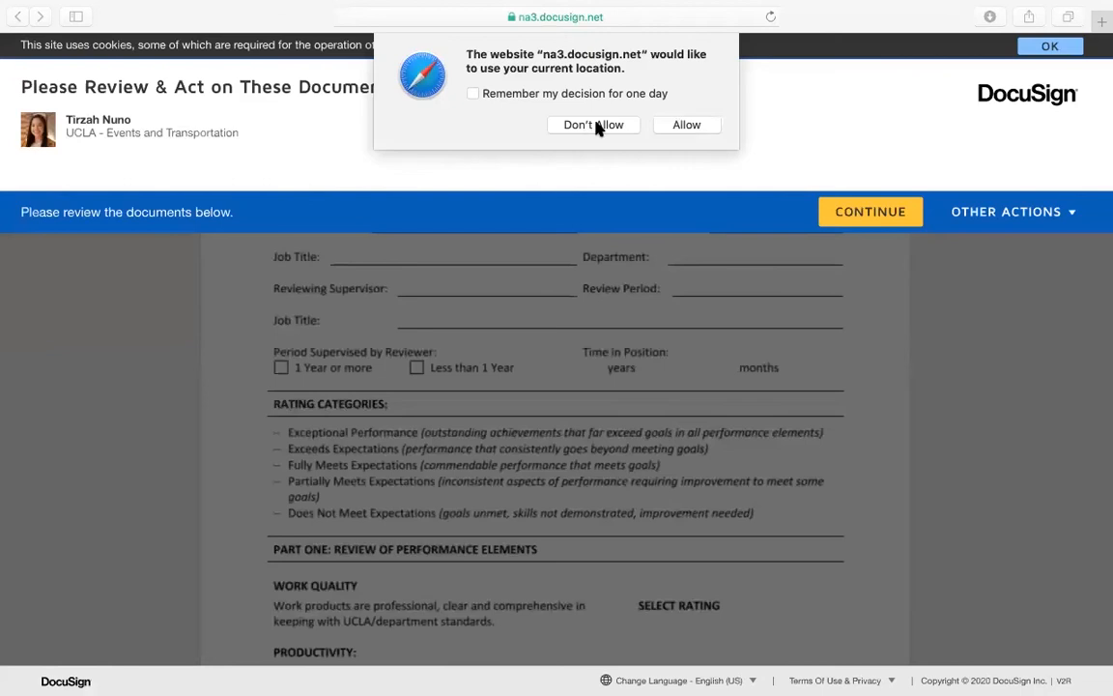
pyautogui.click(598, 128)
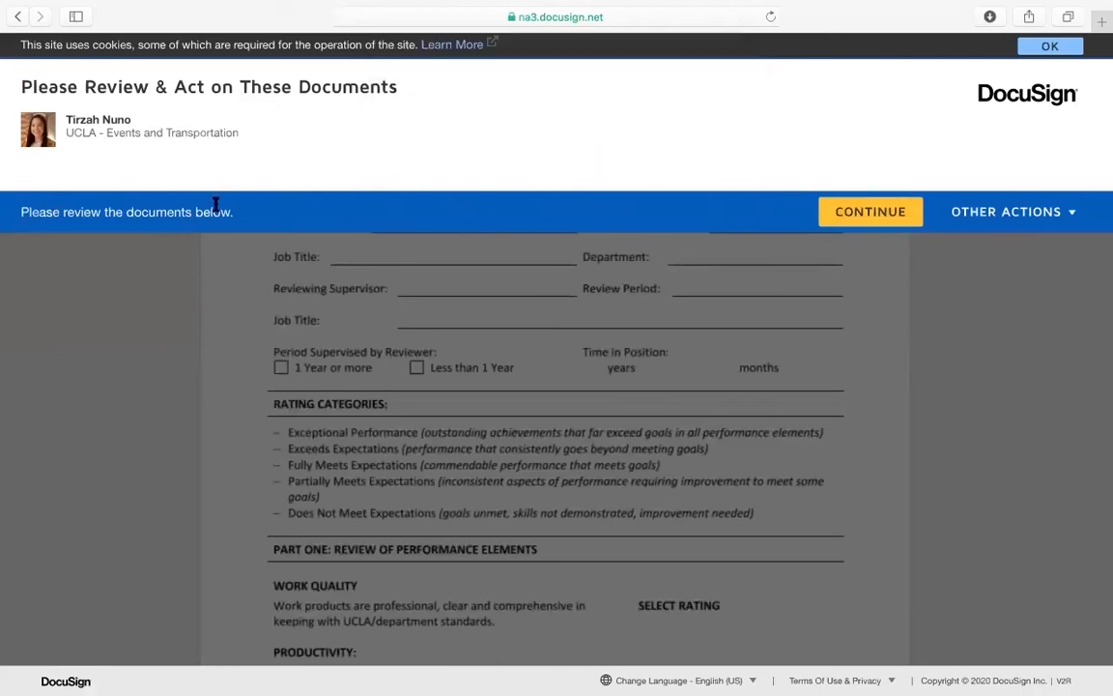
pyautogui.click(874, 216)
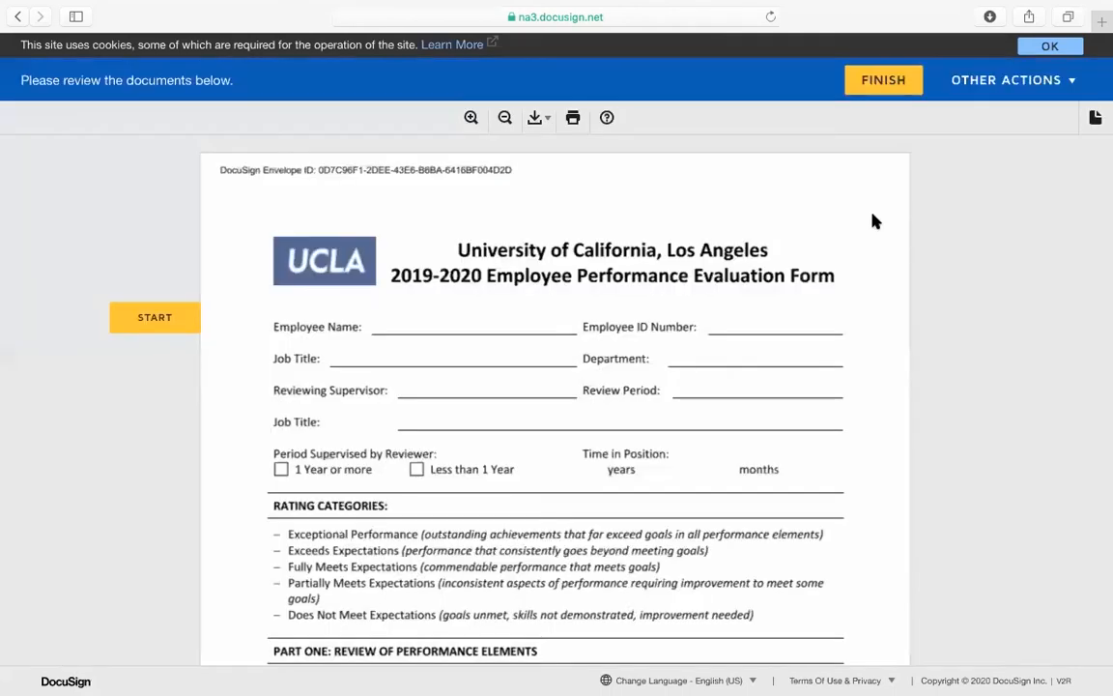
# Mark Part Three's overall rating as Fully Meets Expectations and scroll to the form's end
pyautogui.scroll(-1, 566, 397)
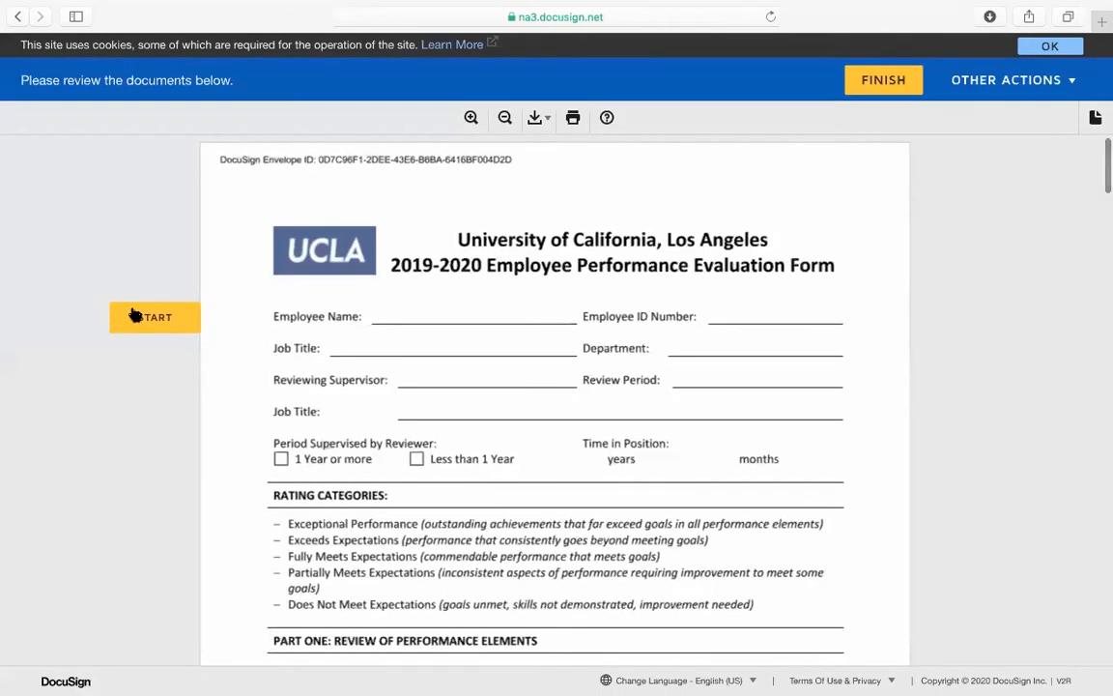
pyautogui.scroll(-5, 515, 385)
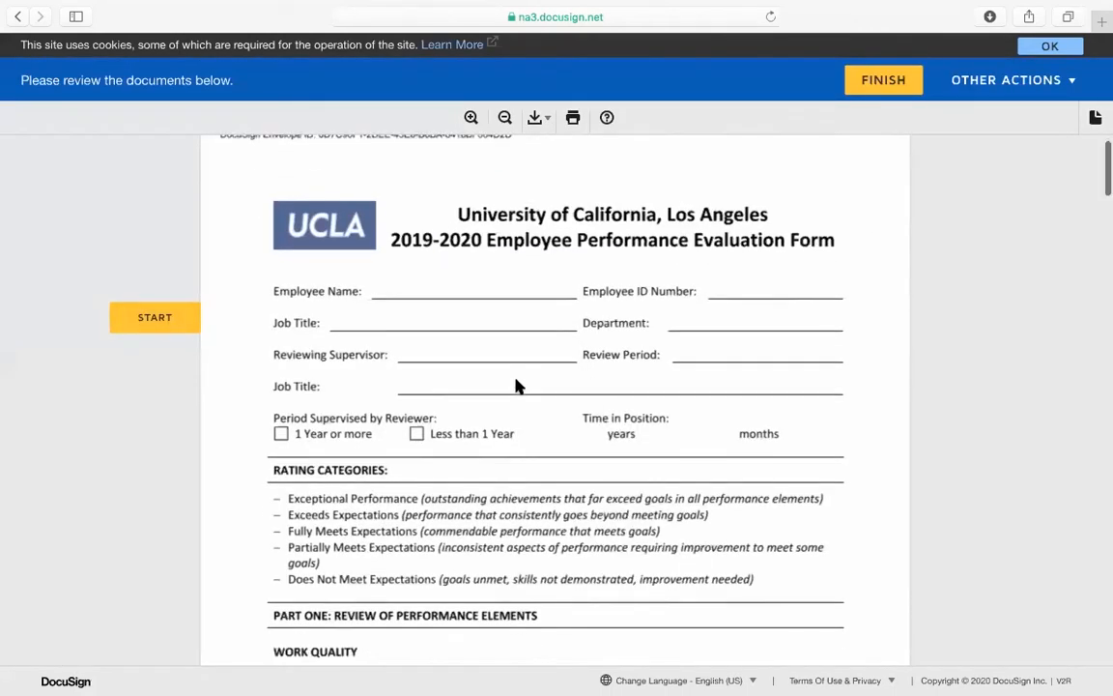
pyautogui.scroll(-10, 543, 242)
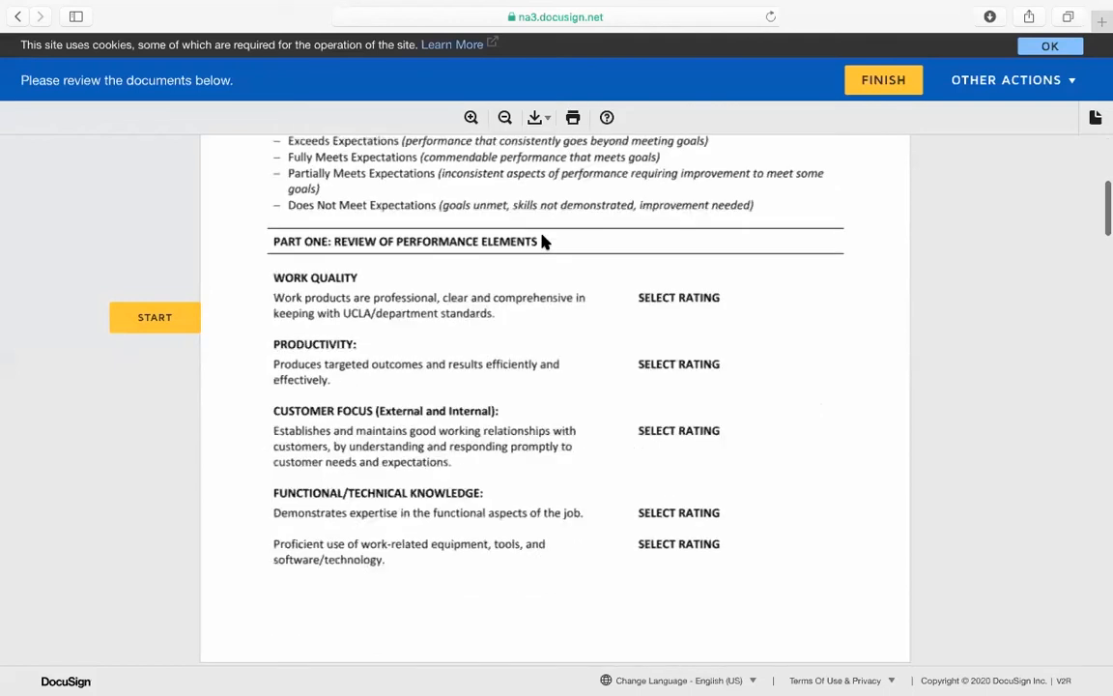
pyautogui.scroll(-15, 547, 228)
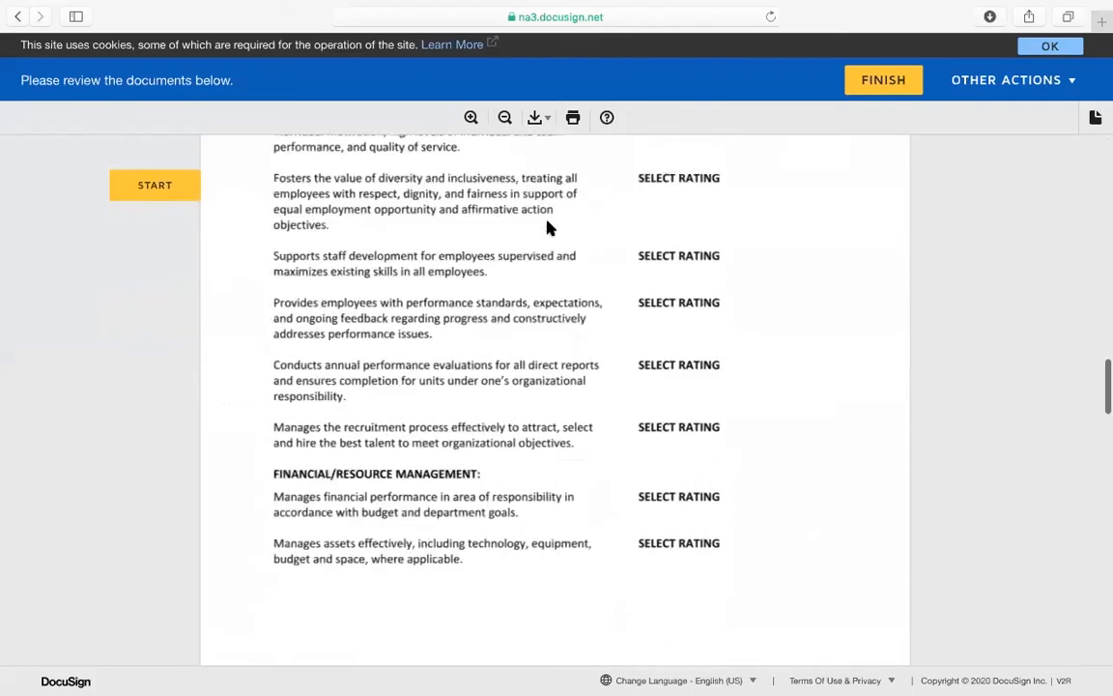
pyautogui.scroll(-3, 547, 228)
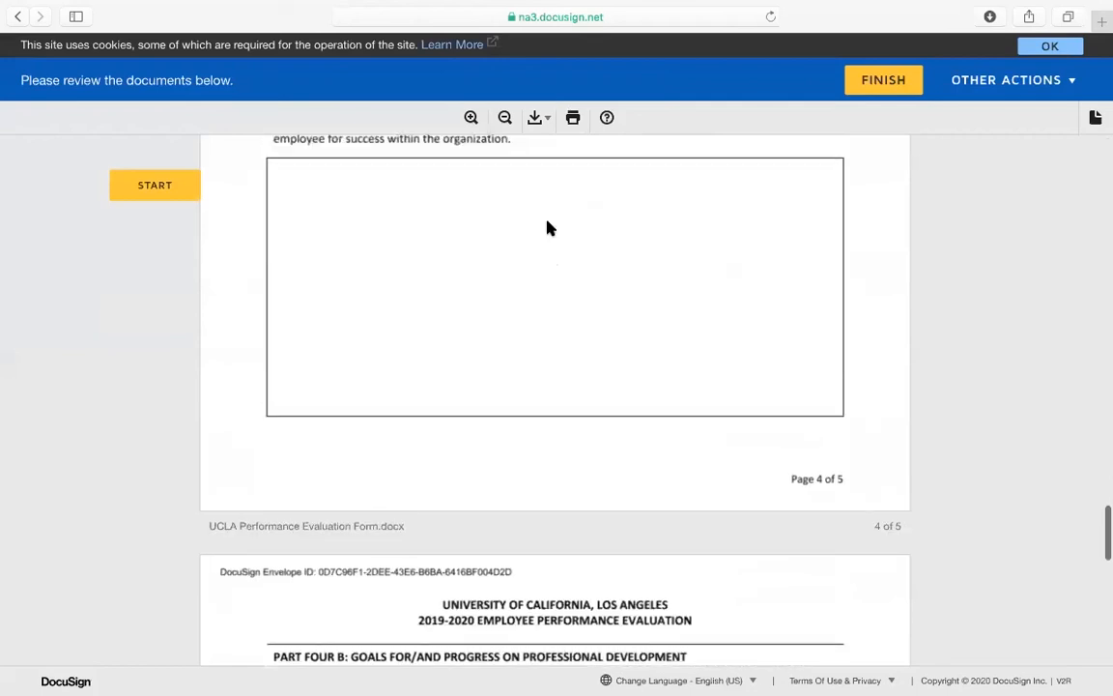
pyautogui.scroll(3, 547, 228)
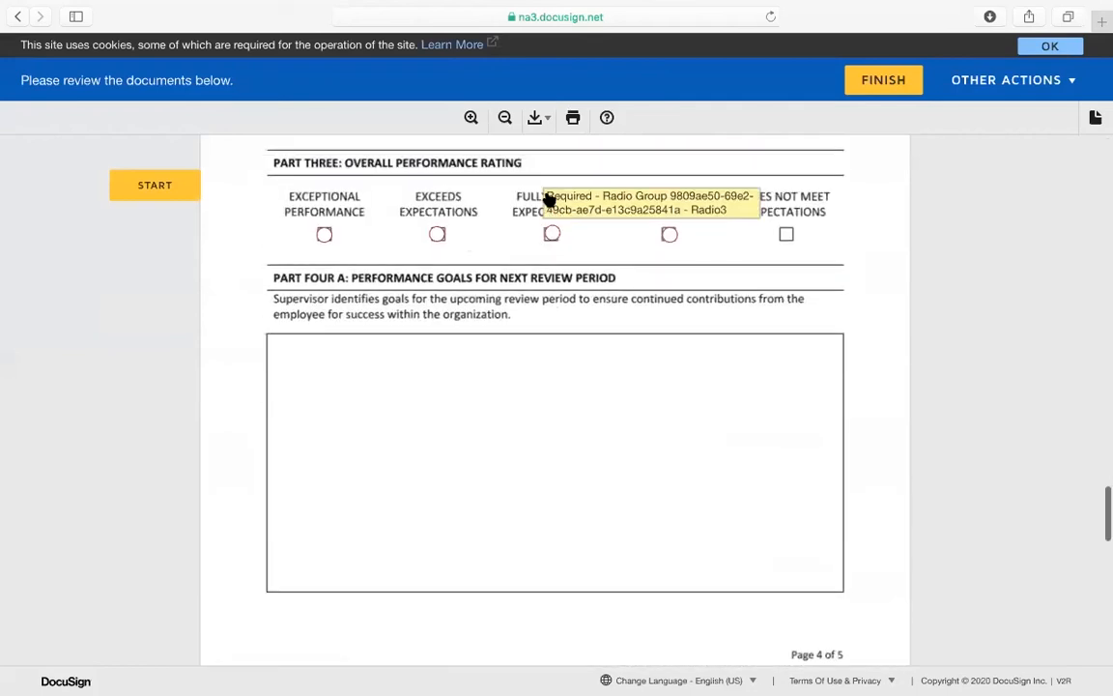
pyautogui.click(437, 235)
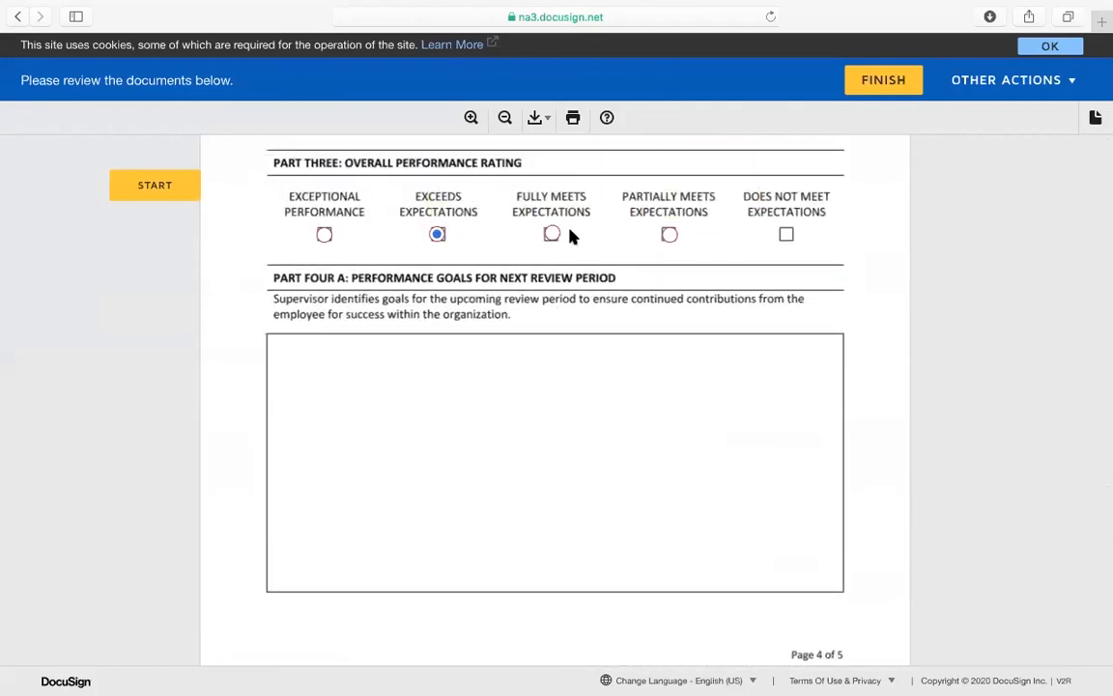
pyautogui.click(323, 234)
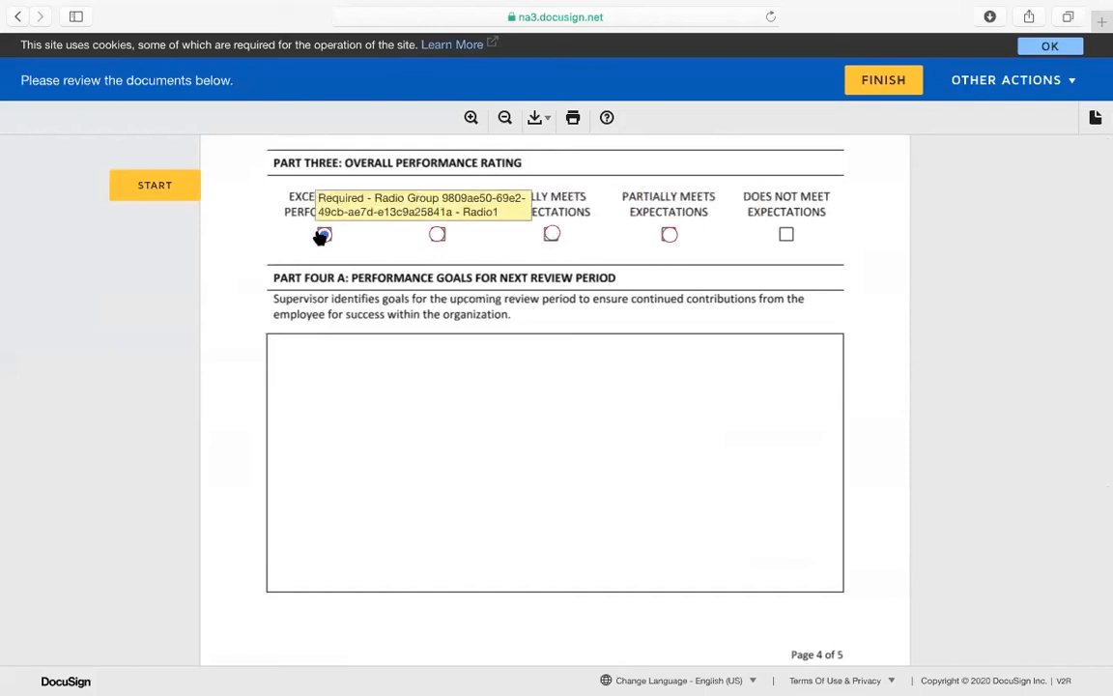
pyautogui.click(437, 235)
pyautogui.click(552, 234)
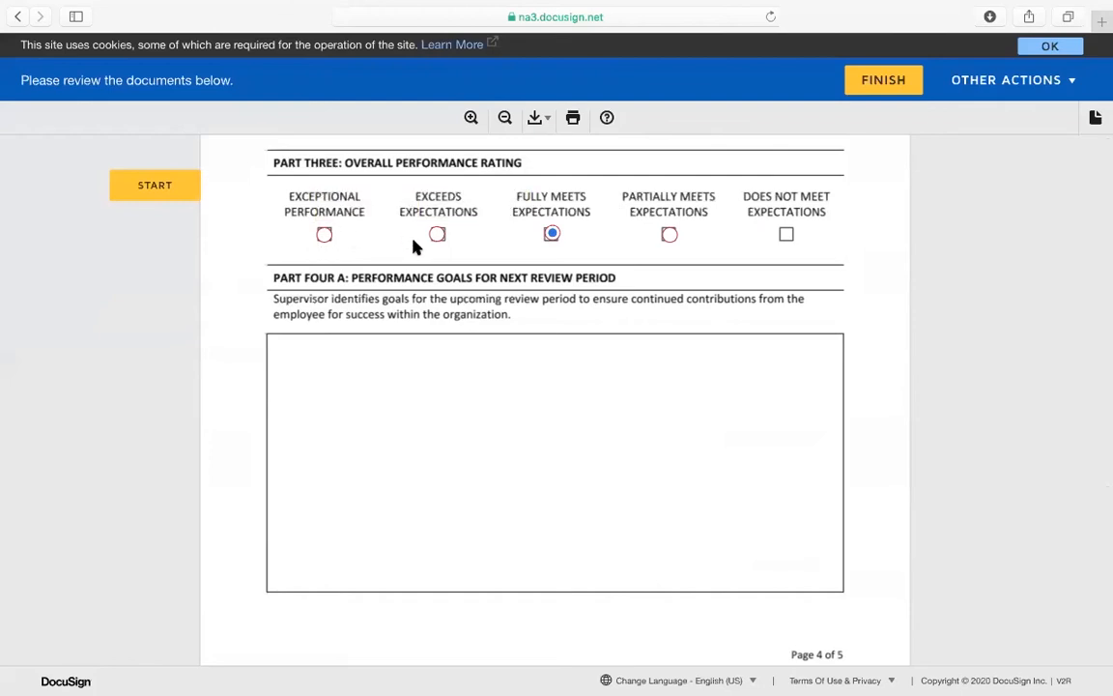
pyautogui.scroll(-10, 568, 241)
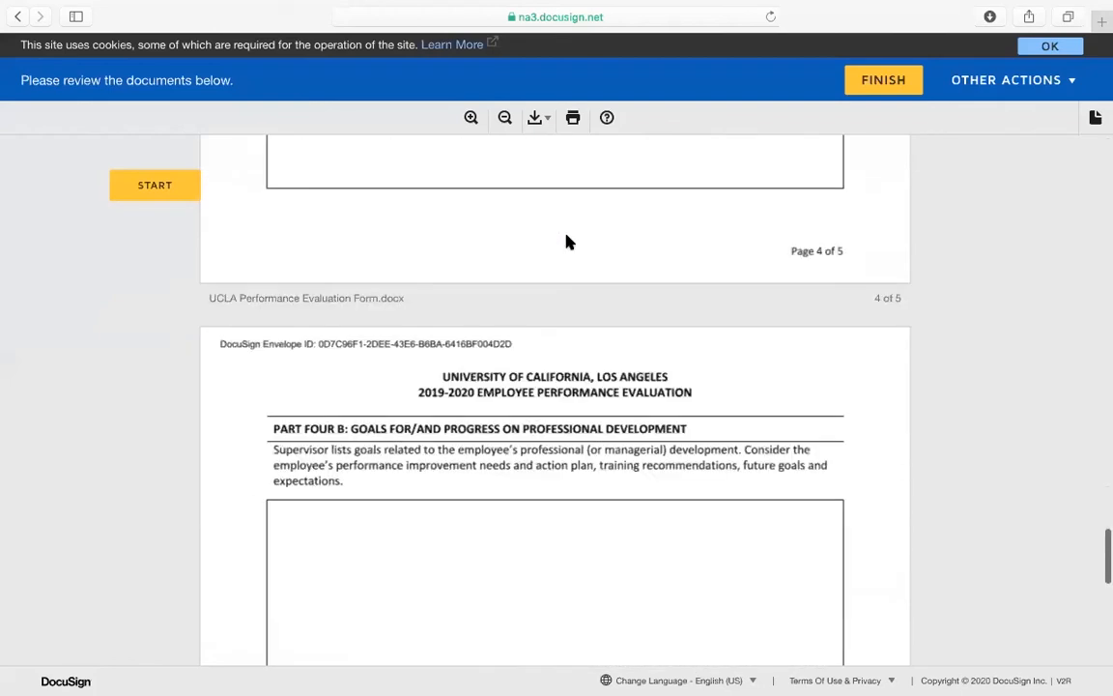
pyautogui.scroll(-2, 569, 242)
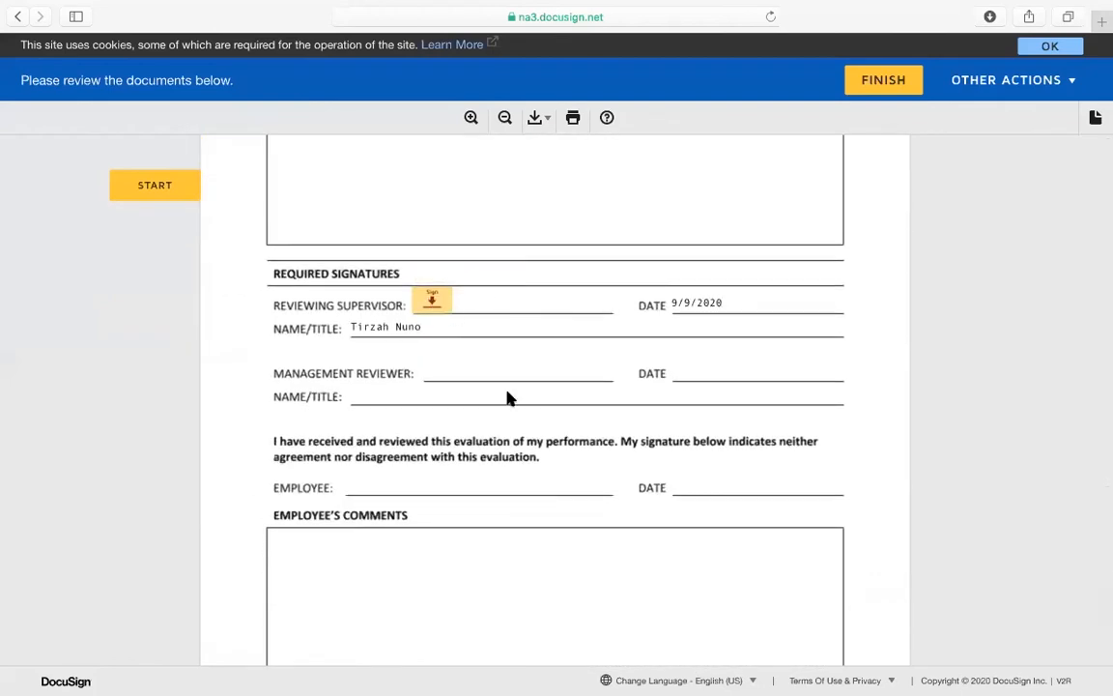
pyautogui.scroll(-5, 530, 435)
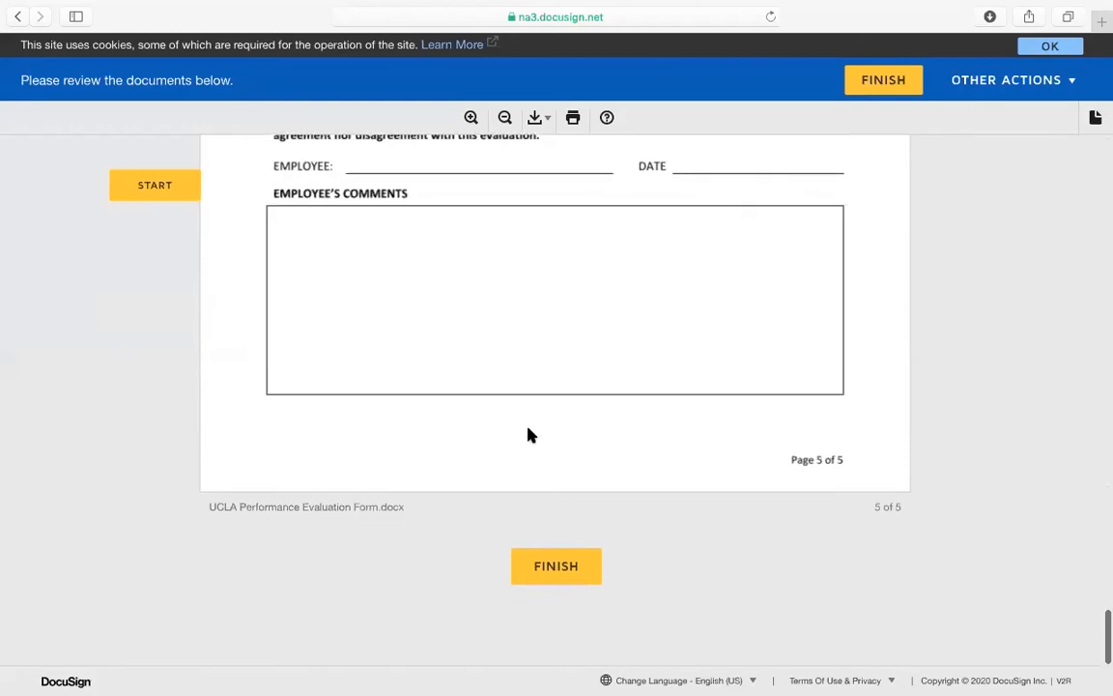
# Adopt the signature on the reviewing supervisor line, finish, and decline signing another document
pyautogui.click(556, 570)
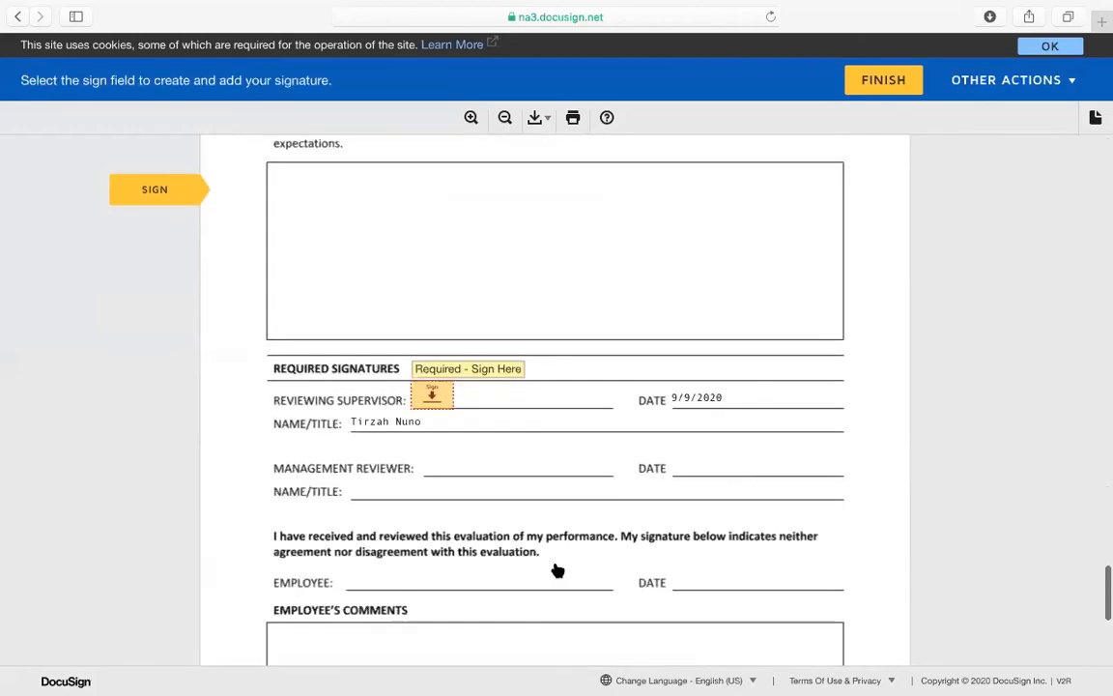
pyautogui.click(432, 396)
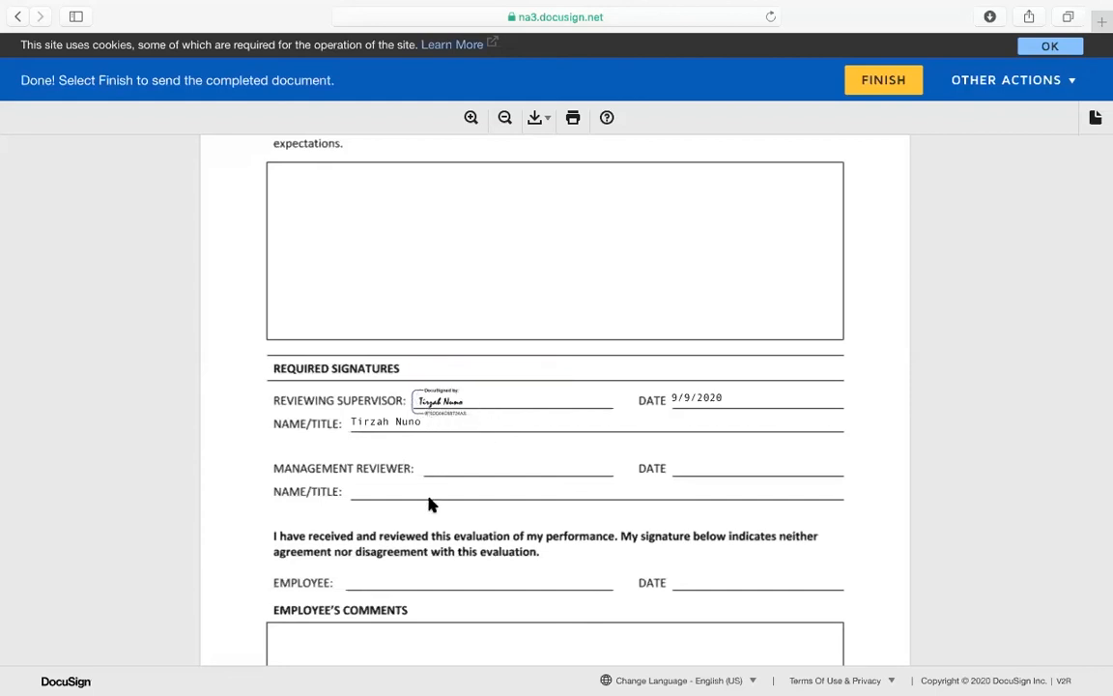
pyautogui.scroll(-5, 428, 505)
pyautogui.click(576, 572)
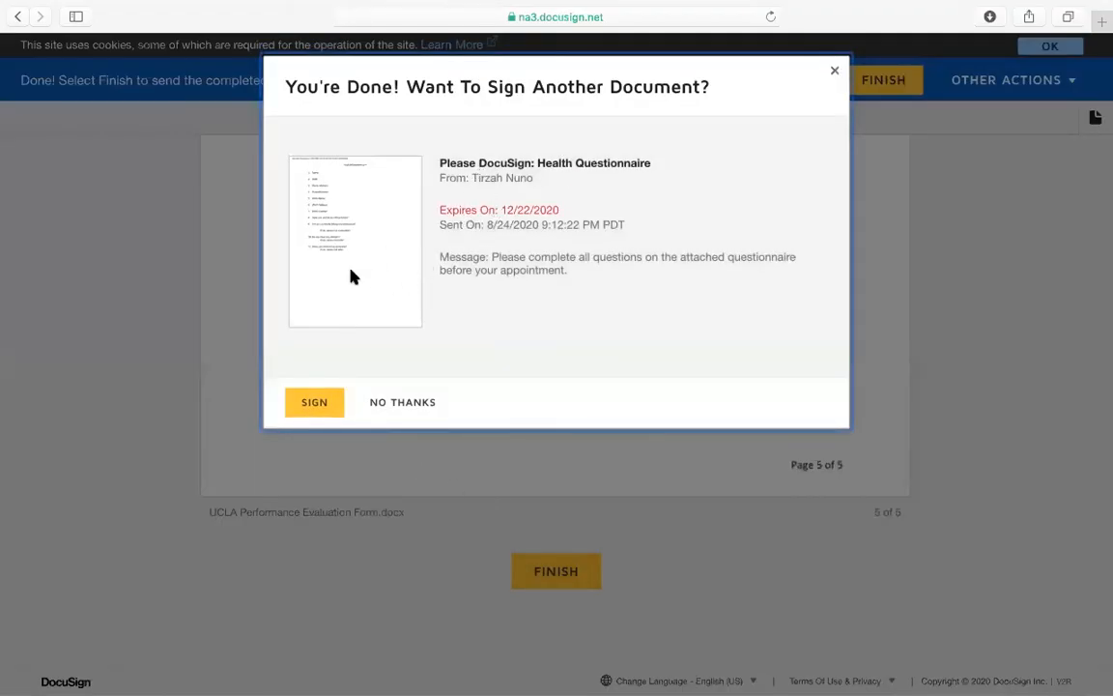
pyautogui.click(405, 405)
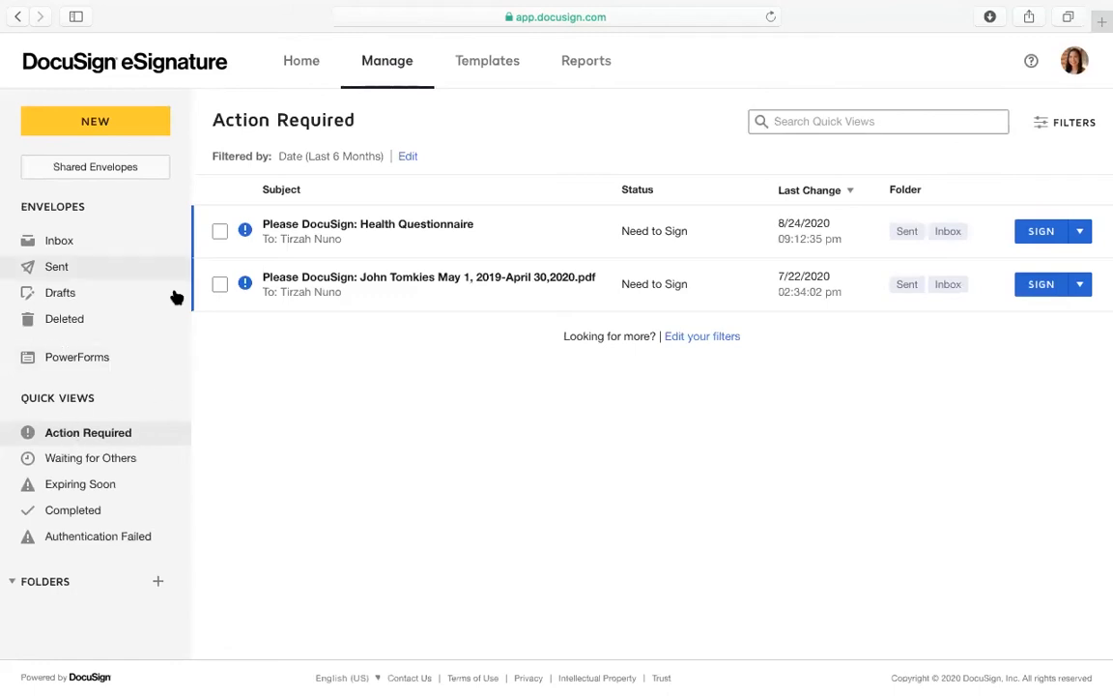
# Open the completed UCLA Performance Evaluation Form envelope from the Inbox
pyautogui.click(77, 249)
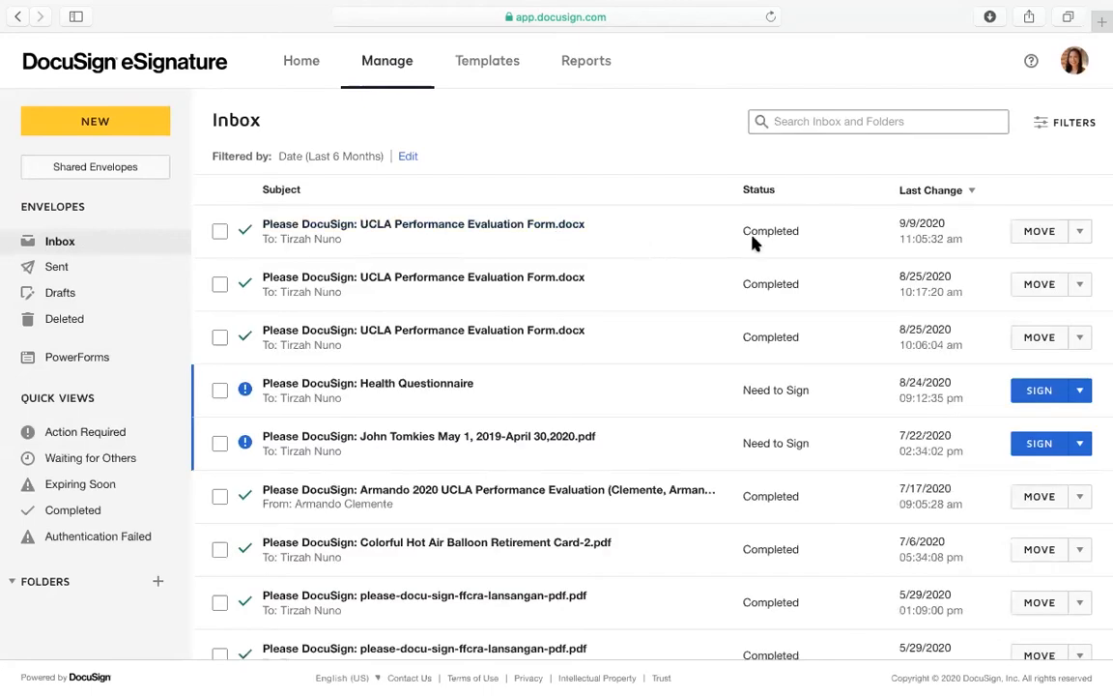
pyautogui.click(570, 234)
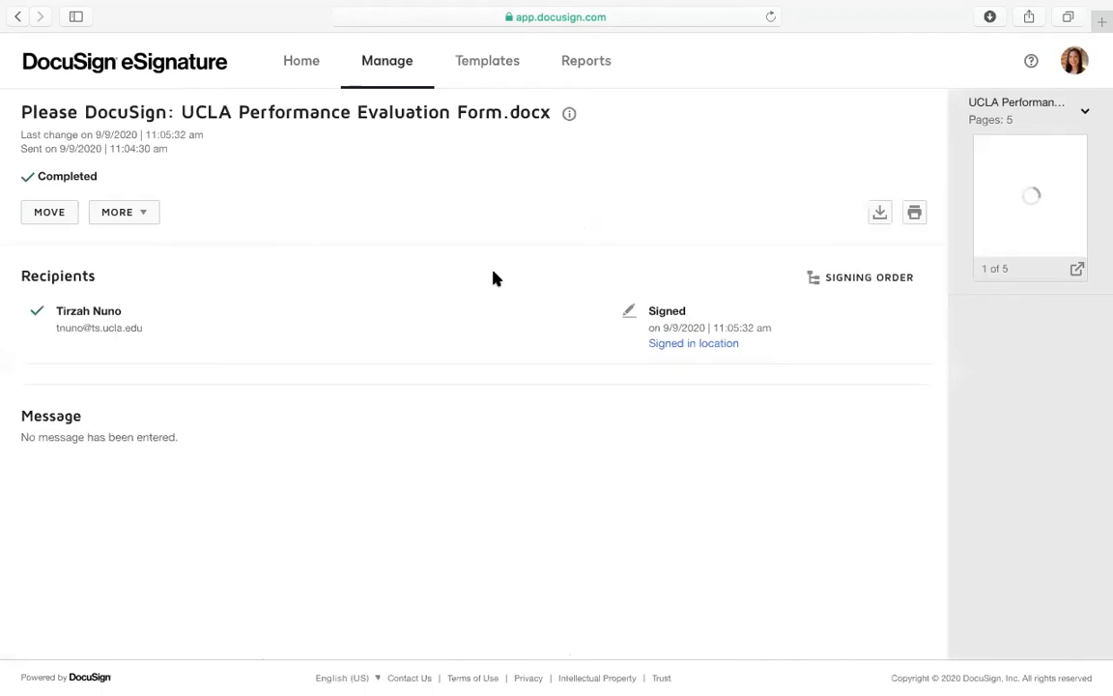
pyautogui.moveTo(647, 334); pyautogui.dragTo(783, 336)
pyautogui.click(782, 336)
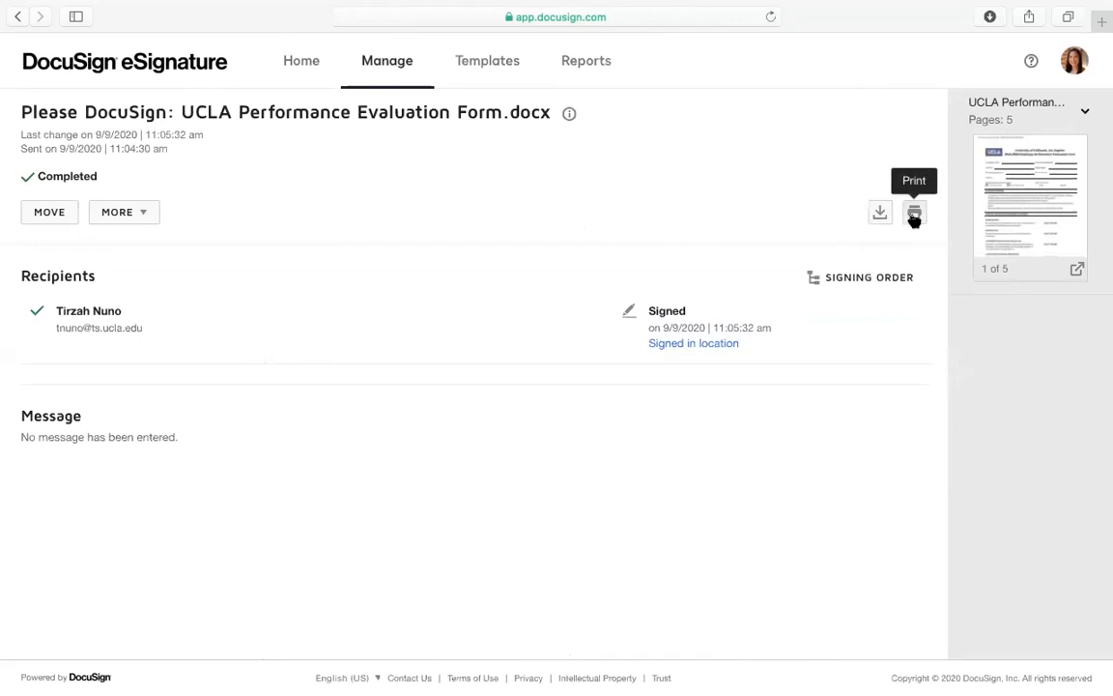
# Download the envelope as one combined PDF and open it from the browser downloads
pyautogui.click(880, 215)
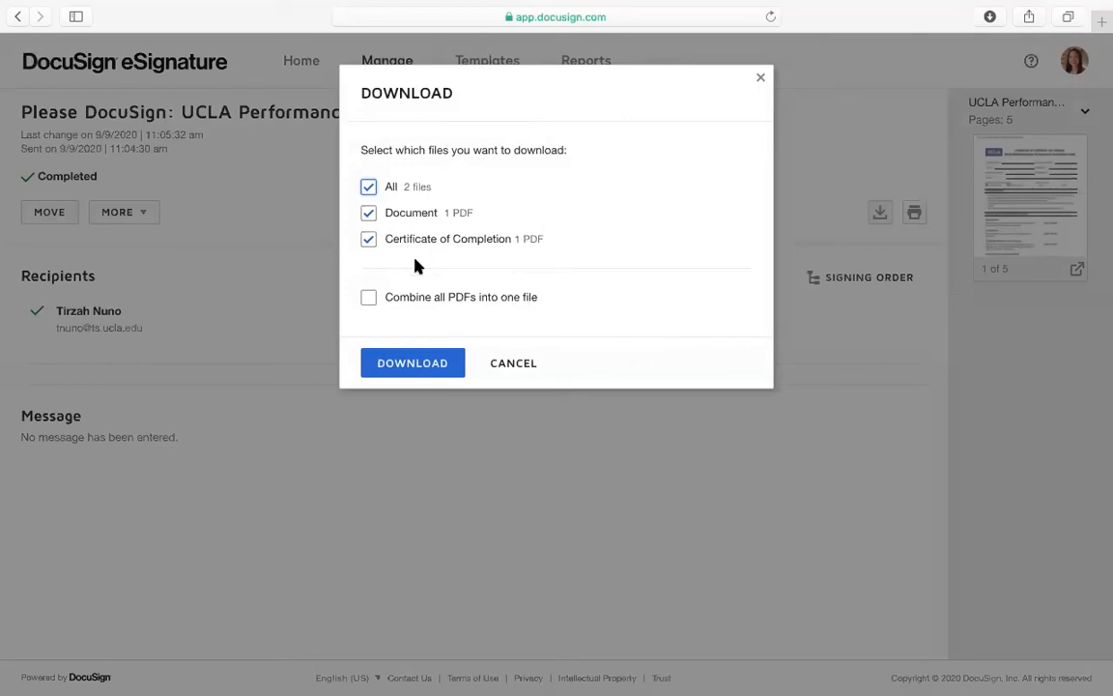
pyautogui.click(370, 299)
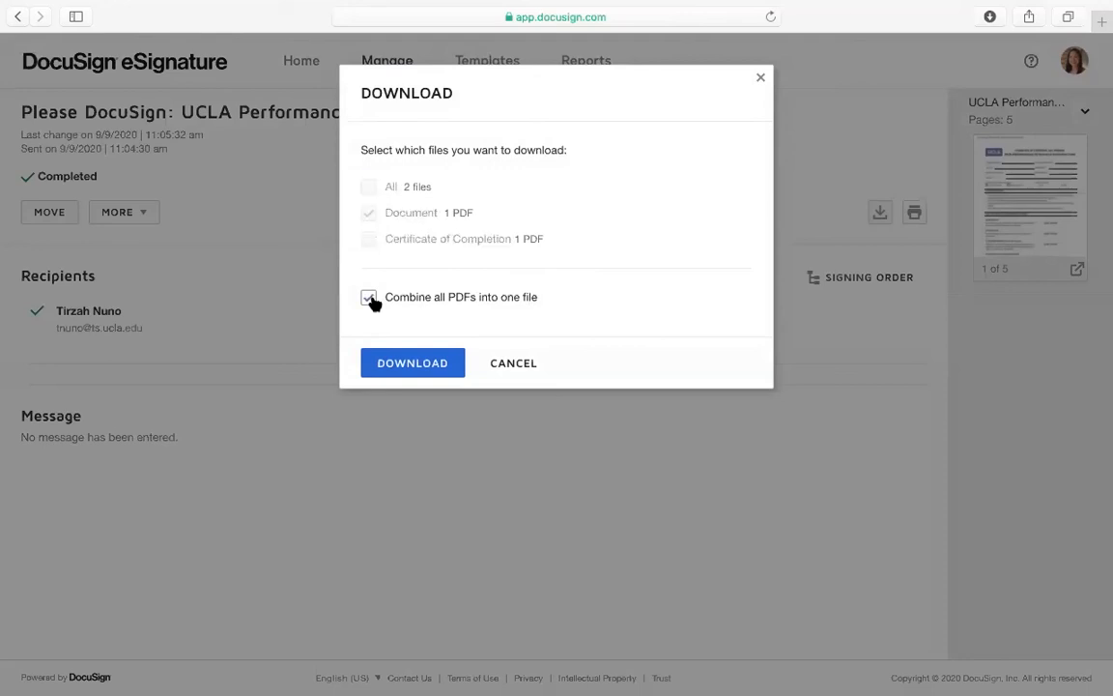
pyautogui.click(437, 373)
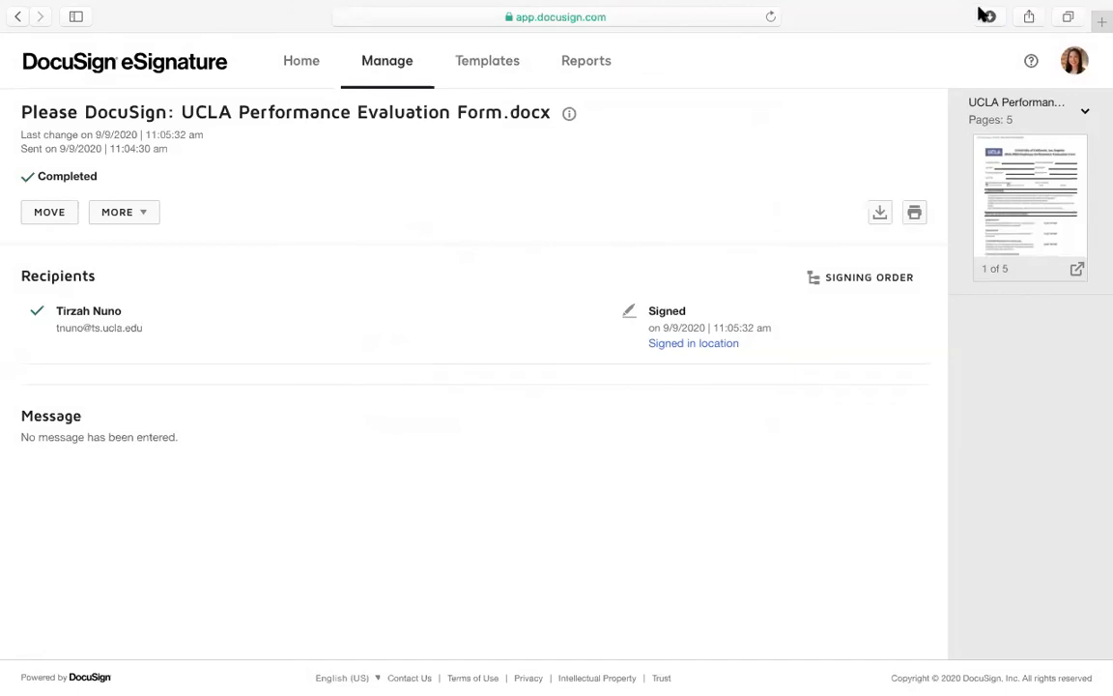
pyautogui.click(987, 17)
pyautogui.doubleClick(828, 97)
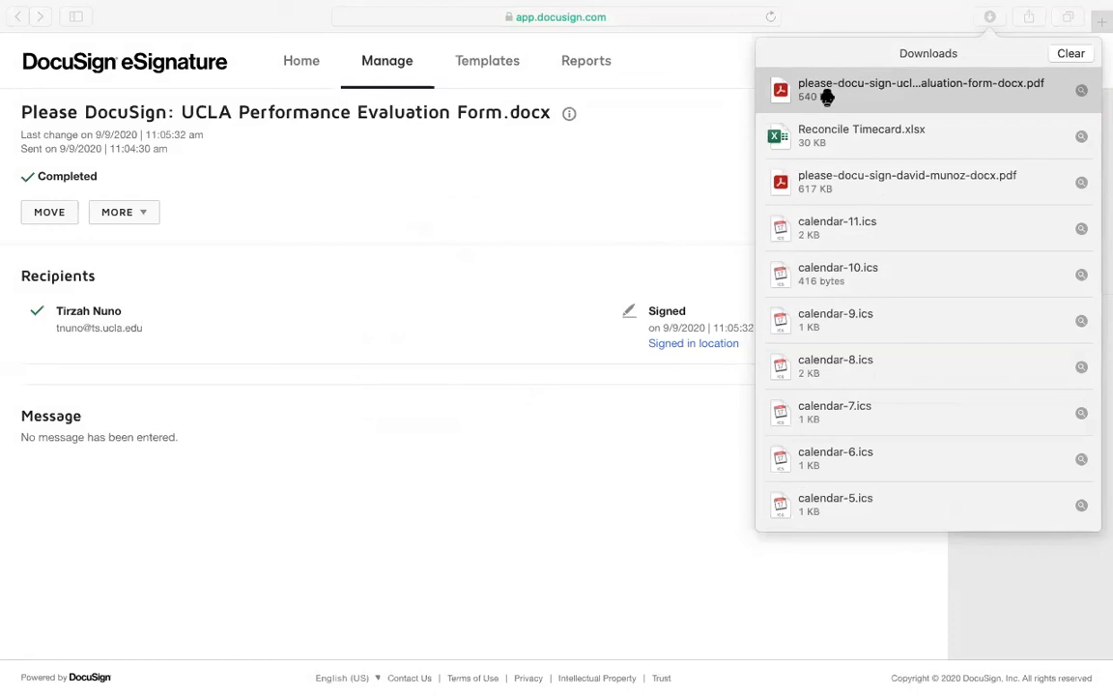
# Check the valid-signature banner and every page of the PDF, then return to DocuSign home
pyautogui.click(827, 96)
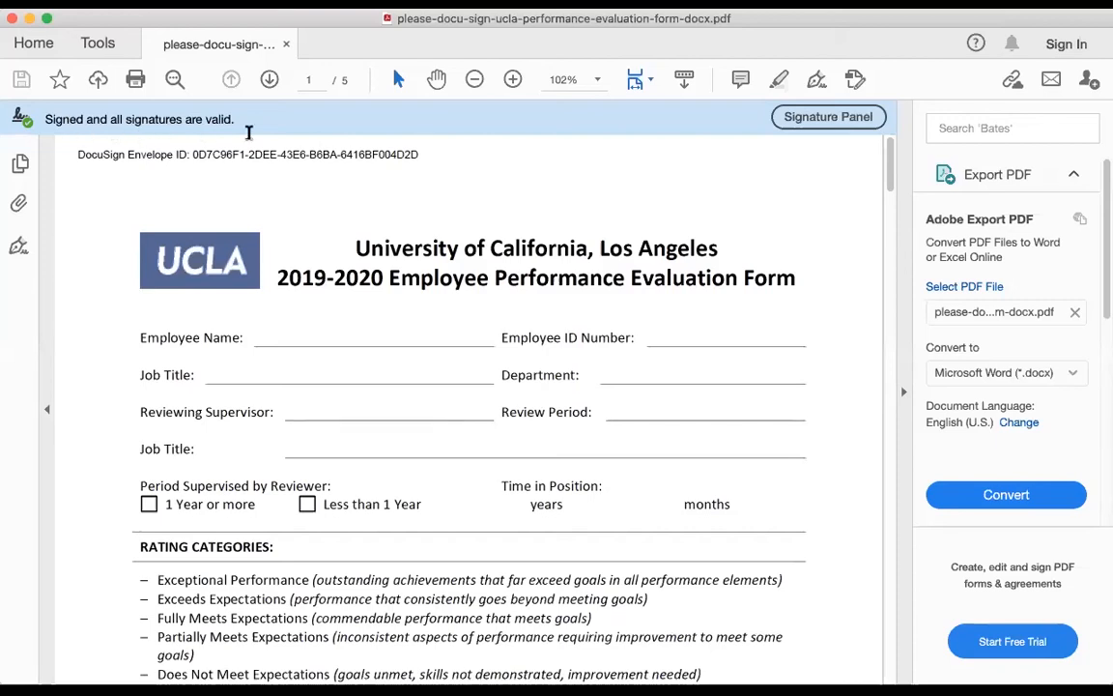
pyautogui.moveTo(77, 155); pyautogui.dragTo(404, 170)
pyautogui.click(634, 248)
pyautogui.scroll(-20, 614, 367)
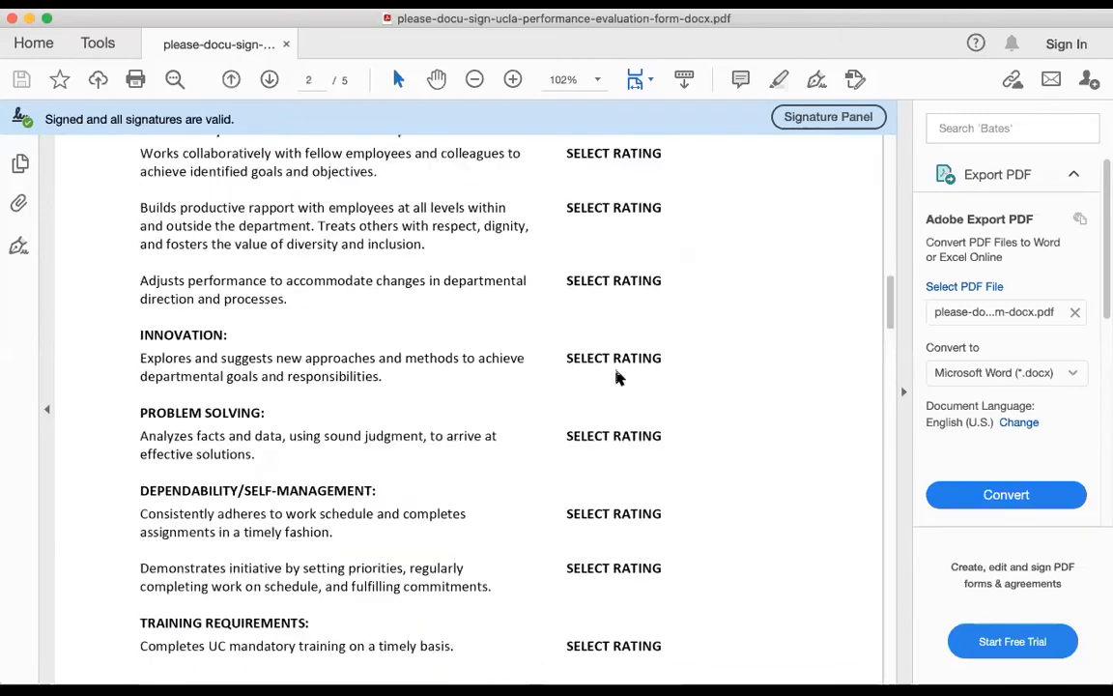
pyautogui.scroll(-20, 615, 369)
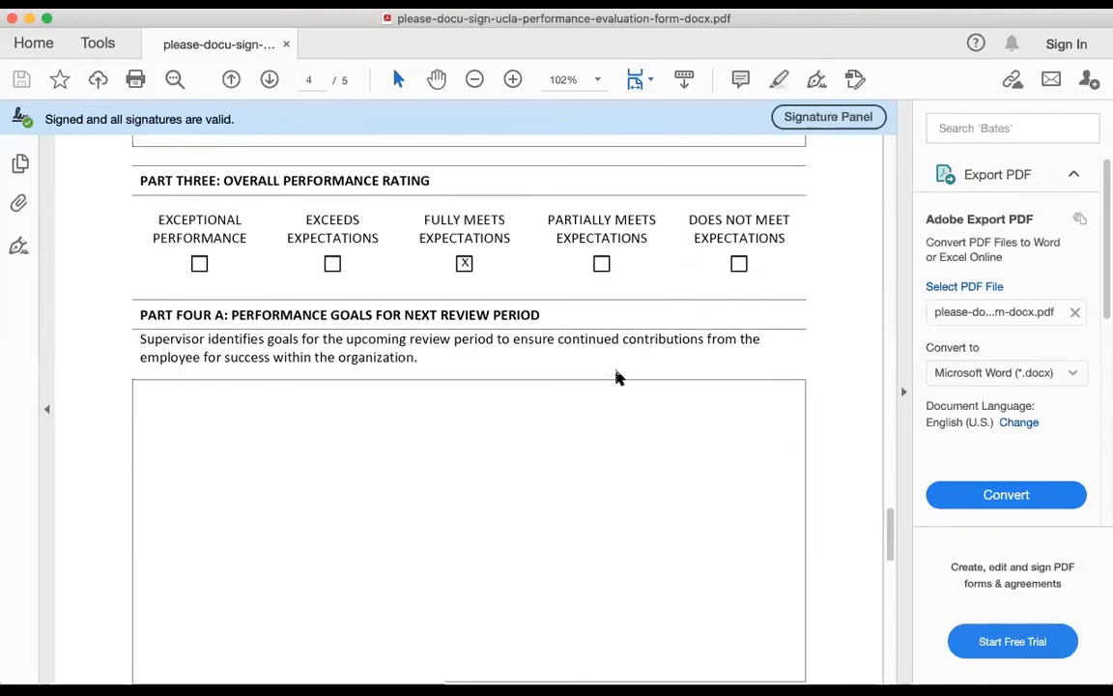
pyautogui.scroll(-10, 571, 467)
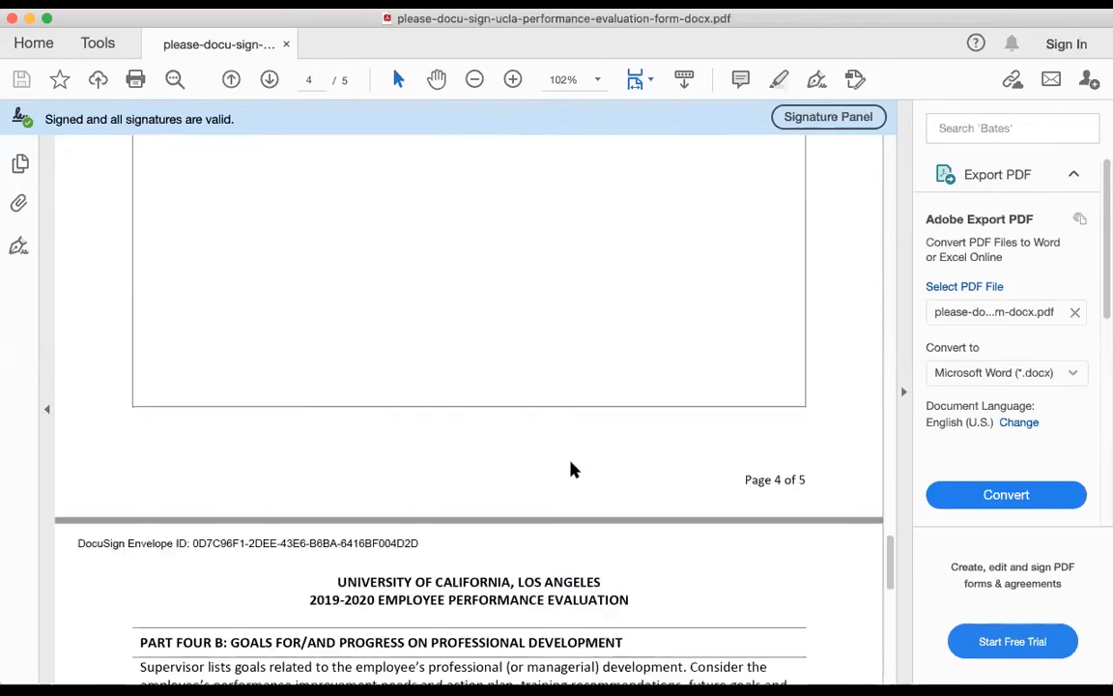
pyautogui.scroll(-8, 570, 469)
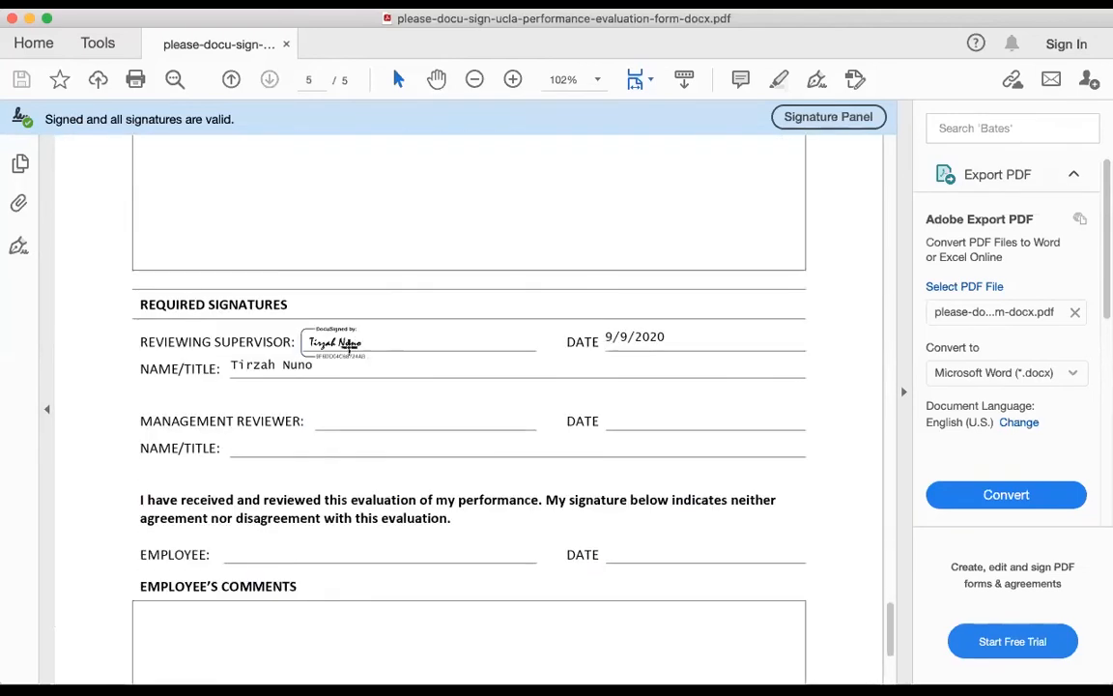
pyautogui.scroll(-5, 335, 560)
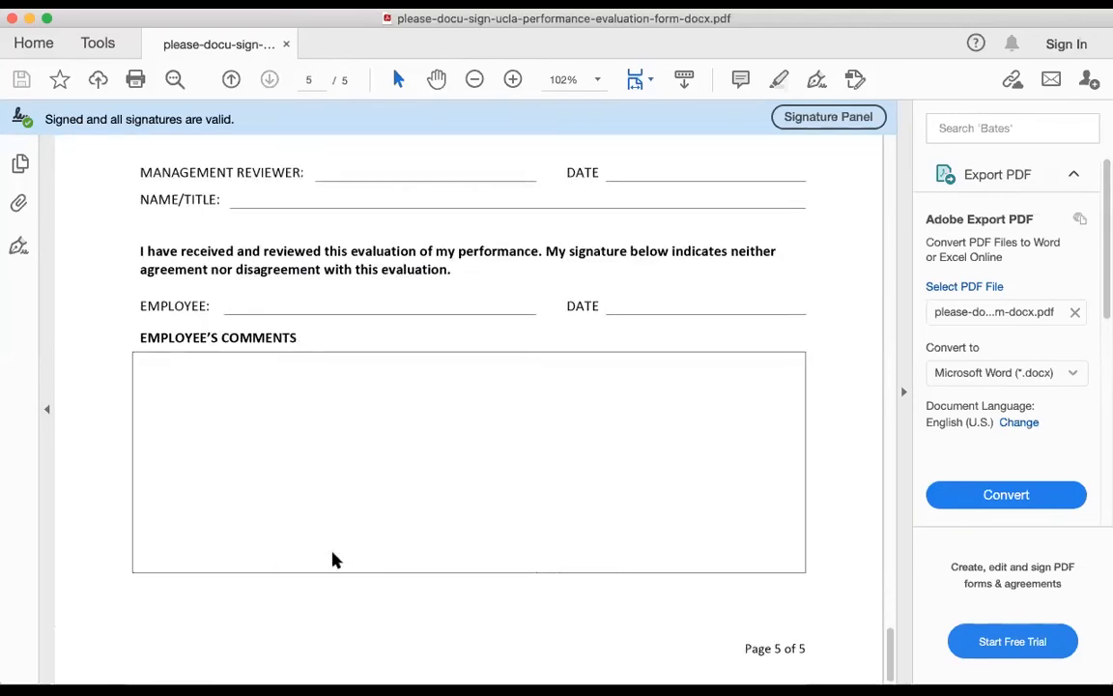
pyautogui.scroll(20, 464, 338)
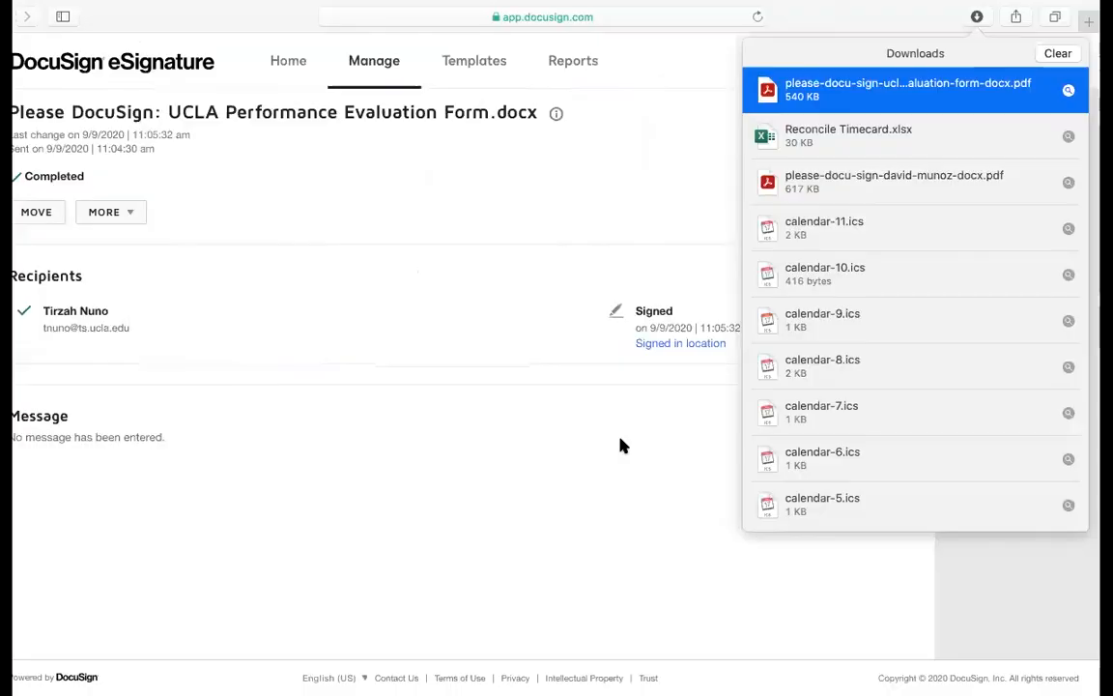
pyautogui.click(144, 69)
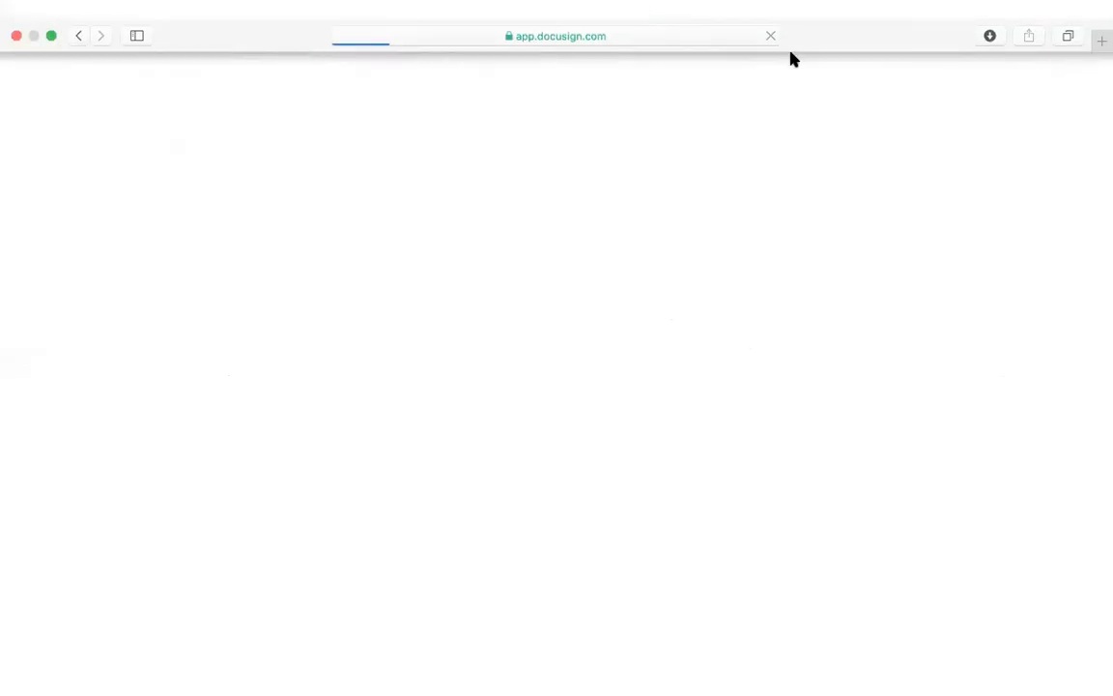
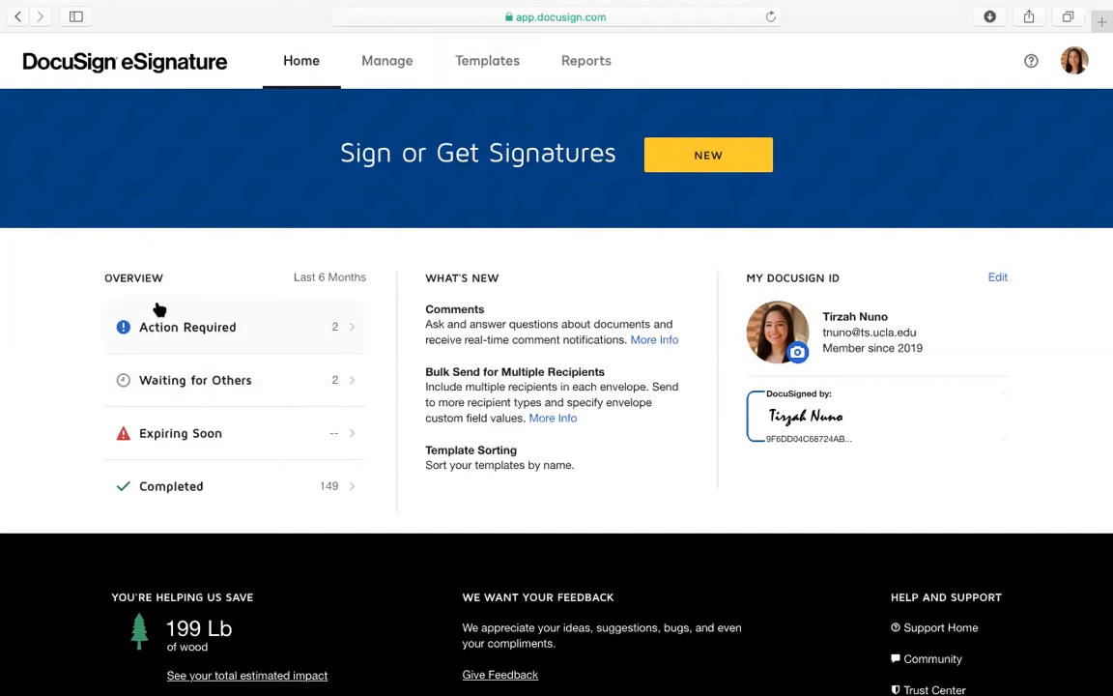
# Open Example Template from My Templates and highlight its Signer #1 role label
pyautogui.click(508, 67)
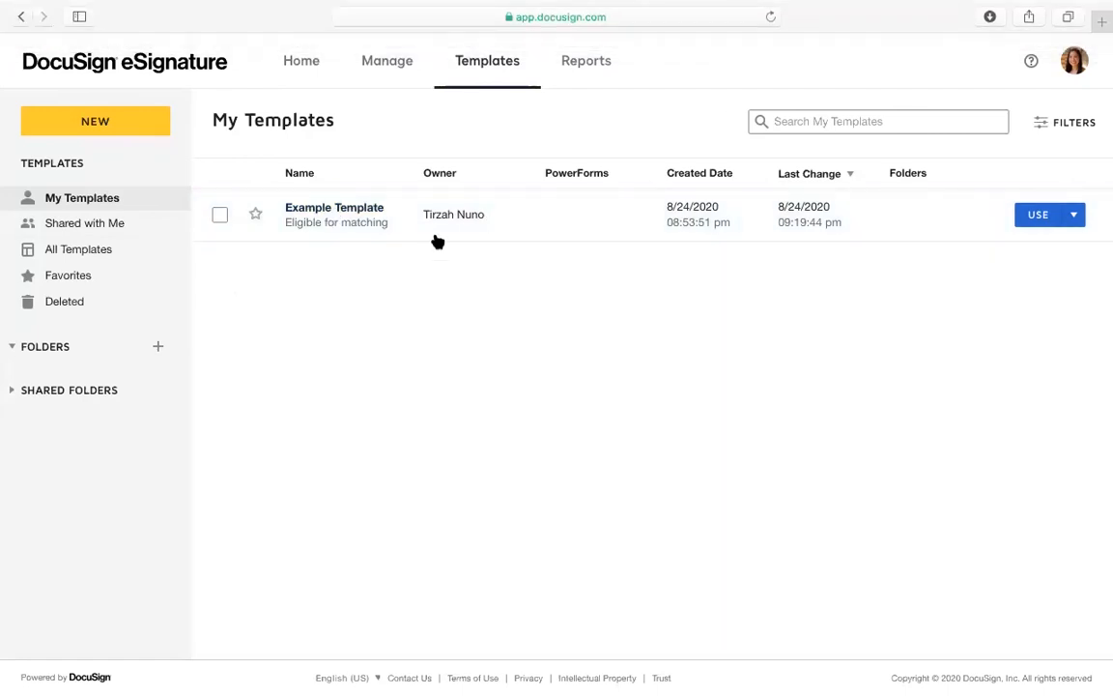
pyautogui.click(355, 217)
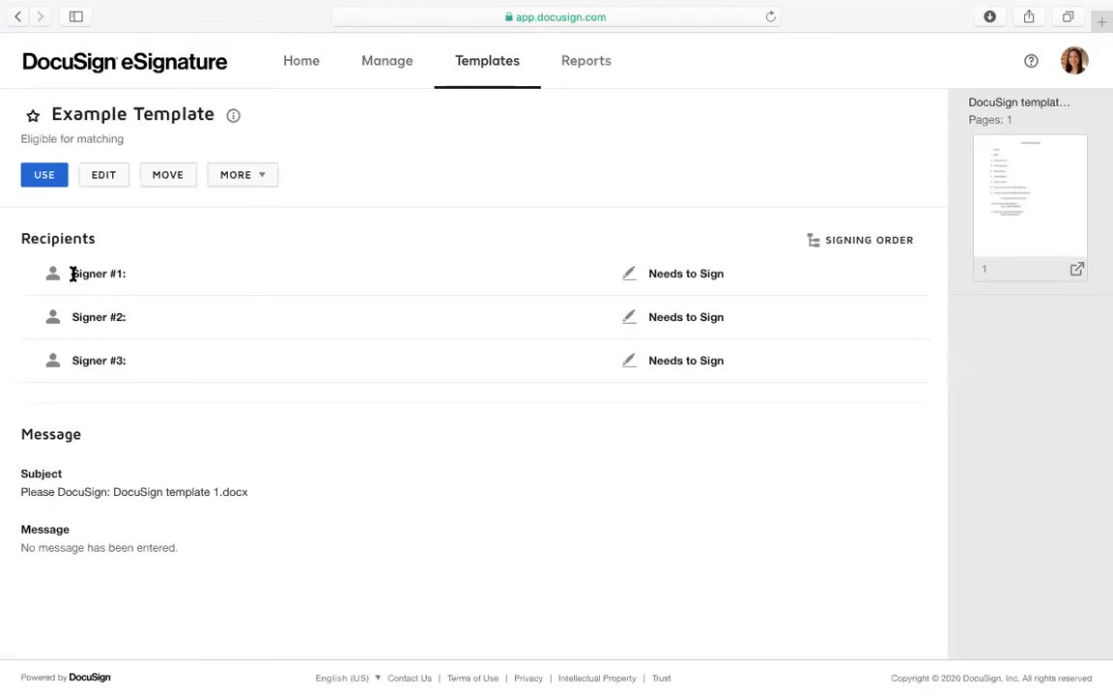
pyautogui.moveTo(72, 274); pyautogui.dragTo(150, 276)
pyautogui.click(95, 179)
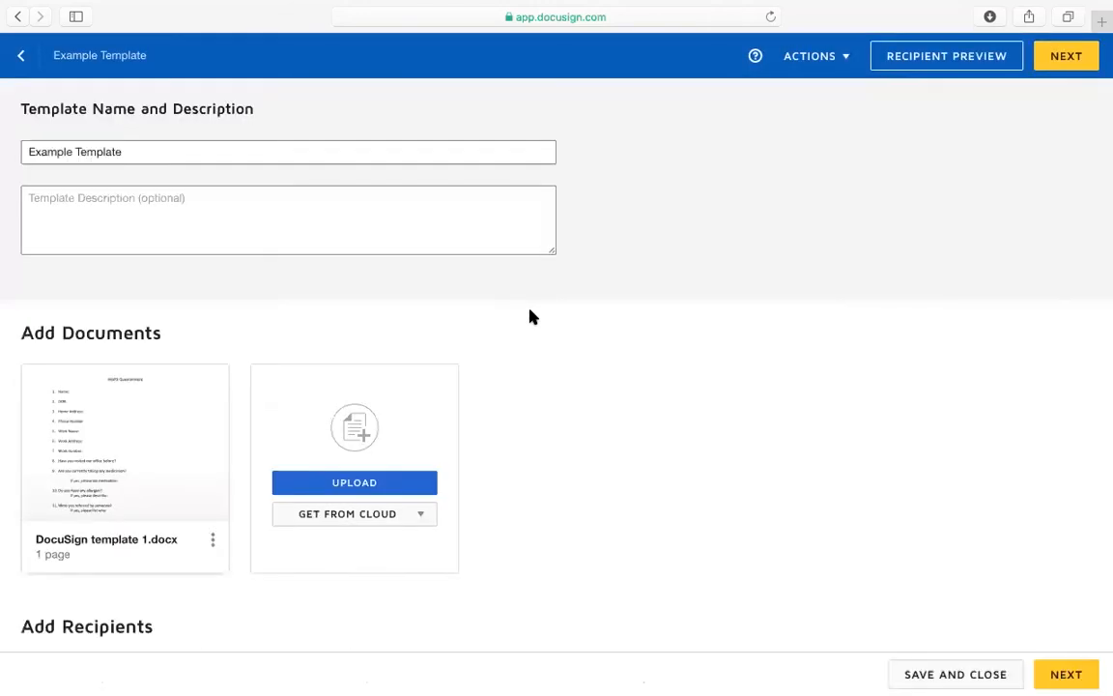
pyautogui.click(134, 446)
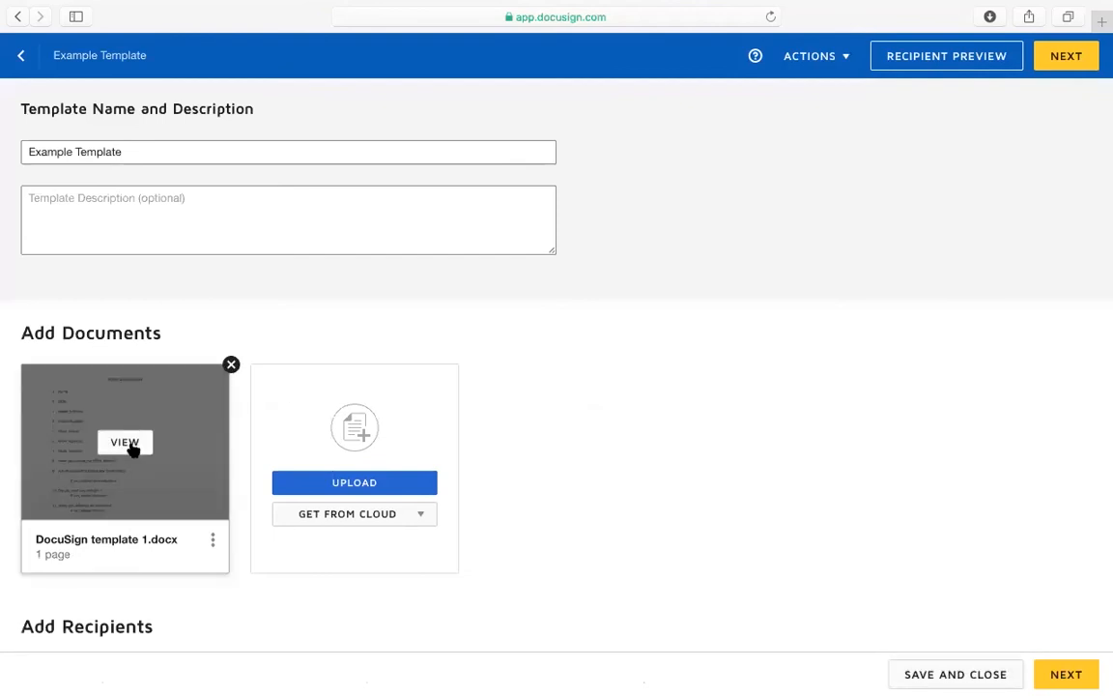
pyautogui.scroll(-2, 378, 255)
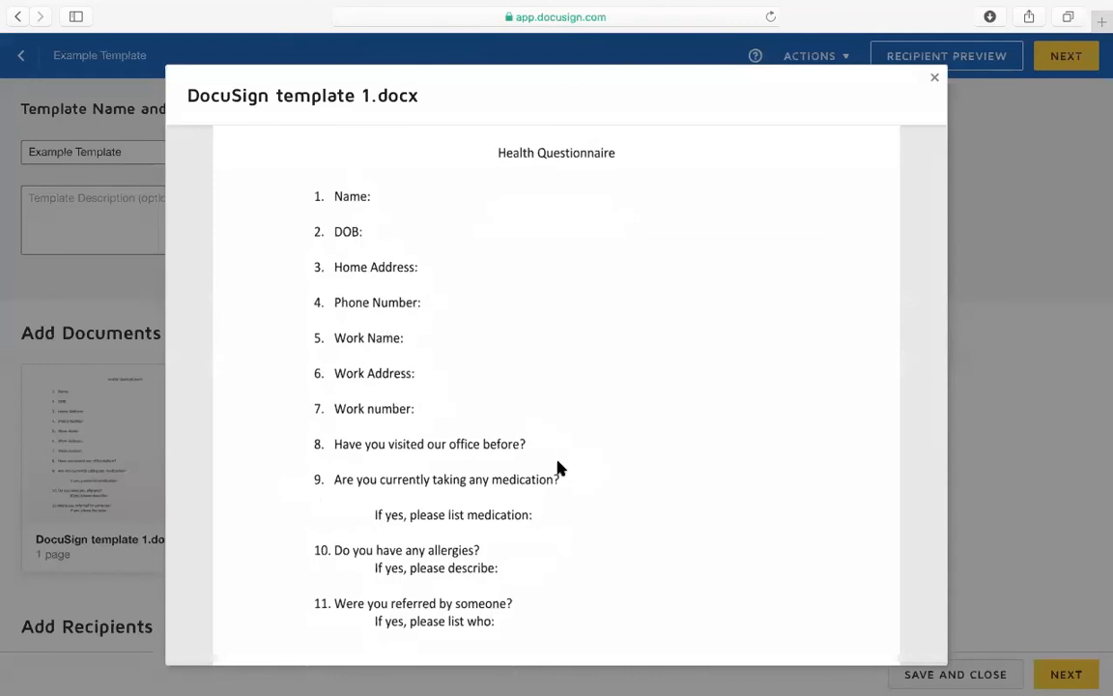
pyautogui.scroll(-1, 500, 474)
pyautogui.rightClick(461, 494)
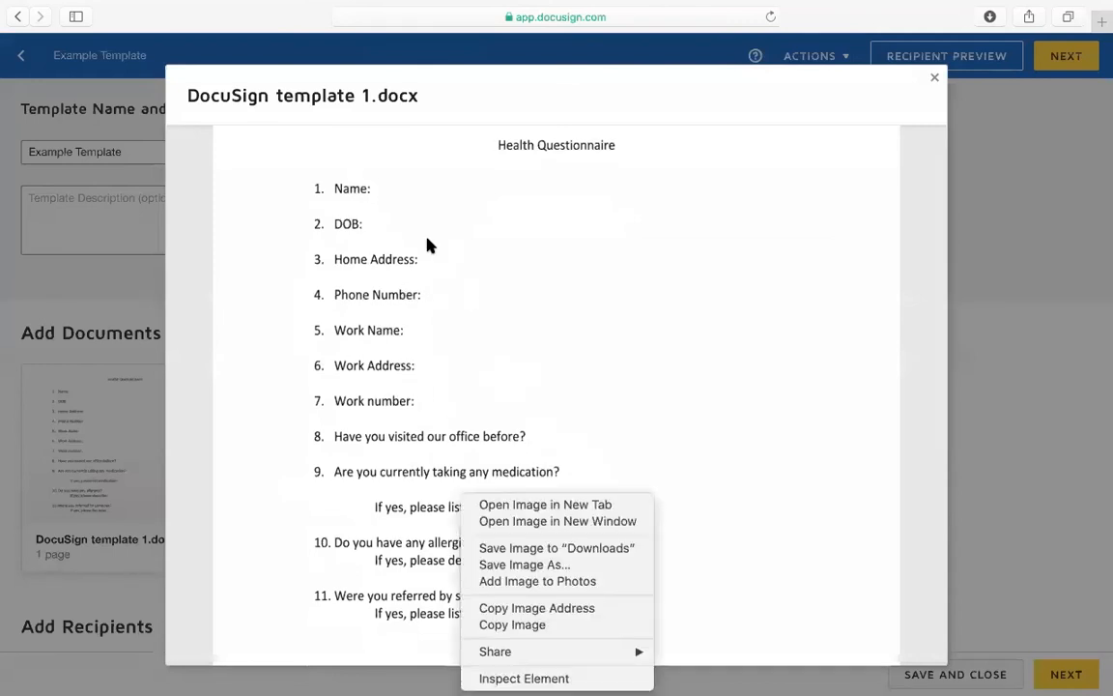
pyautogui.click(377, 203)
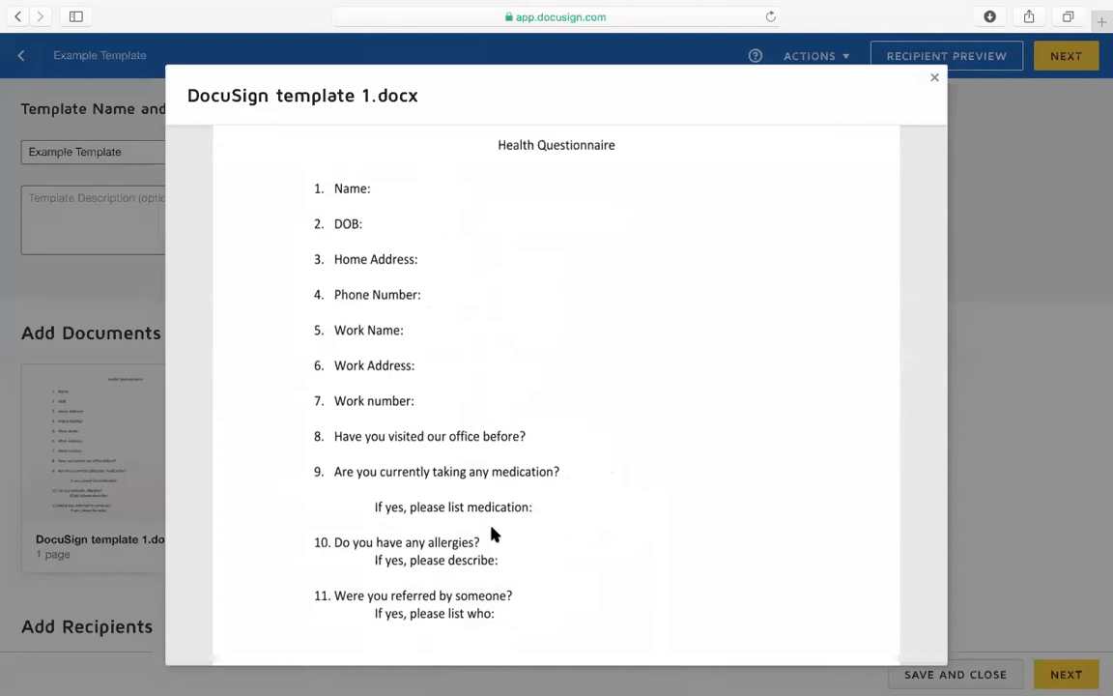
pyautogui.scroll(-2, 492, 530)
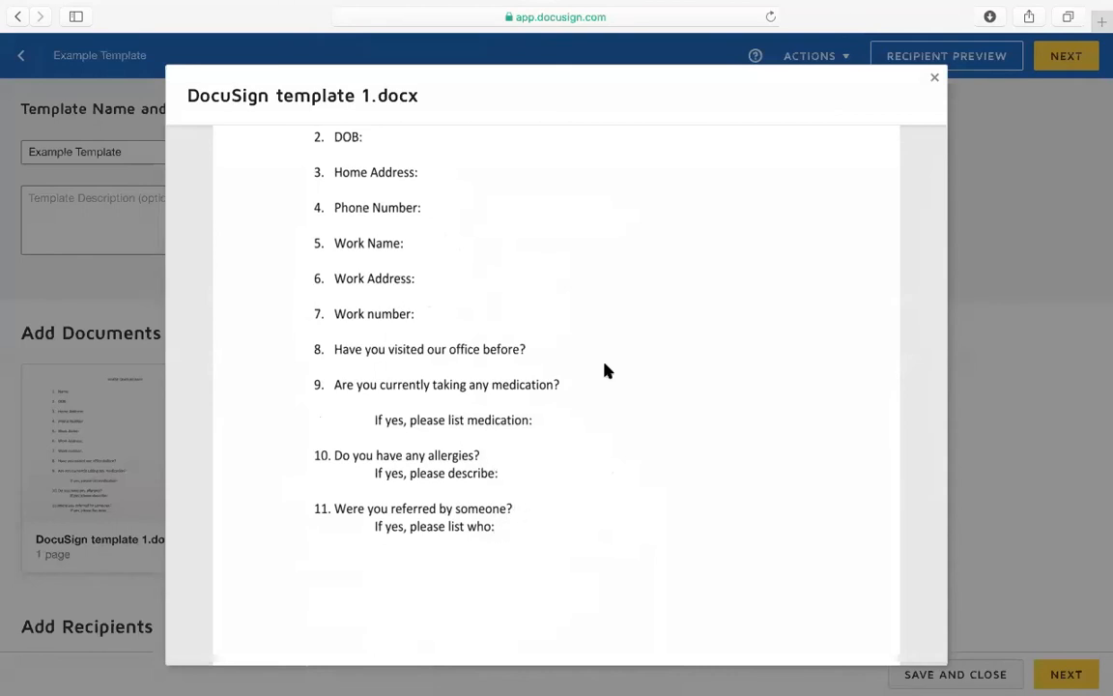
pyautogui.scroll(3, 949, 408)
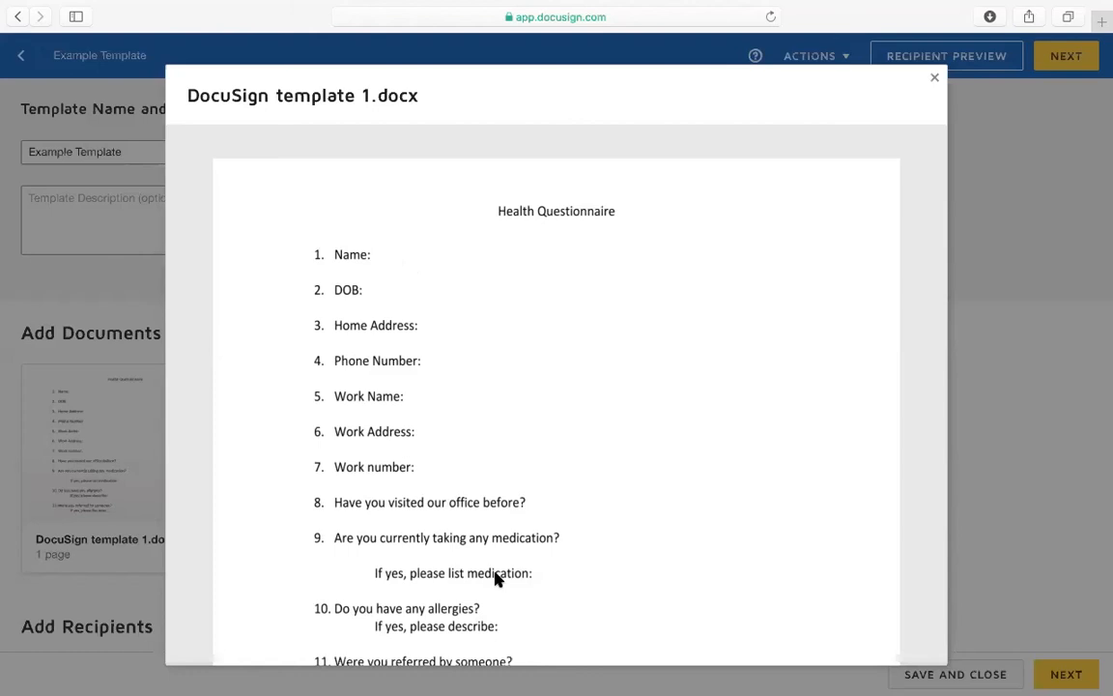
pyautogui.scroll(-1, 496, 578)
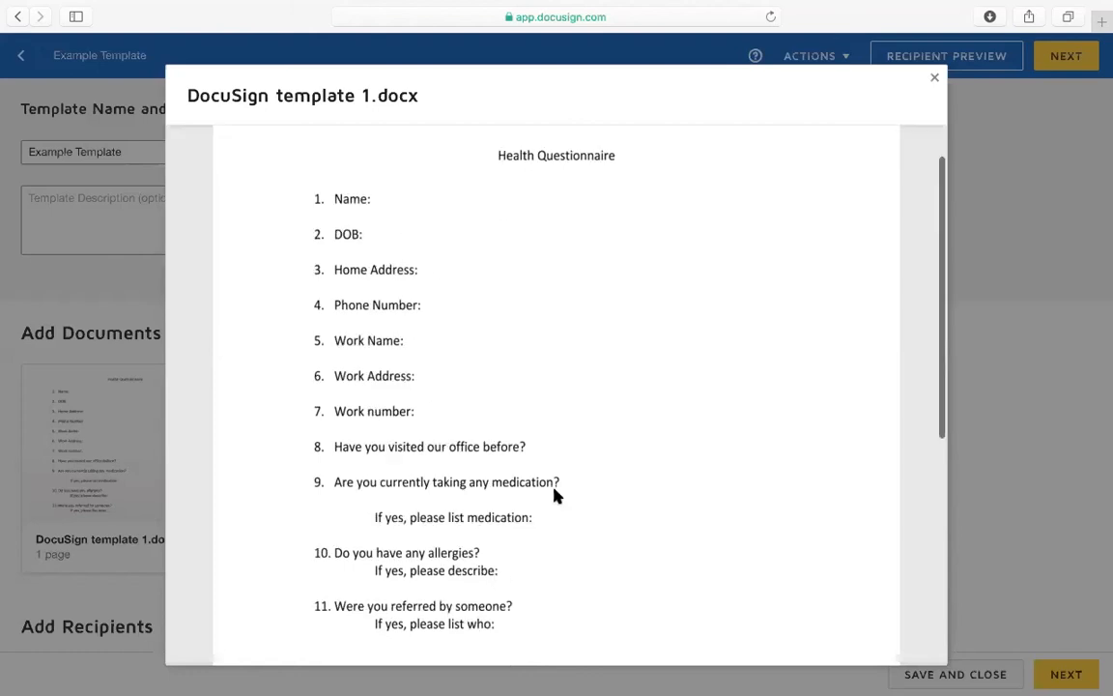
pyautogui.click(1042, 308)
pyautogui.scroll(-2, 158, 520)
pyautogui.scroll(3, 157, 520)
pyautogui.click(19, 64)
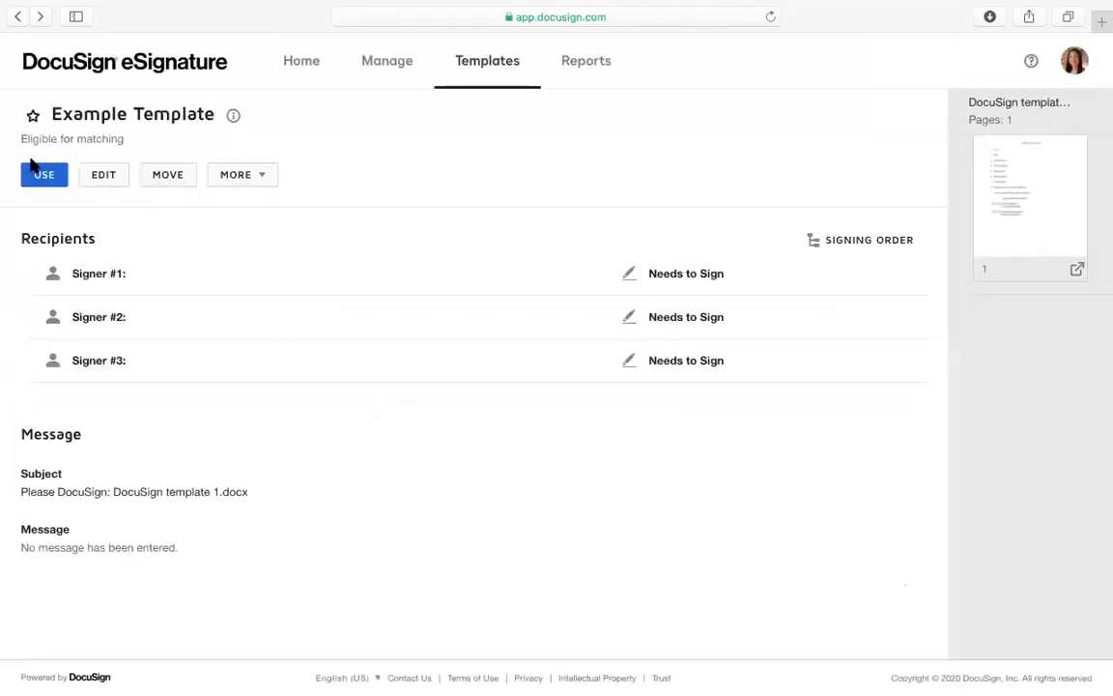
# Start a new envelope from Example Template and remove the Signer #3 and Signer #2 roles
pyautogui.click(40, 182)
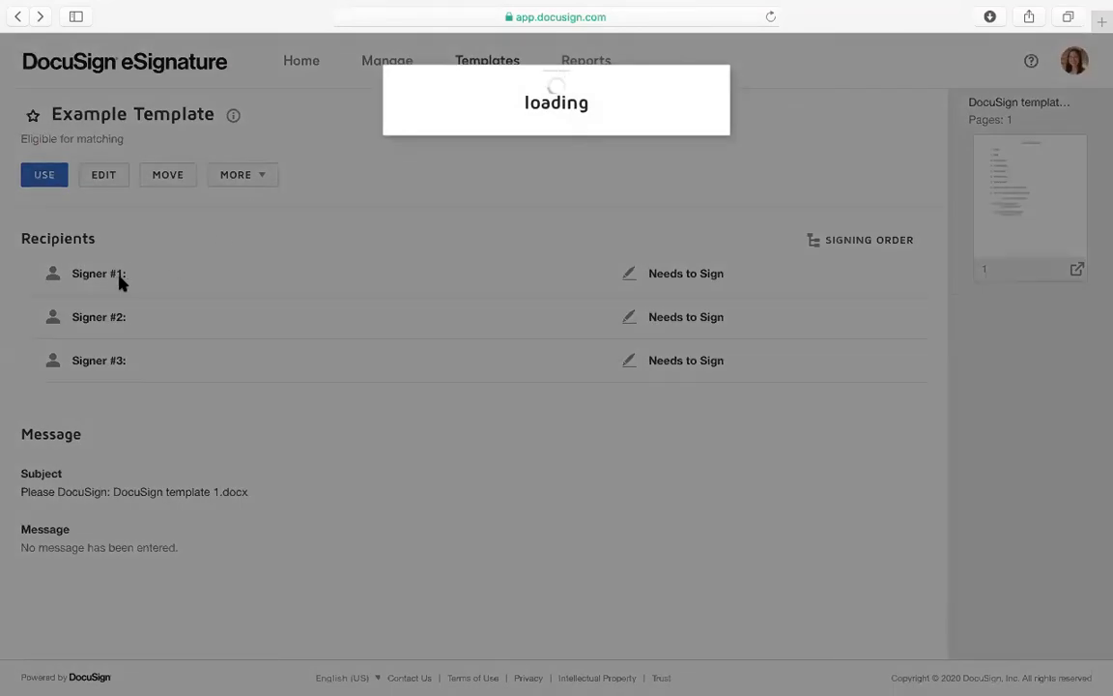
pyautogui.scroll(-5, 386, 232)
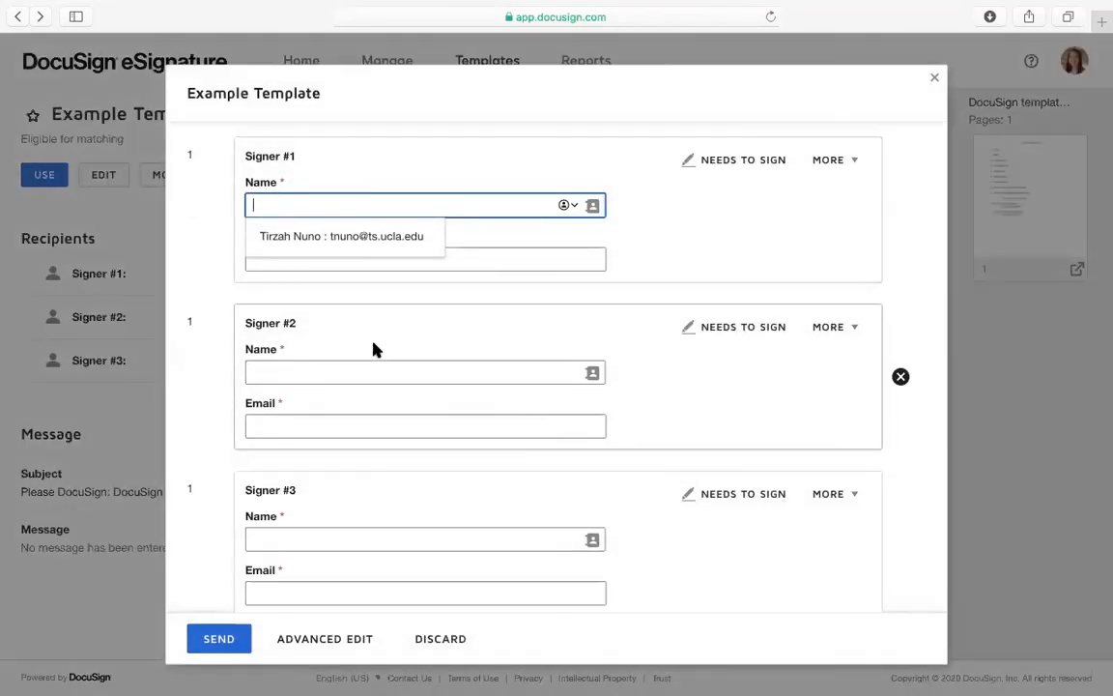
pyautogui.scroll(-3, 378, 487)
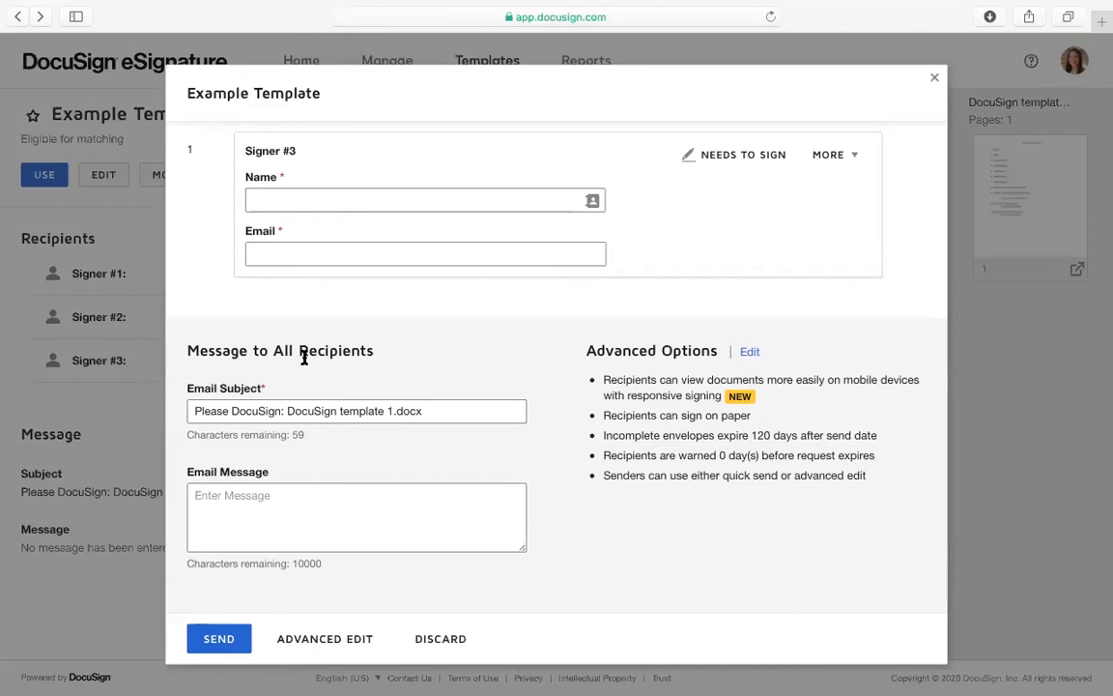
pyautogui.scroll(5, 304, 358)
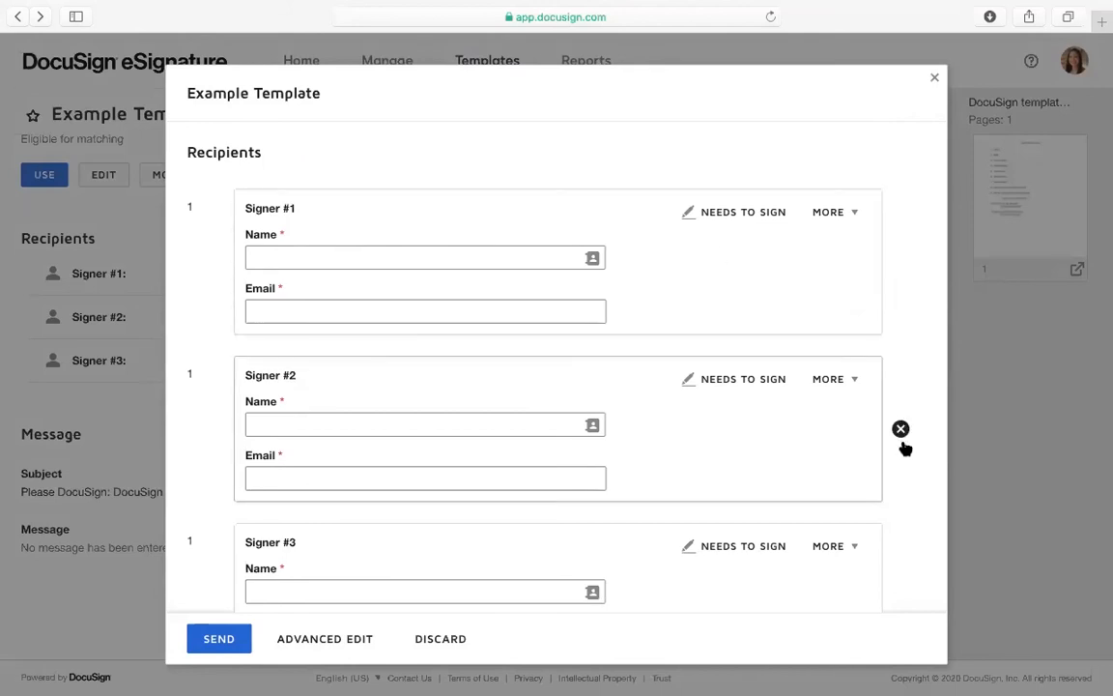
pyautogui.click(901, 431)
pyautogui.click(901, 431)
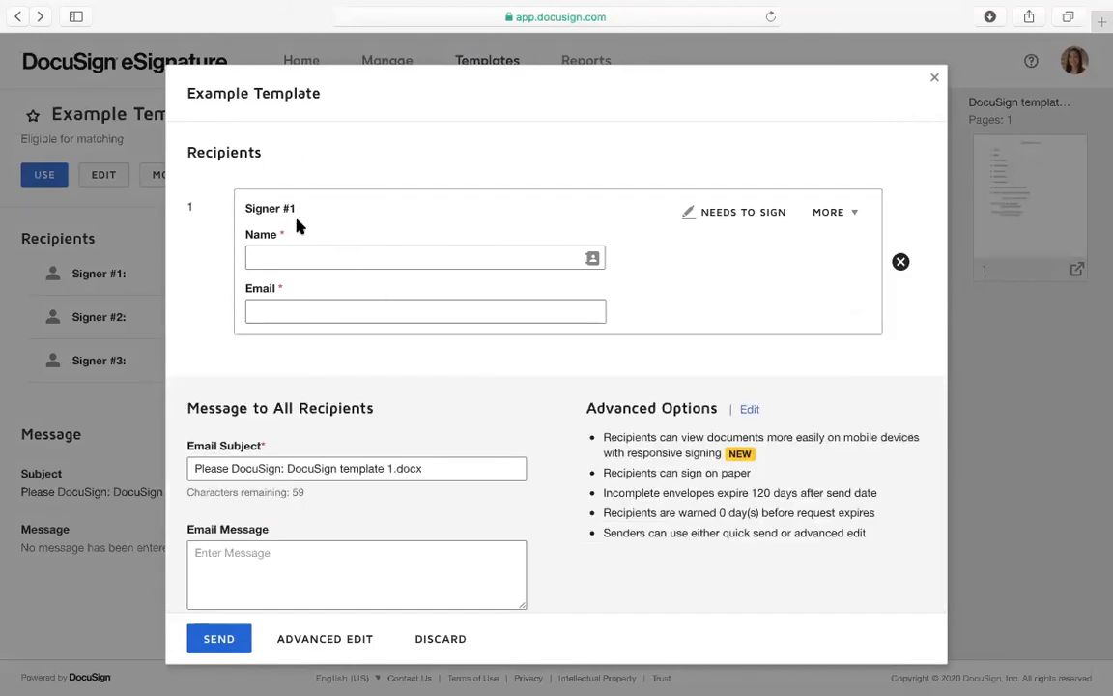
# Fill Signer #1's name and email from the saved contact suggestion and send the envelope
pyautogui.click(294, 259)
pyautogui.click(547, 314)
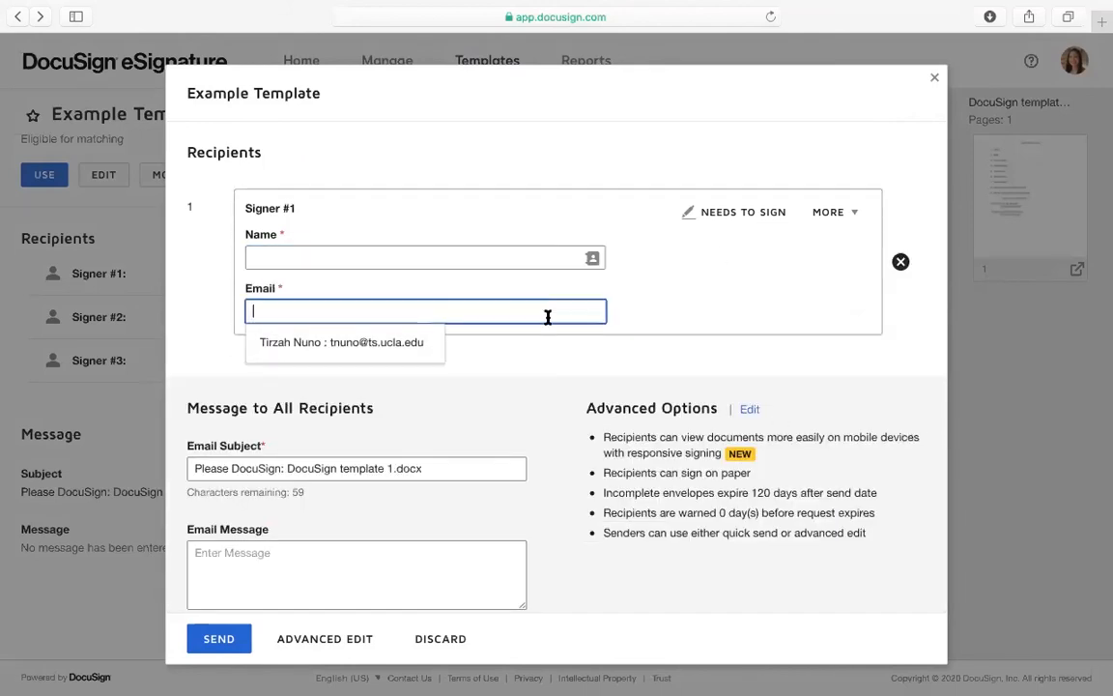
pyautogui.click(358, 254)
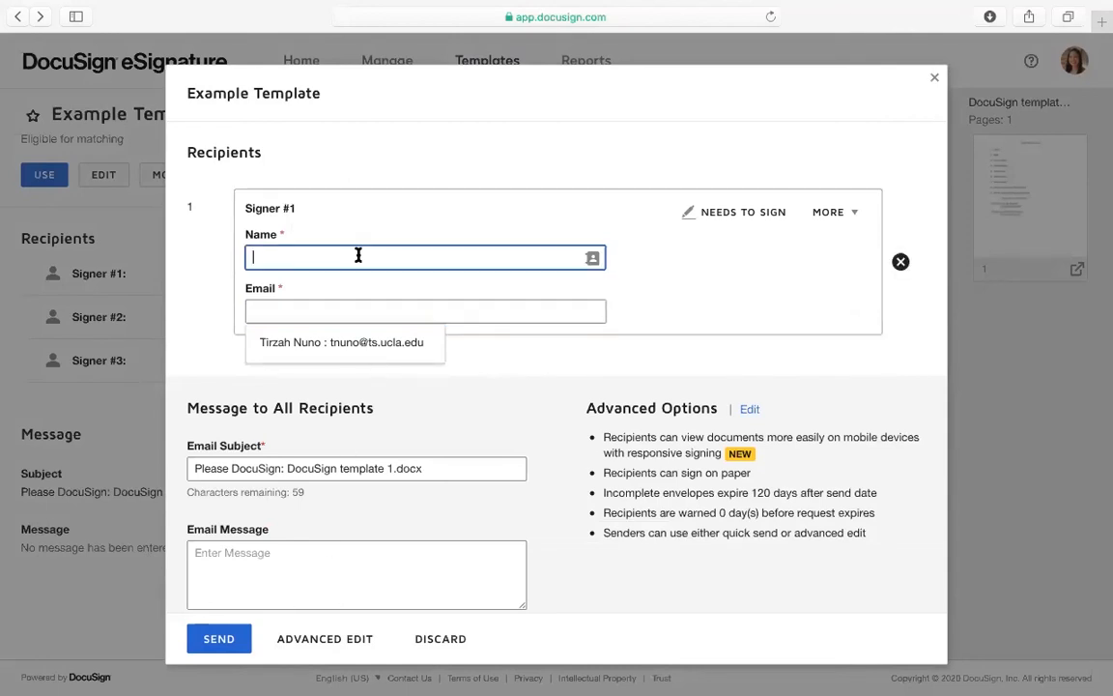
pyautogui.write('Tirzah')
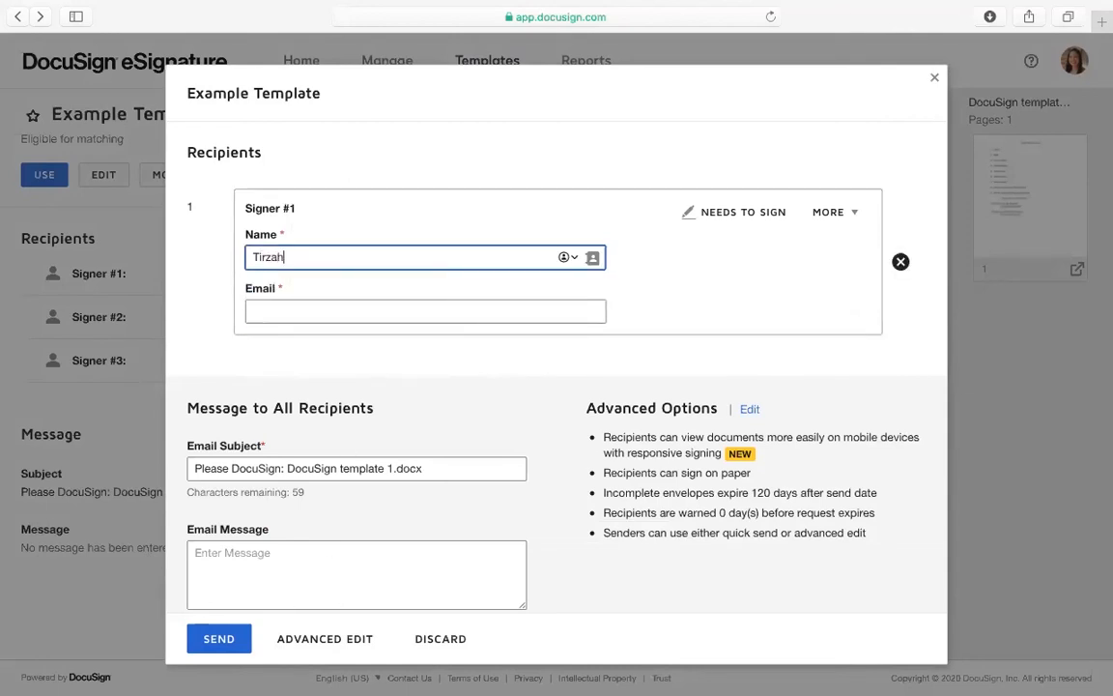
pyautogui.click(379, 288)
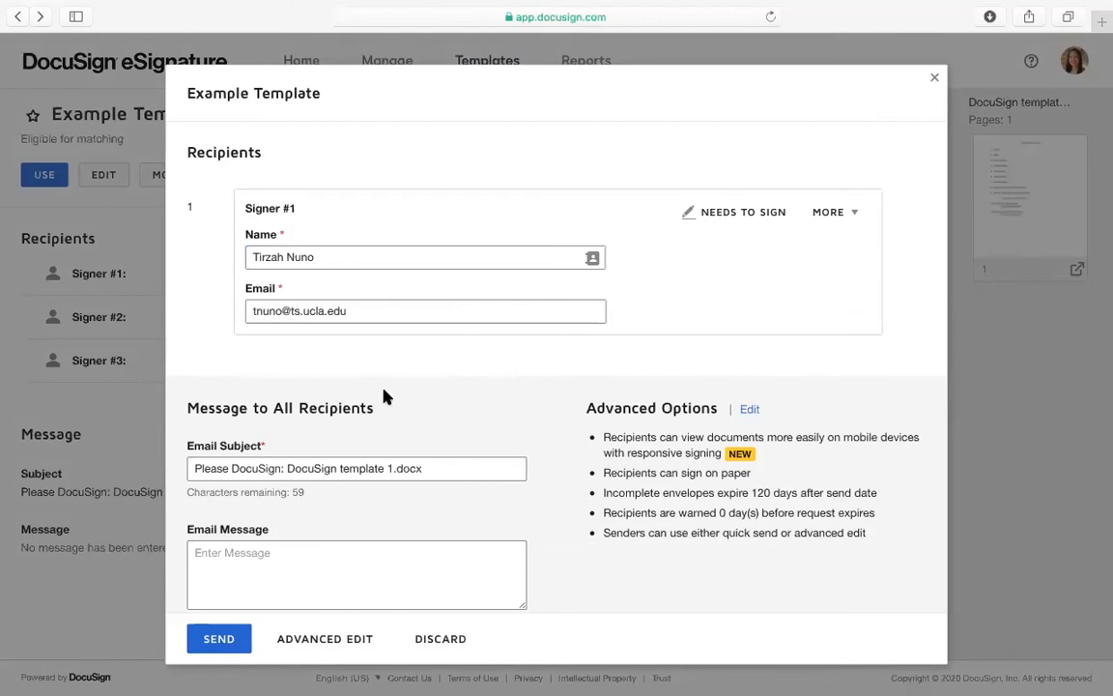
pyautogui.scroll(-1, 220, 641)
pyautogui.click(220, 641)
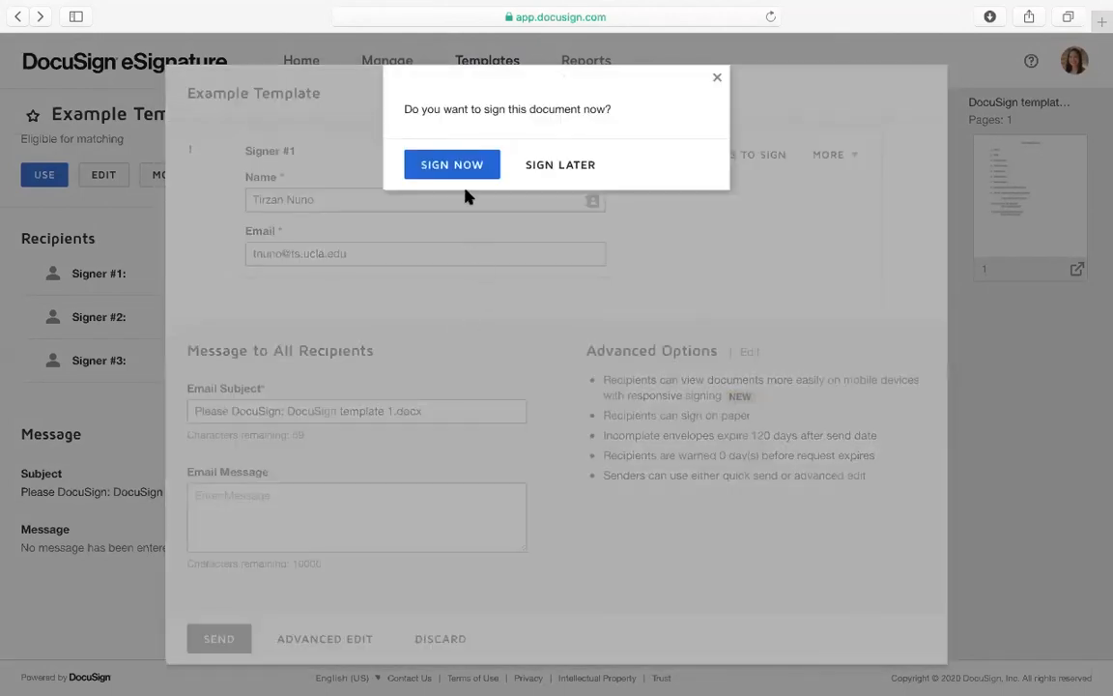
# Choose to sign now, decline location sharing, and continue into the document
pyautogui.click(465, 176)
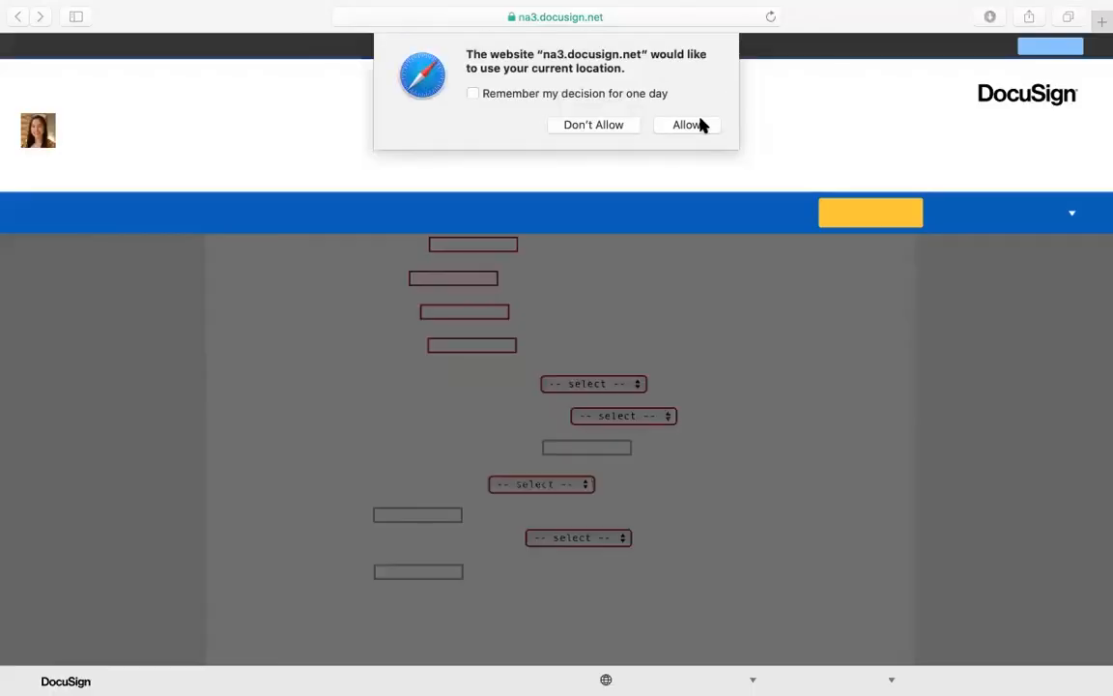
pyautogui.click(593, 125)
pyautogui.click(821, 212)
pyautogui.click(390, 247)
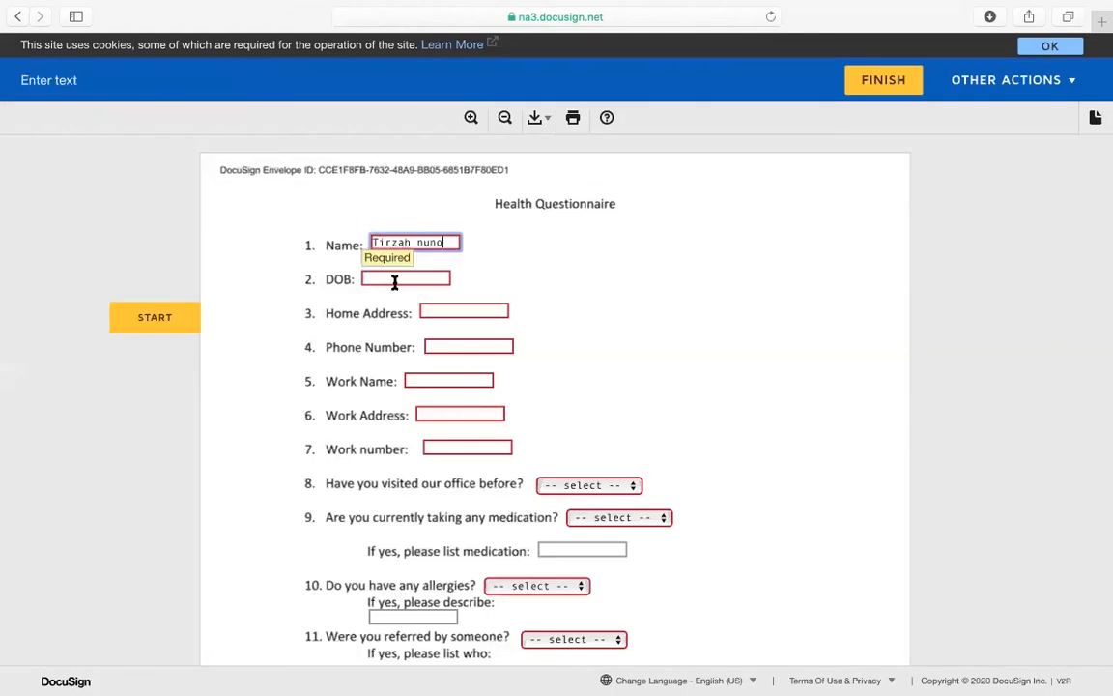
pyautogui.click(398, 281)
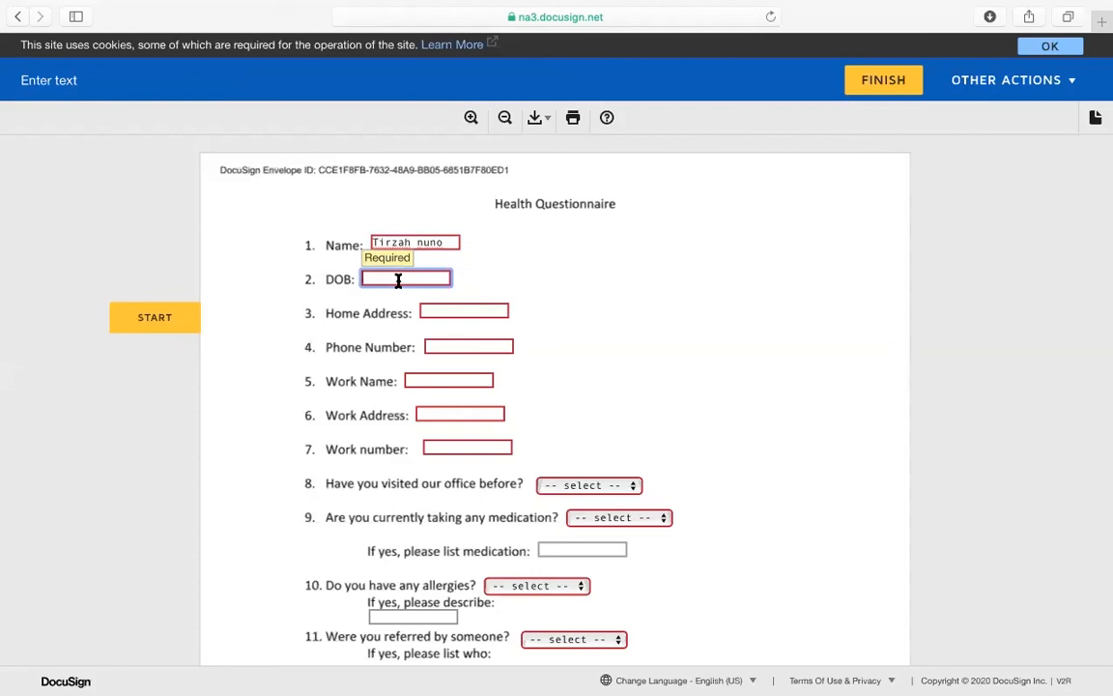
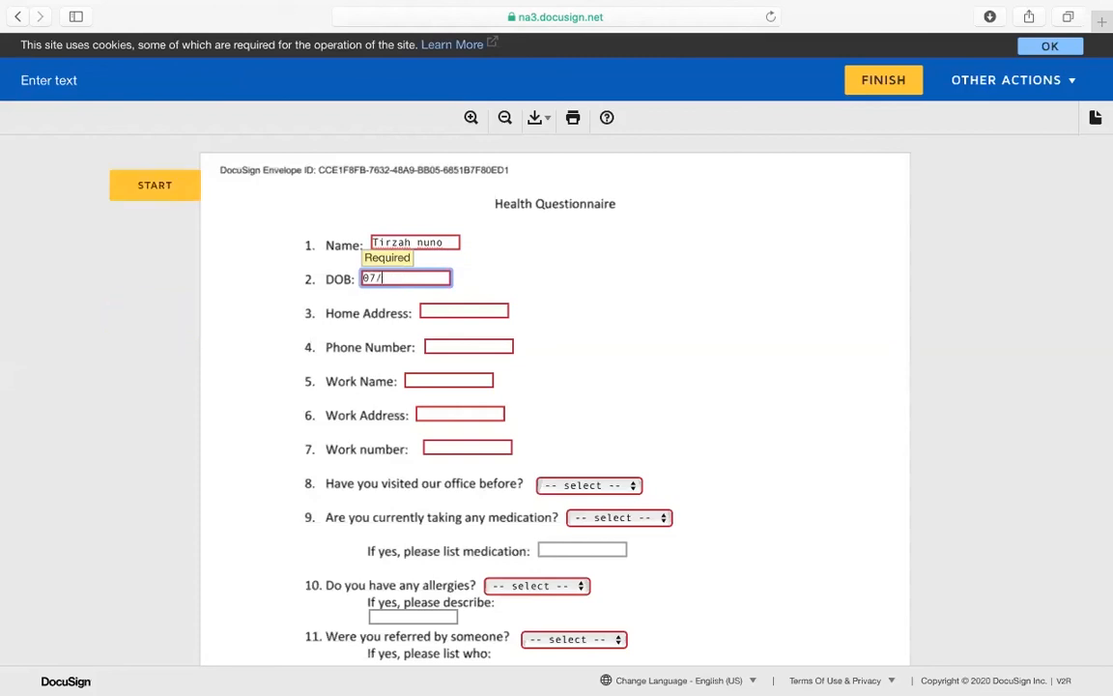
pyautogui.click(452, 310)
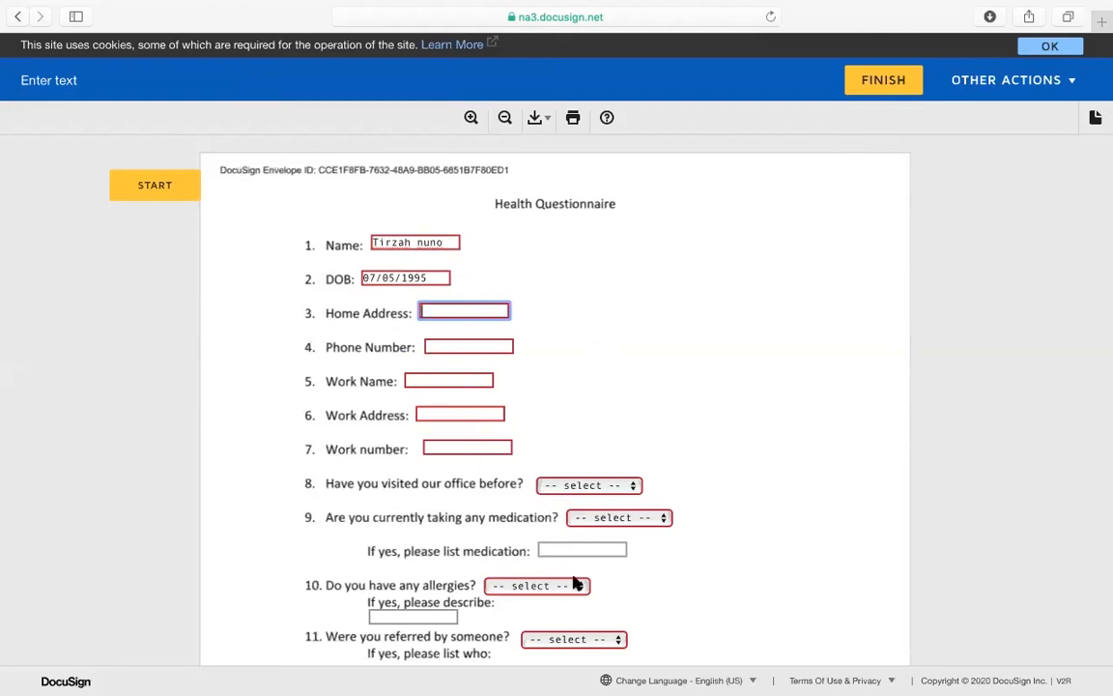
pyautogui.scroll(-5, 584, 626)
pyautogui.scroll(5, 584, 628)
pyautogui.scroll(-5, 603, 546)
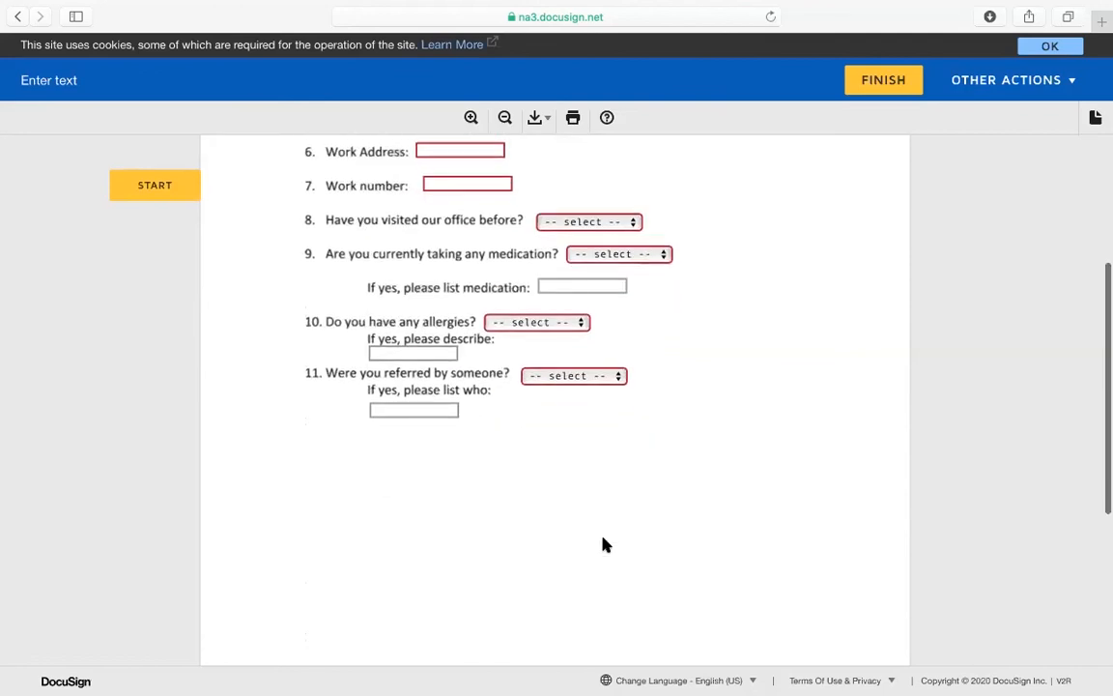
pyautogui.scroll(5, 603, 546)
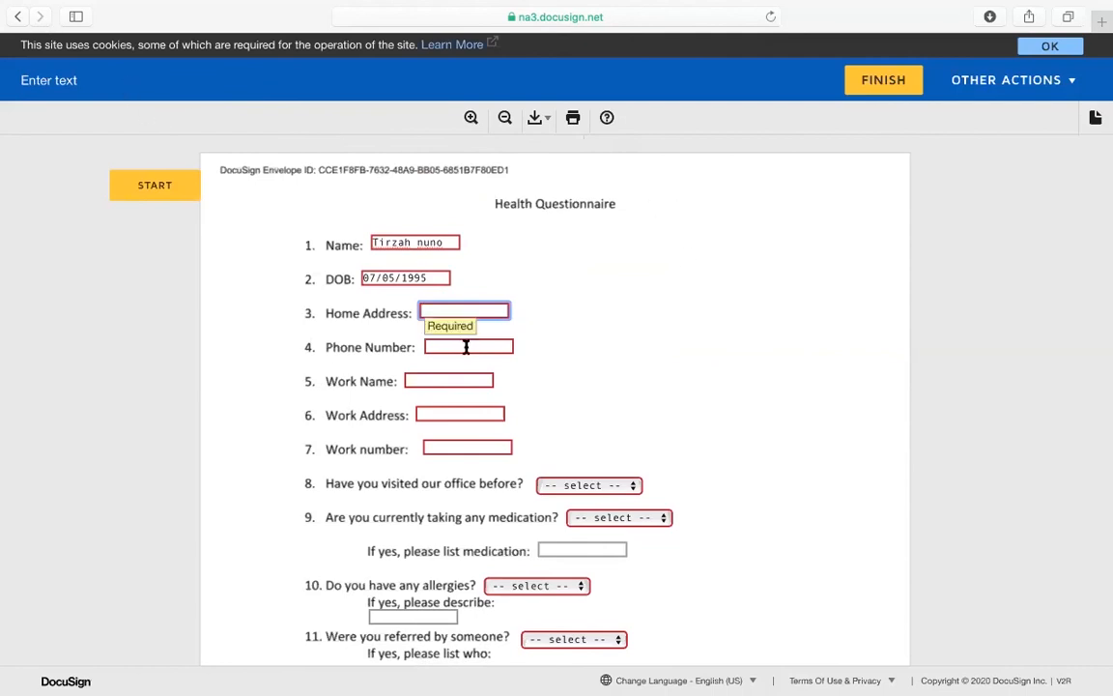
pyautogui.scroll(-1, 467, 343)
pyautogui.scroll(1, 466, 346)
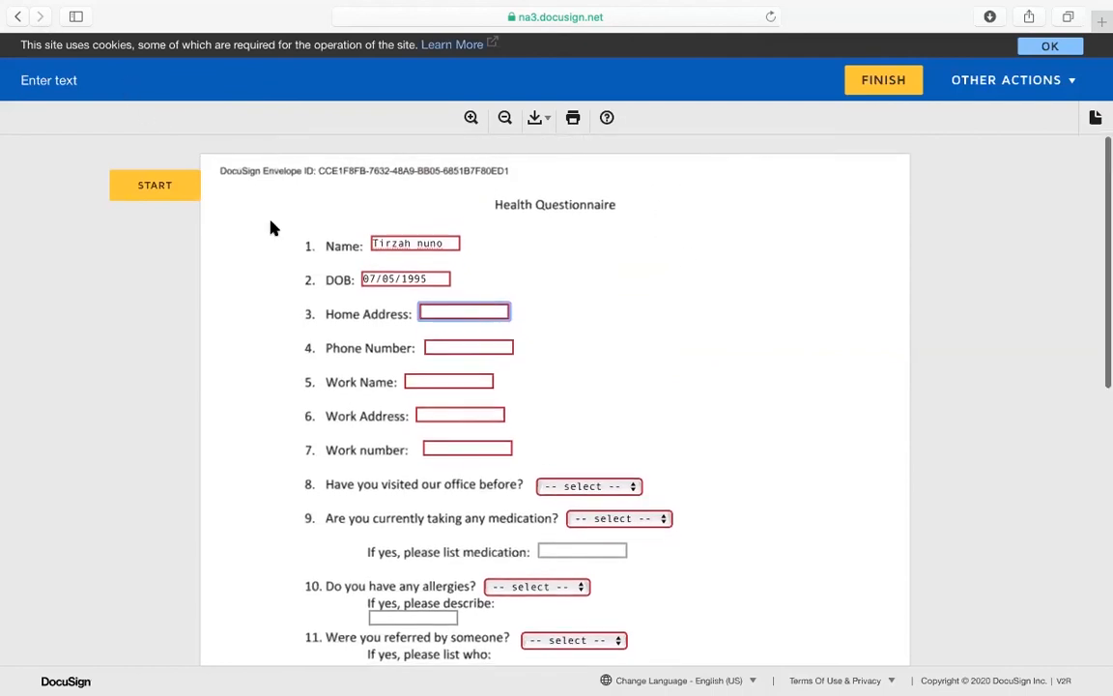
# Return to the template's send dialog and discard the new envelope
pyautogui.click(16, 17)
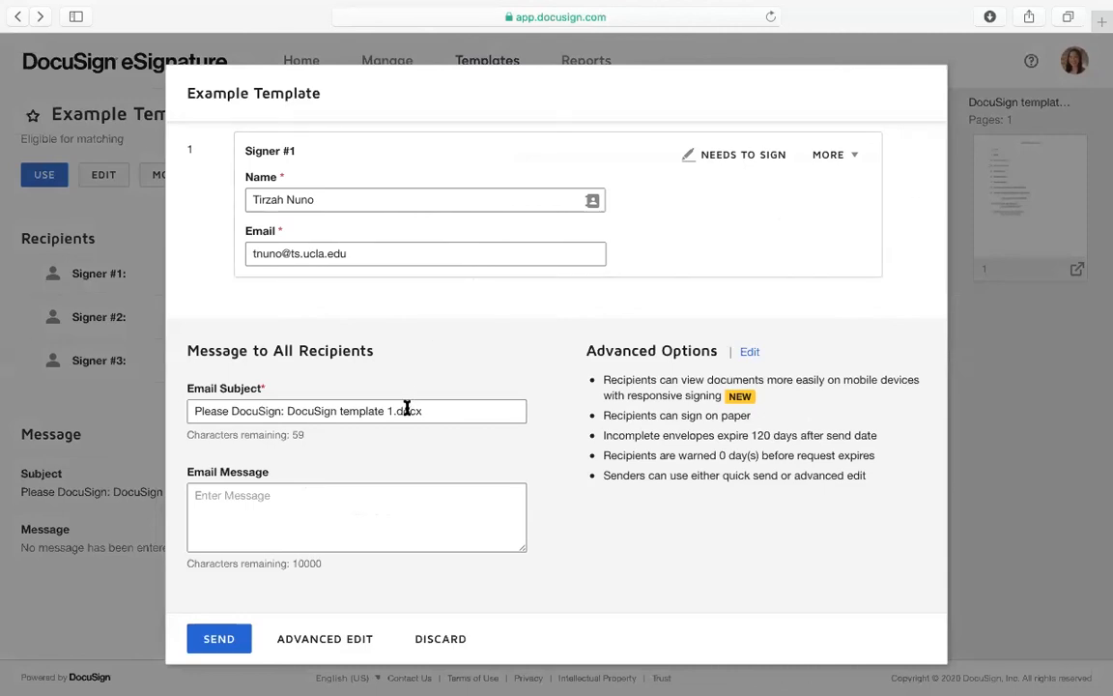
pyautogui.scroll(-1, 456, 429)
pyautogui.scroll(2, 456, 428)
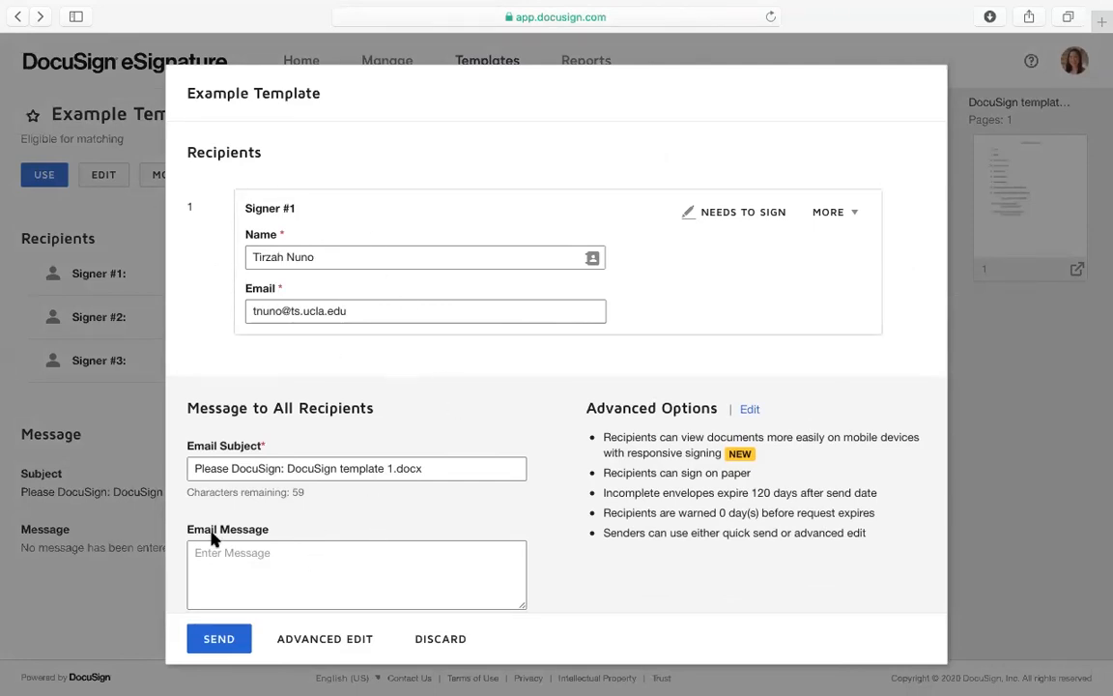
pyautogui.scroll(-2, 213, 540)
pyautogui.scroll(2, 213, 540)
pyautogui.moveTo(770, 95); pyautogui.dragTo(755, 136)
pyautogui.click(348, 376)
pyautogui.scroll(-2, 370, 427)
pyautogui.scroll(2, 387, 415)
pyautogui.click(440, 641)
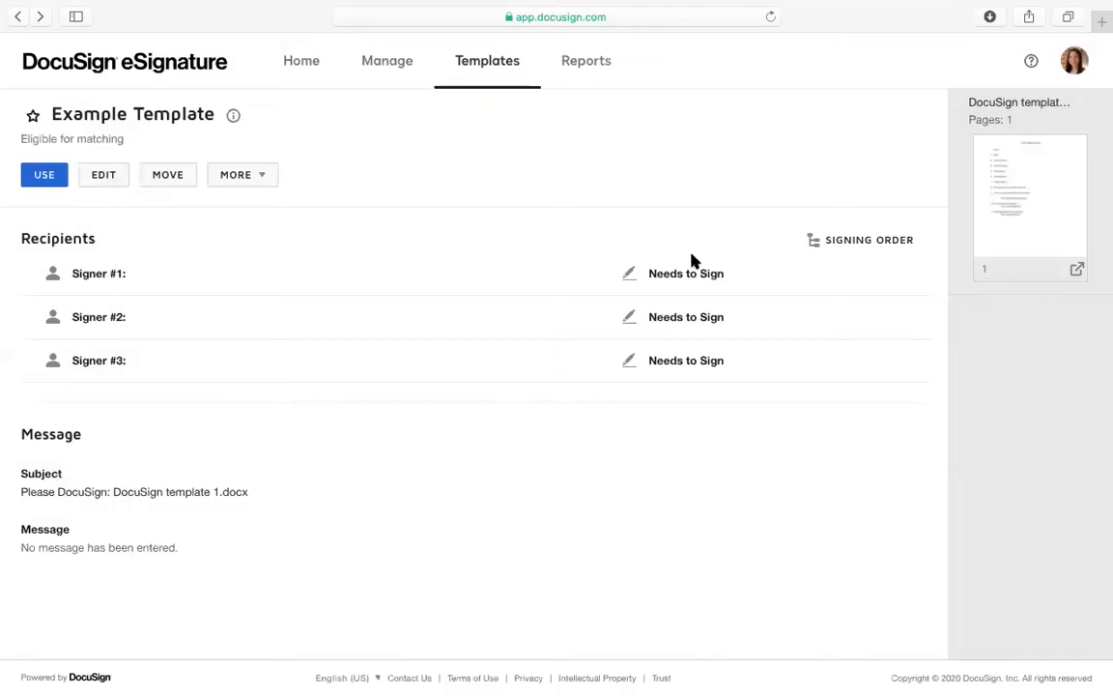
# Start an envelope from Example Template and enter names and emails for Signer #1 and Signer #2
pyautogui.click(45, 174)
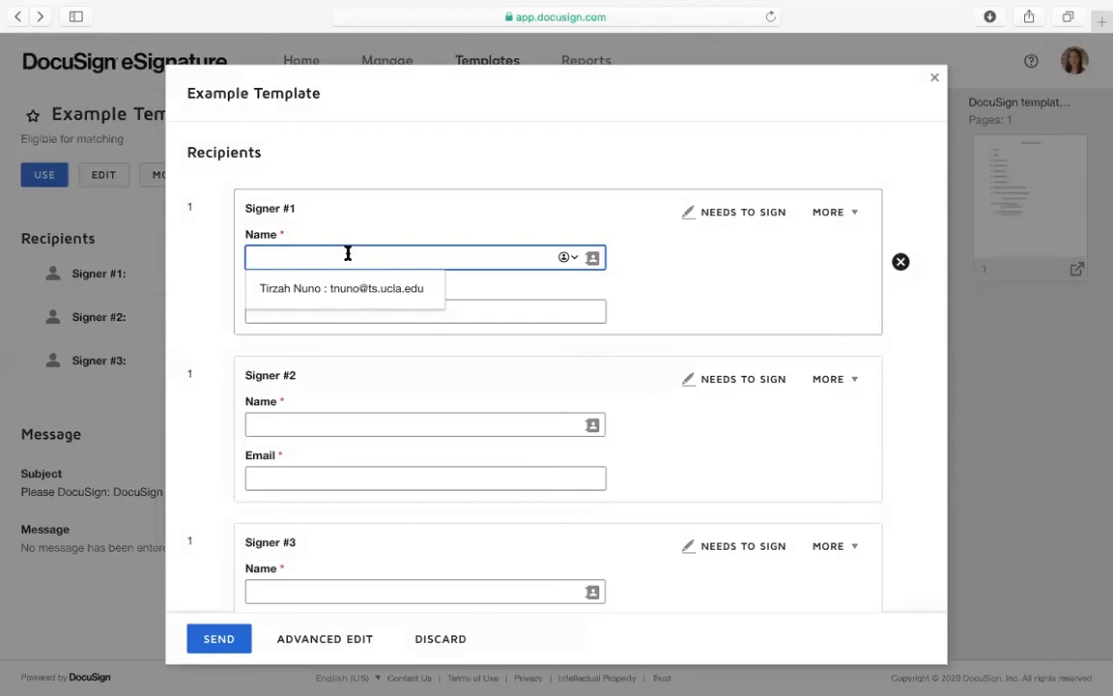
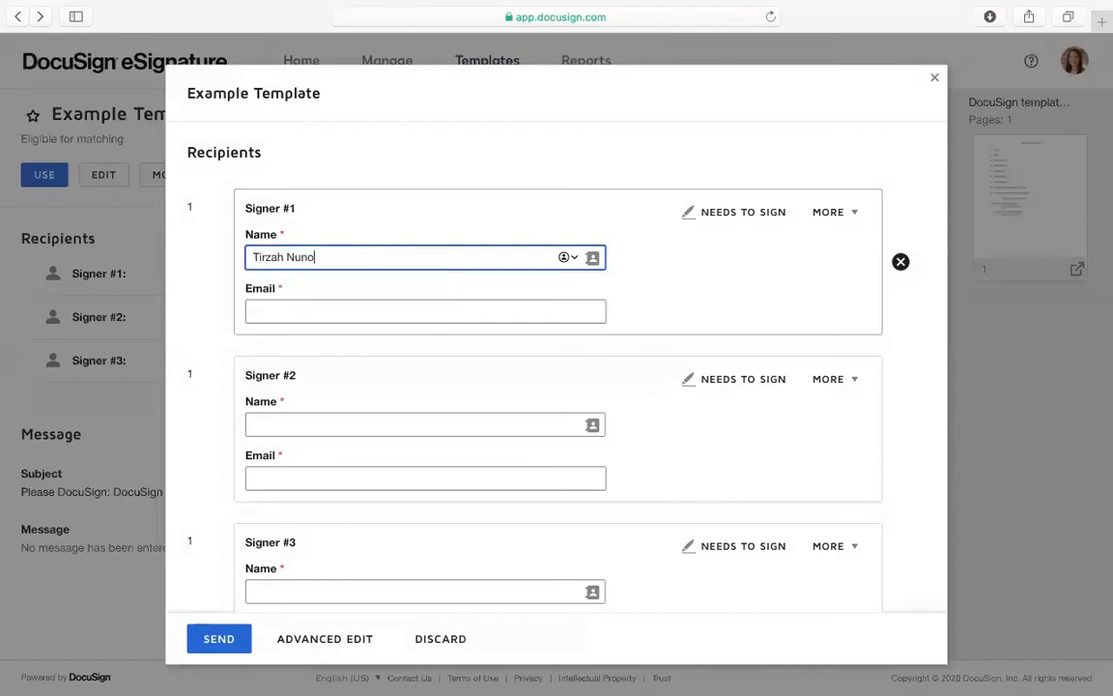
pyautogui.press('Tab')
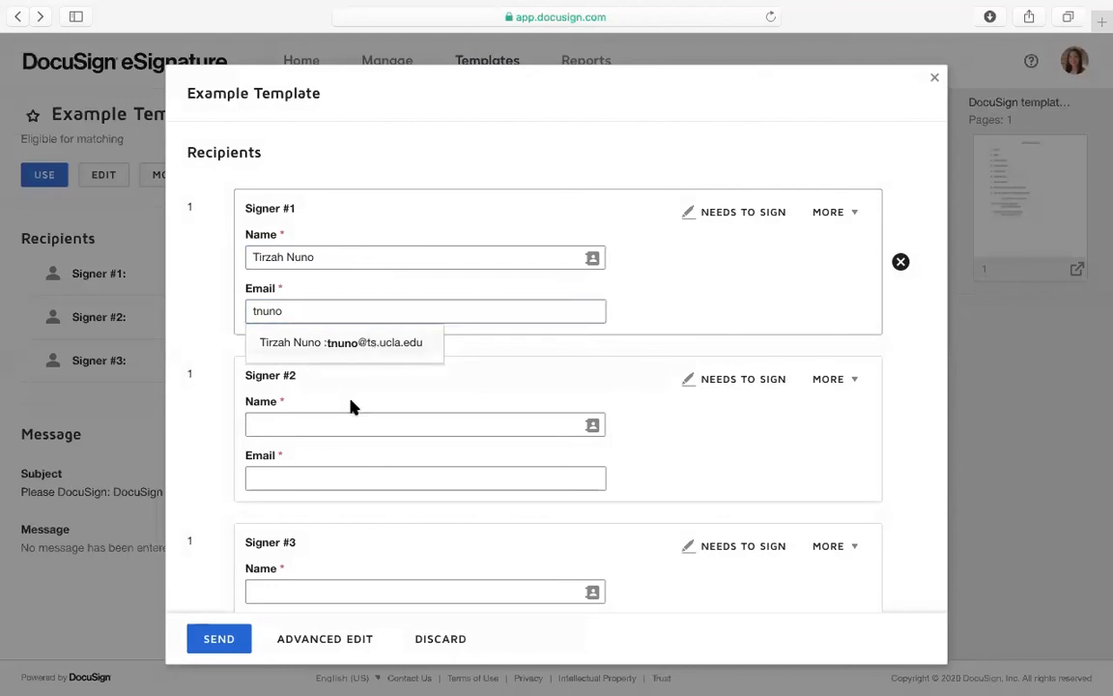
pyautogui.click(344, 424)
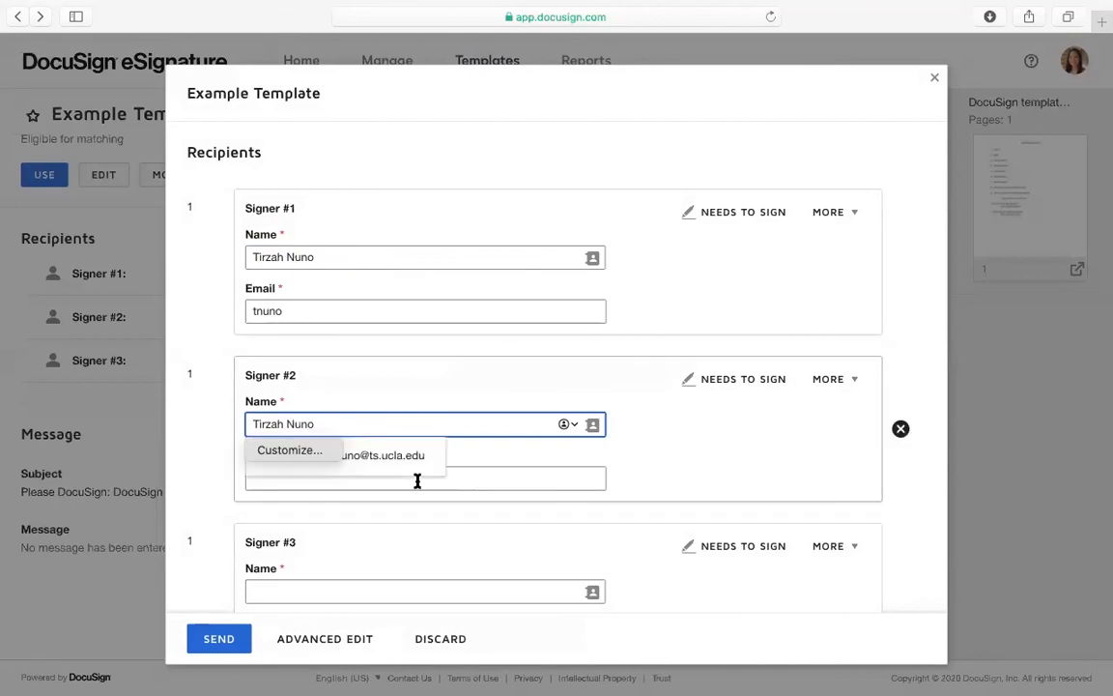
pyautogui.click(418, 479)
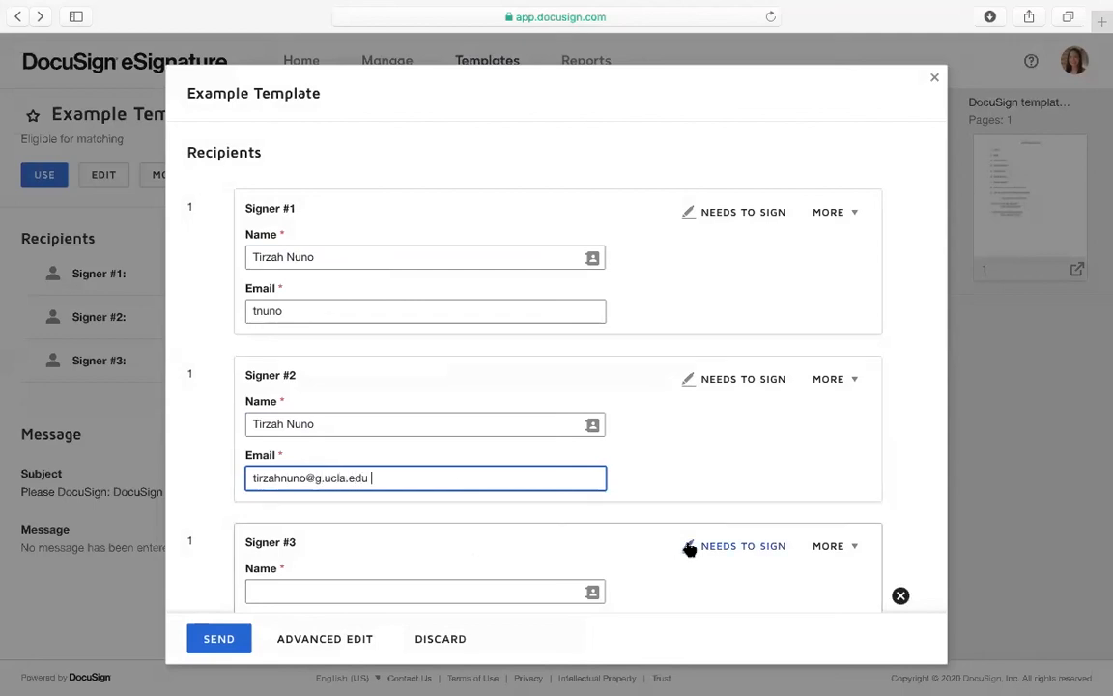
# Remove the empty Signer #3 and attempt to send the envelope
pyautogui.scroll(-3, 713, 525)
pyautogui.click(901, 432)
pyautogui.click(901, 432)
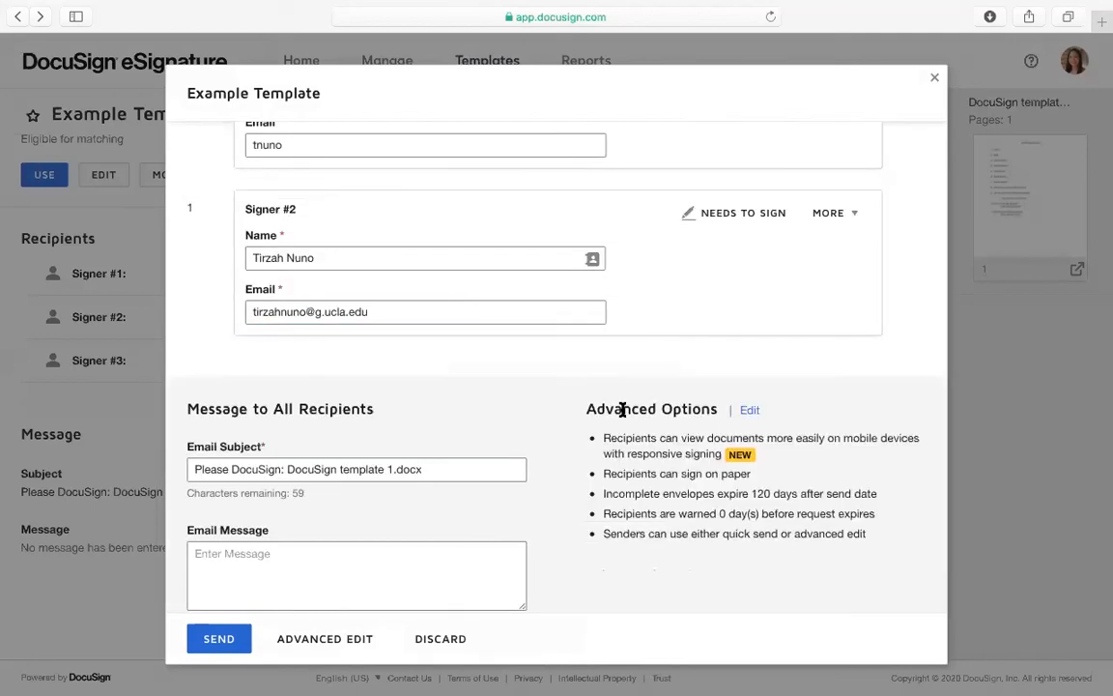
pyautogui.click(220, 639)
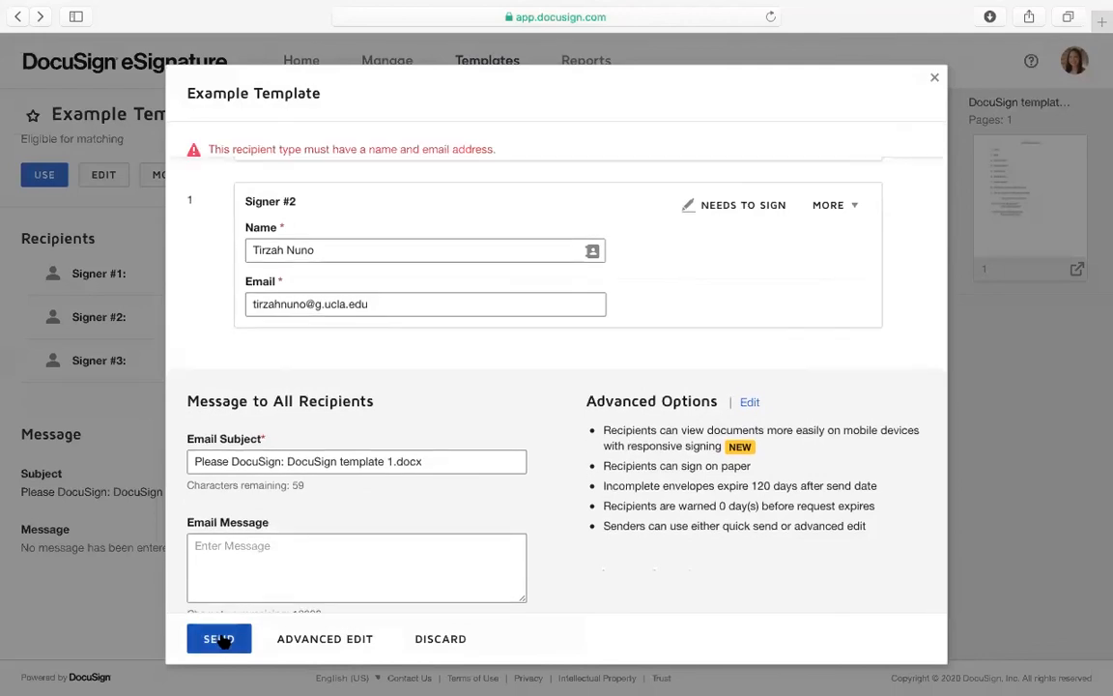
# Complete the first signer's email domain, resend the envelope, and dismiss the sign-now prompt
pyautogui.scroll(3, 416, 317)
pyautogui.click(290, 322)
pyautogui.write('@ts.ucla.edu')
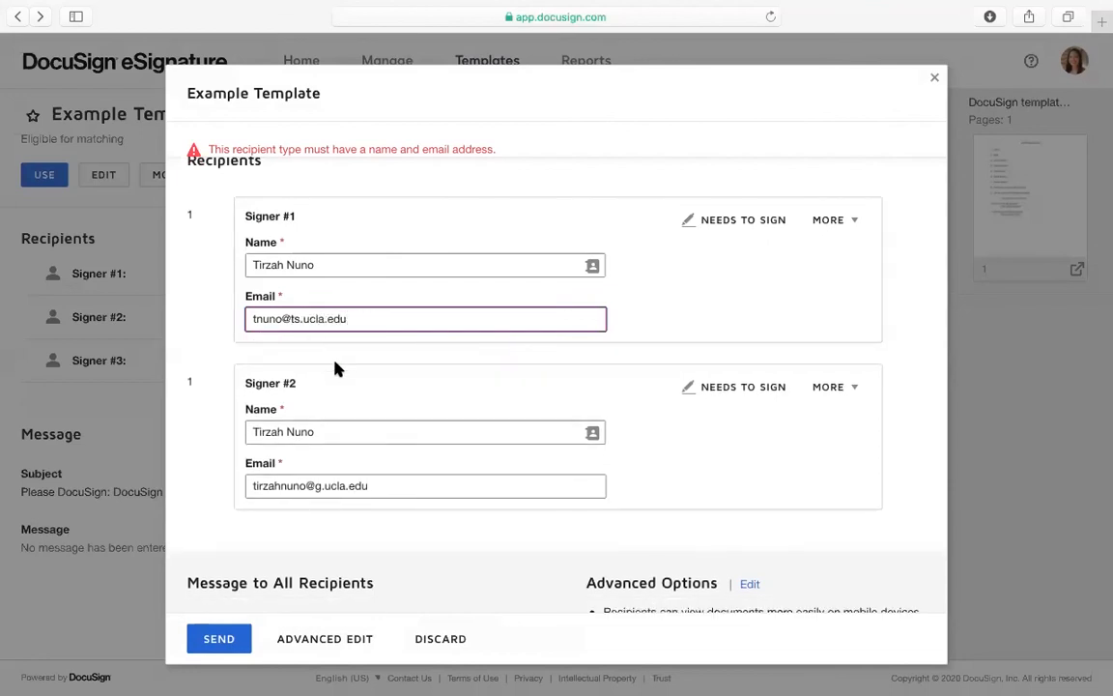
pyautogui.scroll(-2, 337, 368)
pyautogui.click(225, 640)
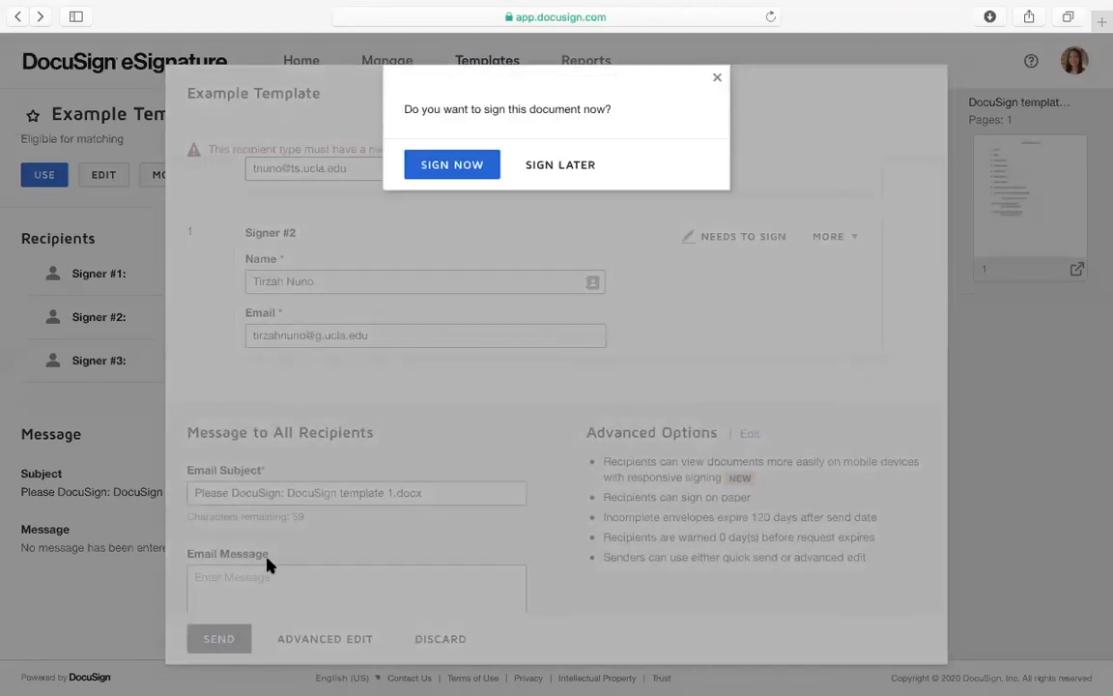
pyautogui.click(561, 166)
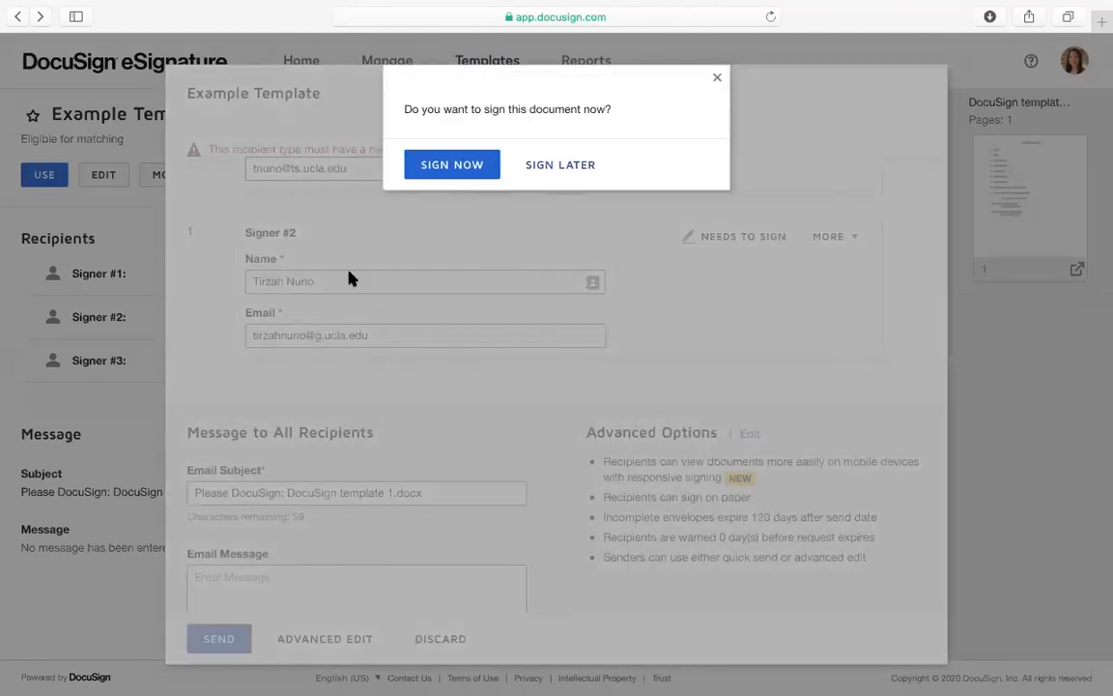
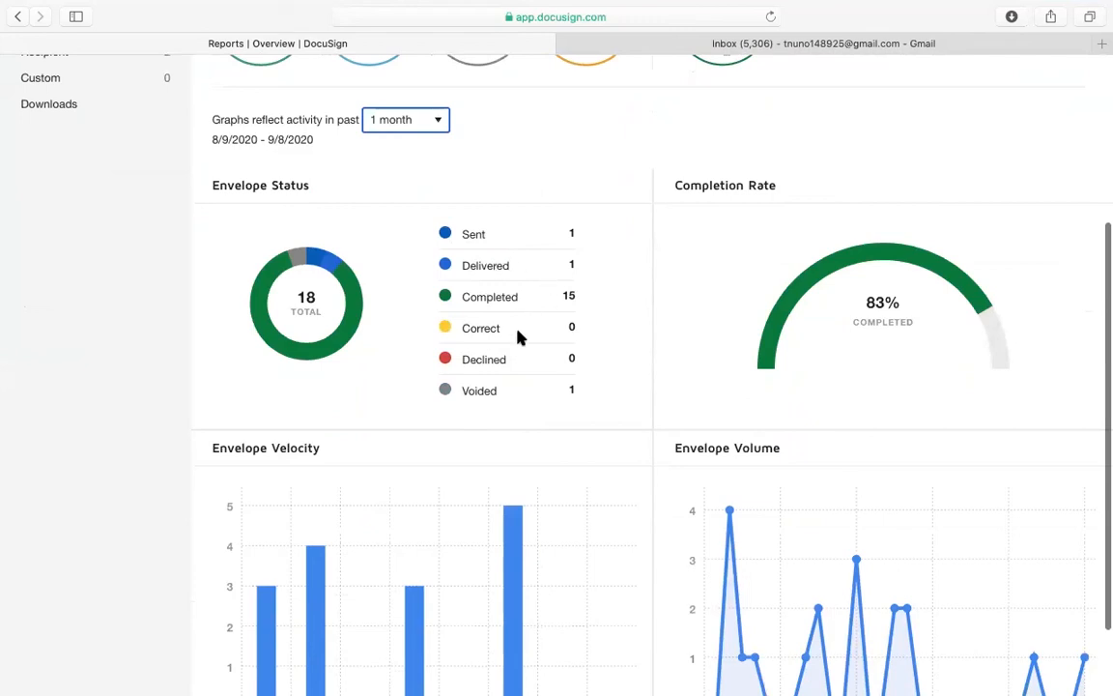
pyautogui.scroll(-1, 503, 405)
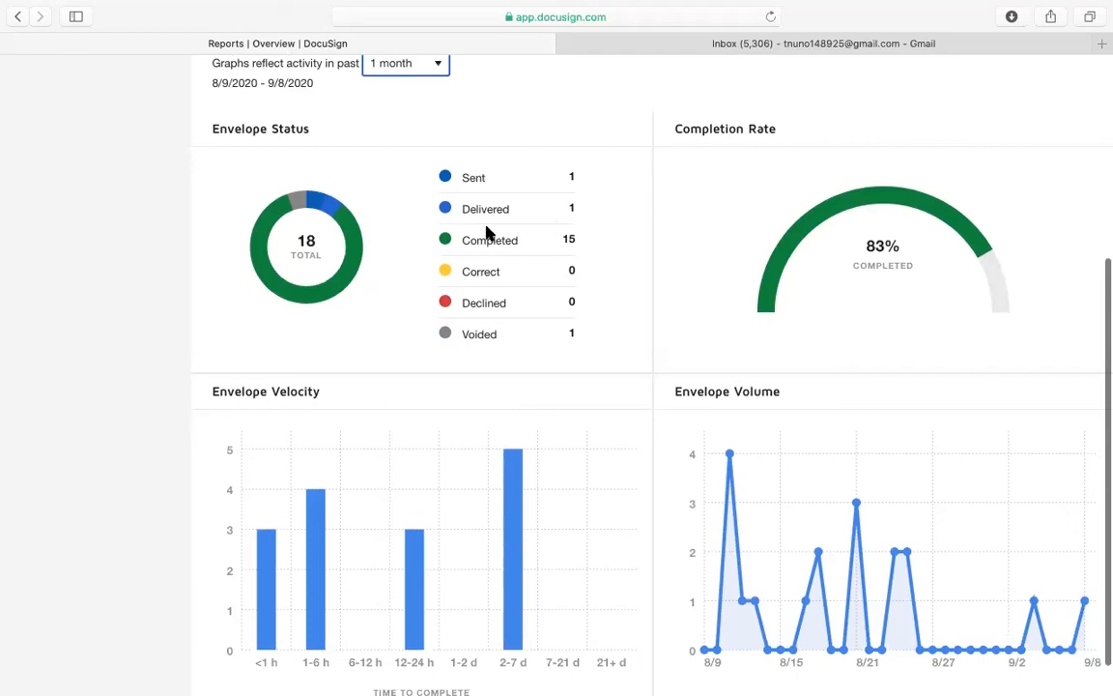
pyautogui.scroll(-1, 633, 417)
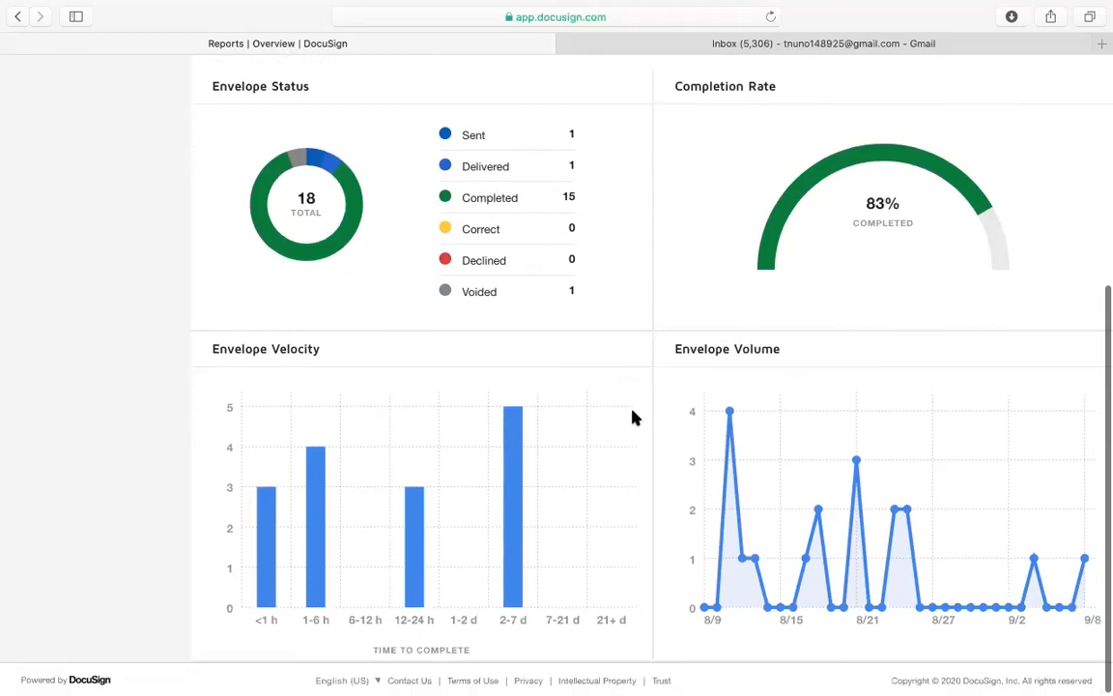
pyautogui.scroll(-1, 694, 340)
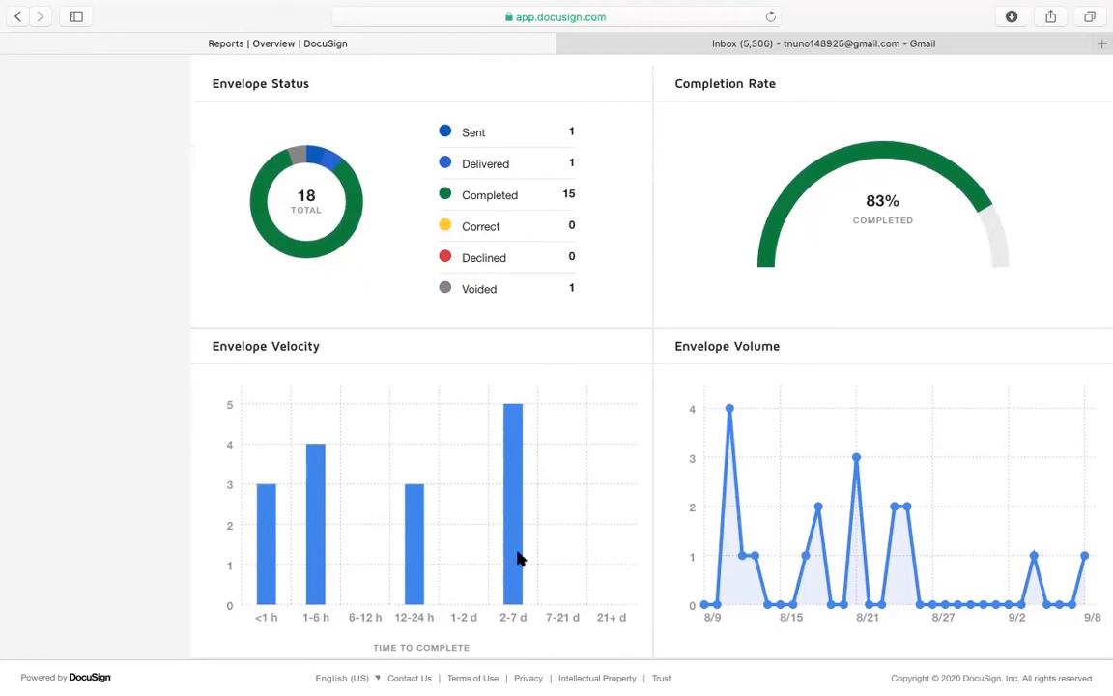
pyautogui.scroll(-1, 780, 522)
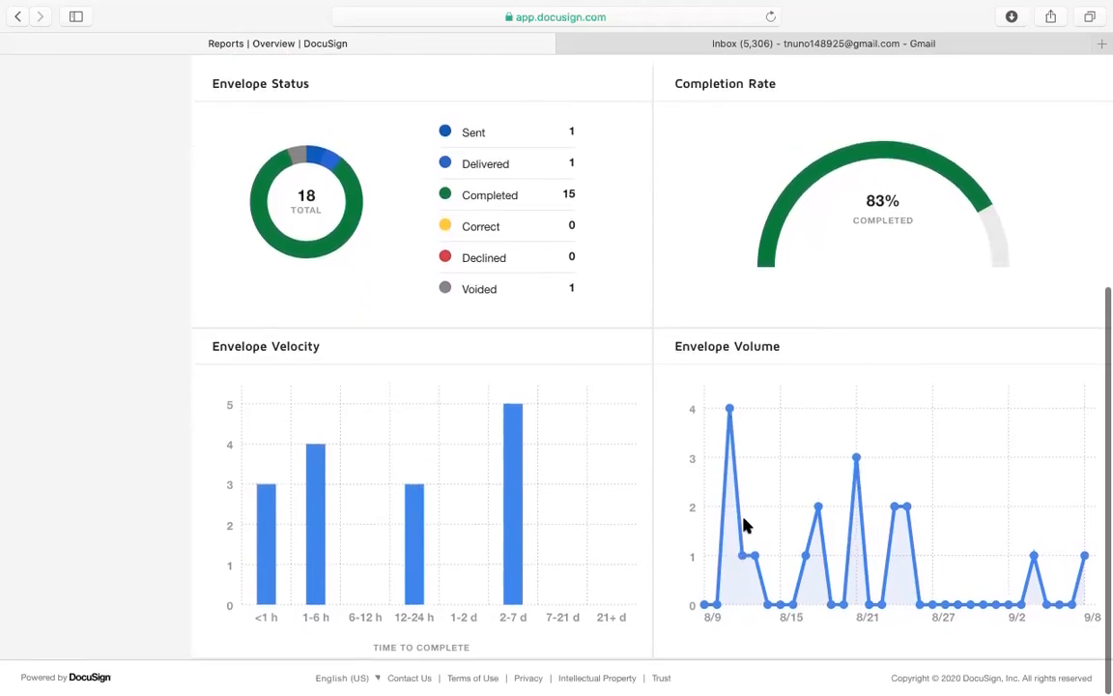
pyautogui.scroll(8, 744, 525)
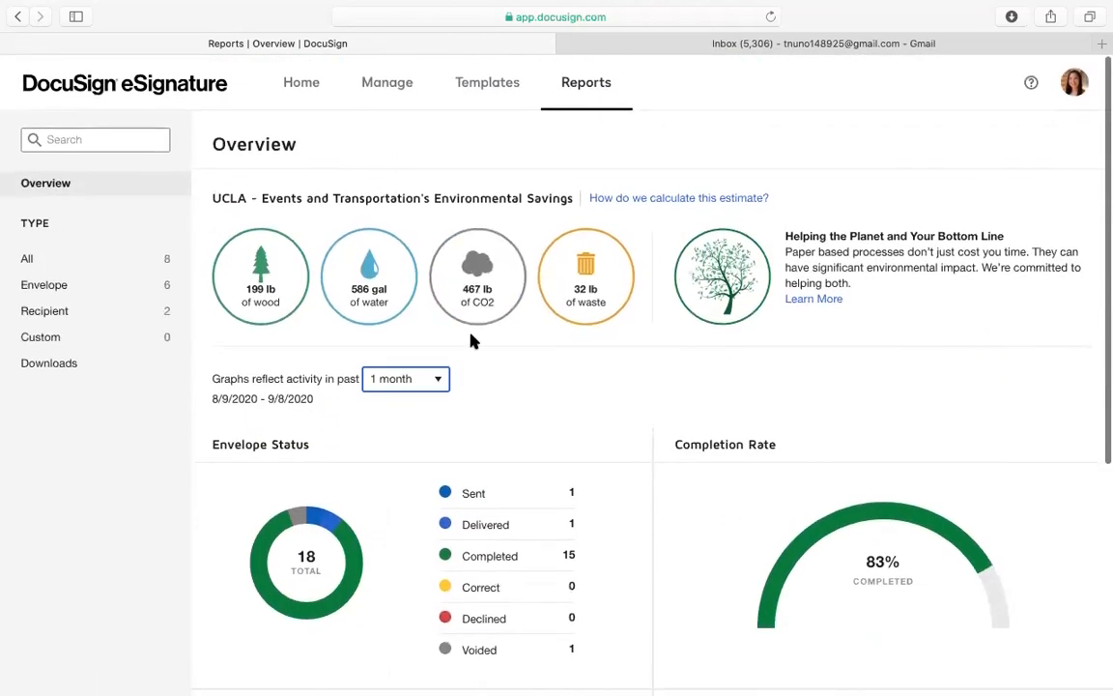
pyautogui.click(302, 83)
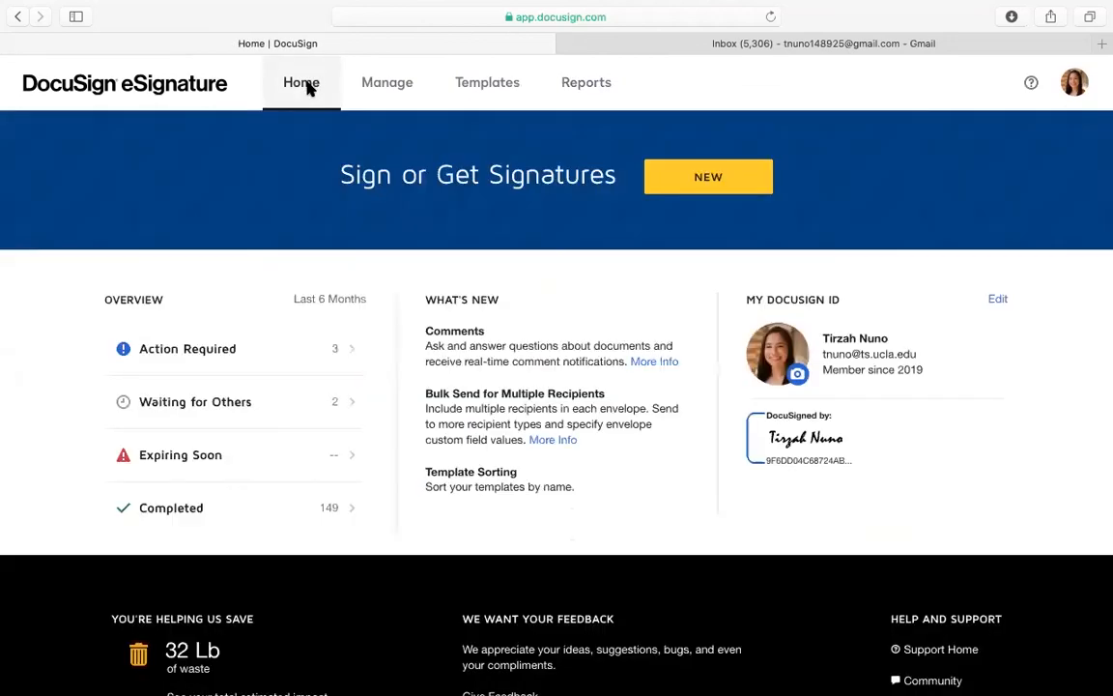
# Browse the Completed envelopes list, return to the Home dashboard, then open Waiting for Others
pyautogui.click(286, 512)
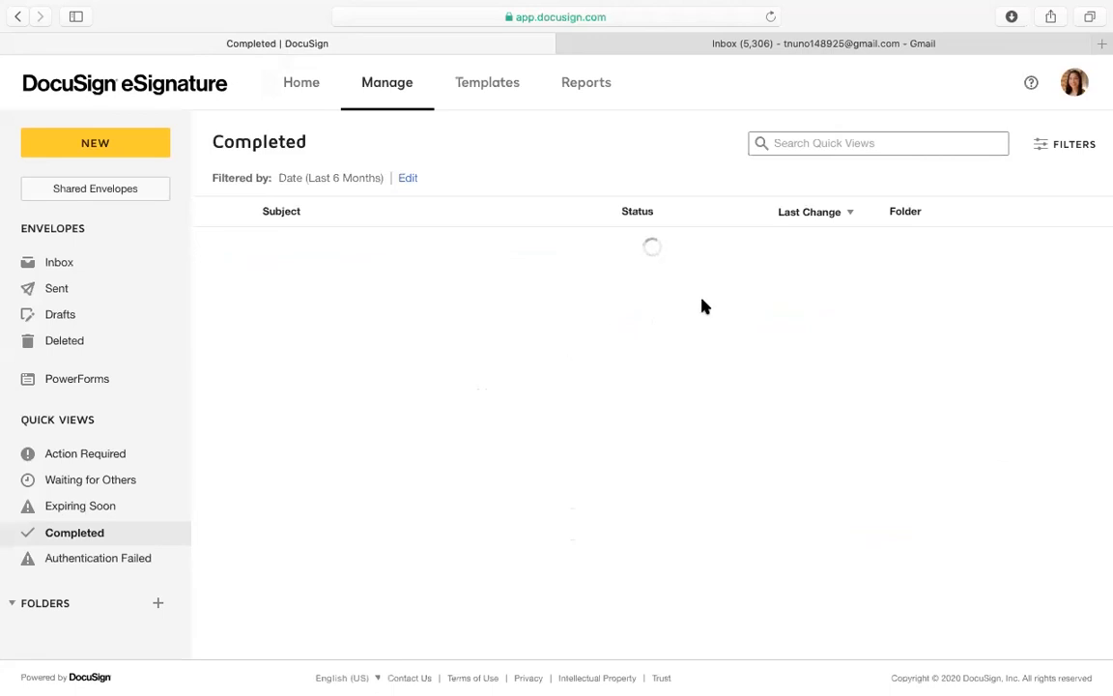
pyautogui.scroll(-2, 547, 269)
pyautogui.scroll(2, 547, 269)
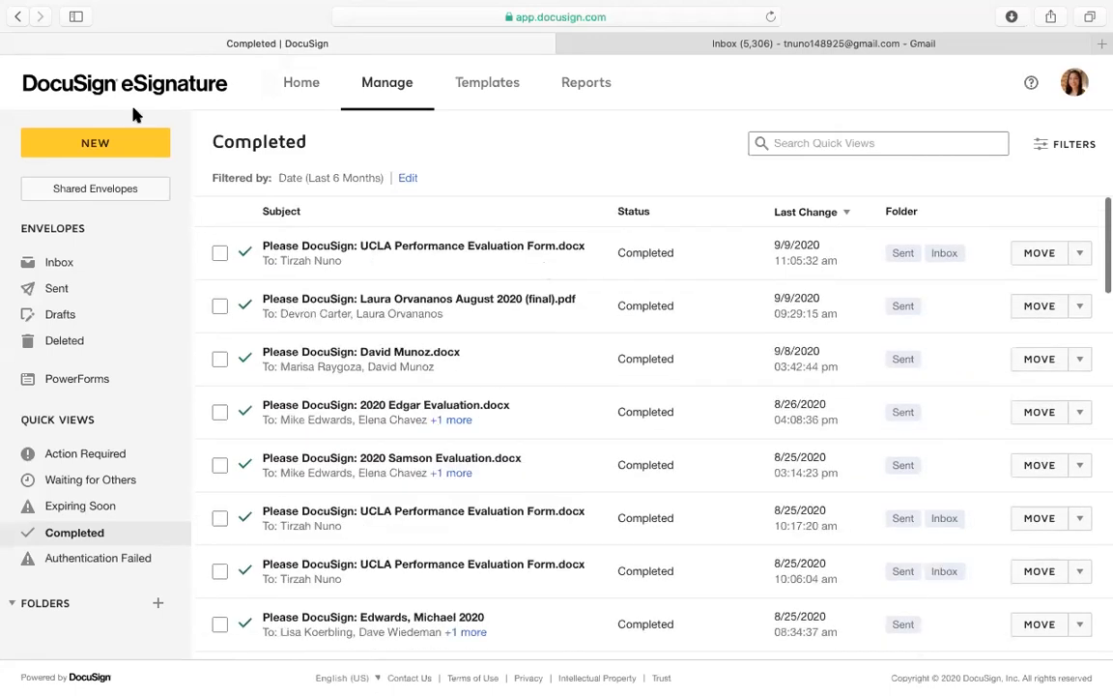
pyautogui.click(84, 97)
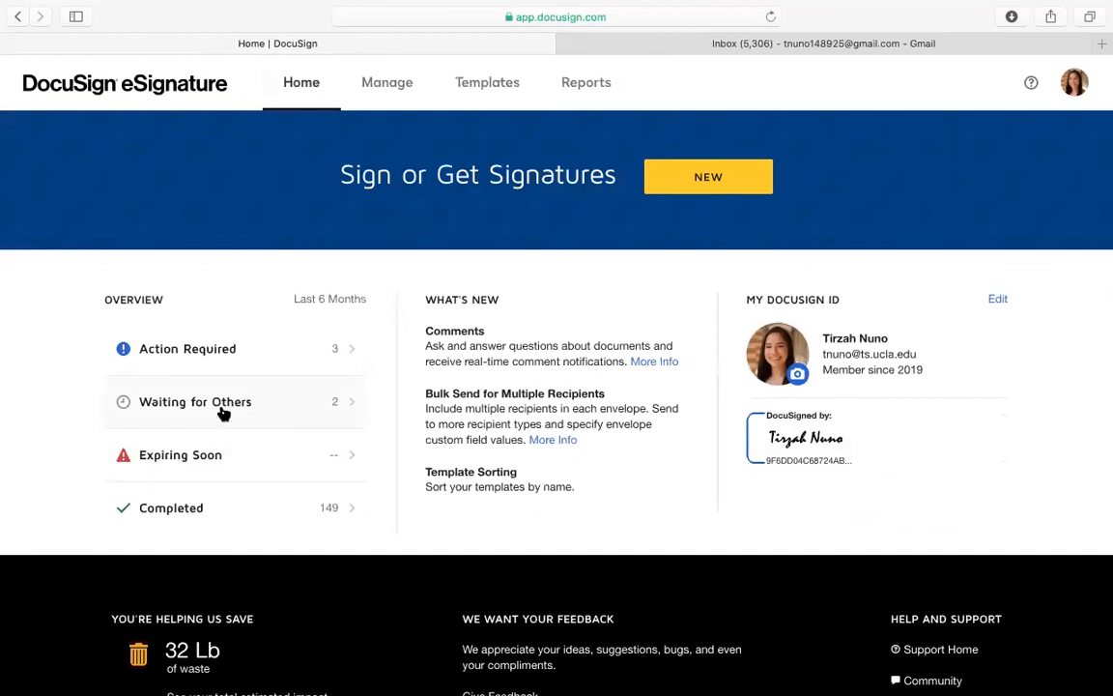
pyautogui.click(224, 414)
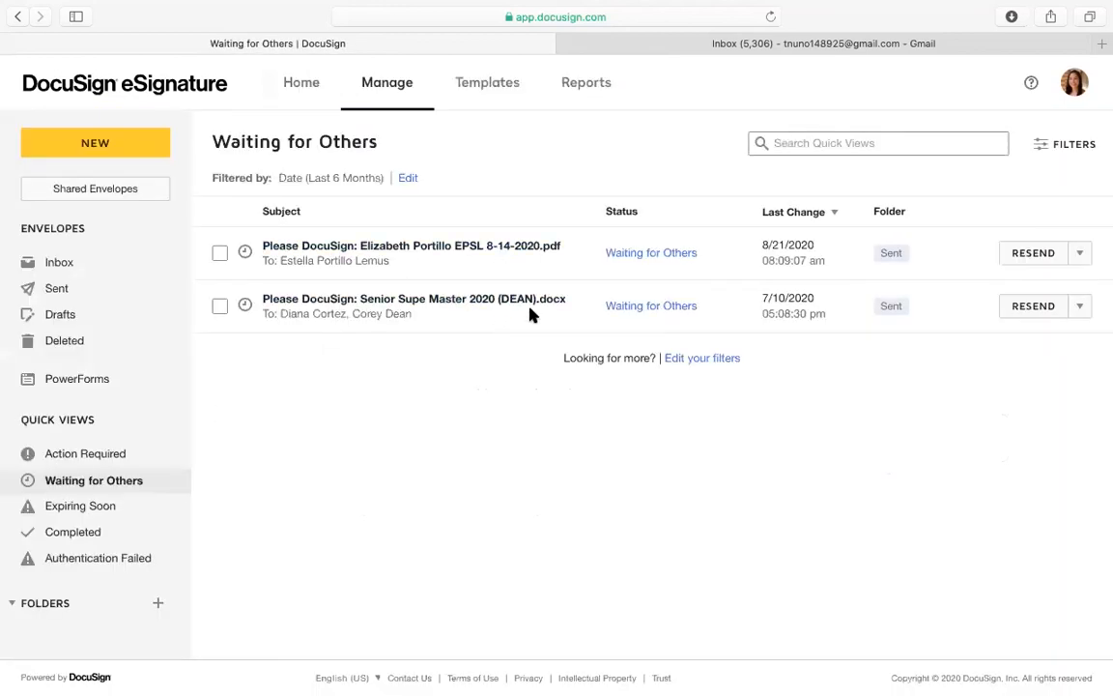
# Open and close the first waiting envelope's Resend dropdown, then return to the home page
pyautogui.click(1079, 255)
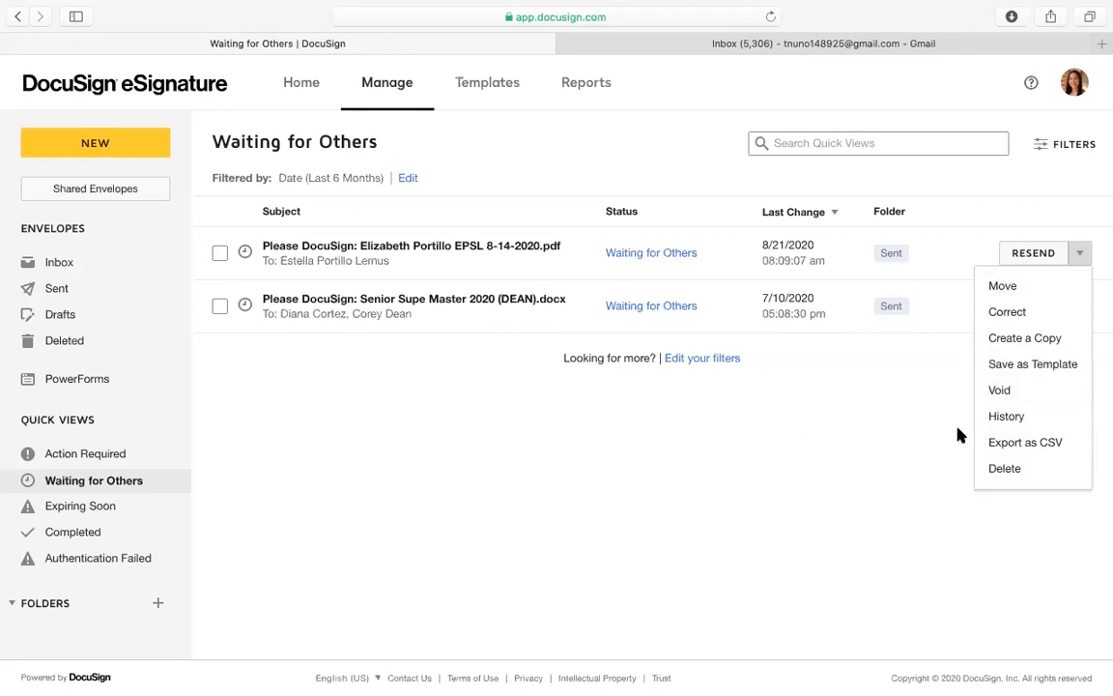
pyautogui.click(786, 428)
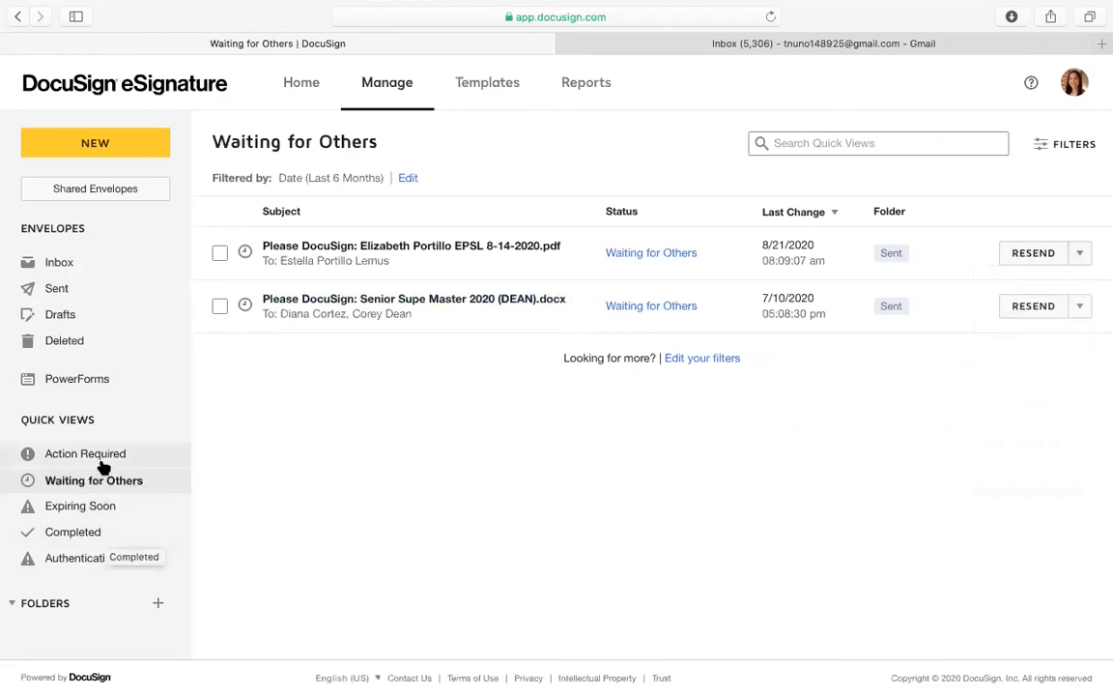
pyautogui.click(145, 77)
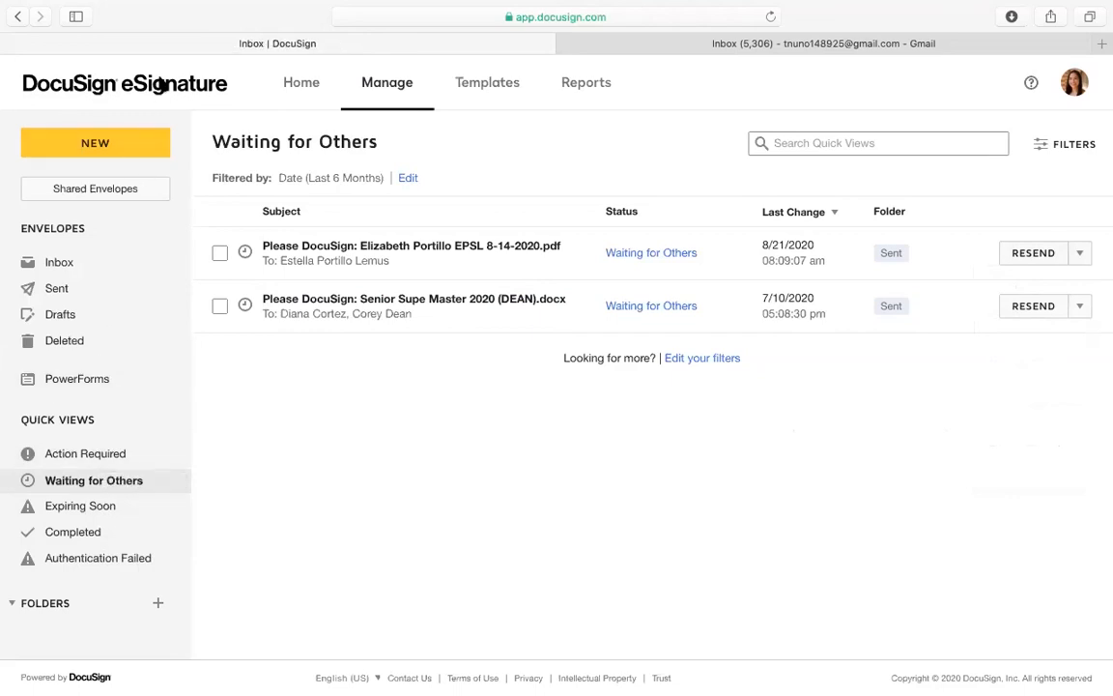